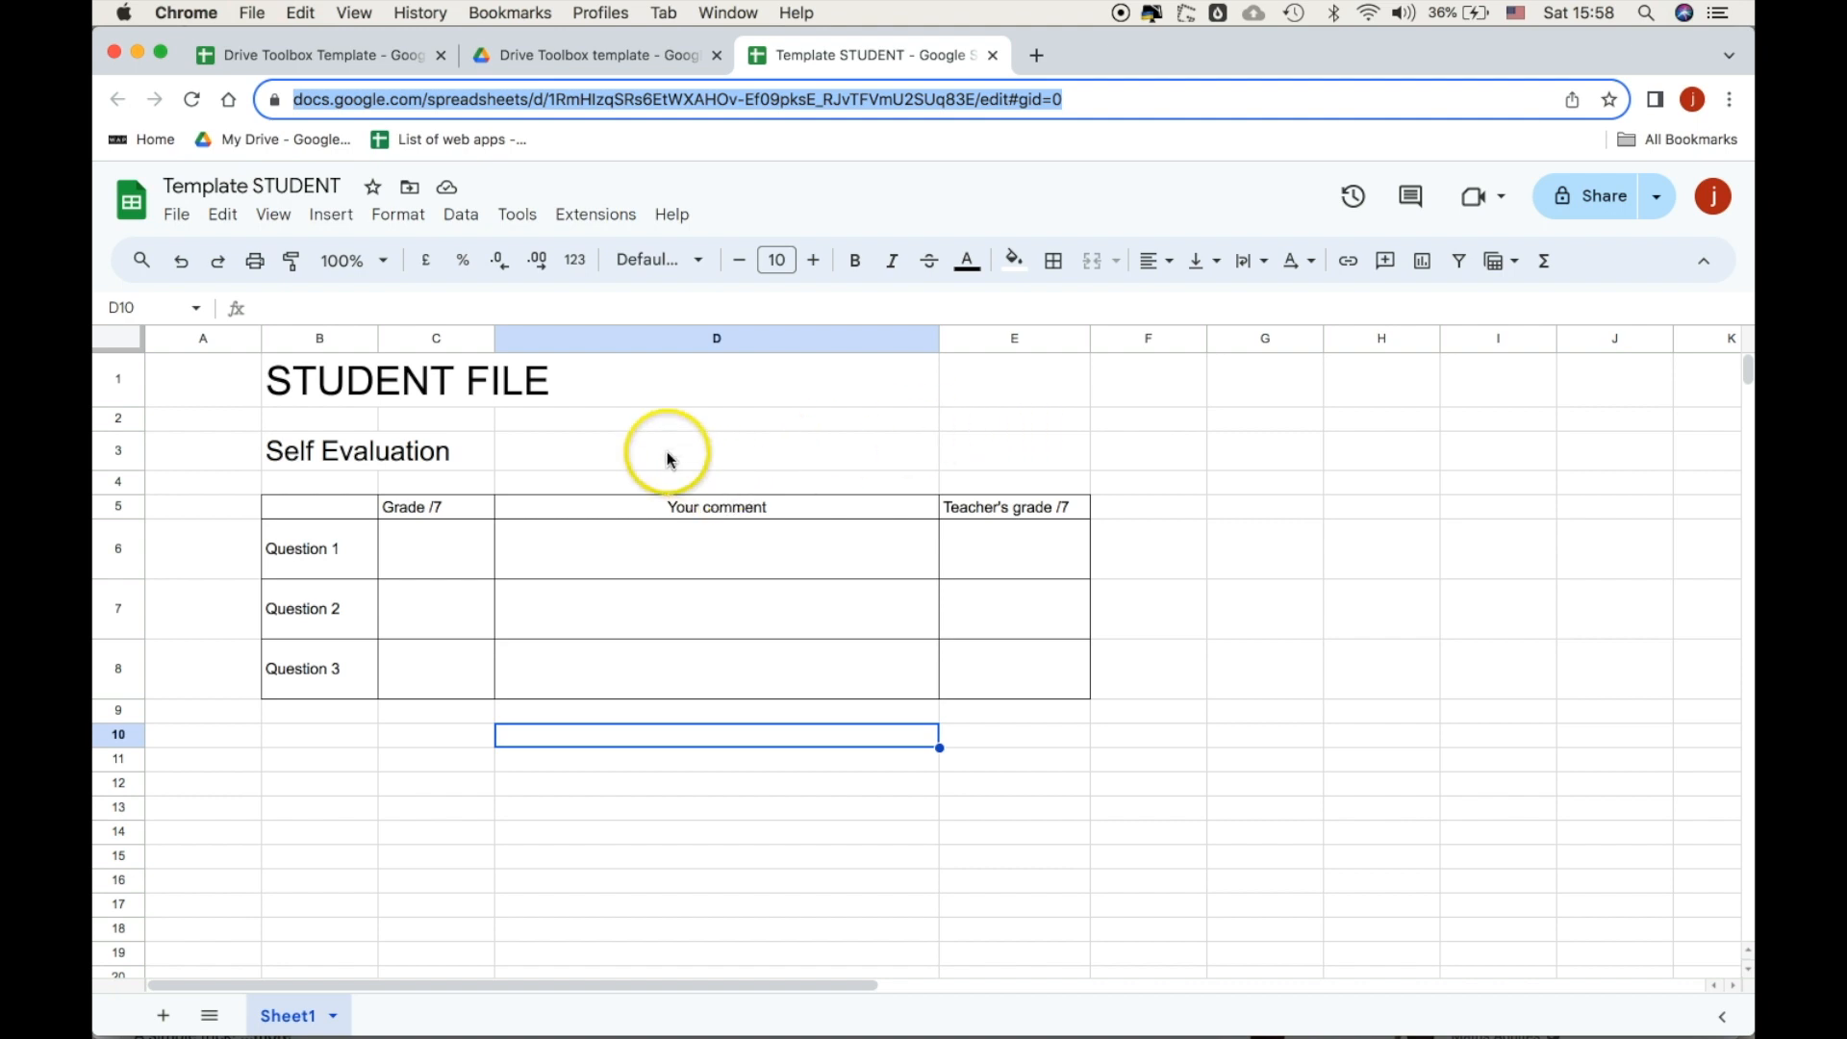
# Examine the student and teacher grade cells in the Template STUDENT self-evaluation table, and the Drive folder holding the files.
pyautogui.click(419, 559)
pyautogui.click(423, 617)
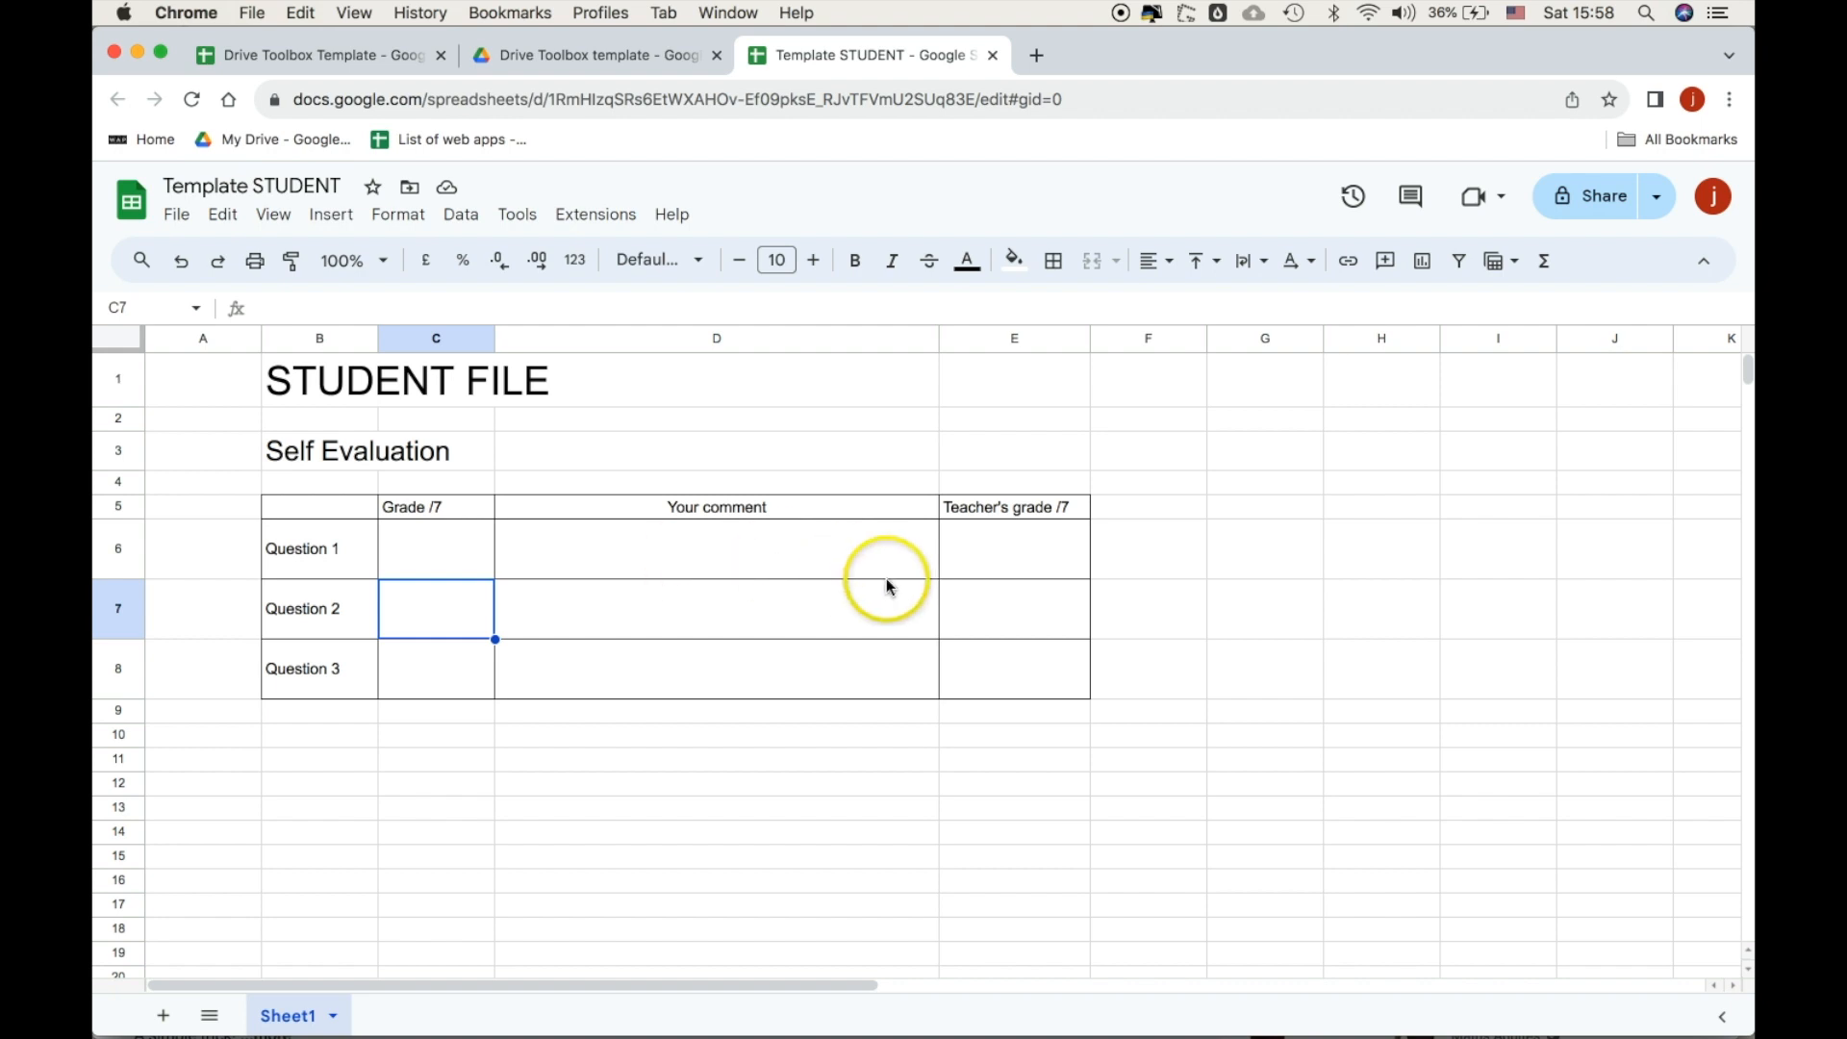
pyautogui.click(980, 561)
pyautogui.click(982, 598)
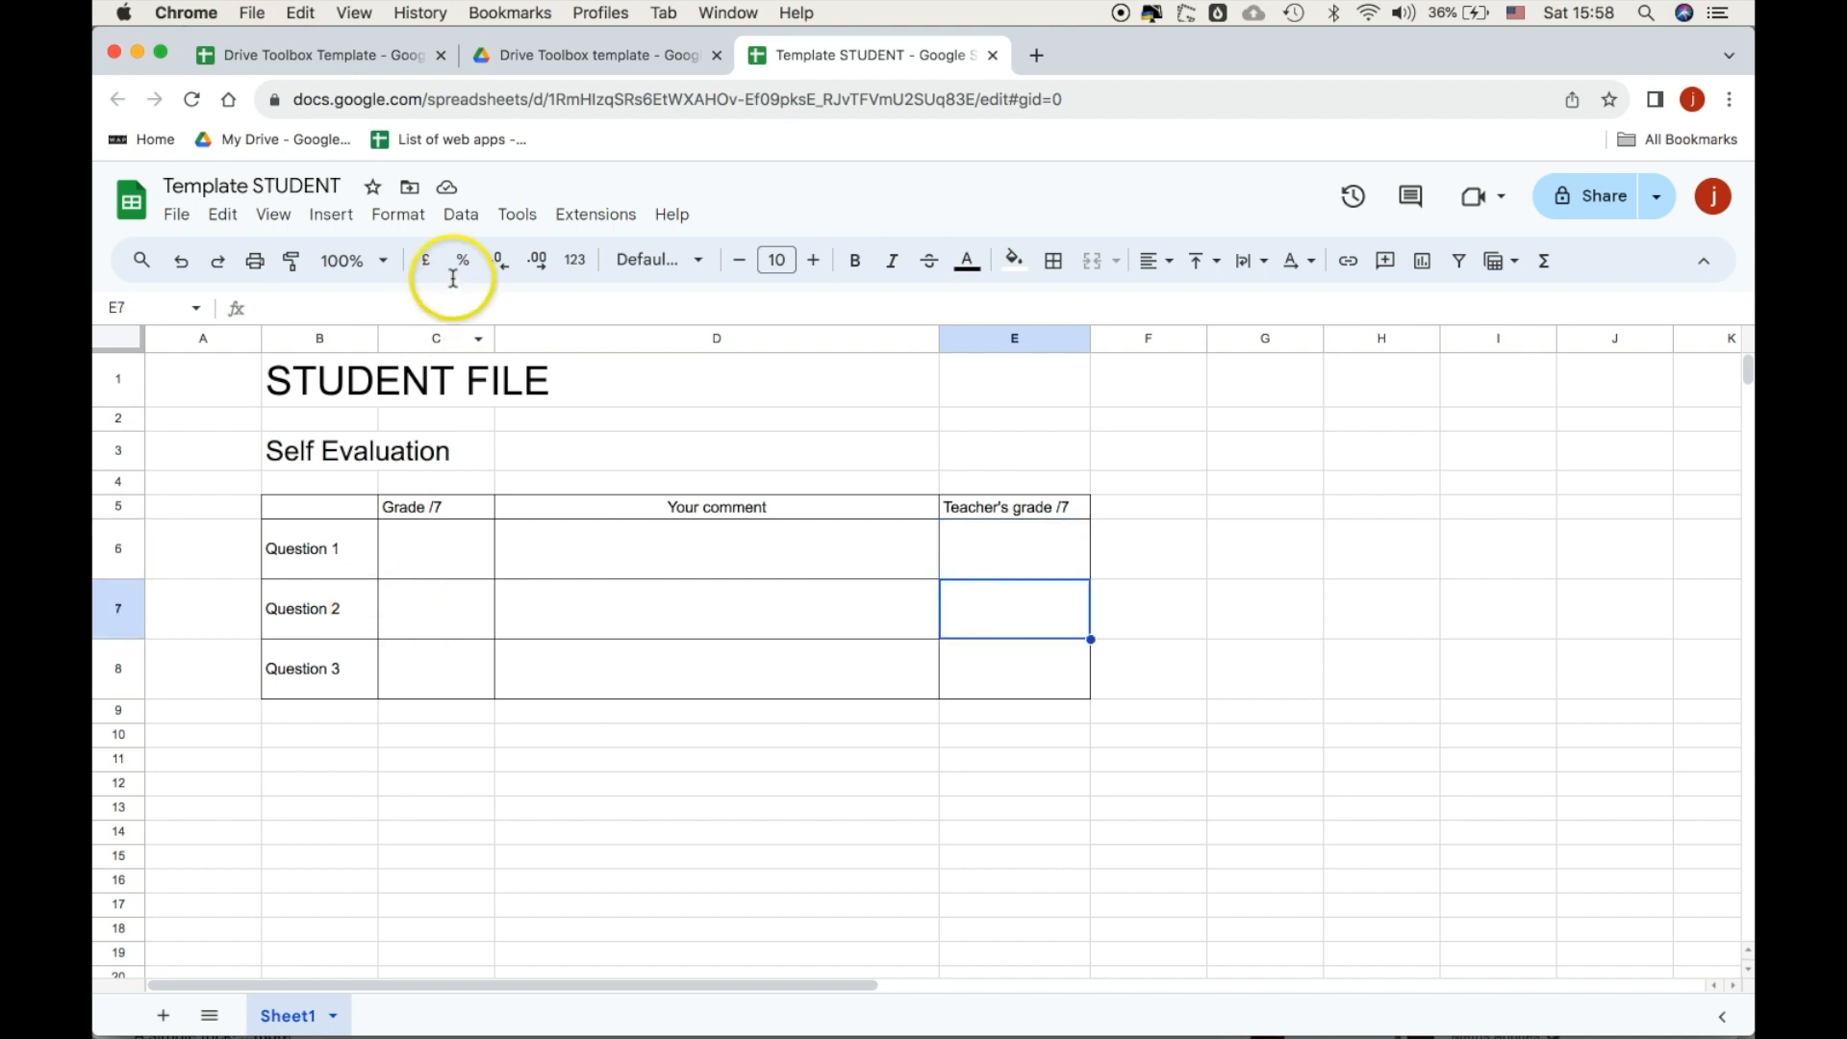
pyautogui.click(575, 55)
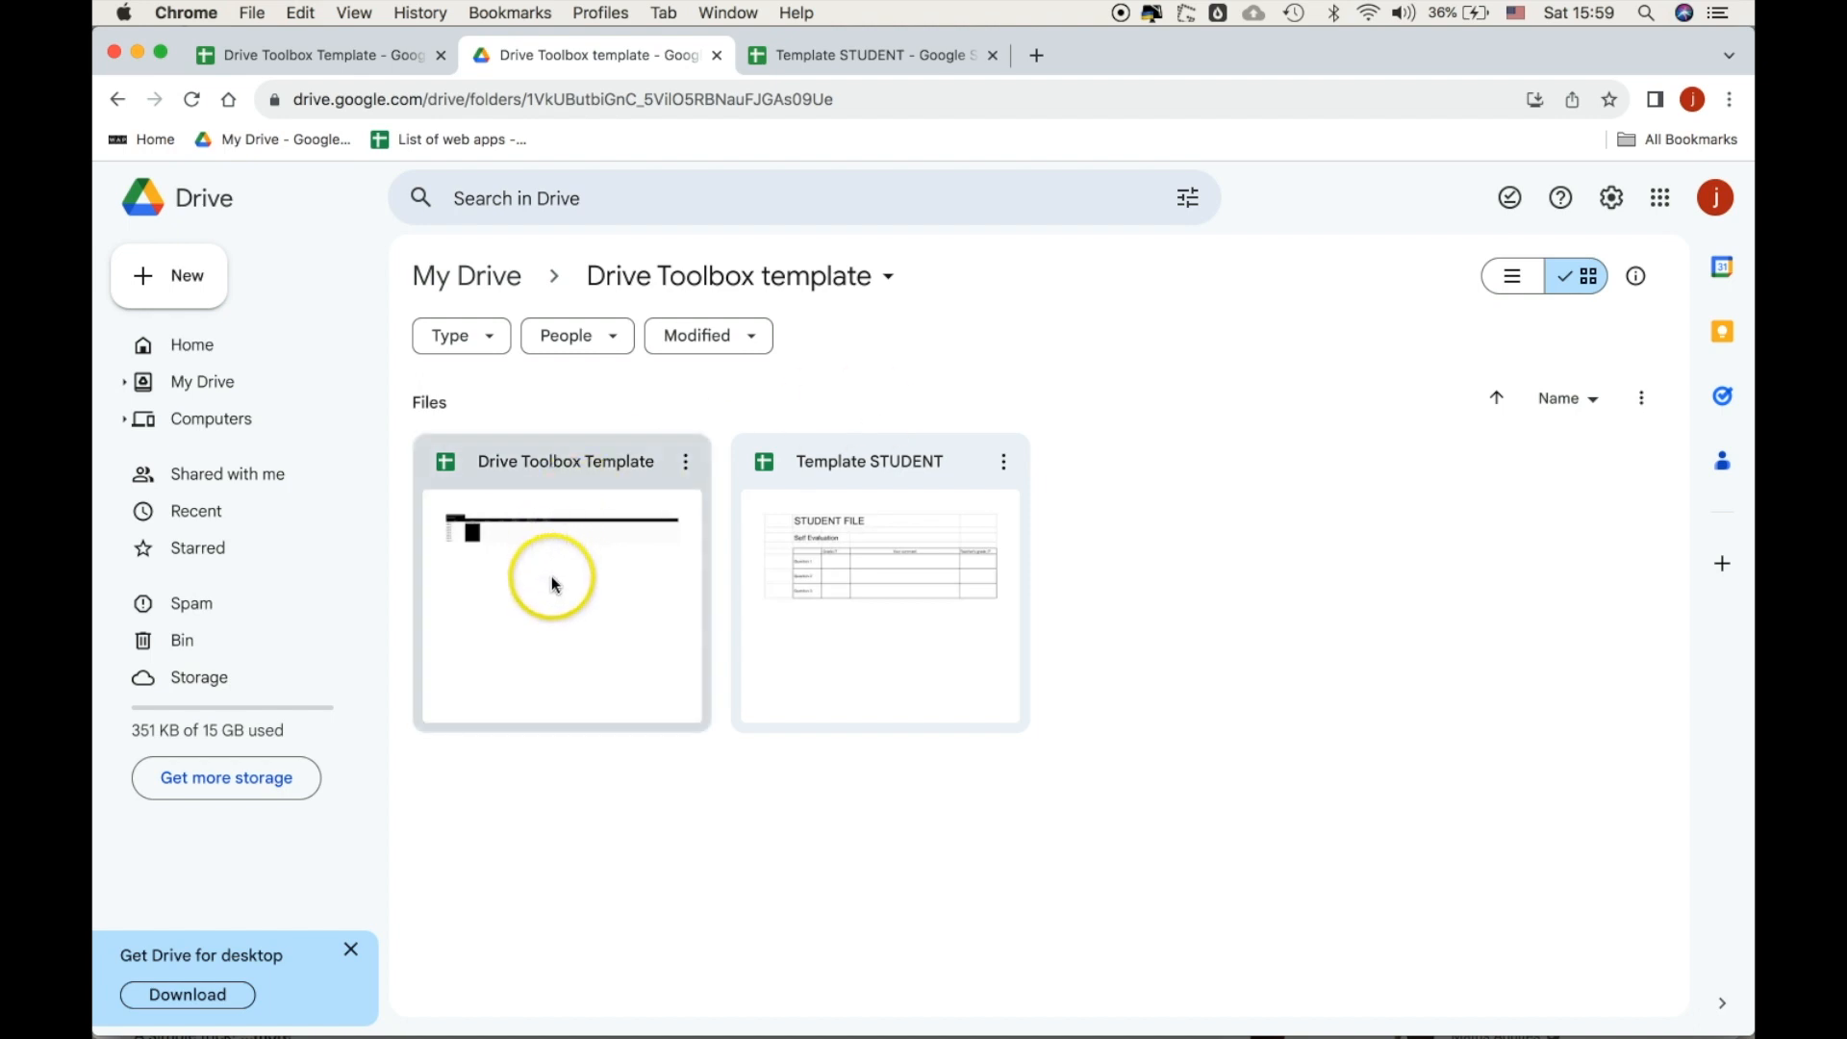
# Examine the student names and e-mail addresses listed in the Drive Toolbox Template spreadsheet.
pyautogui.click(318, 55)
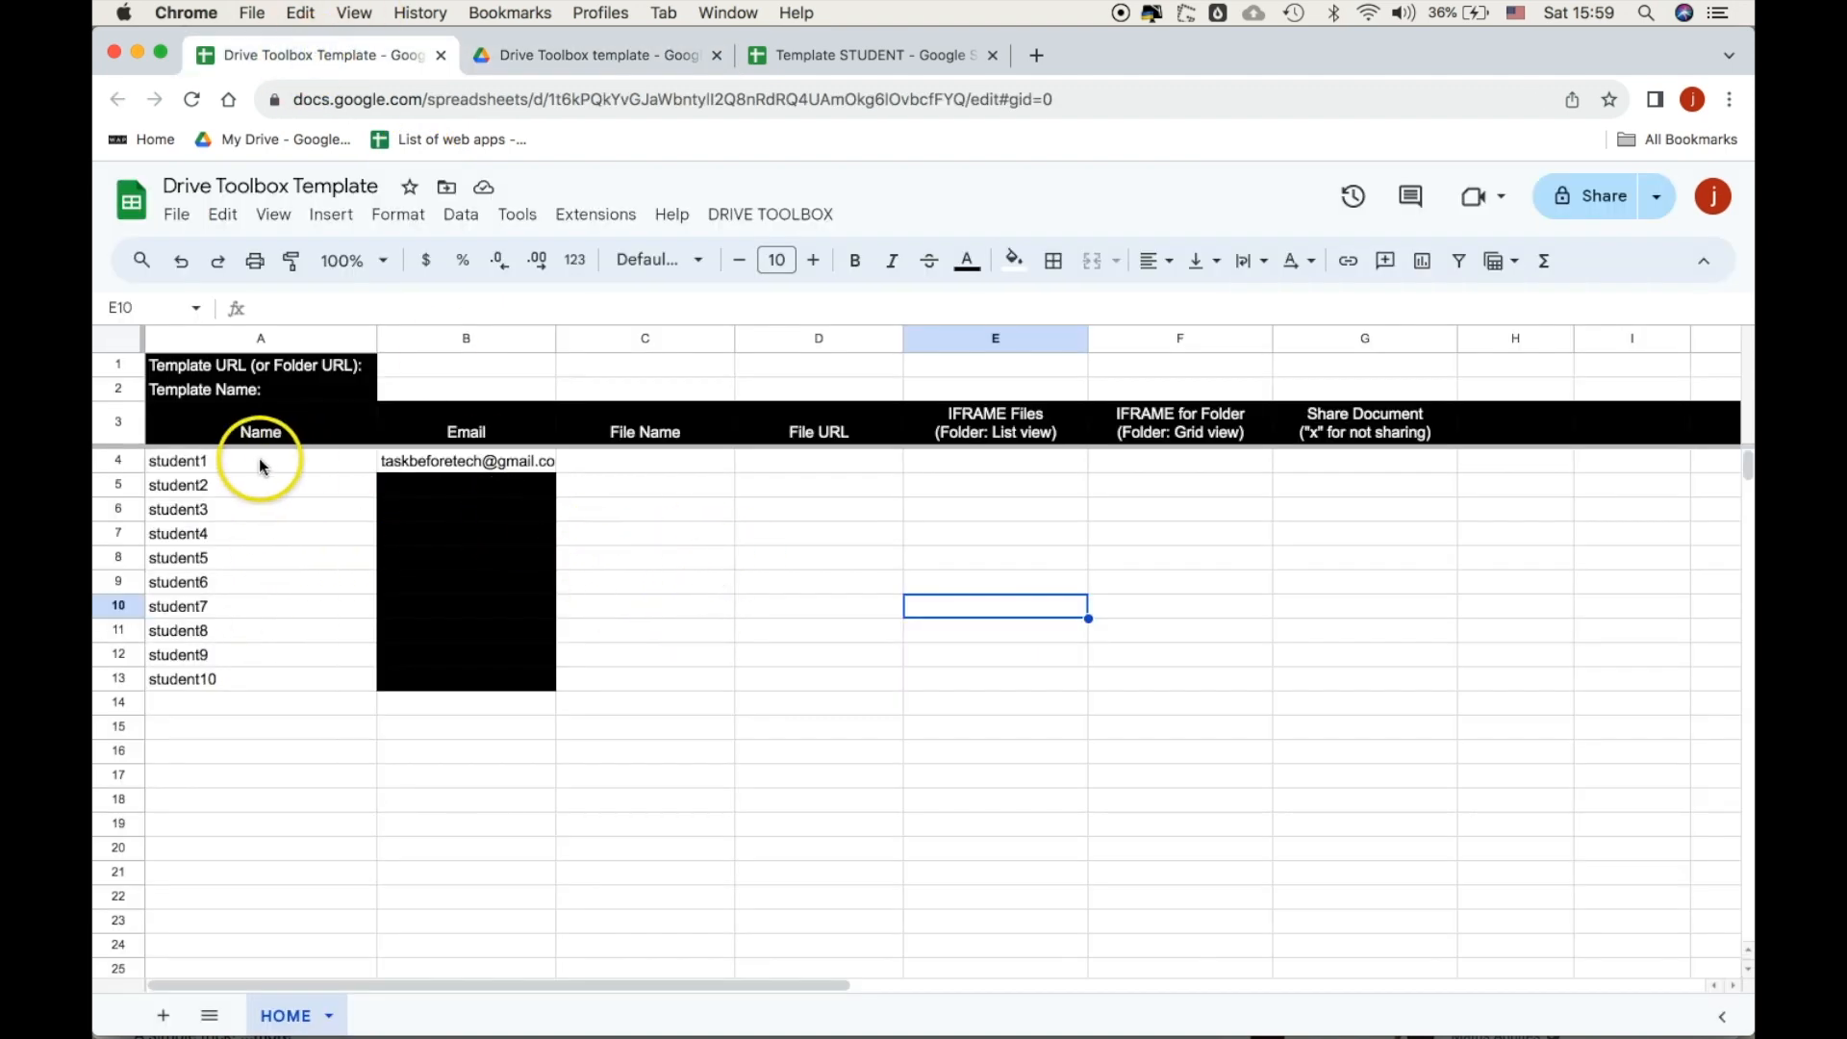
pyautogui.moveTo(260, 462); pyautogui.dragTo(244, 692)
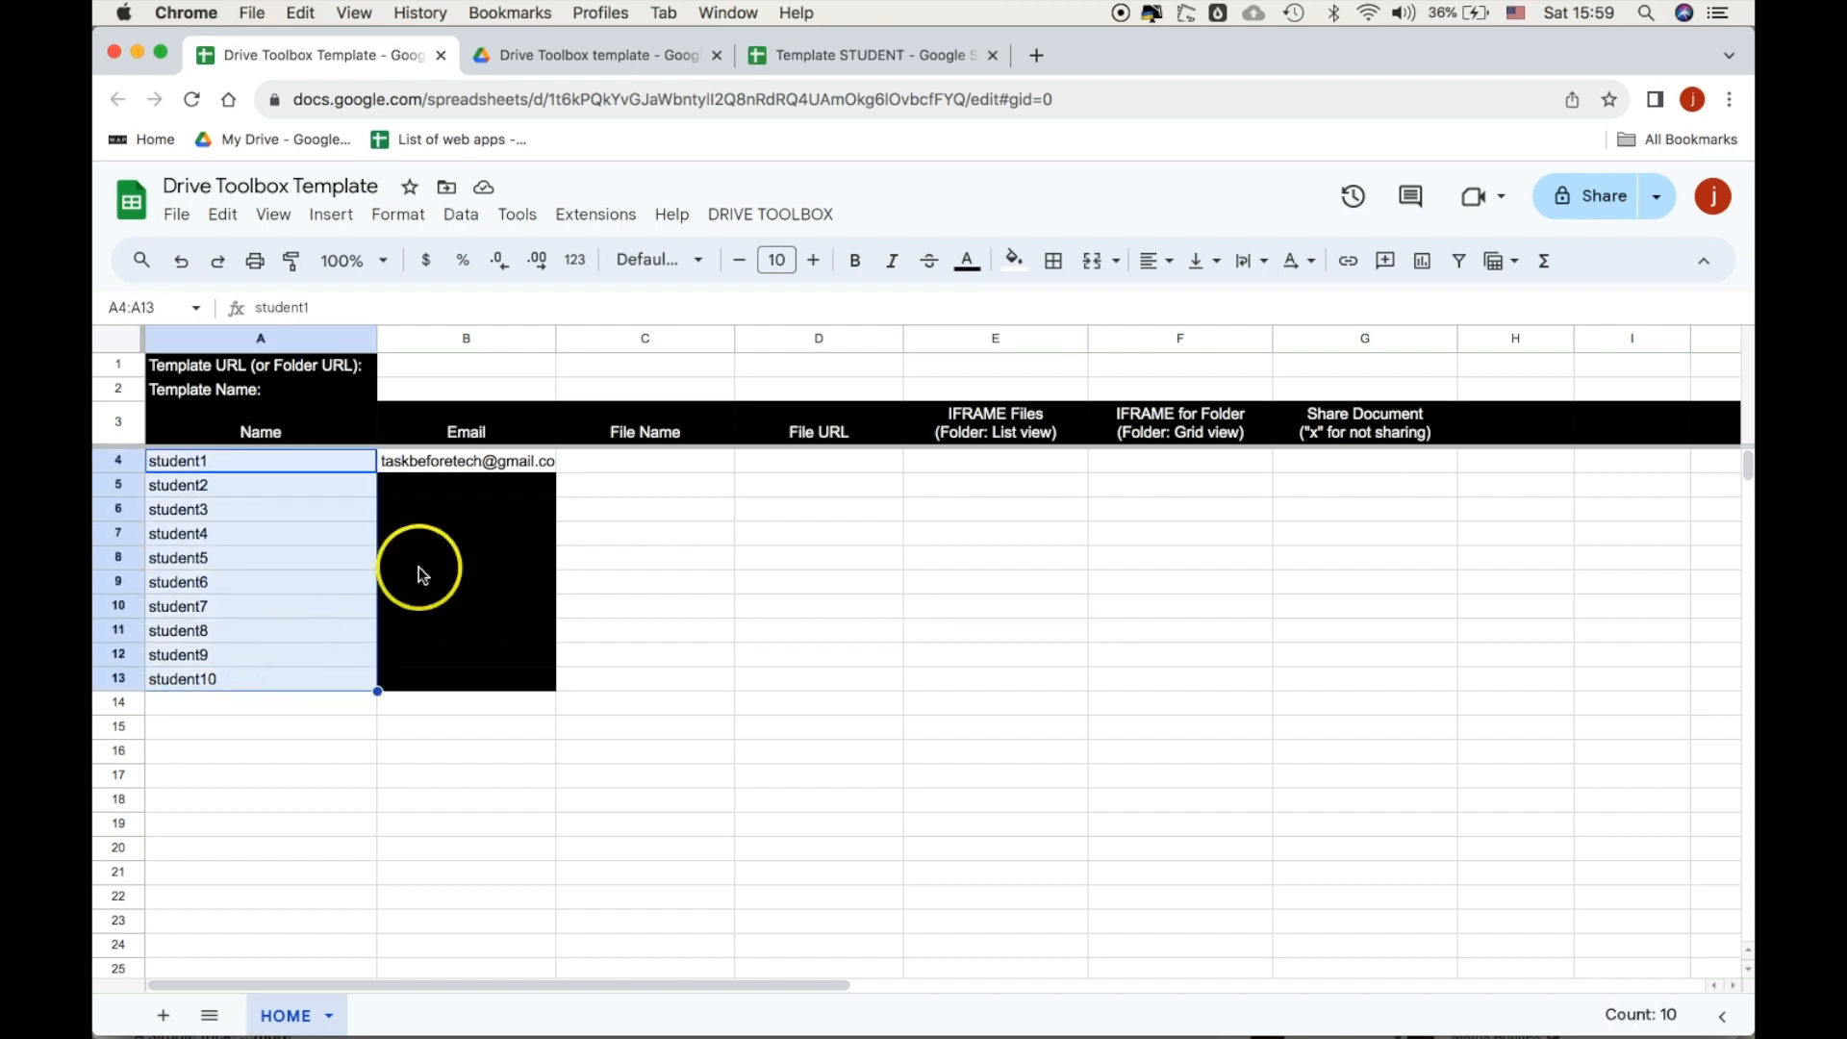
pyautogui.click(478, 464)
pyautogui.moveTo(480, 470); pyautogui.dragTo(487, 627)
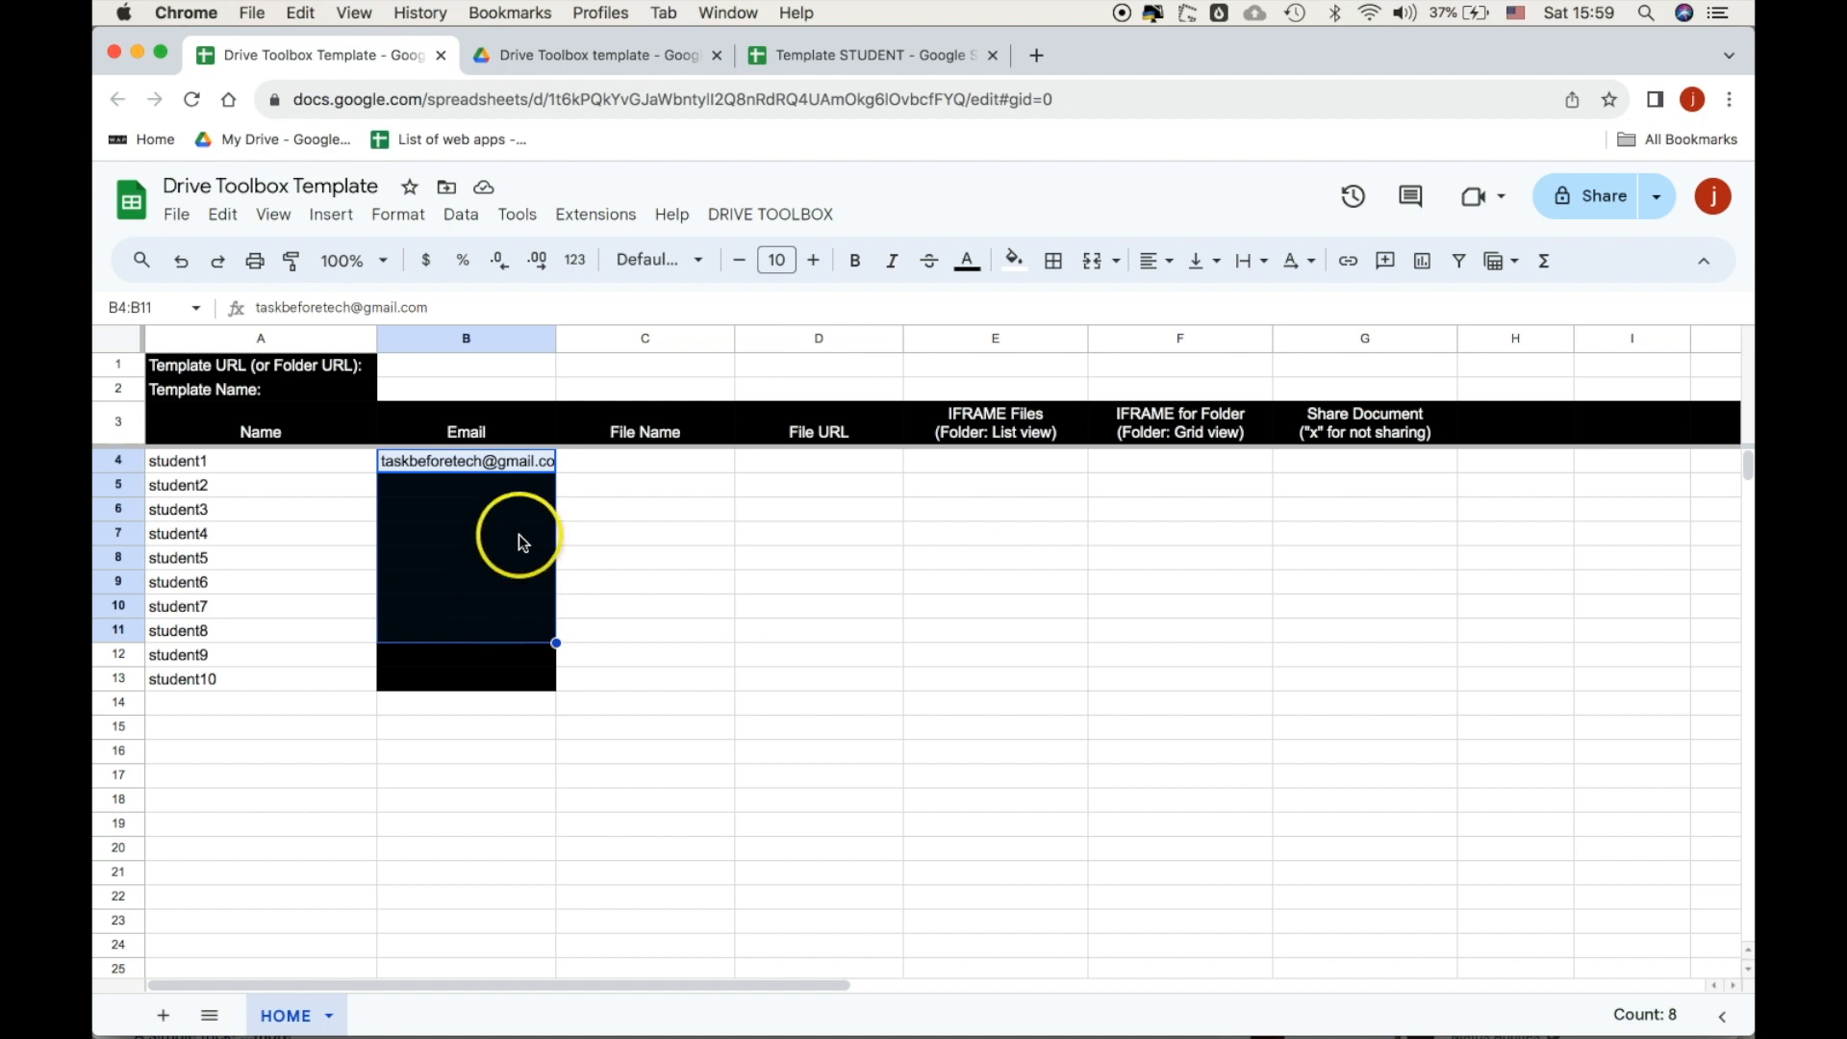
pyautogui.moveTo(517, 625); pyautogui.dragTo(518, 625)
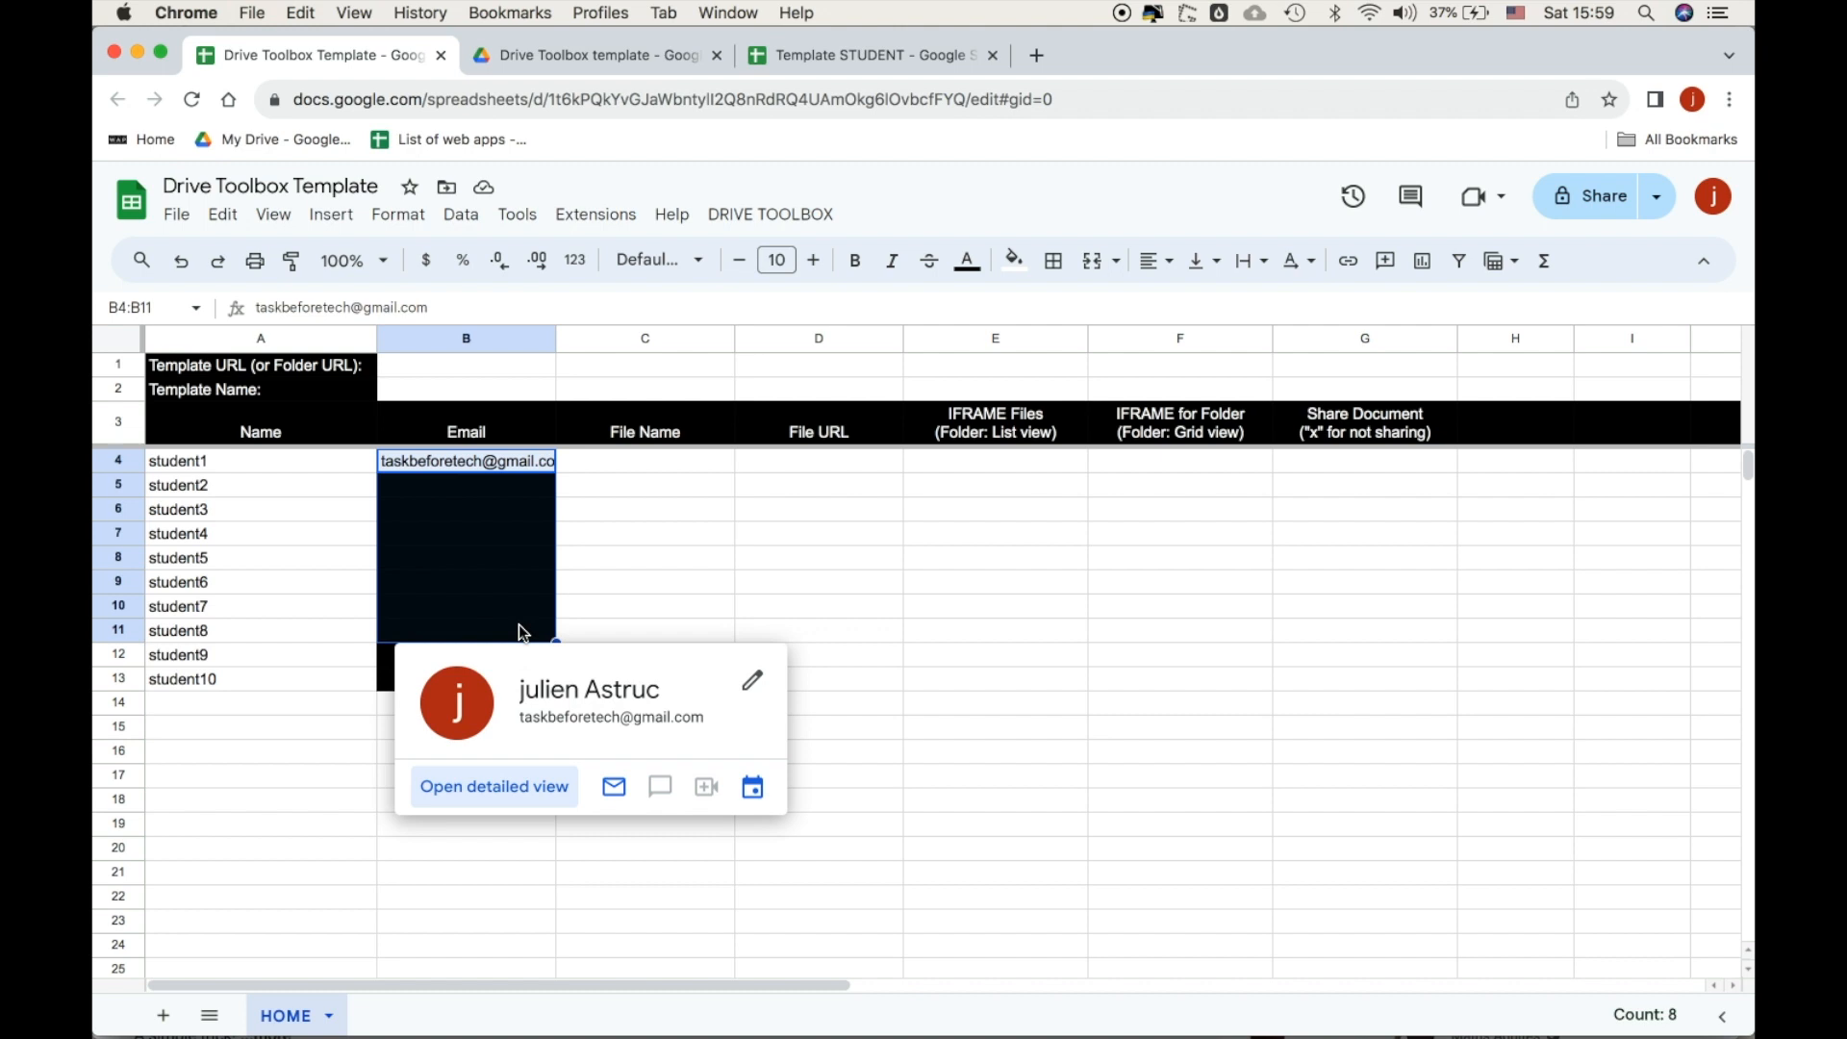
# Copy the Template STUDENT spreadsheet's URL into the Template URL cell B1 of the Drive Toolbox Template spreadsheet.
pyautogui.click(847, 53)
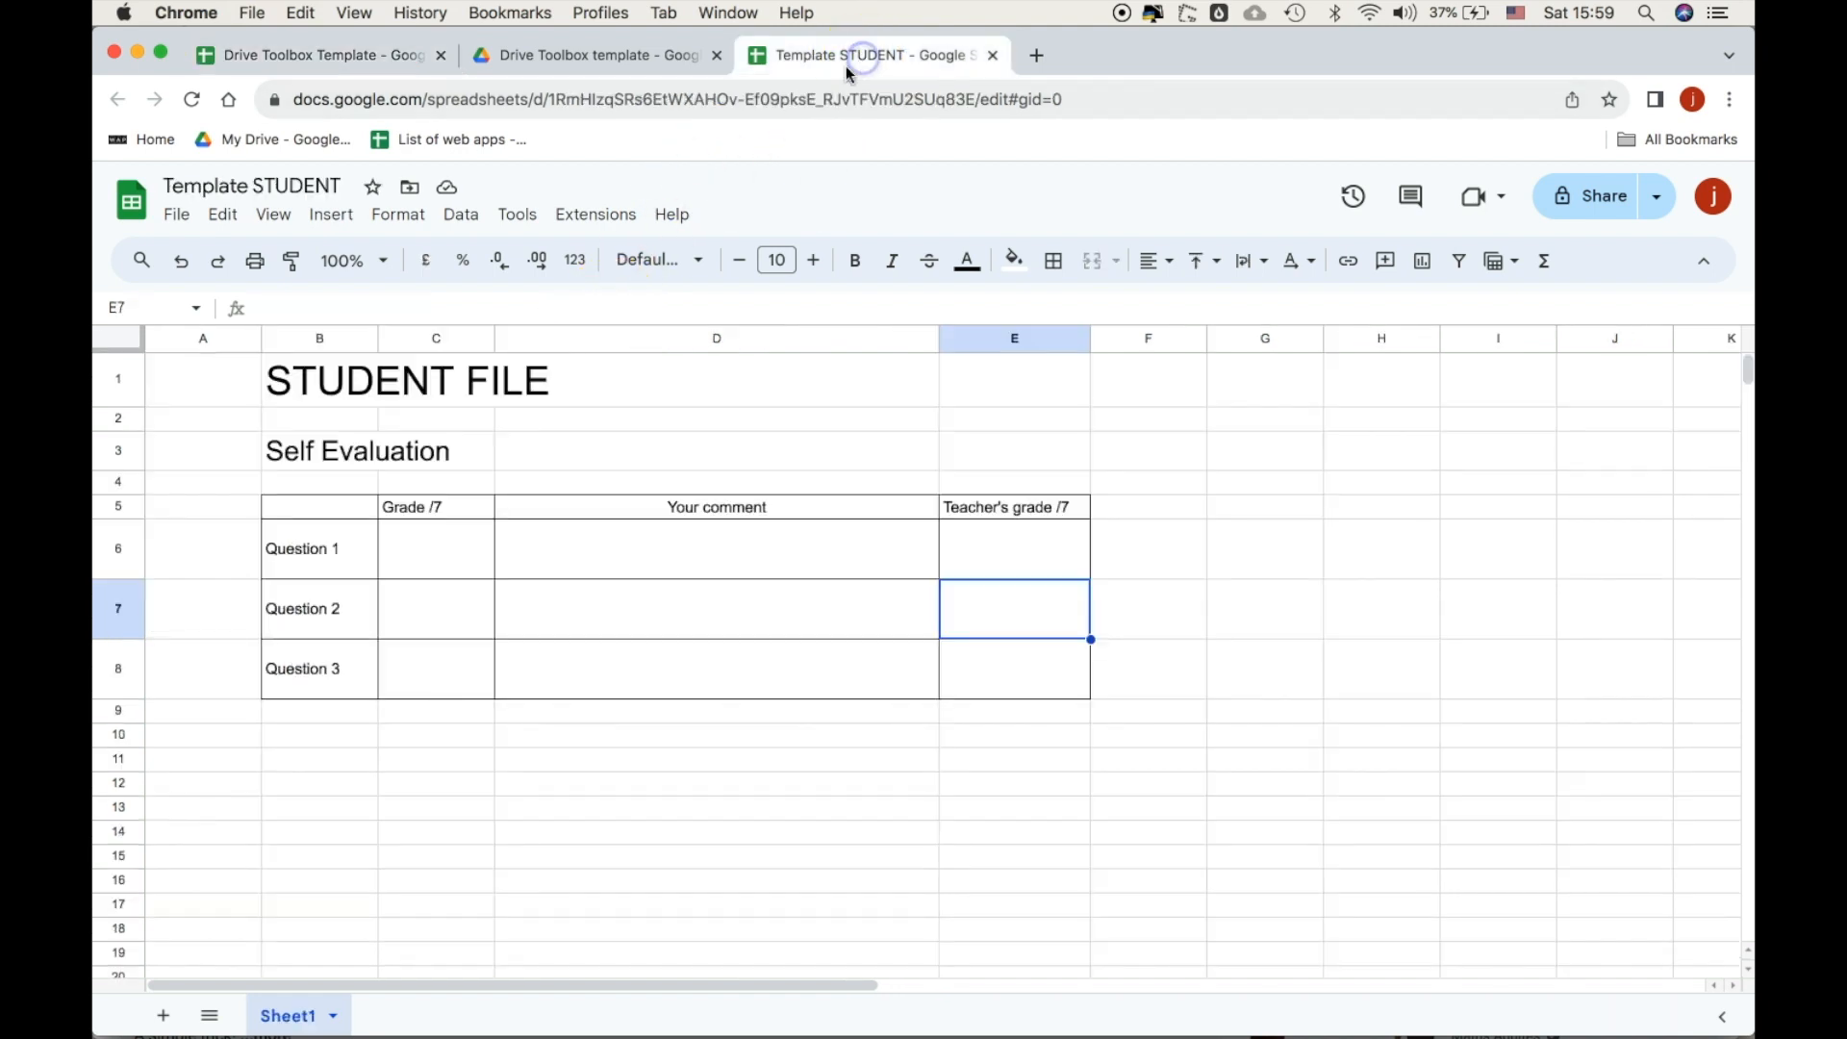
pyautogui.click(703, 95)
pyautogui.press('super+c')
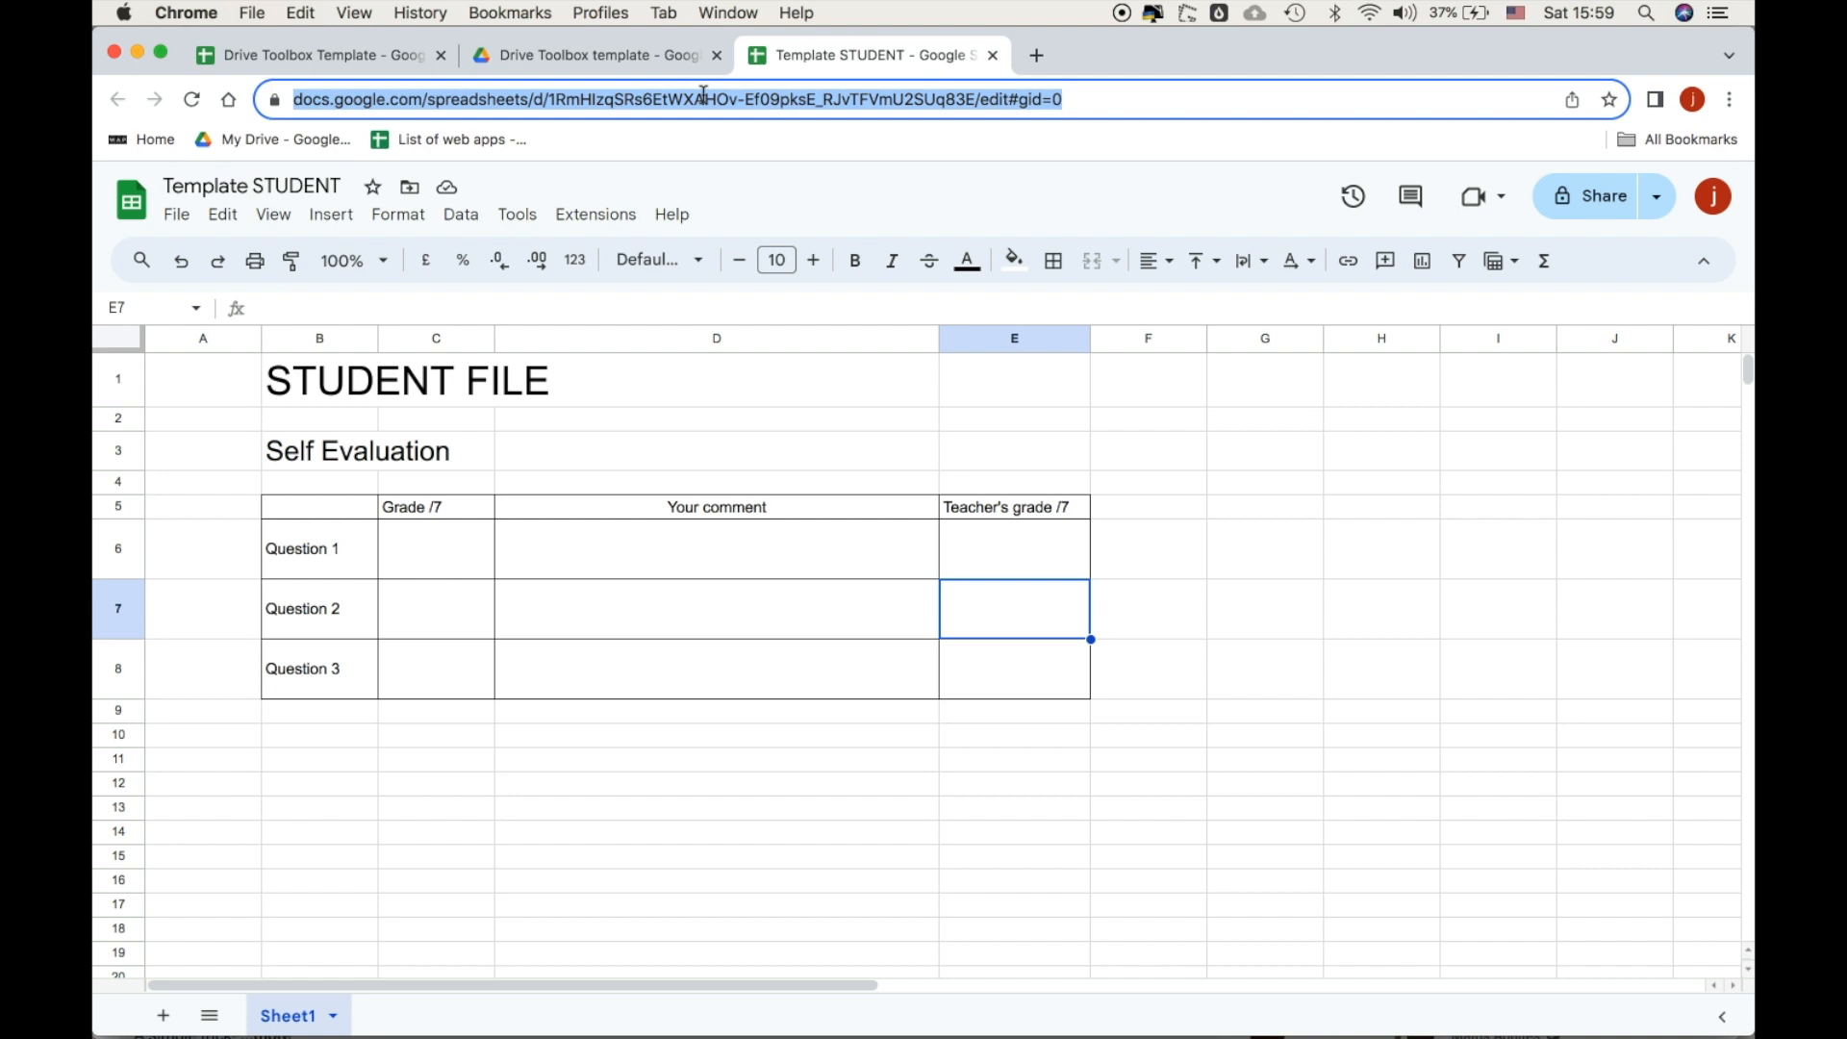
pyautogui.click(332, 52)
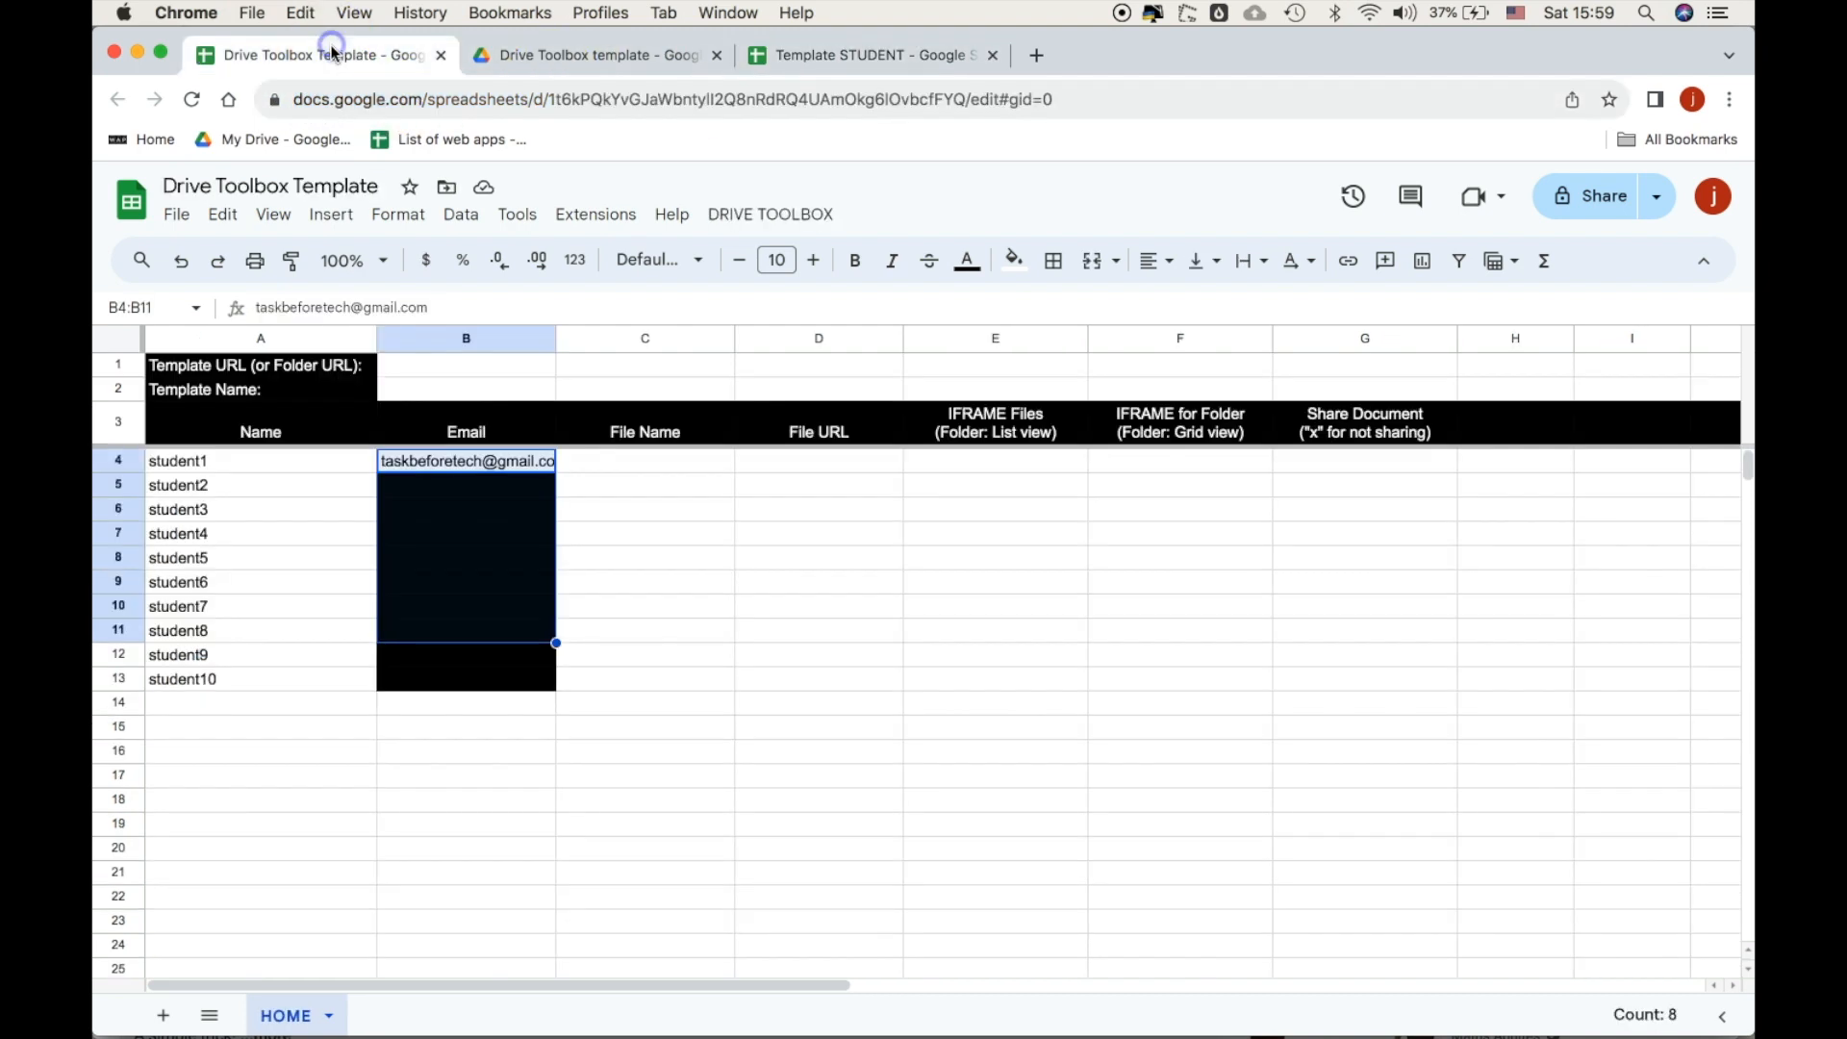
pyautogui.click(431, 364)
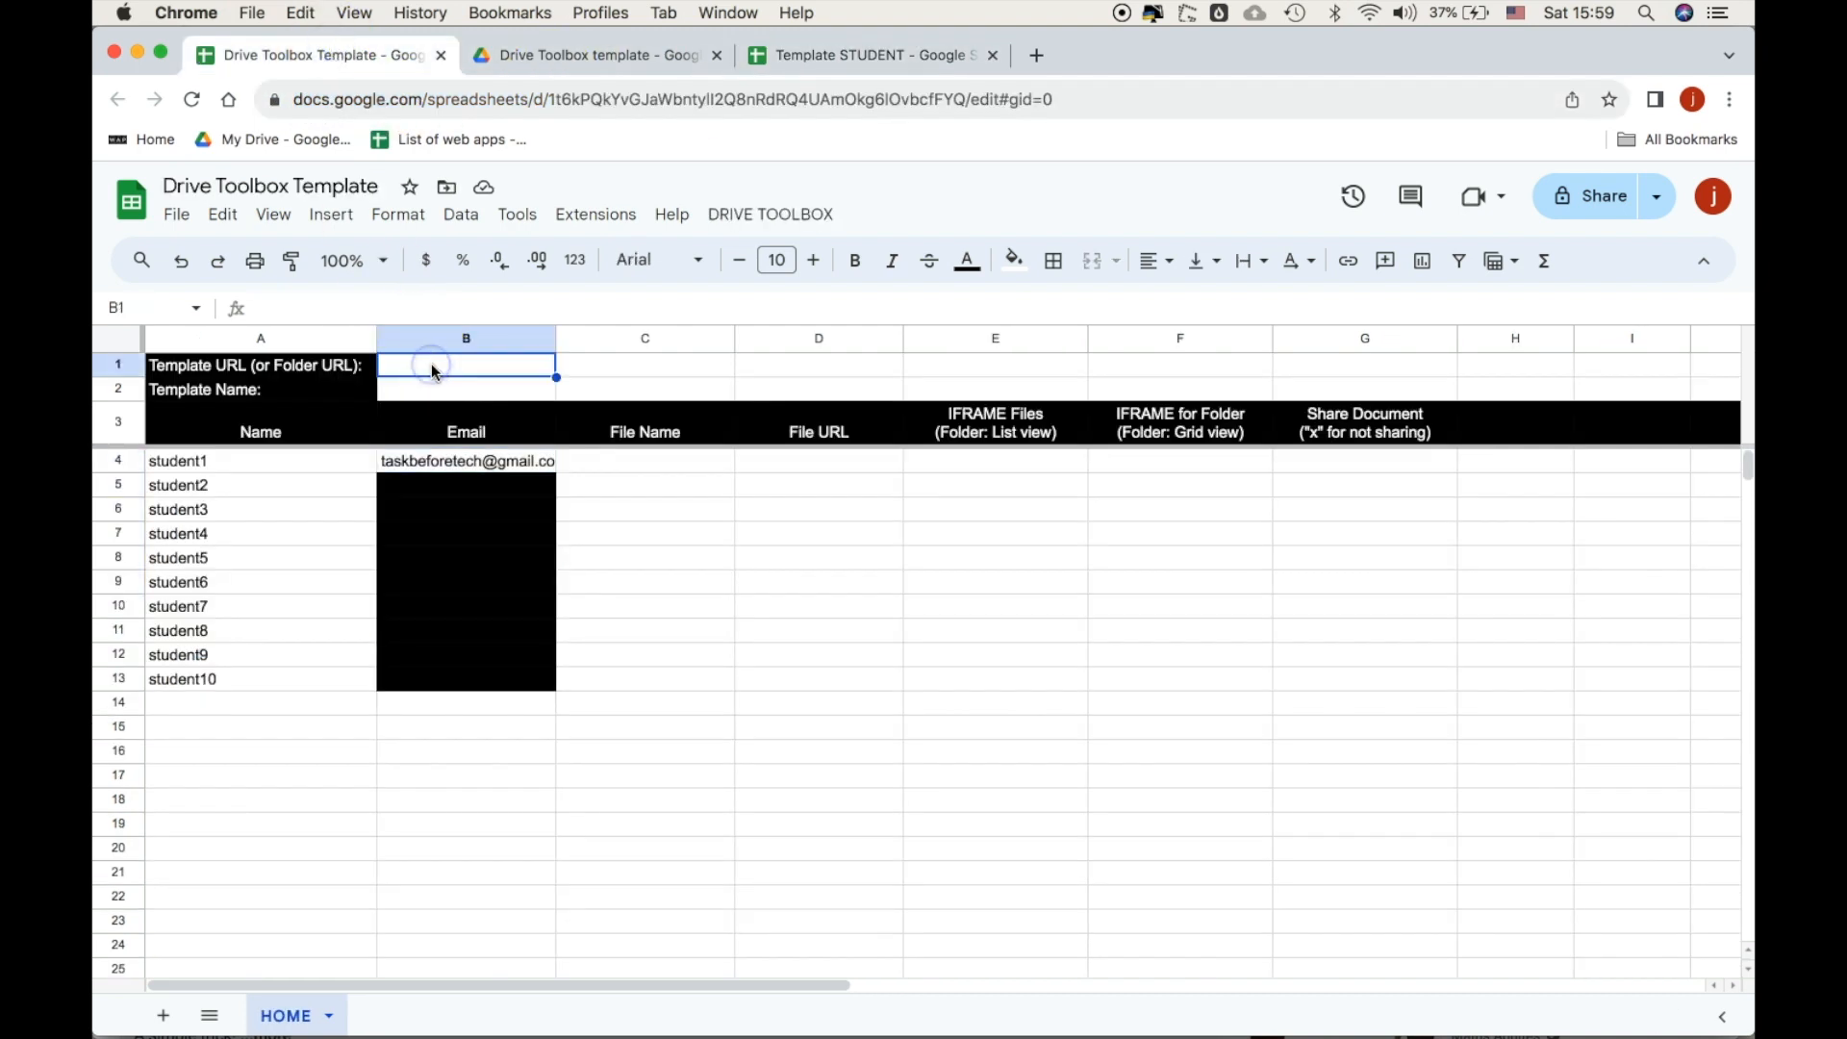
pyautogui.press('super+v')
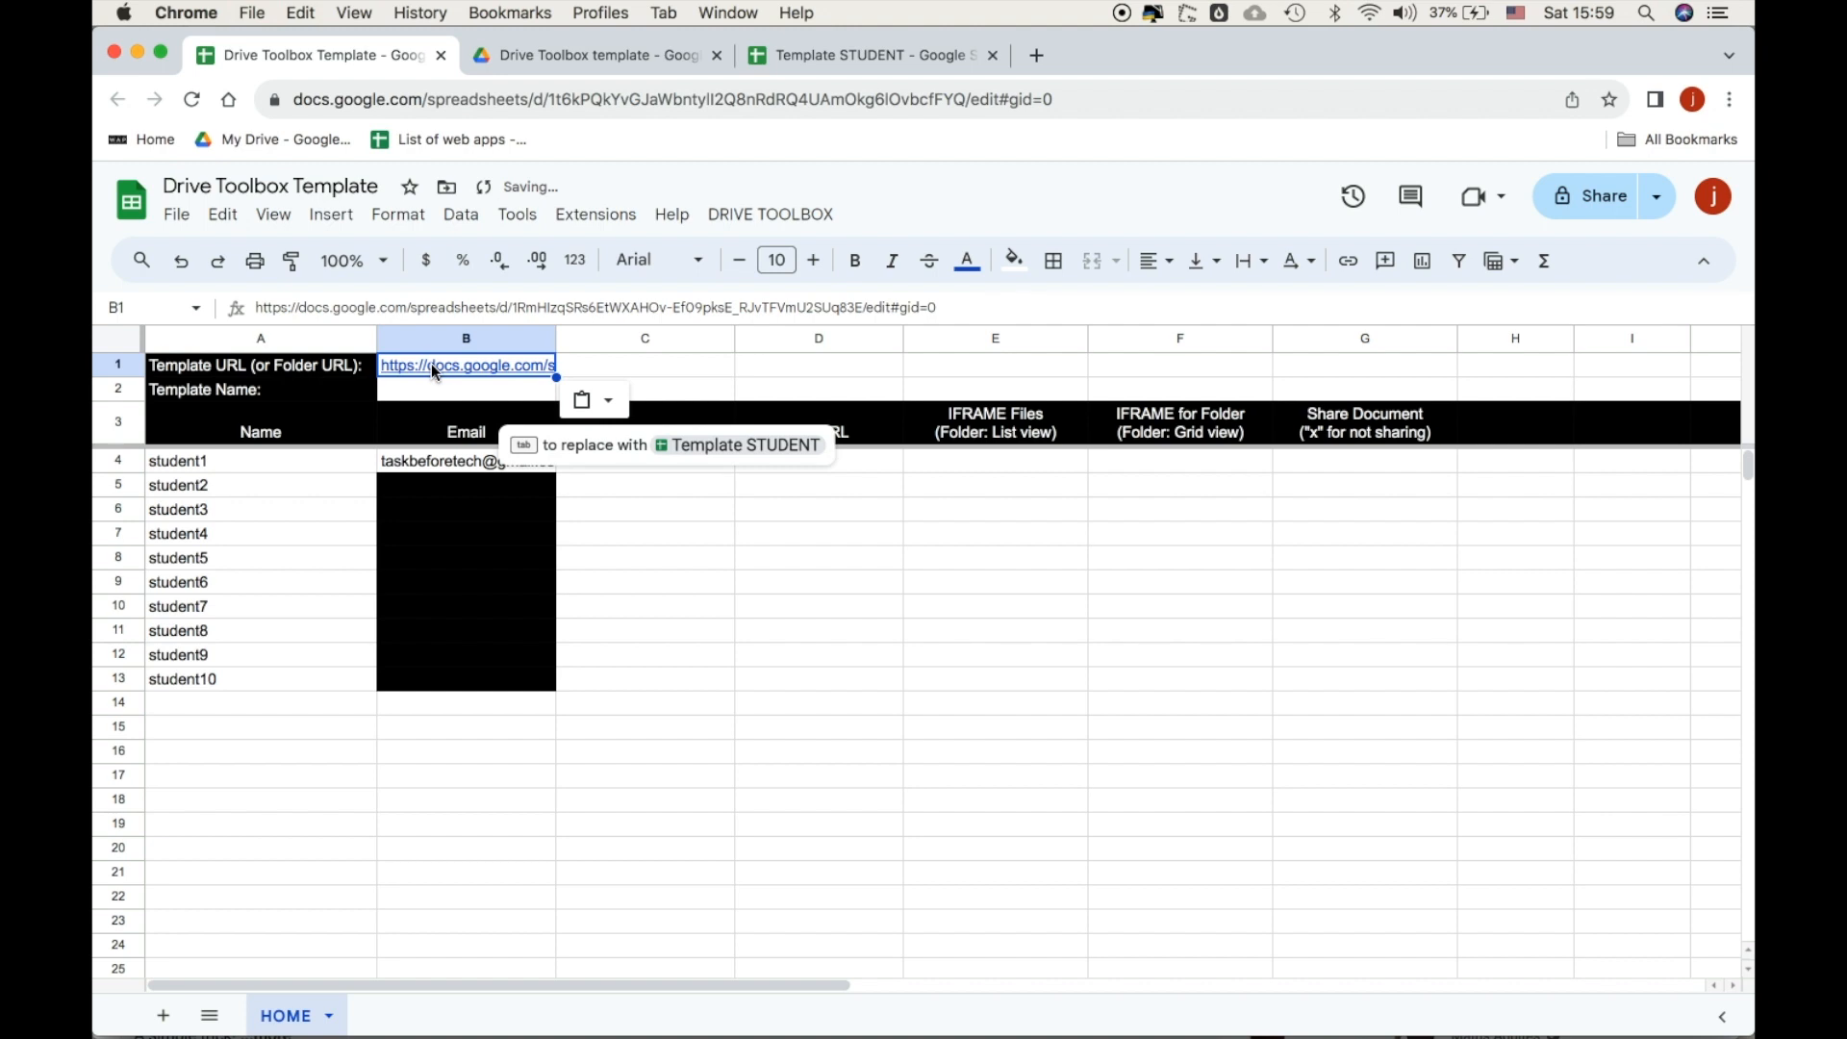
pyautogui.moveTo(431, 365)
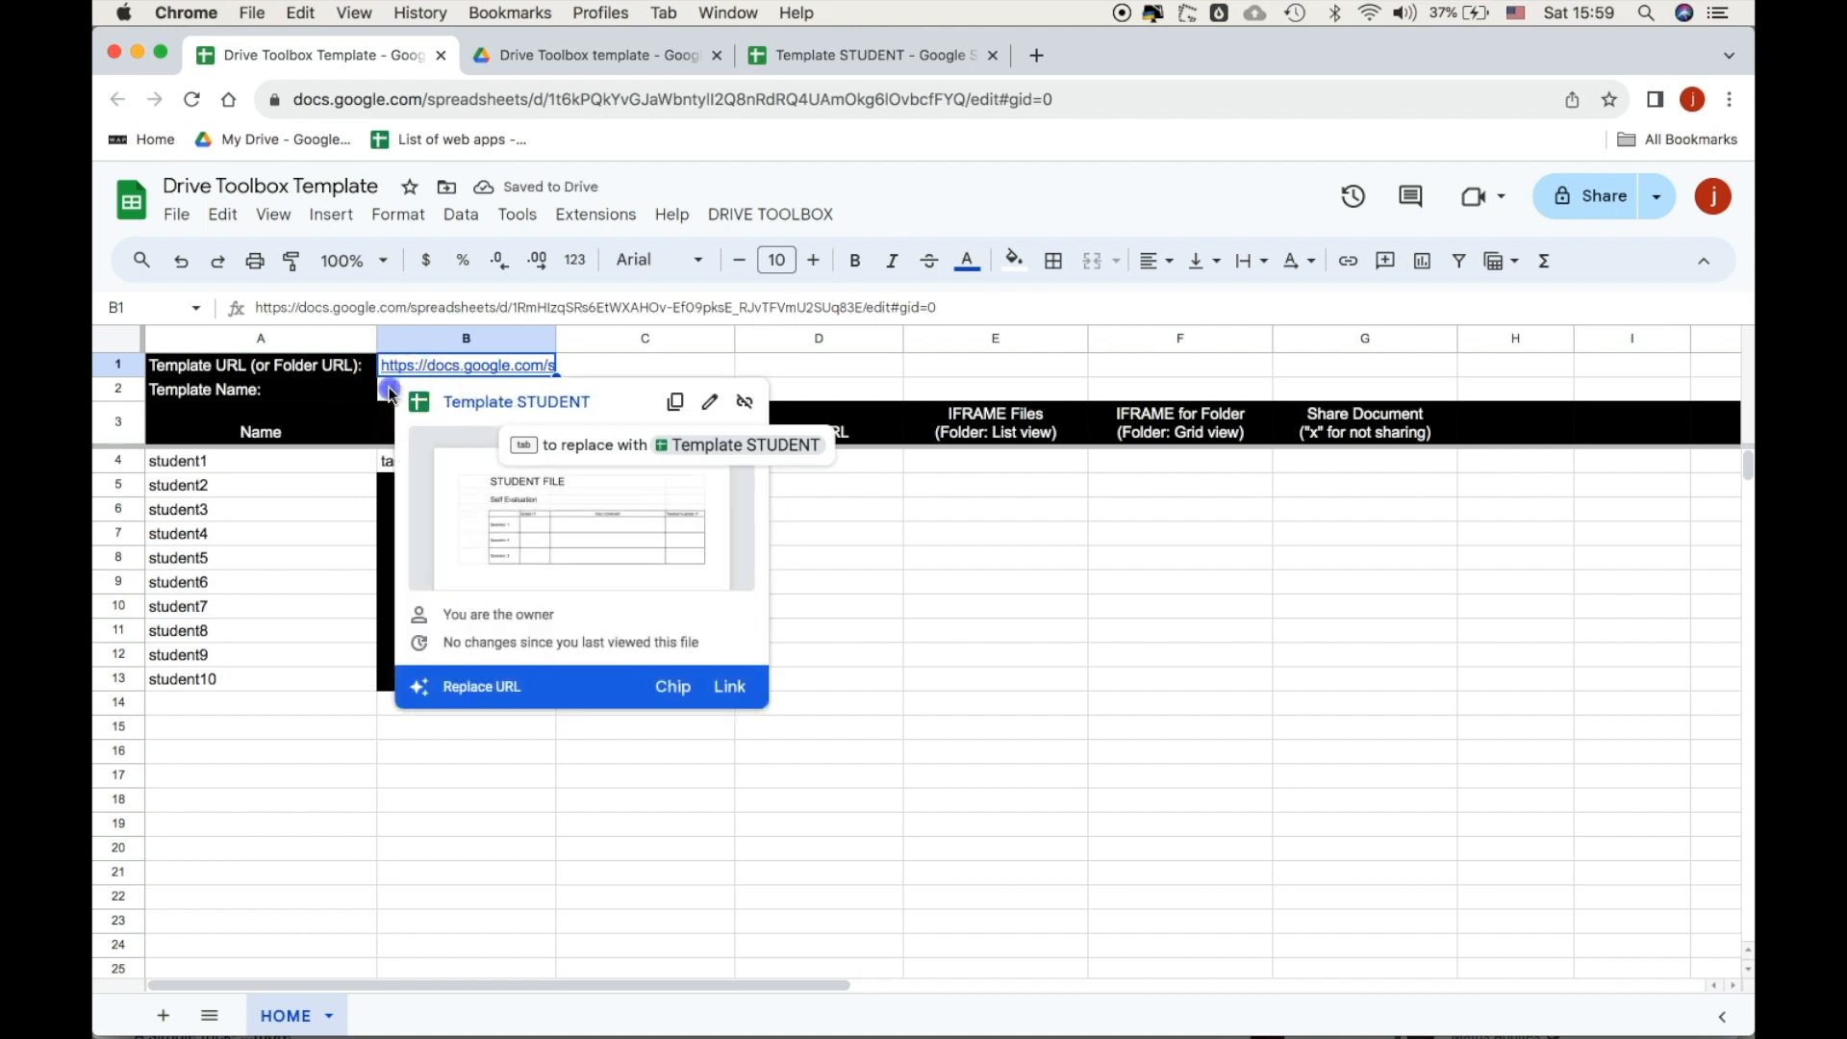
# Enter "Self Evaluation" as the template name in cell B2.
pyautogui.click(390, 392)
pyautogui.write('S')
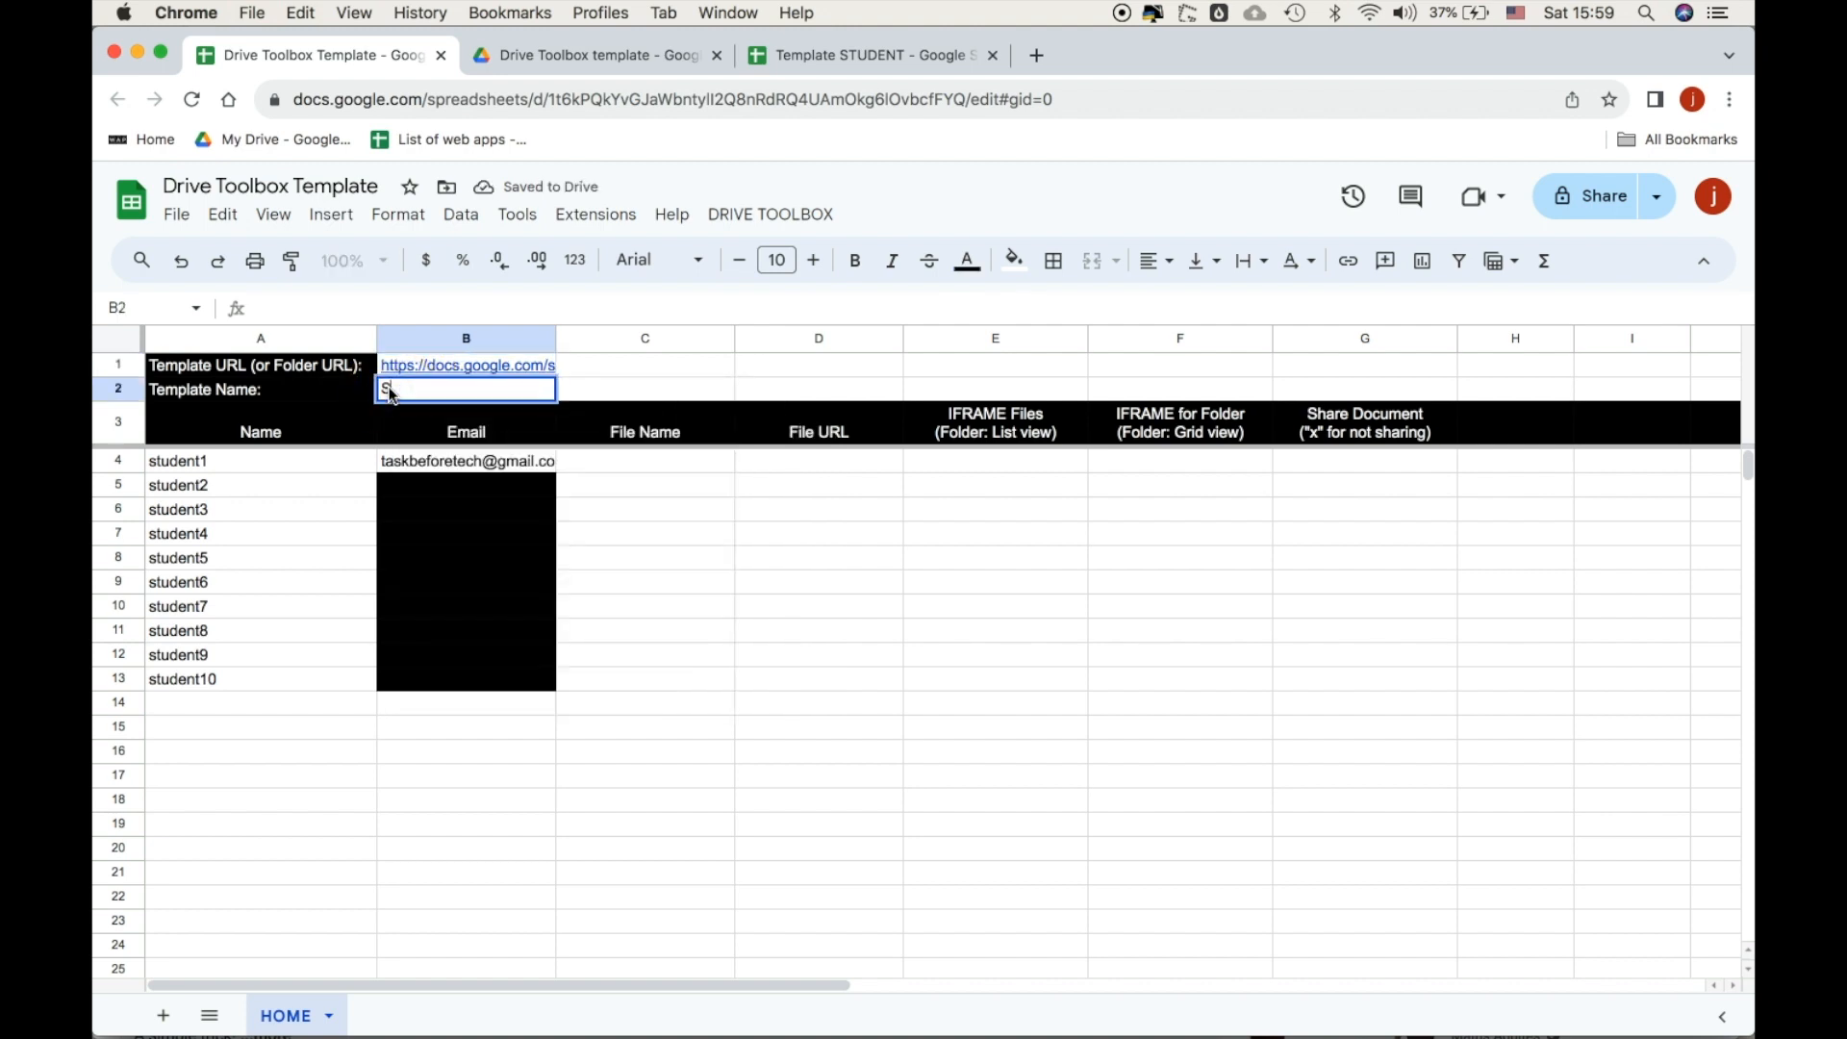
pyautogui.write('elf Eva')
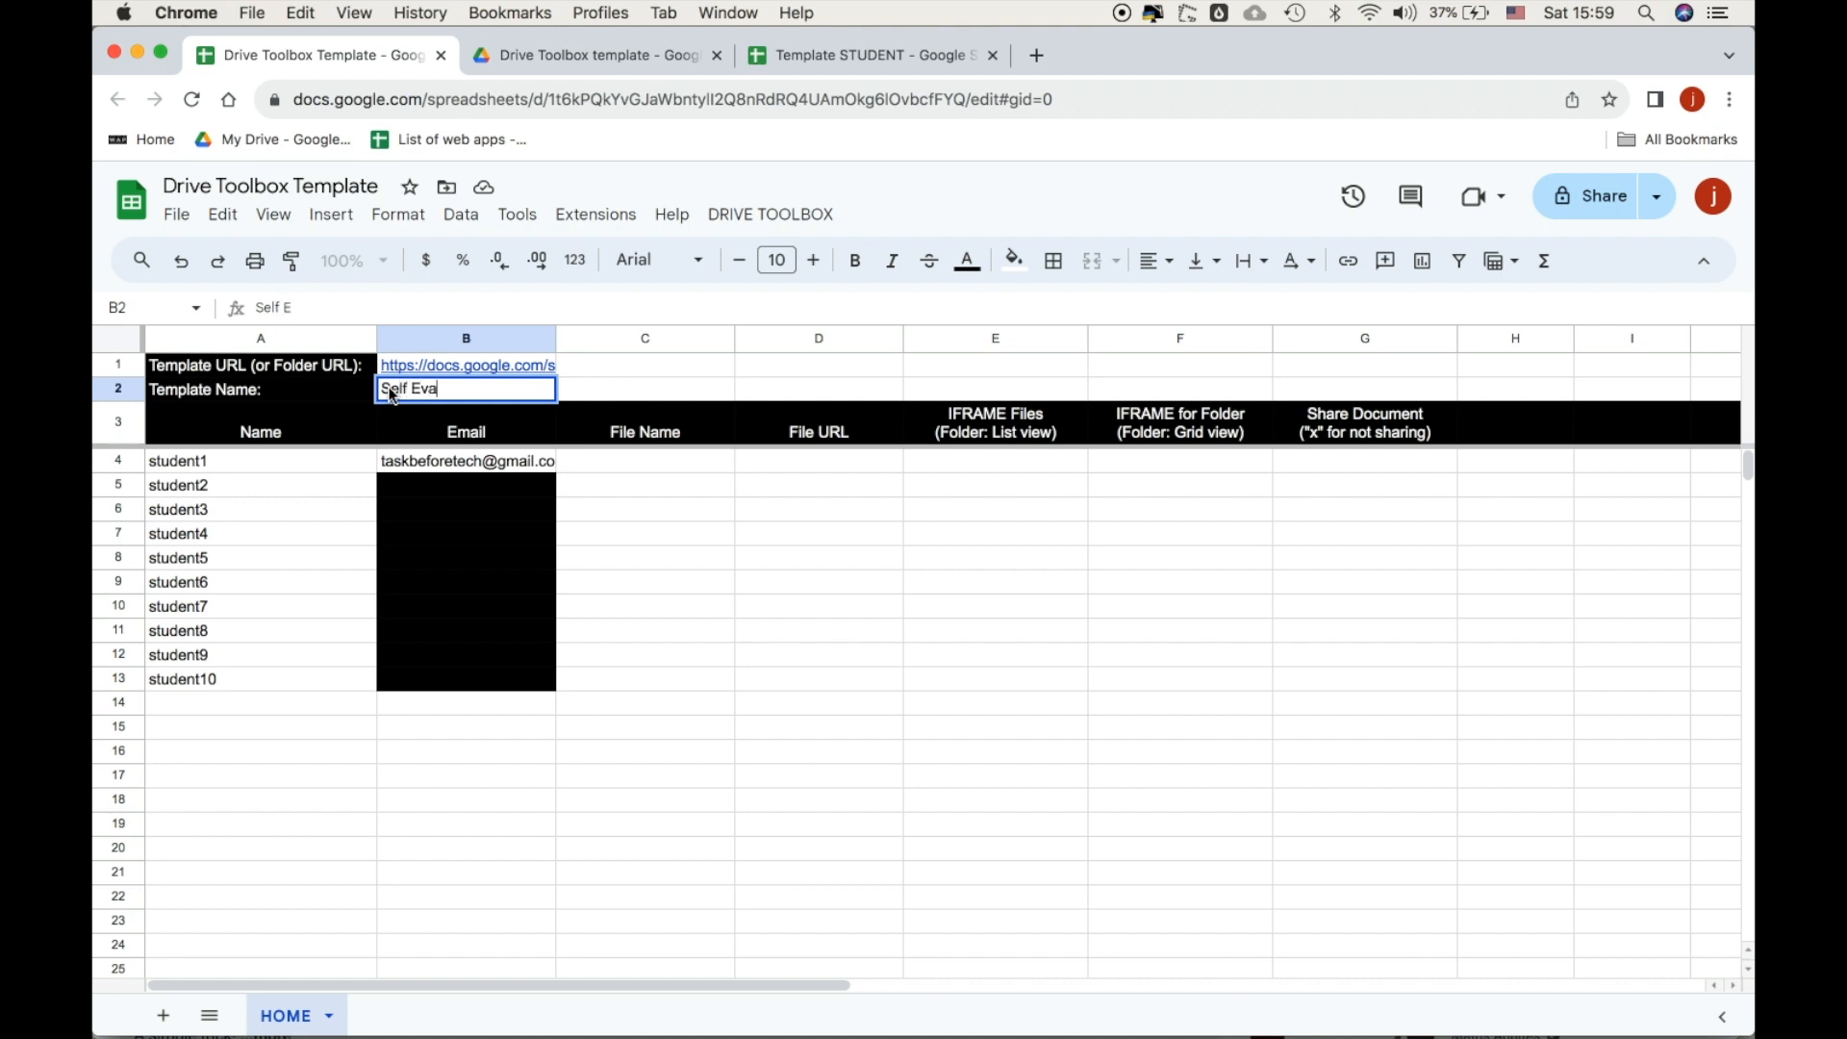
pyautogui.write('luation')
pyautogui.press('Return')
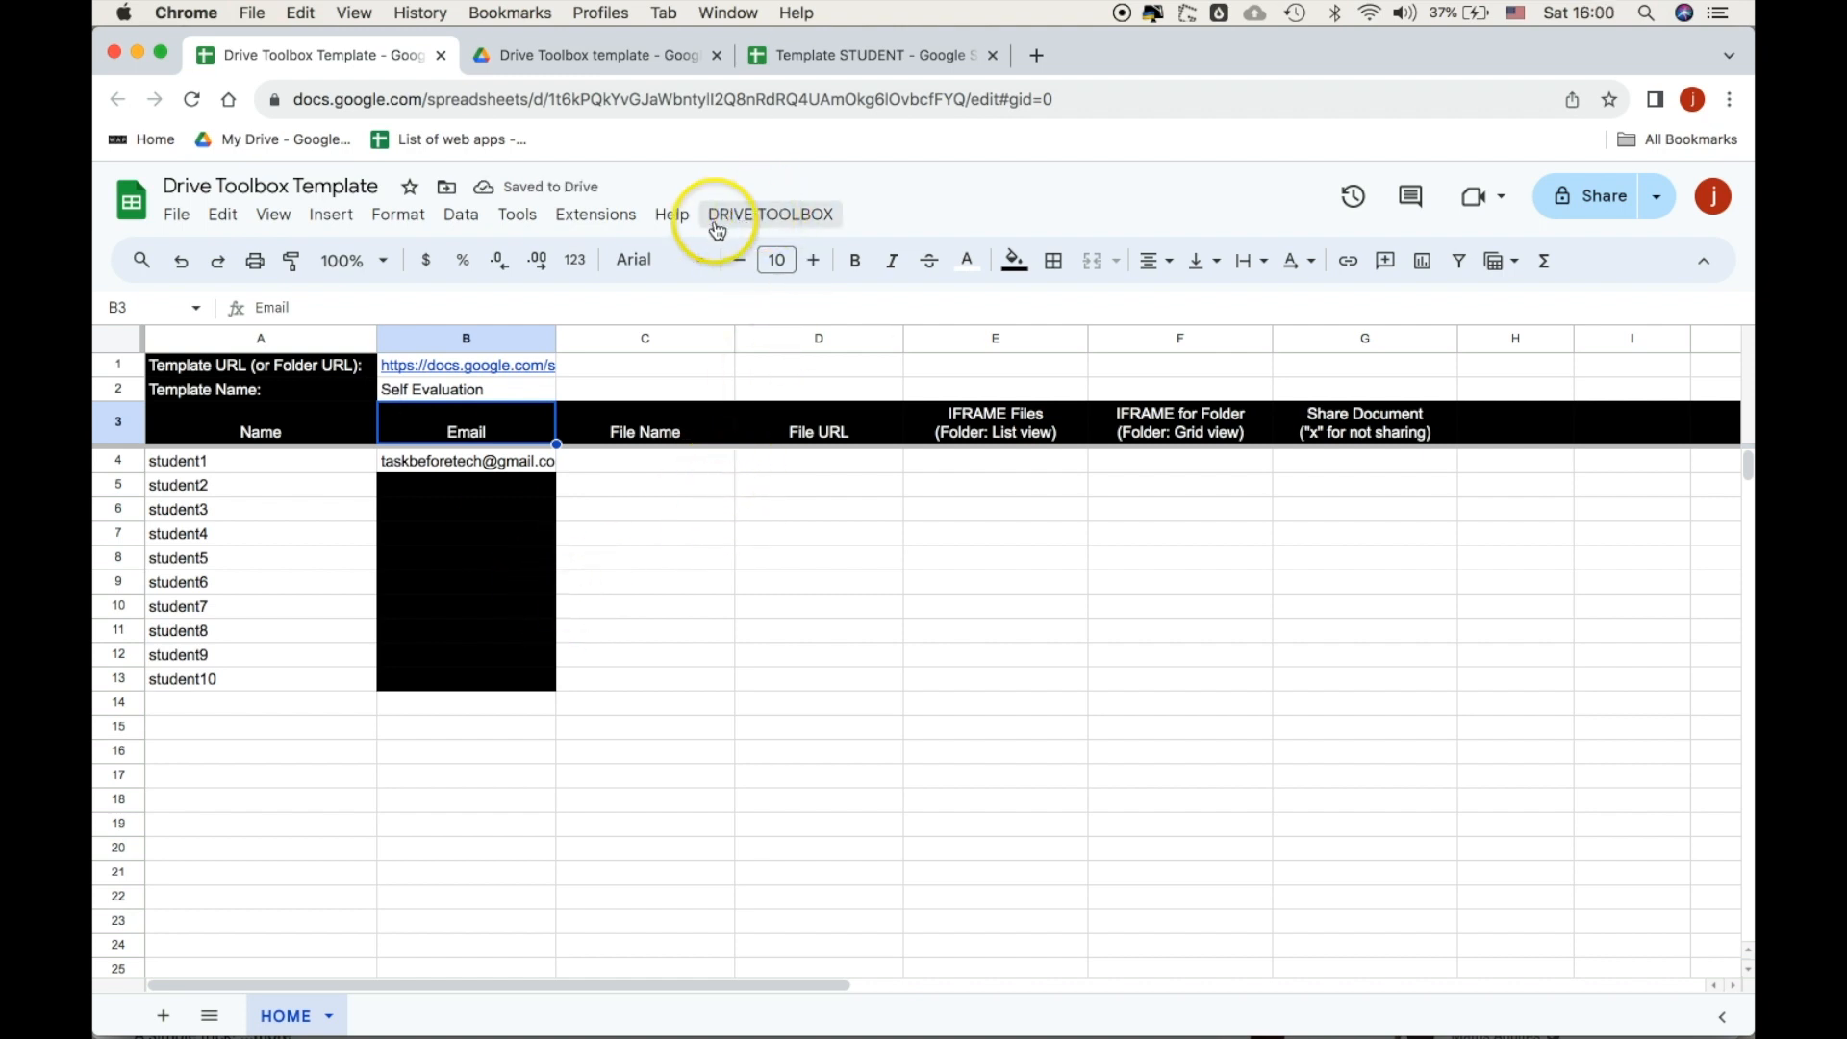
pyautogui.click(766, 215)
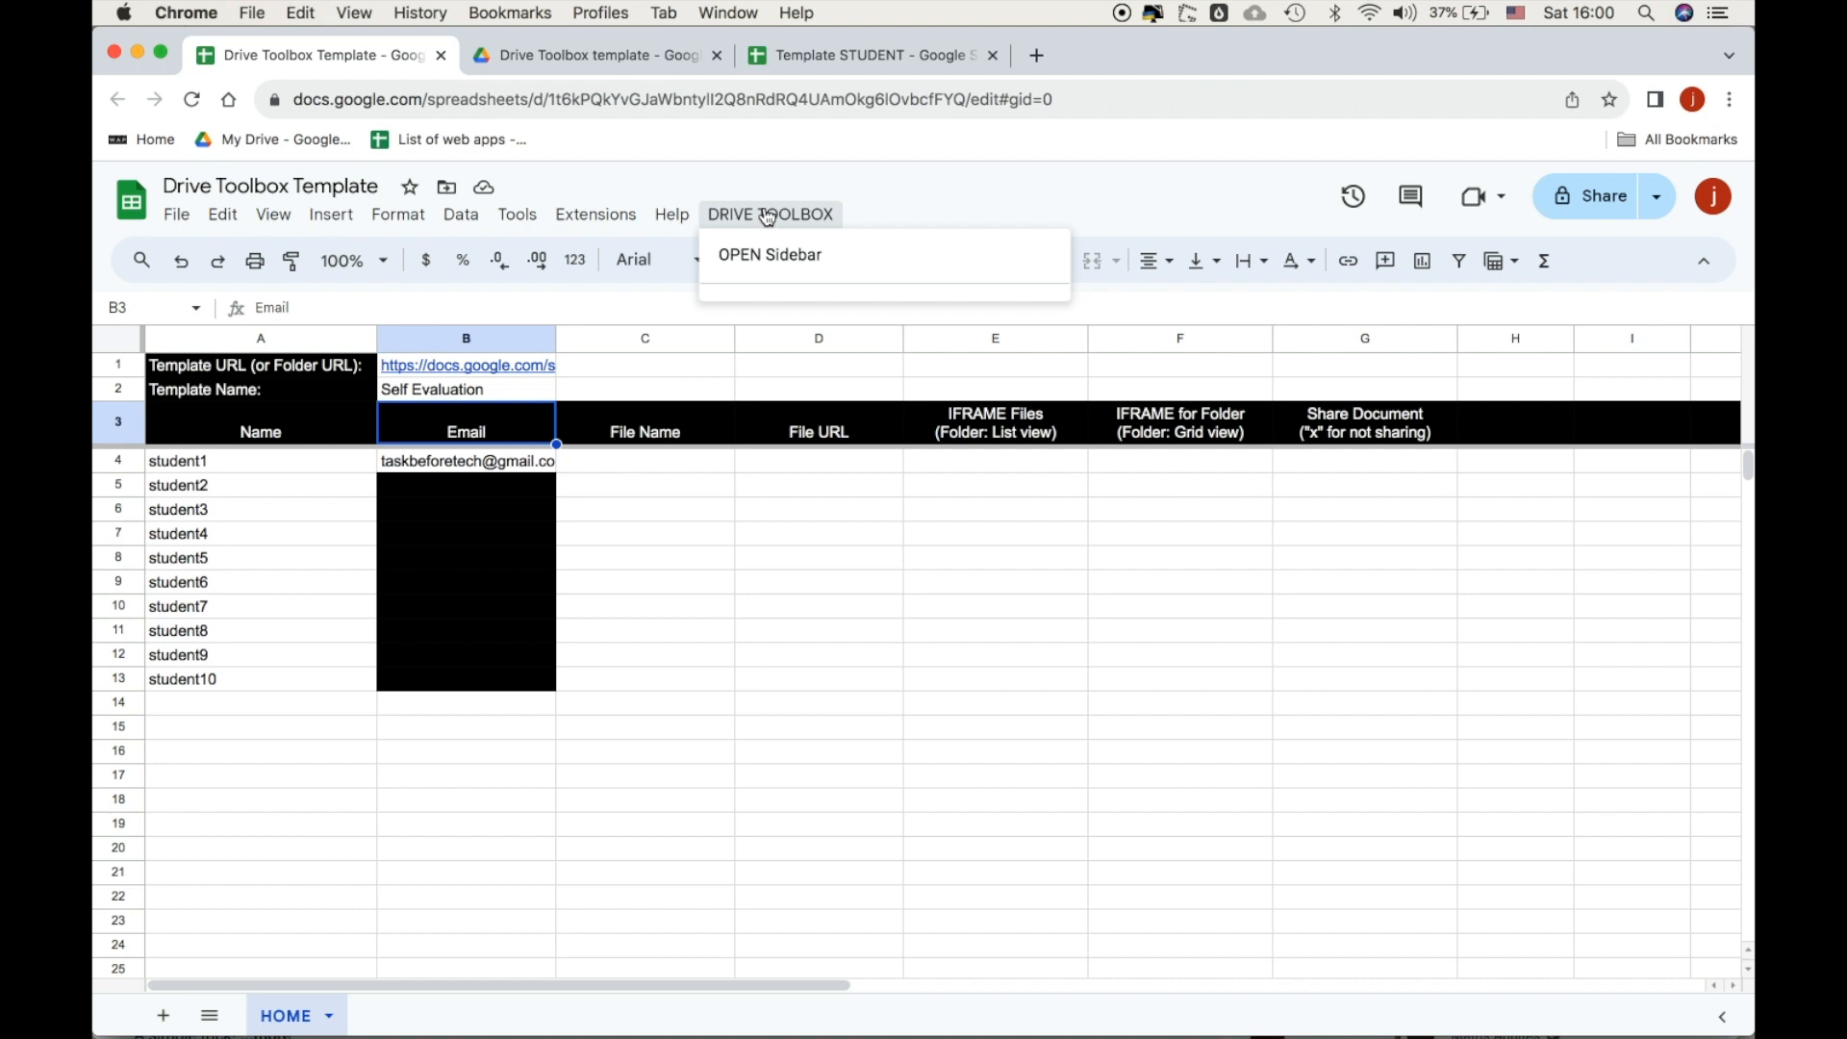
pyautogui.click(769, 261)
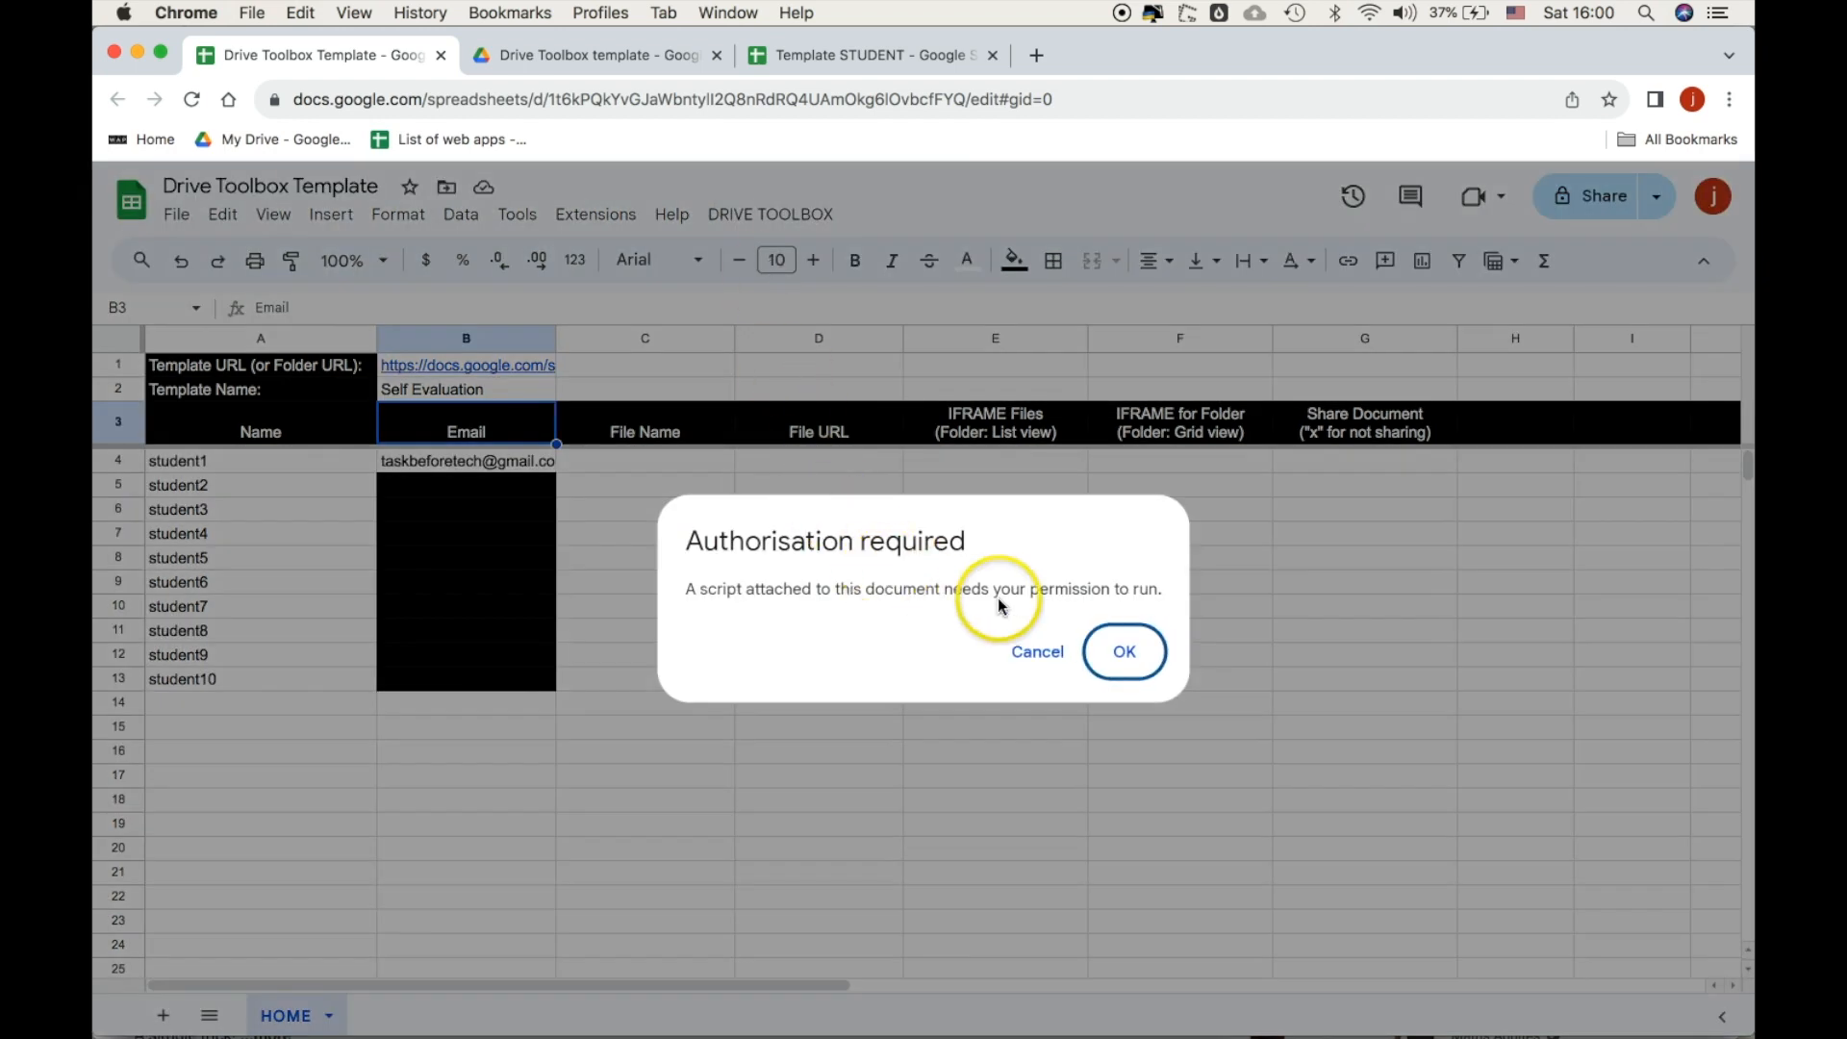
pyautogui.click(1124, 653)
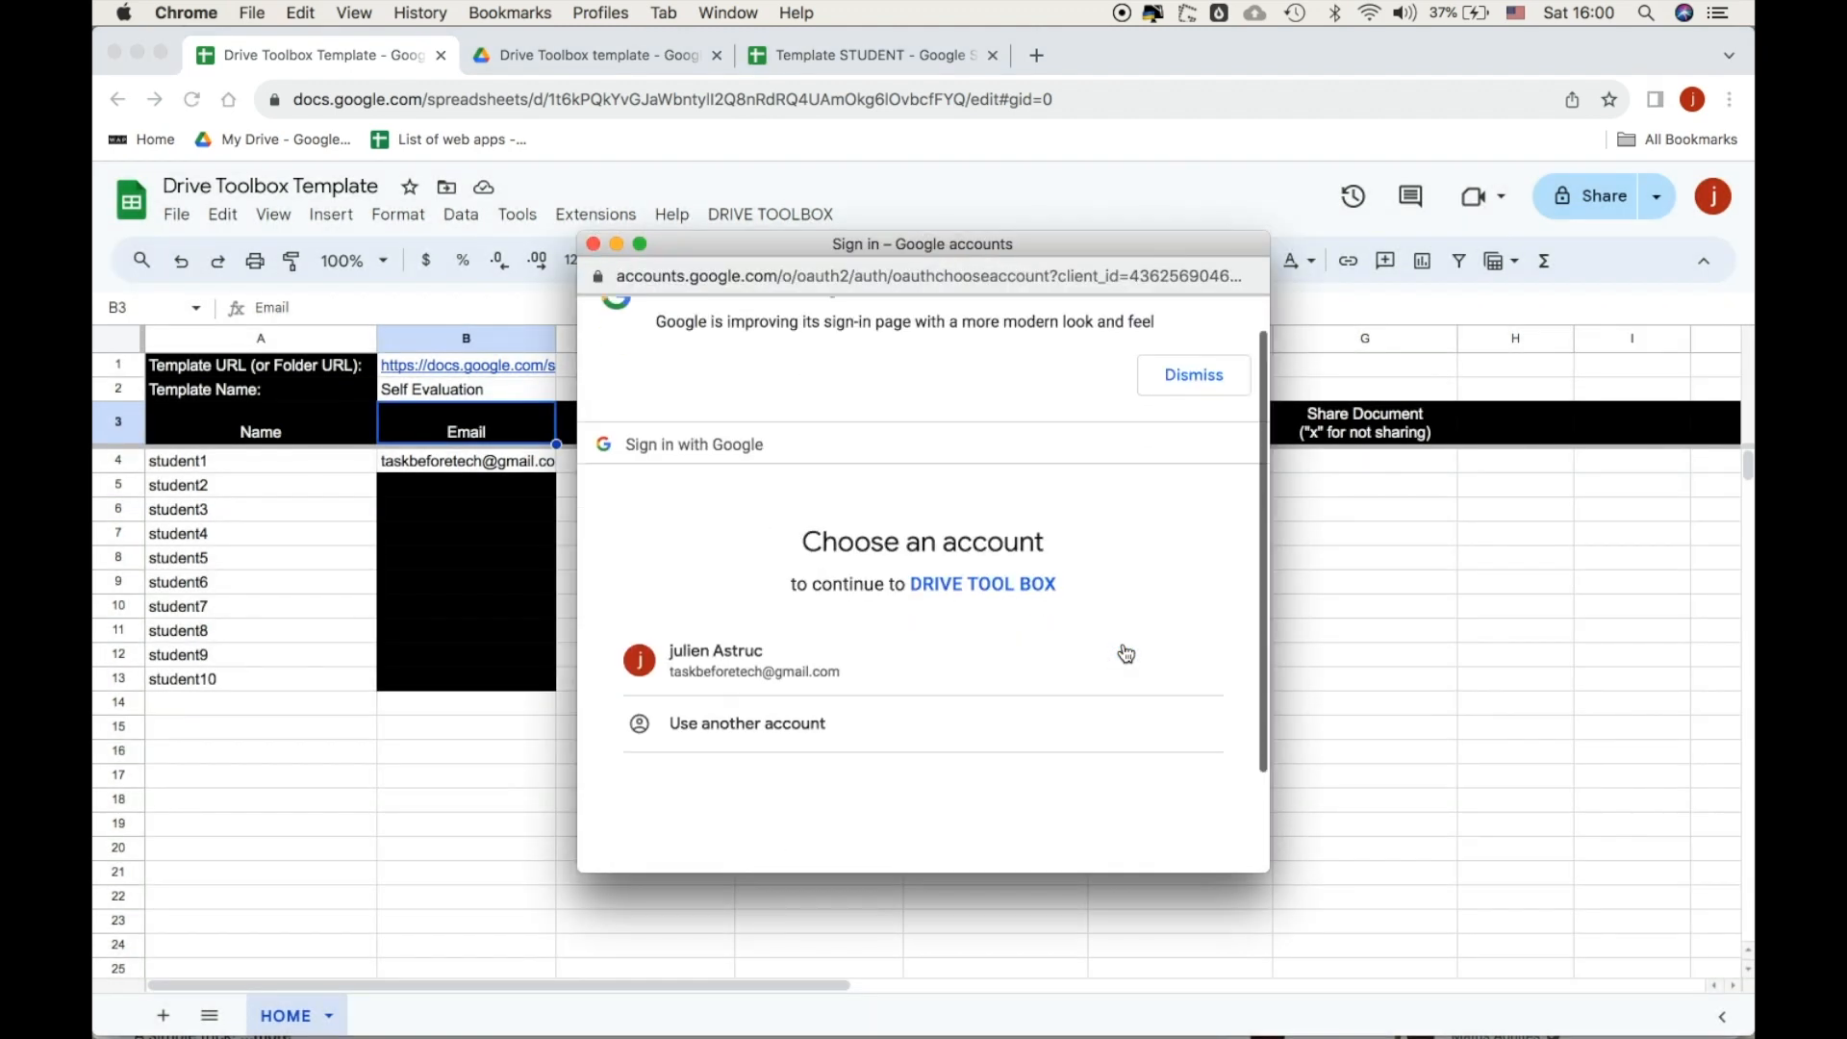
pyautogui.scroll(-2, 1123, 652)
pyautogui.click(726, 582)
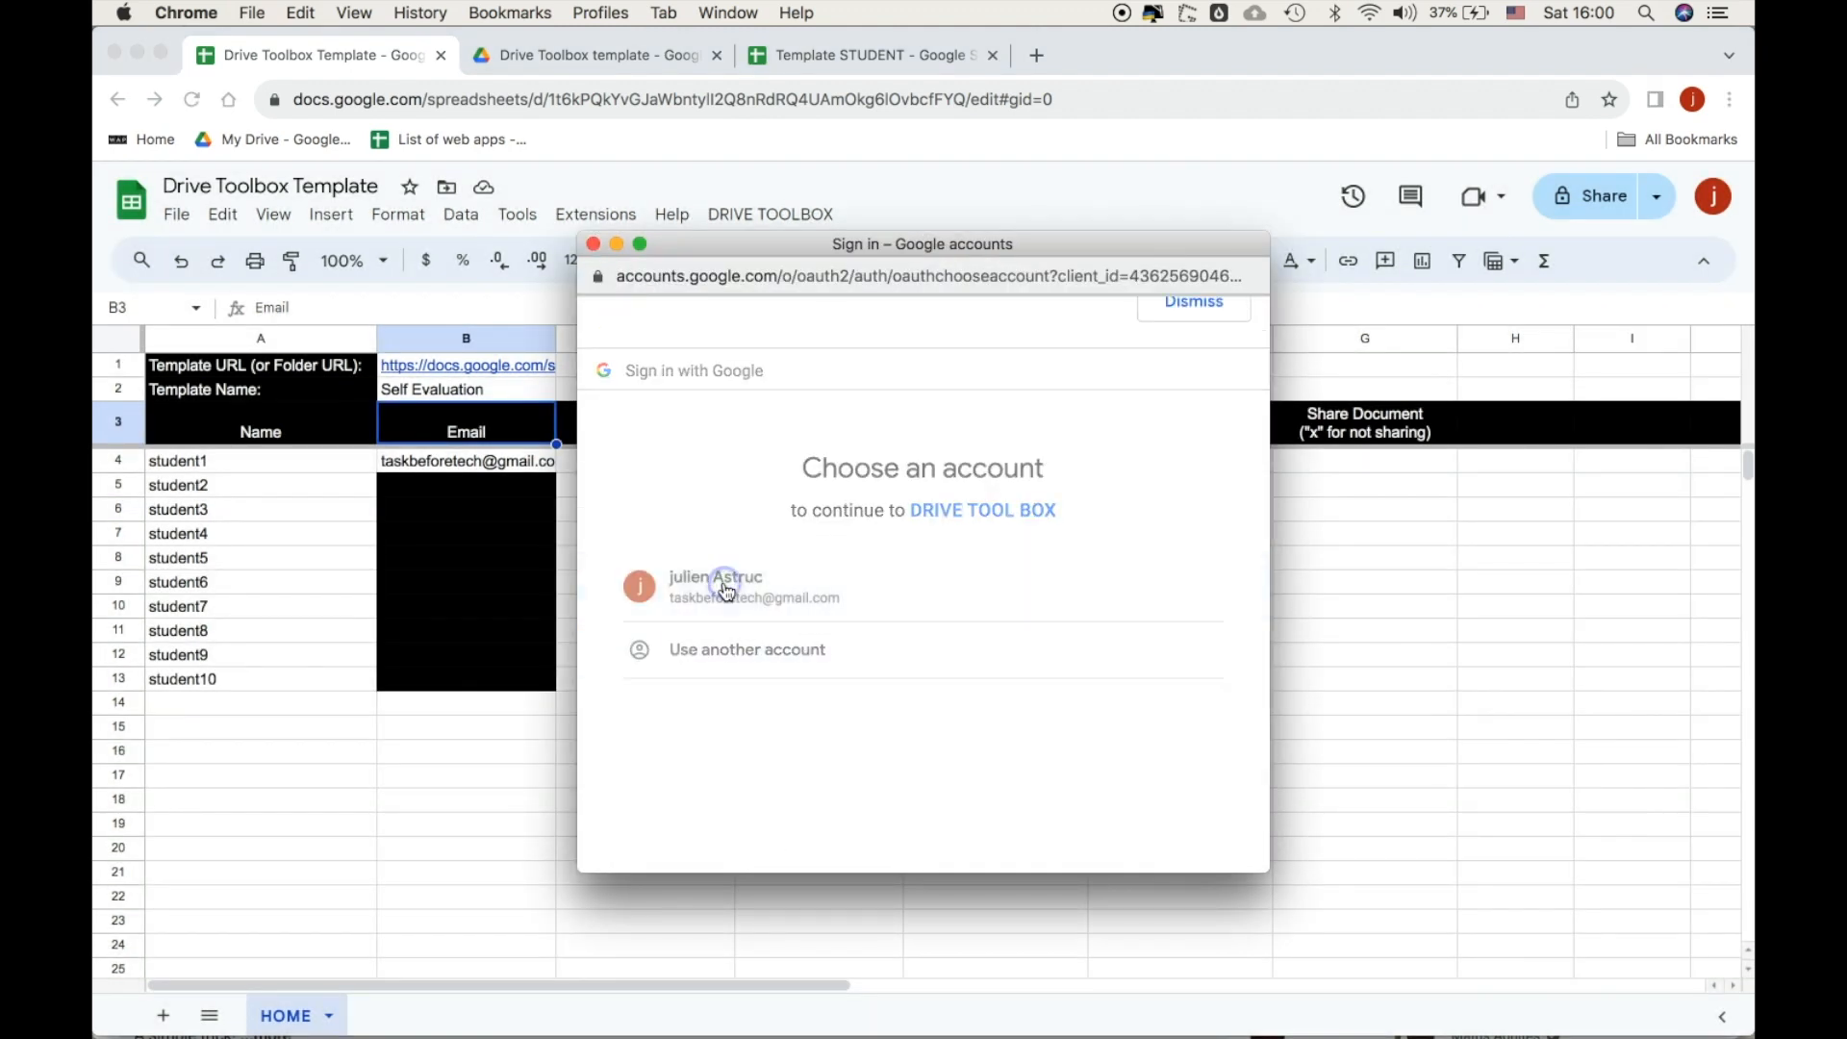
pyautogui.click(858, 707)
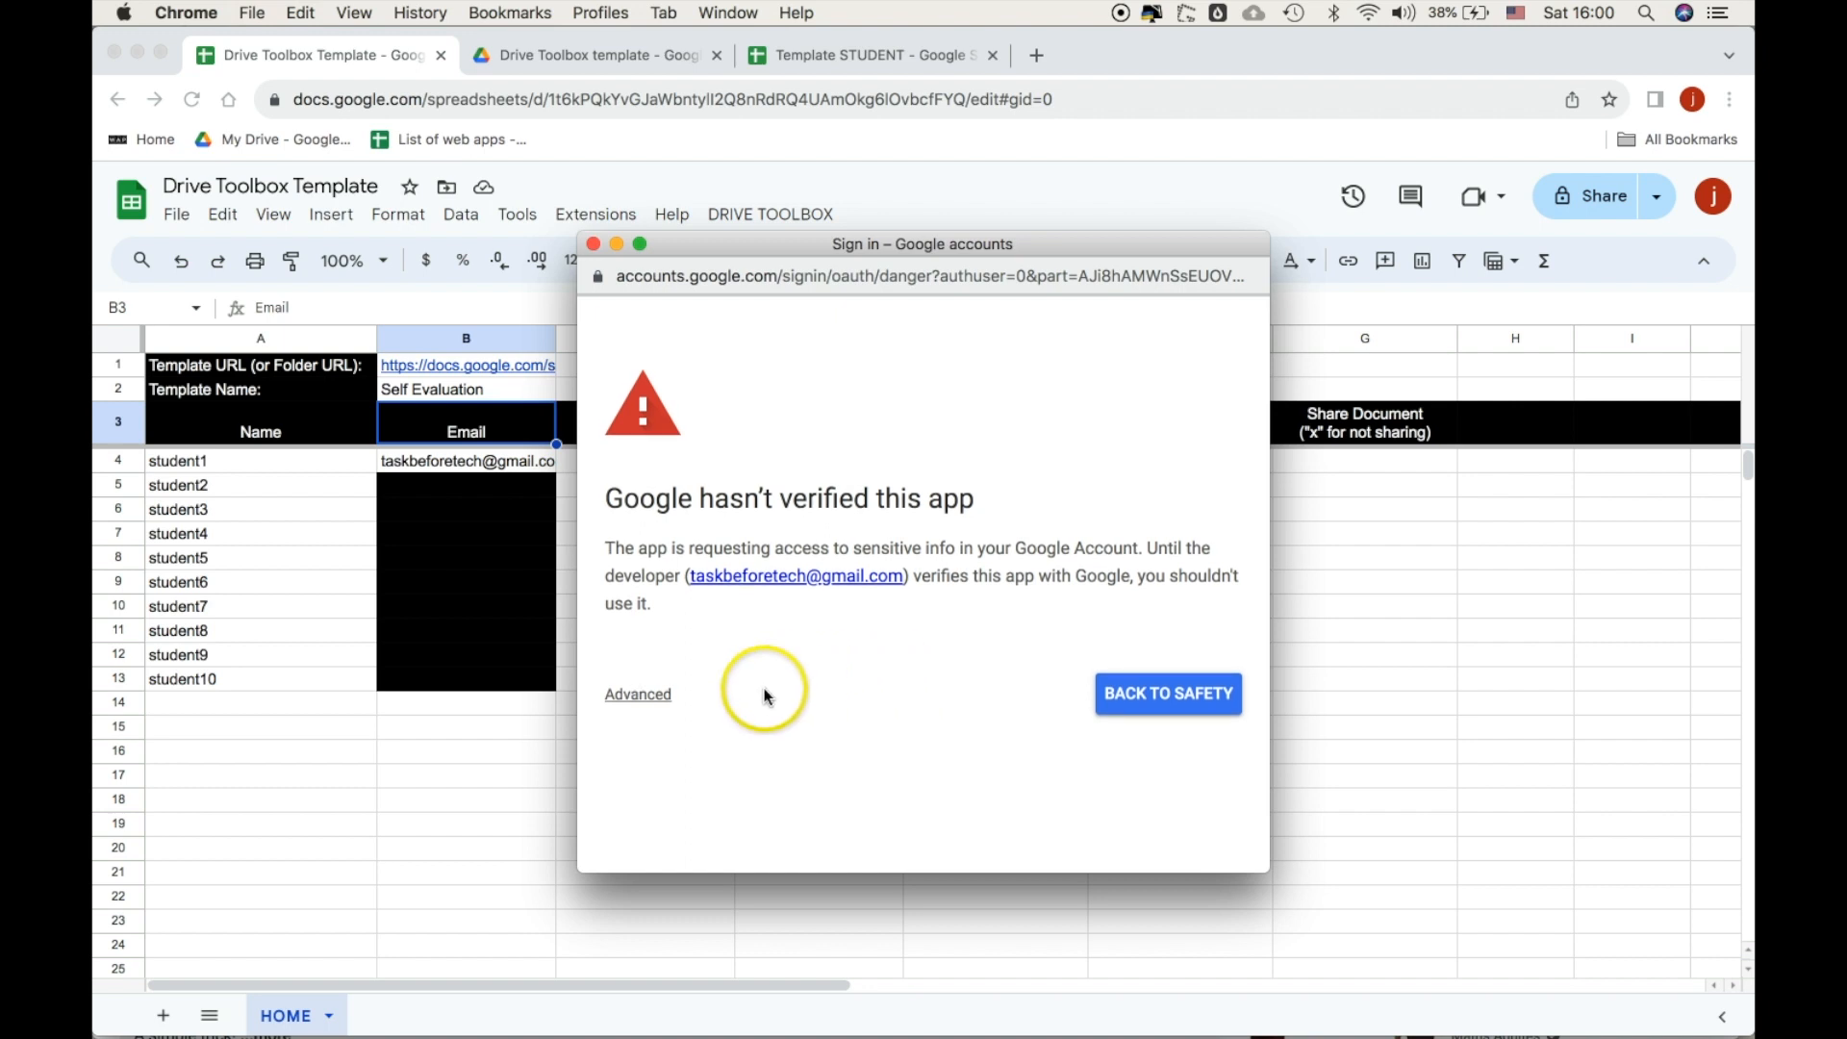
pyautogui.click(1162, 697)
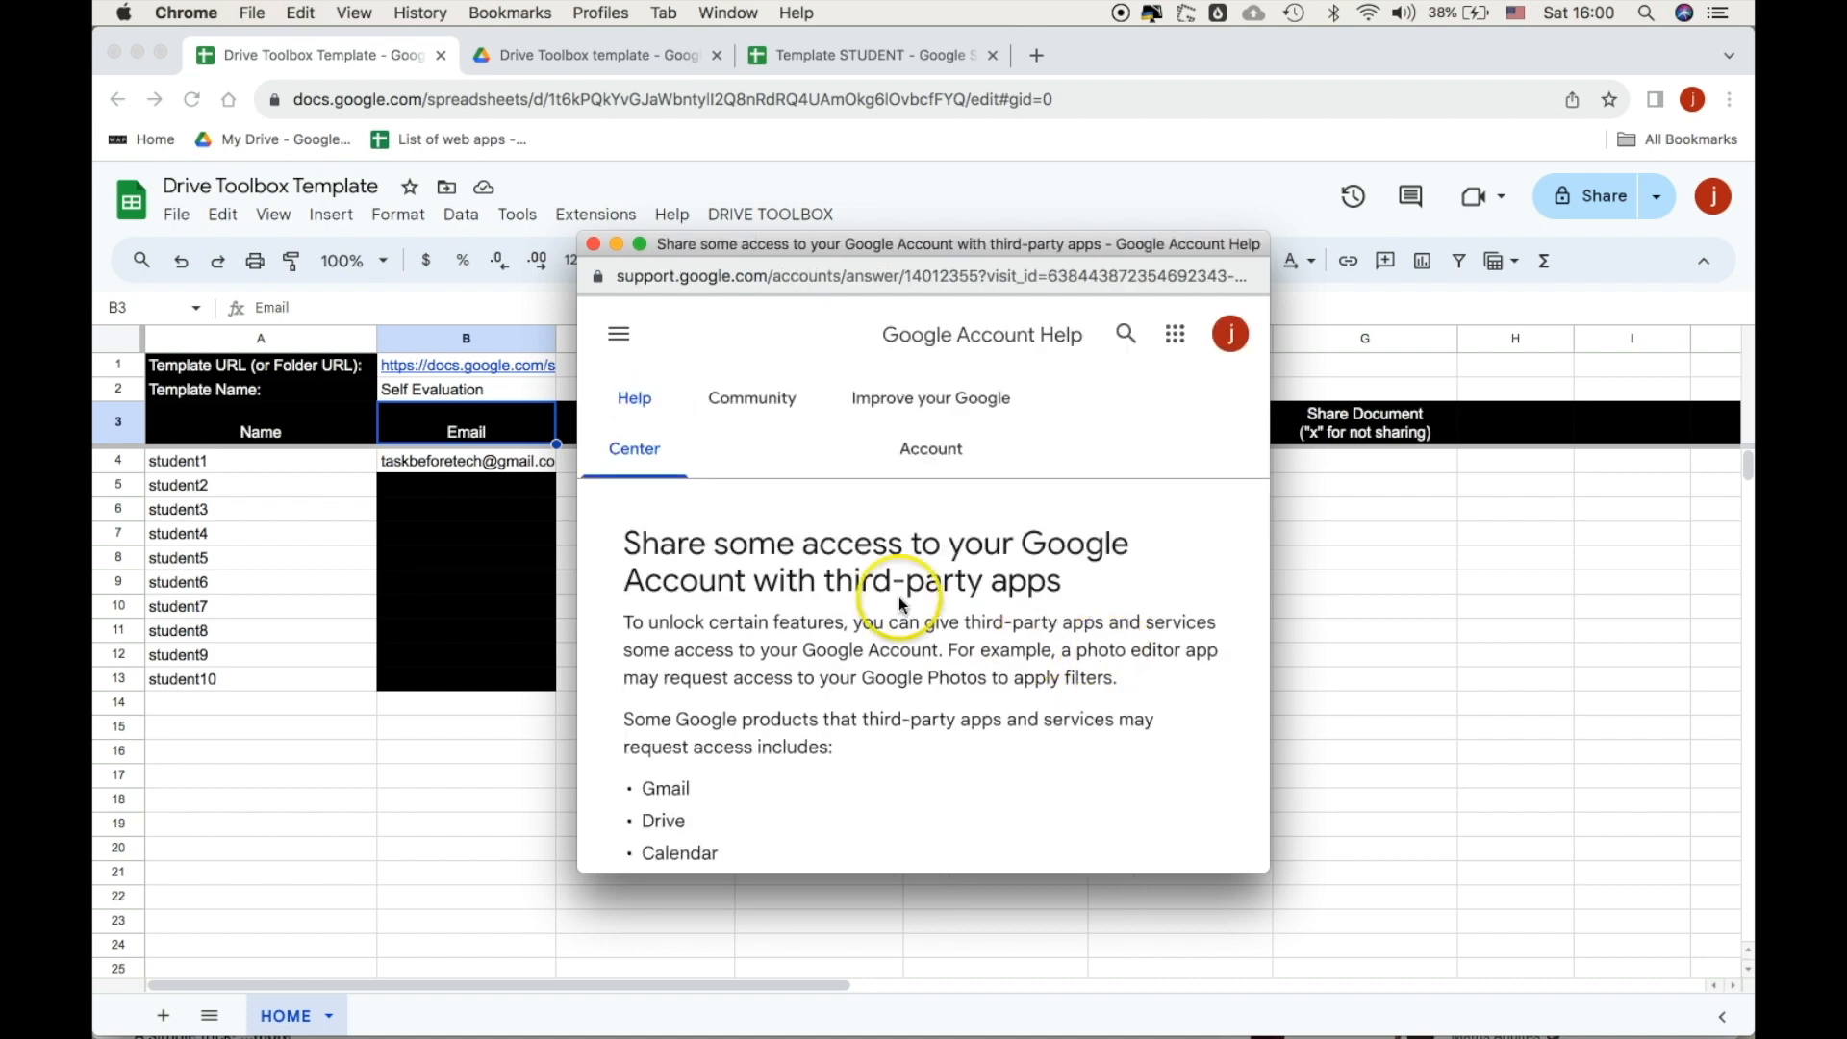
pyautogui.scroll(-15, 887, 591)
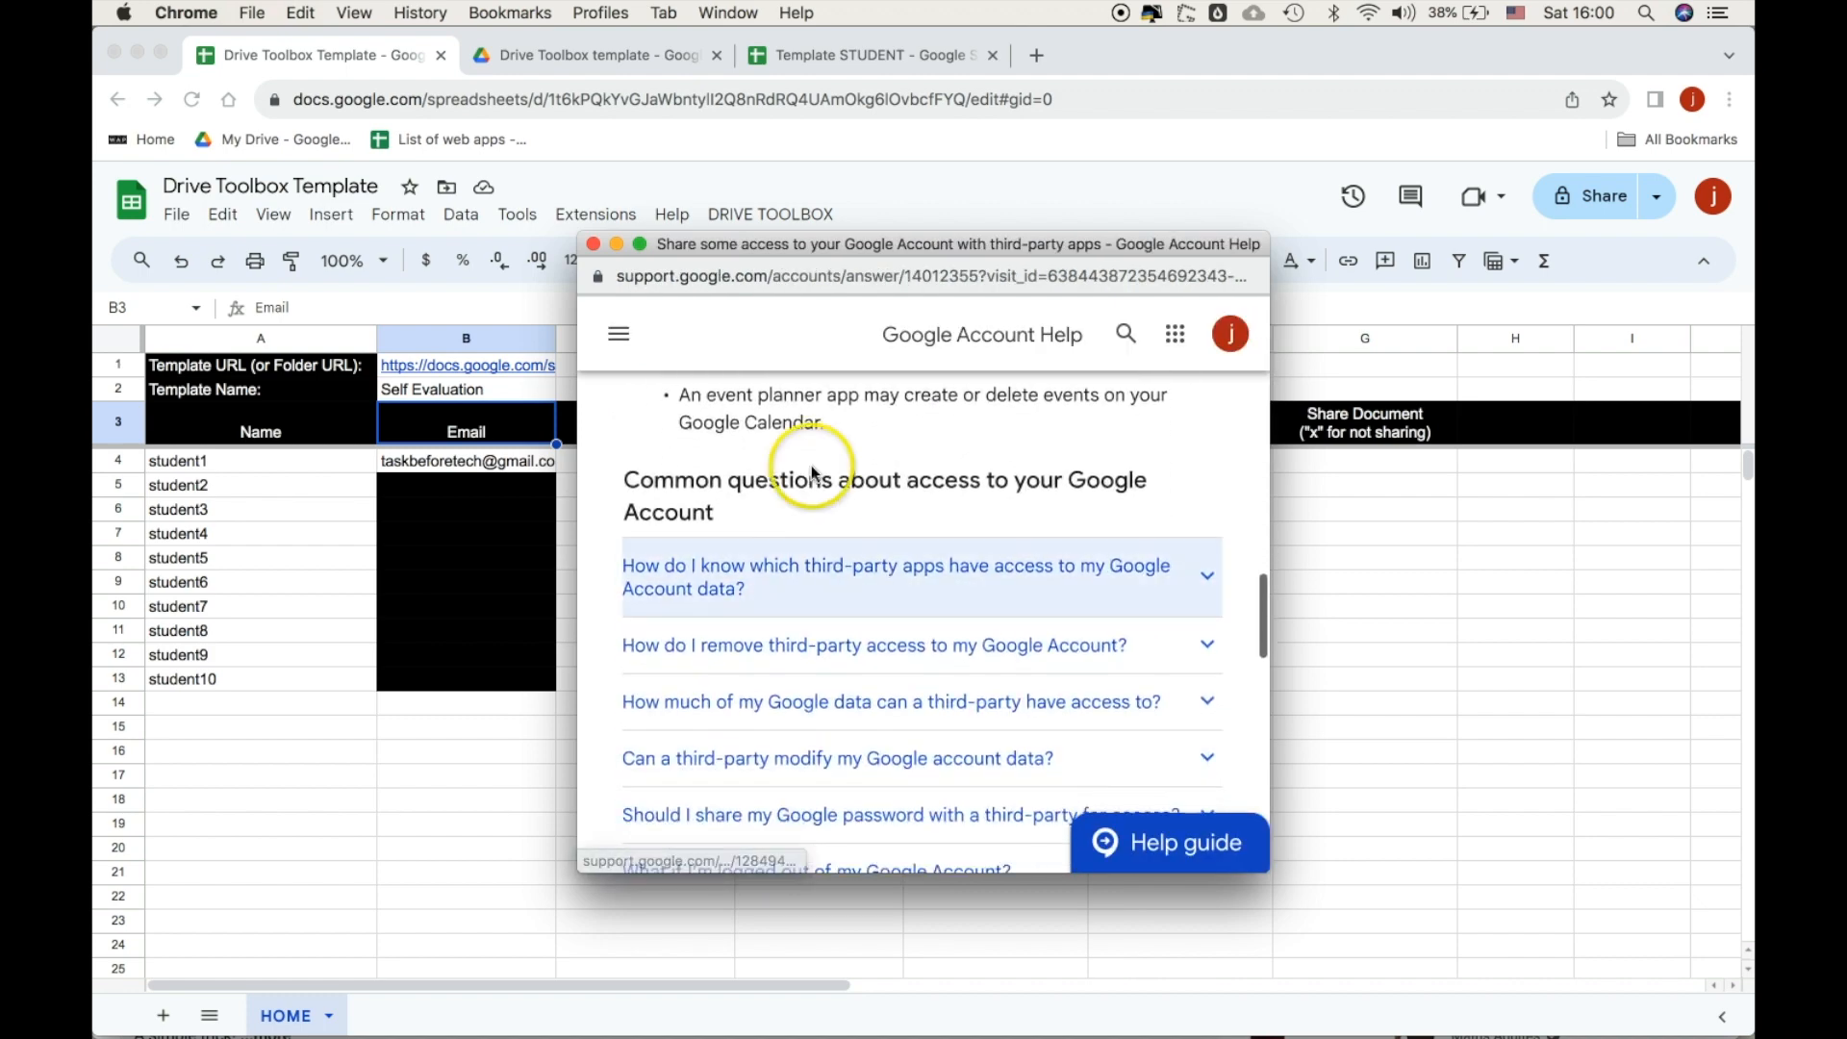
pyautogui.click(593, 244)
# Authorise the DRIVE TOOL BOX script with the existing Google account, proceeding despite its unverified status and allowing the requested access.
pyautogui.click(766, 211)
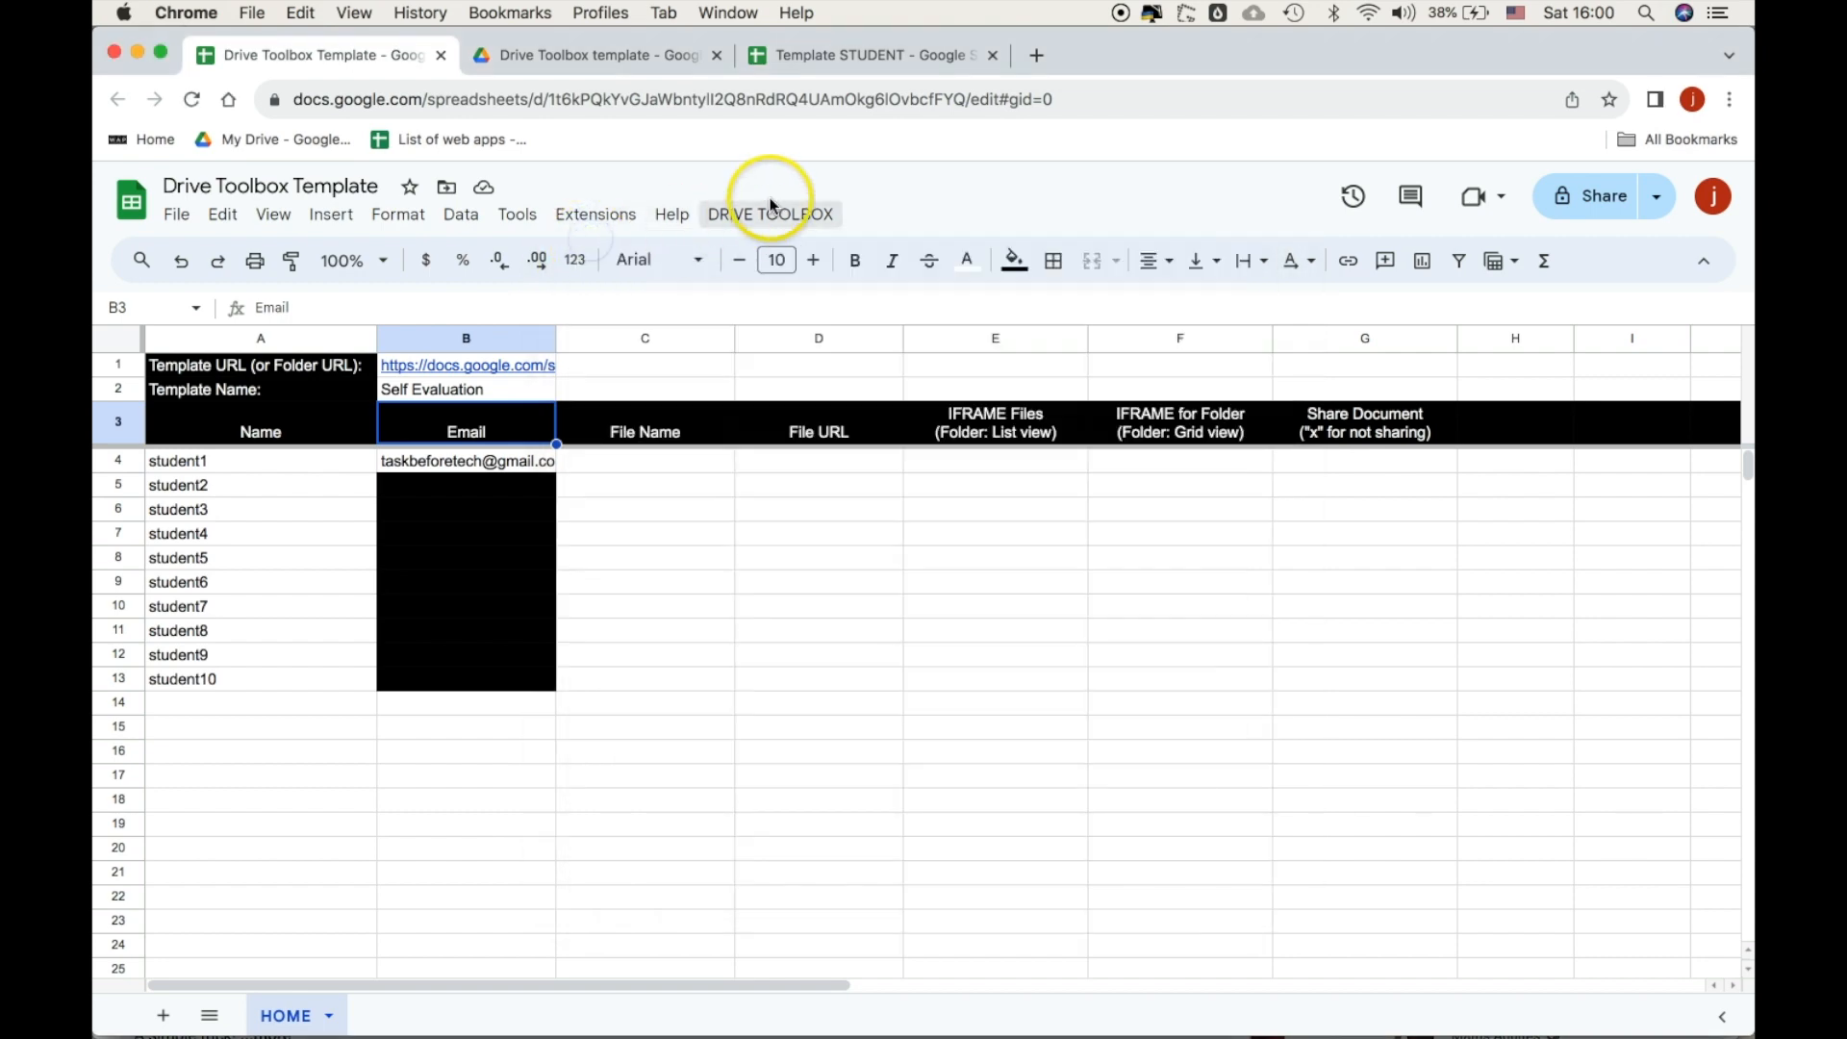
pyautogui.click(770, 254)
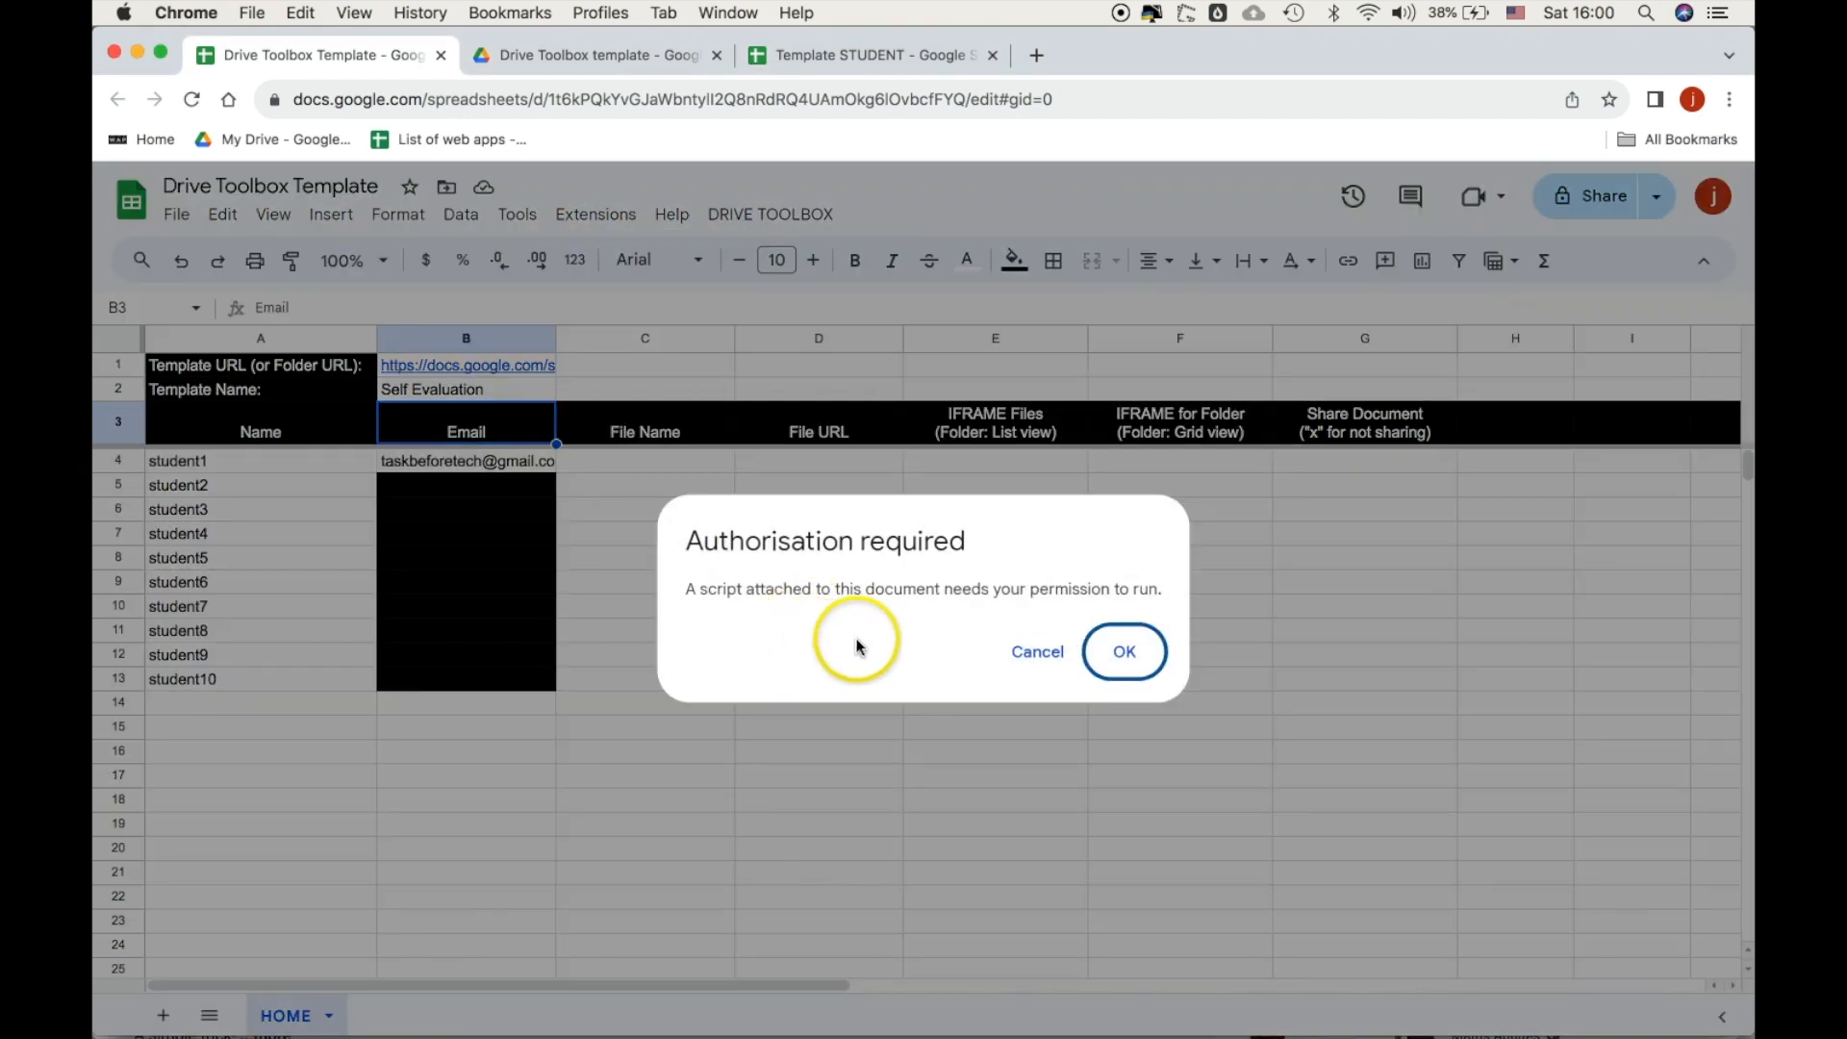
pyautogui.click(1120, 651)
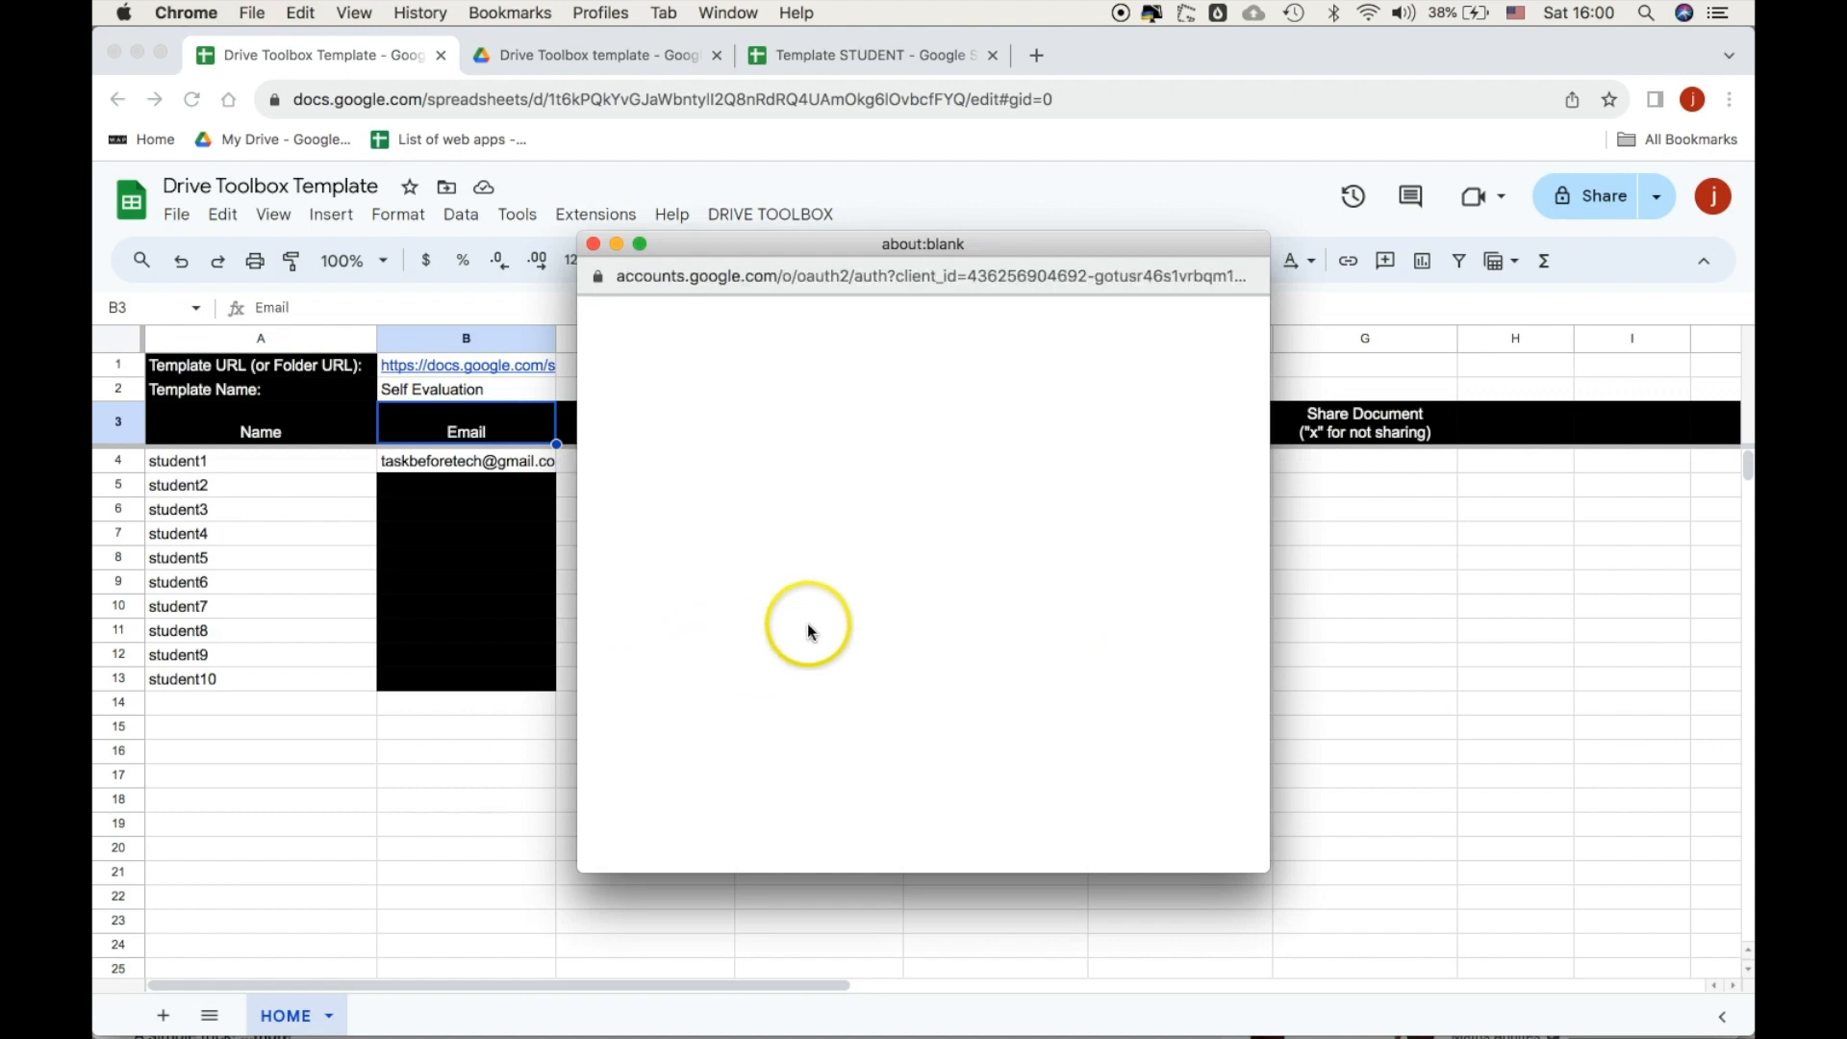
pyautogui.click(714, 707)
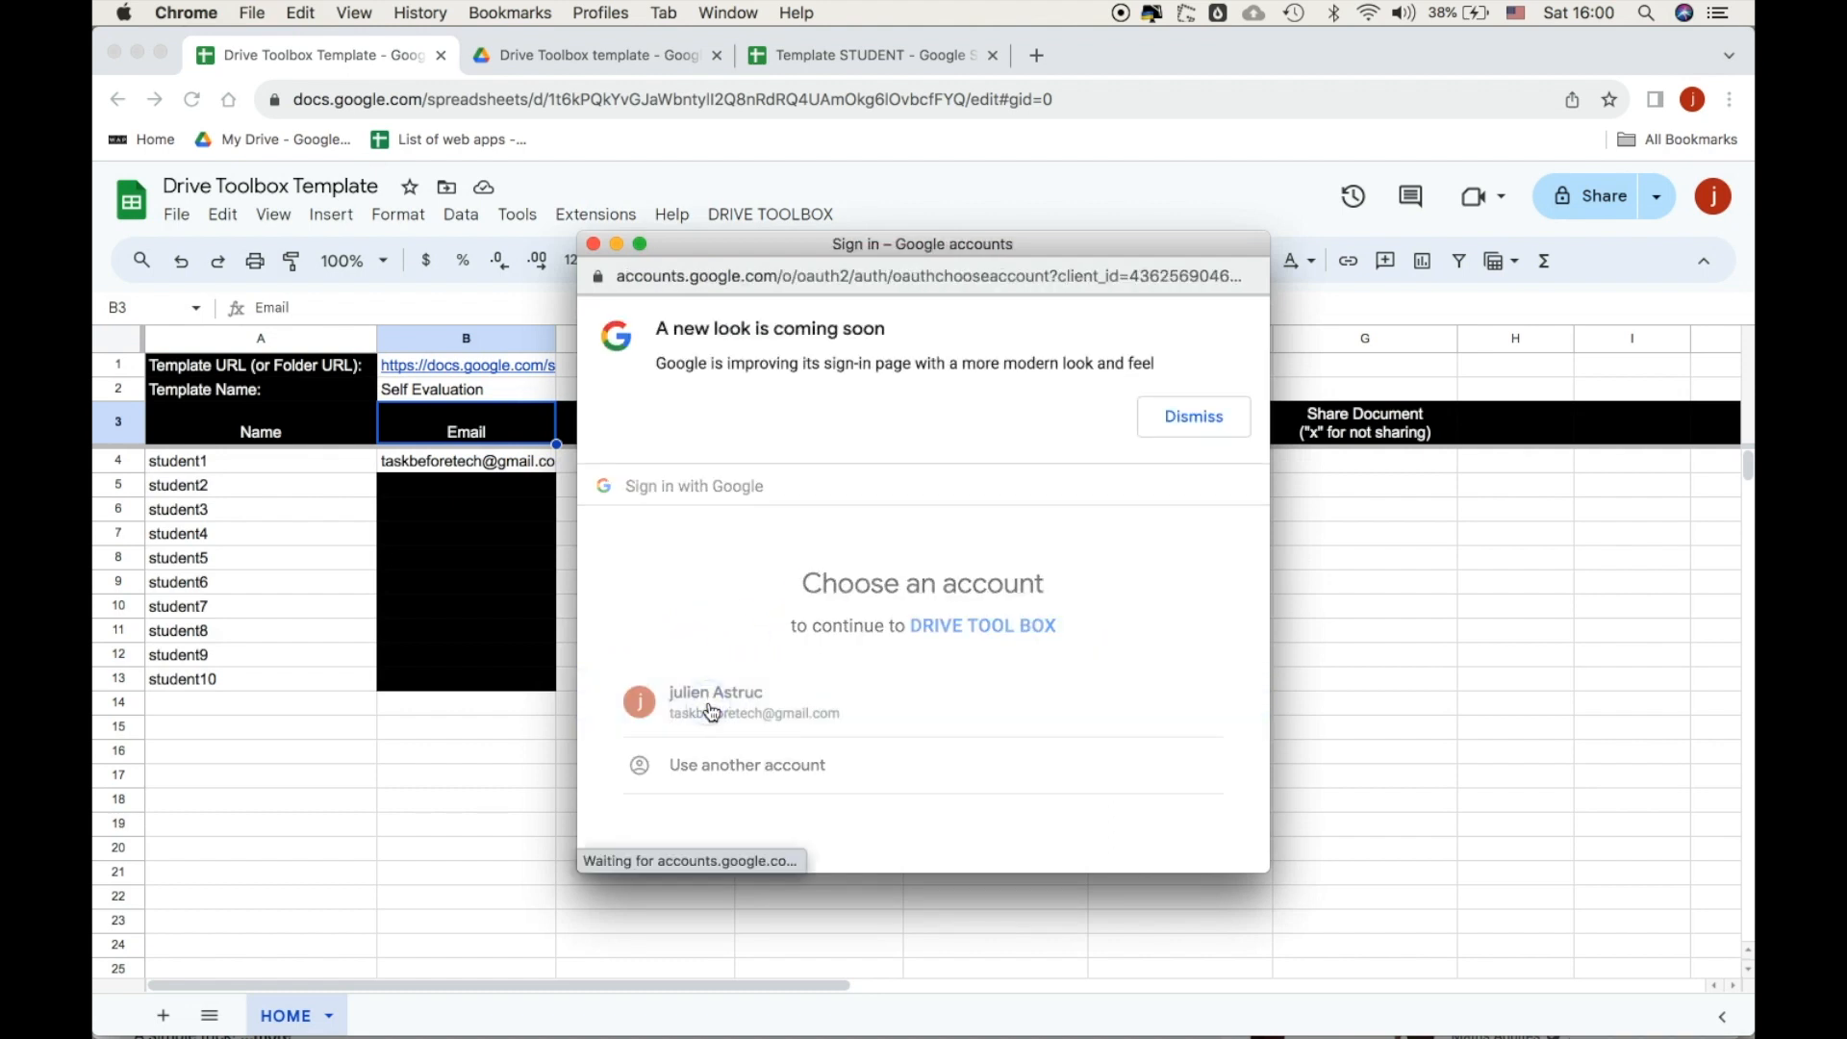
pyautogui.click(641, 695)
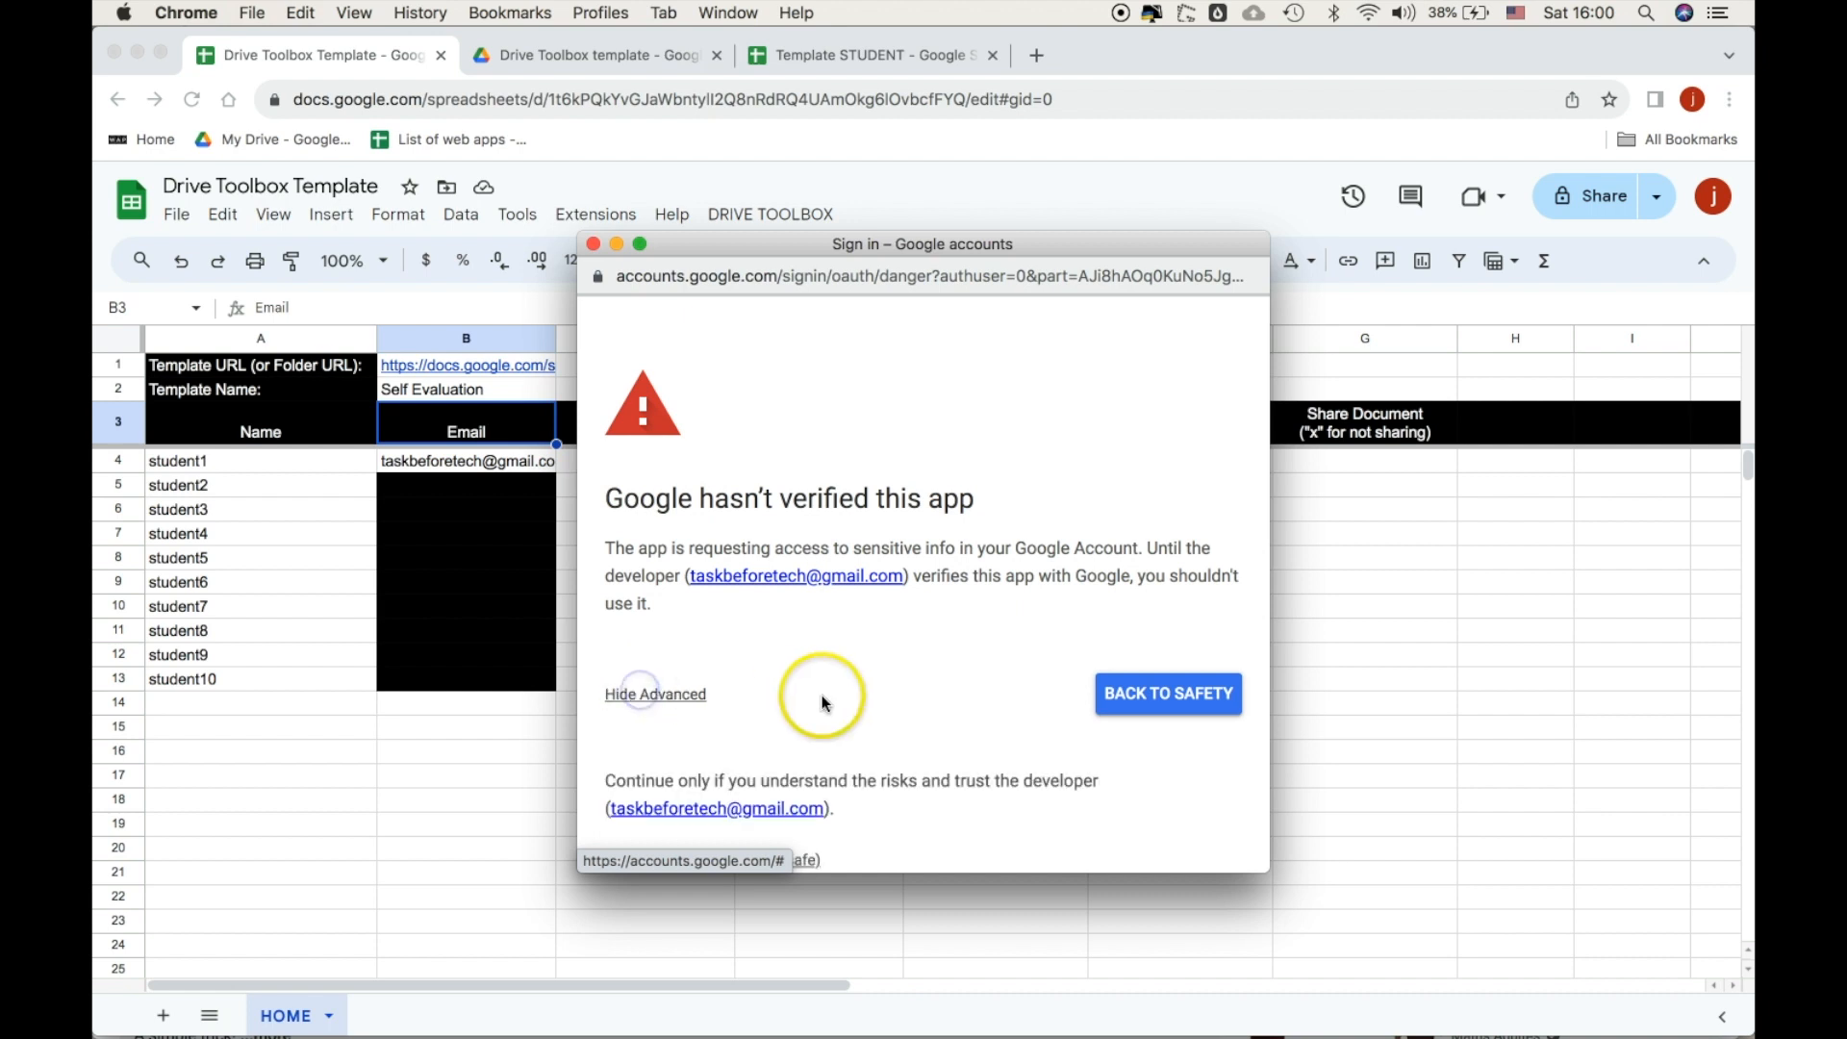
pyautogui.scroll(-2, 818, 694)
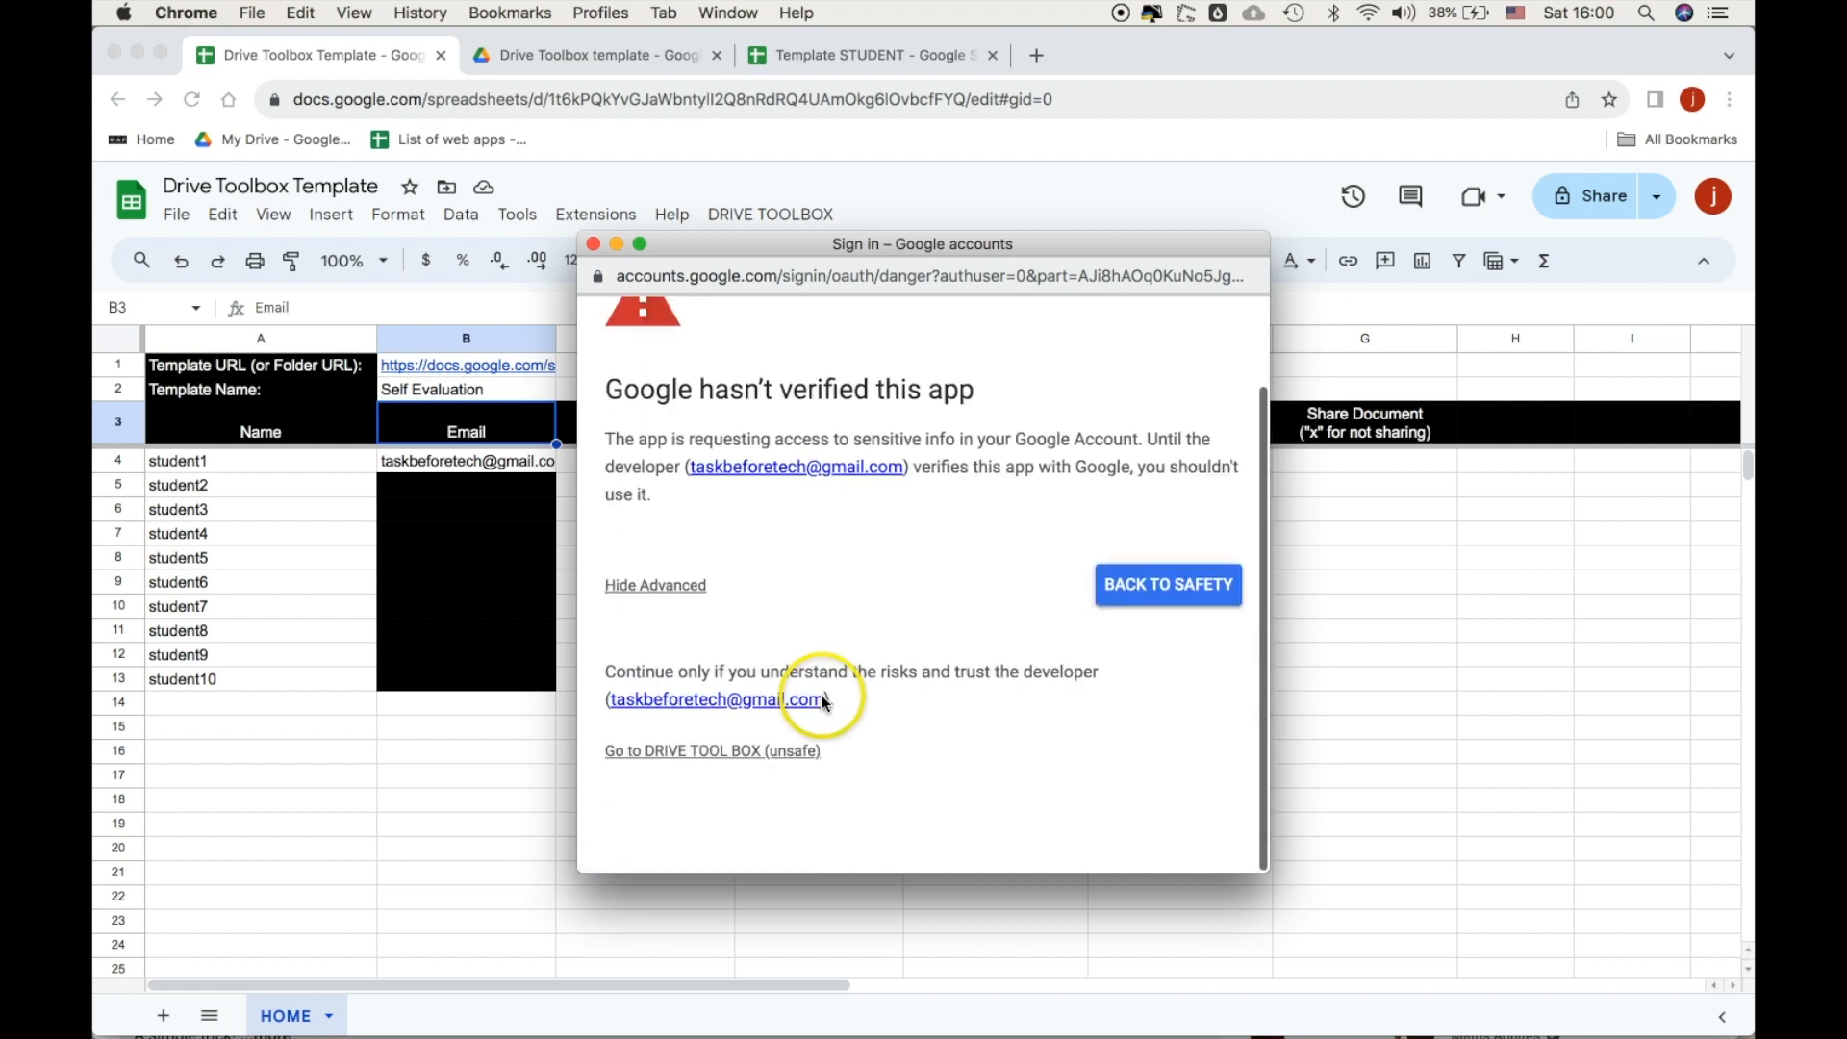
pyautogui.click(744, 766)
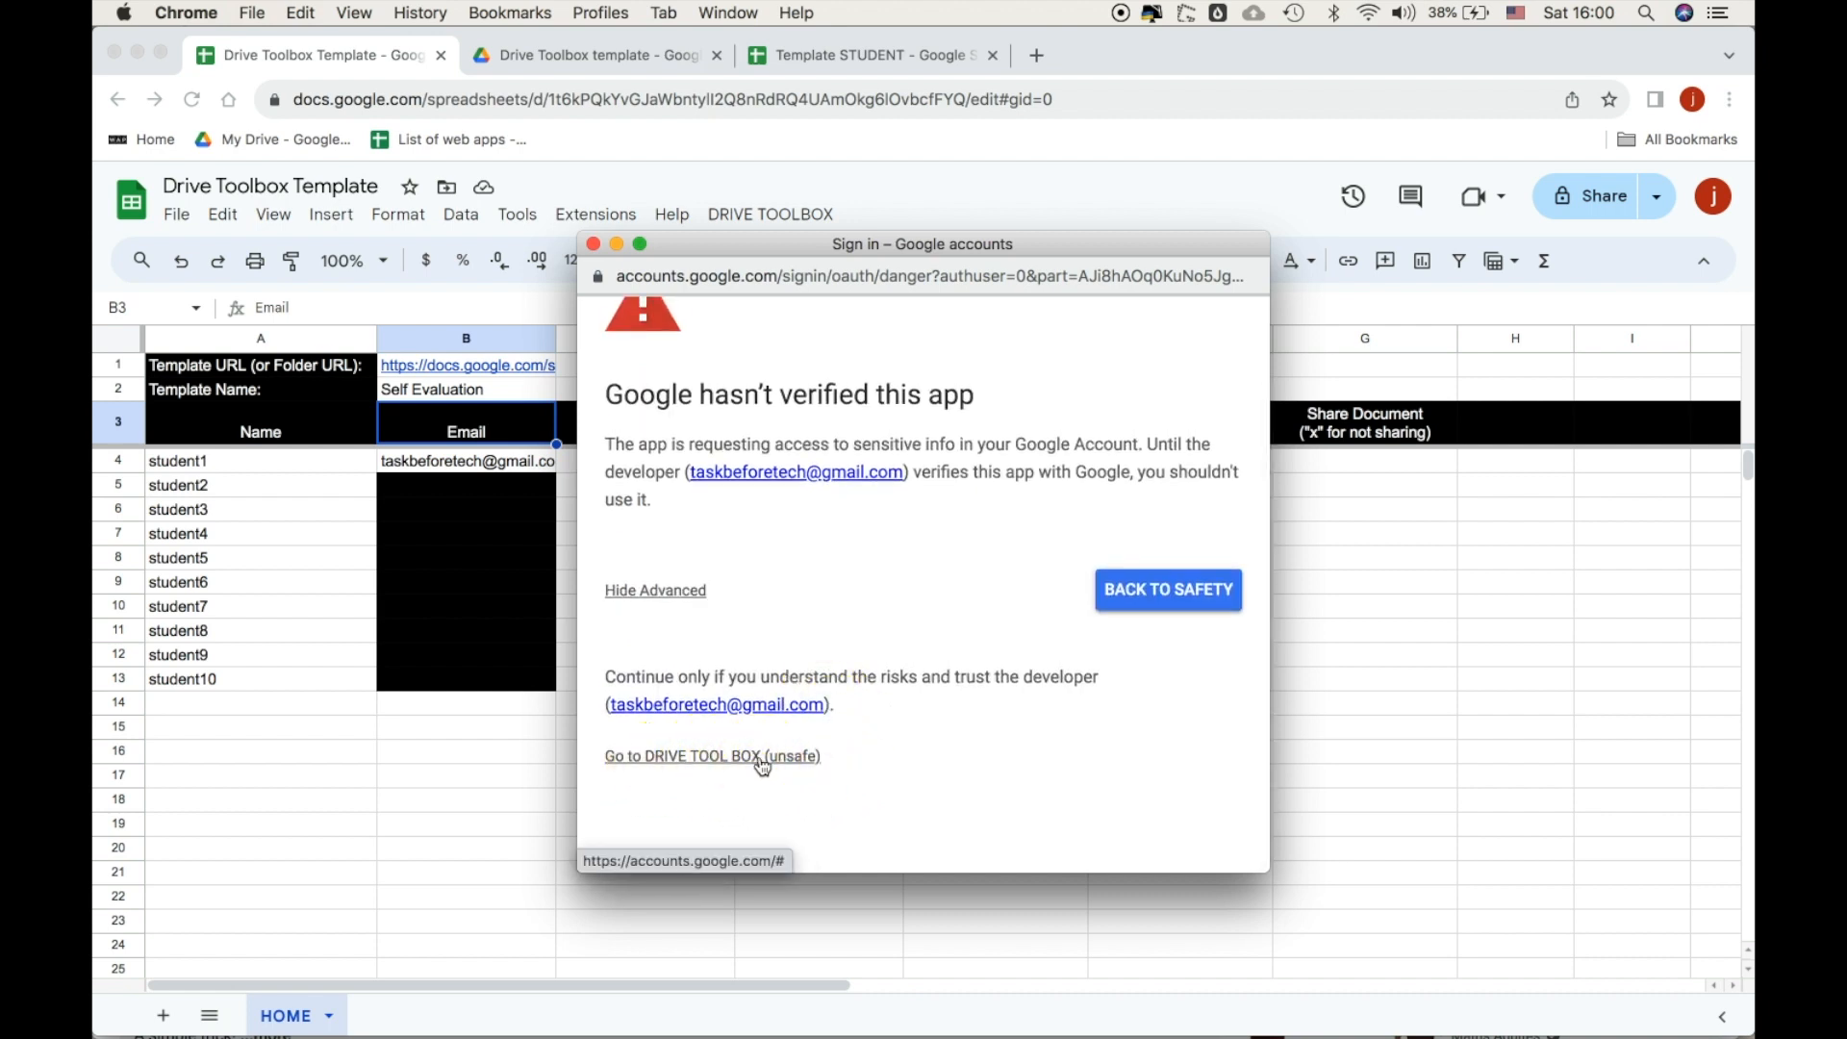
pyautogui.click(763, 767)
pyautogui.scroll(-5, 1005, 719)
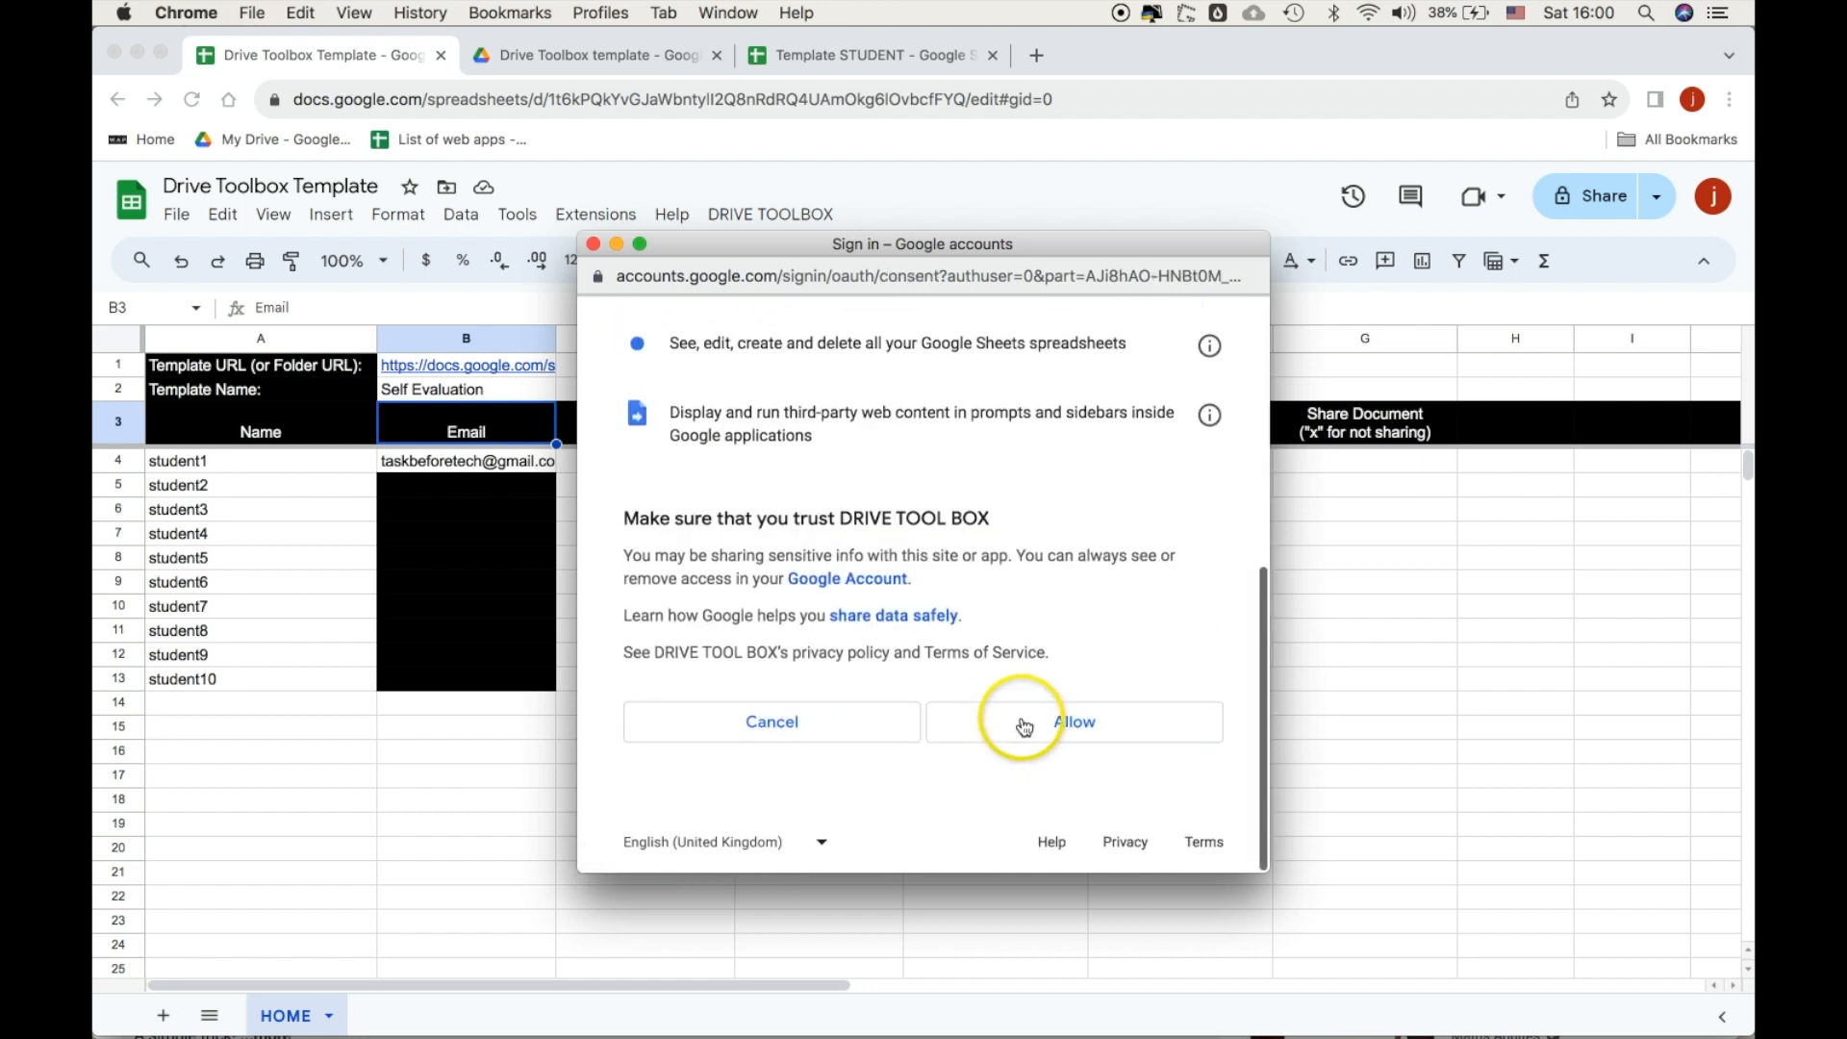
pyautogui.click(1075, 729)
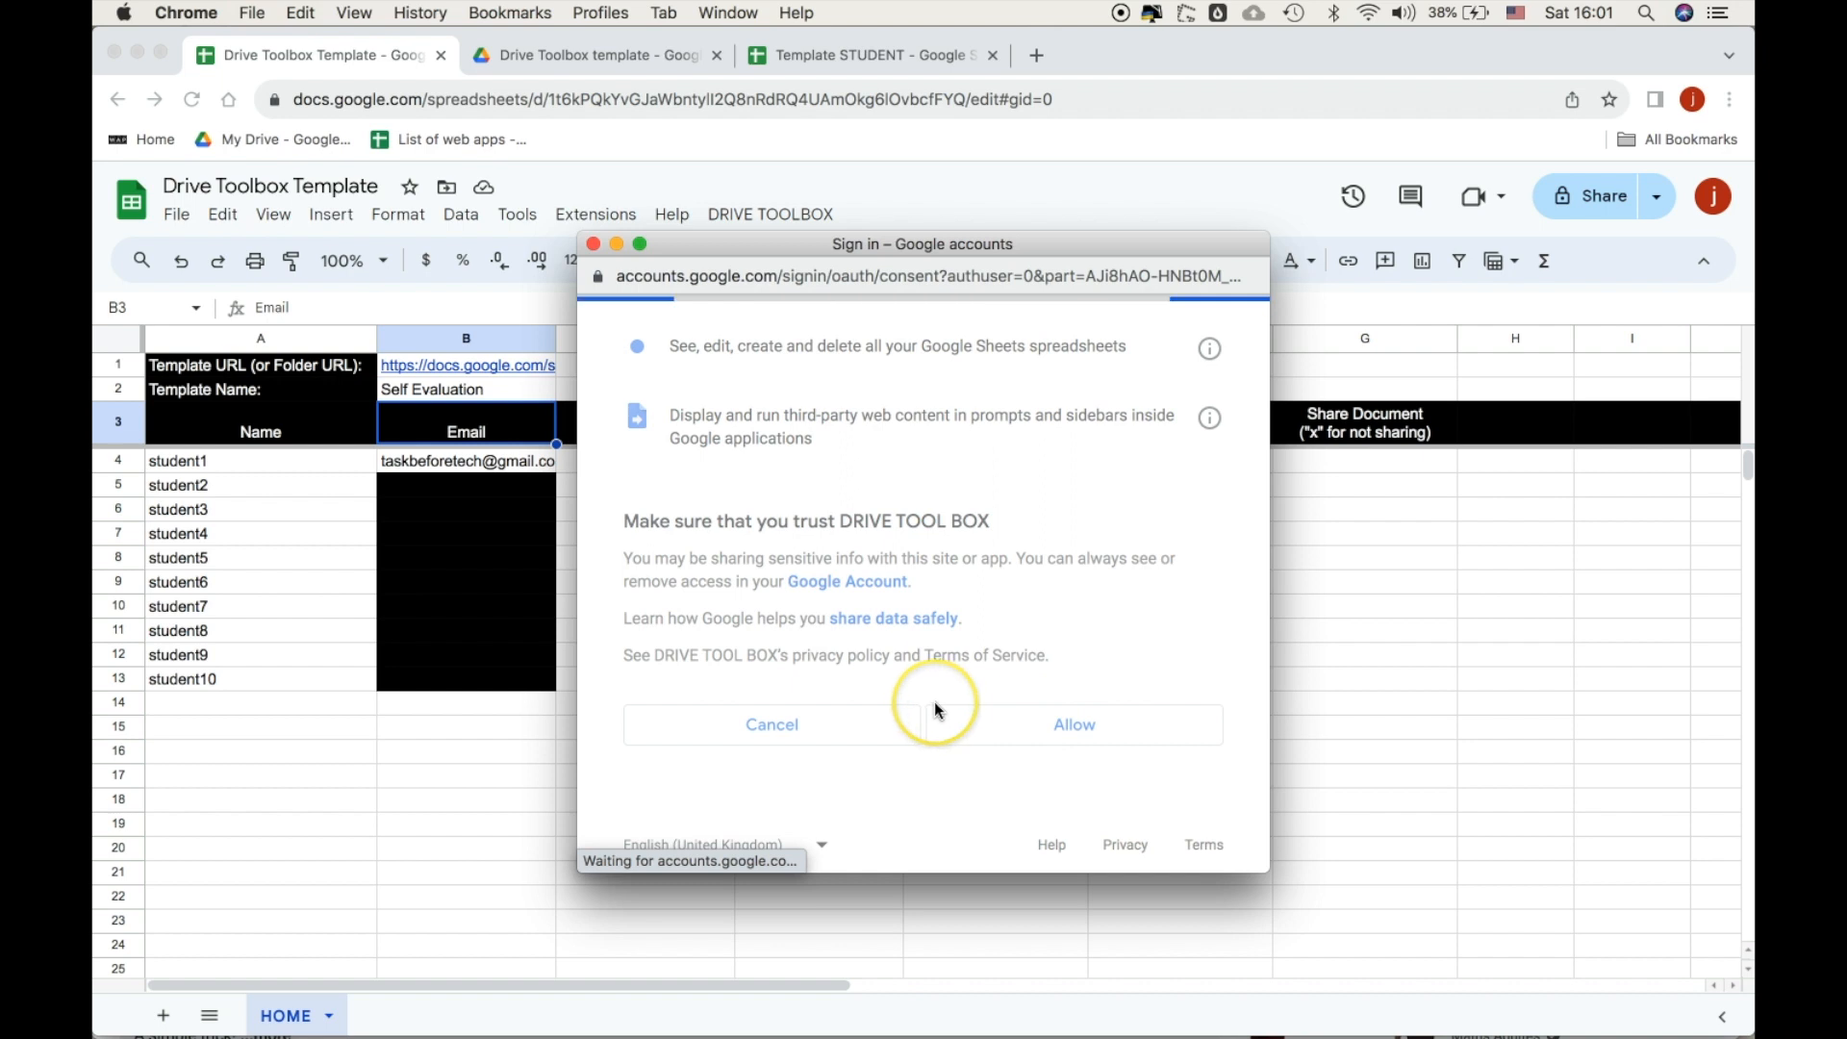
# Open the Drive Toolbox sidebar and bring its template-copying option into view.
pyautogui.click(770, 214)
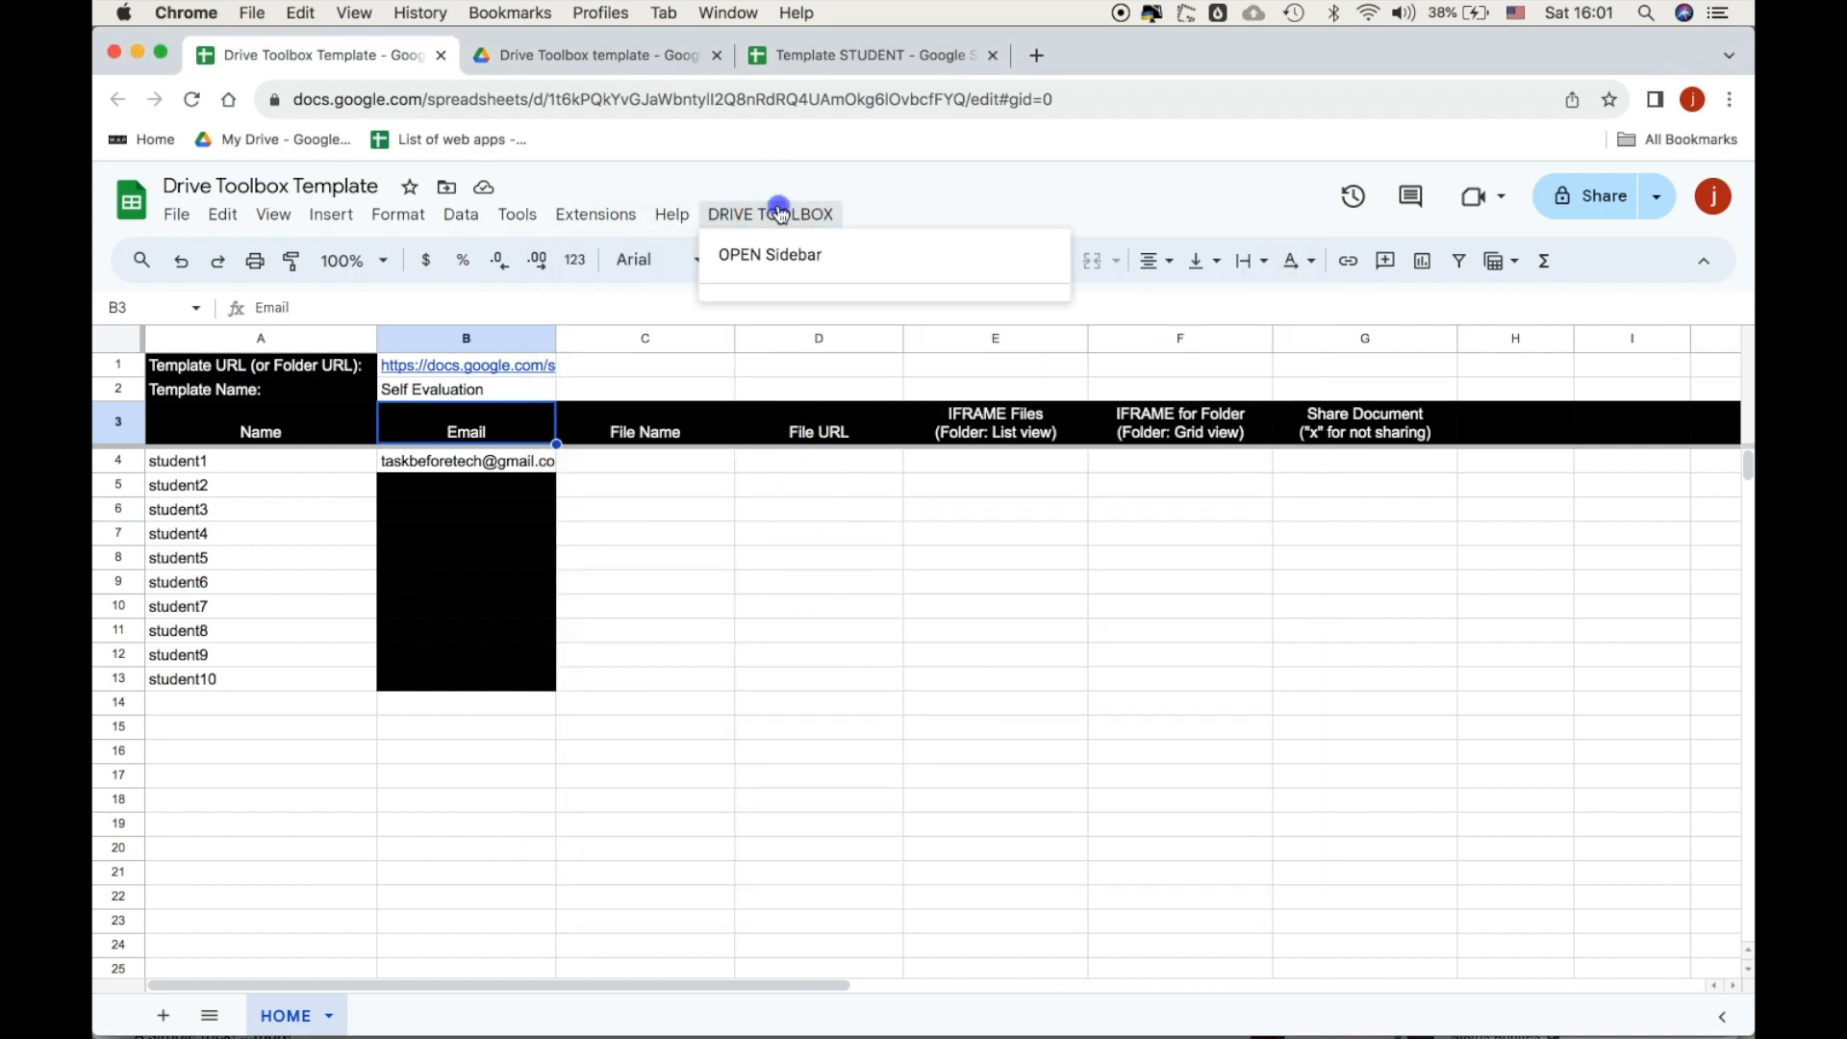
pyautogui.click(780, 259)
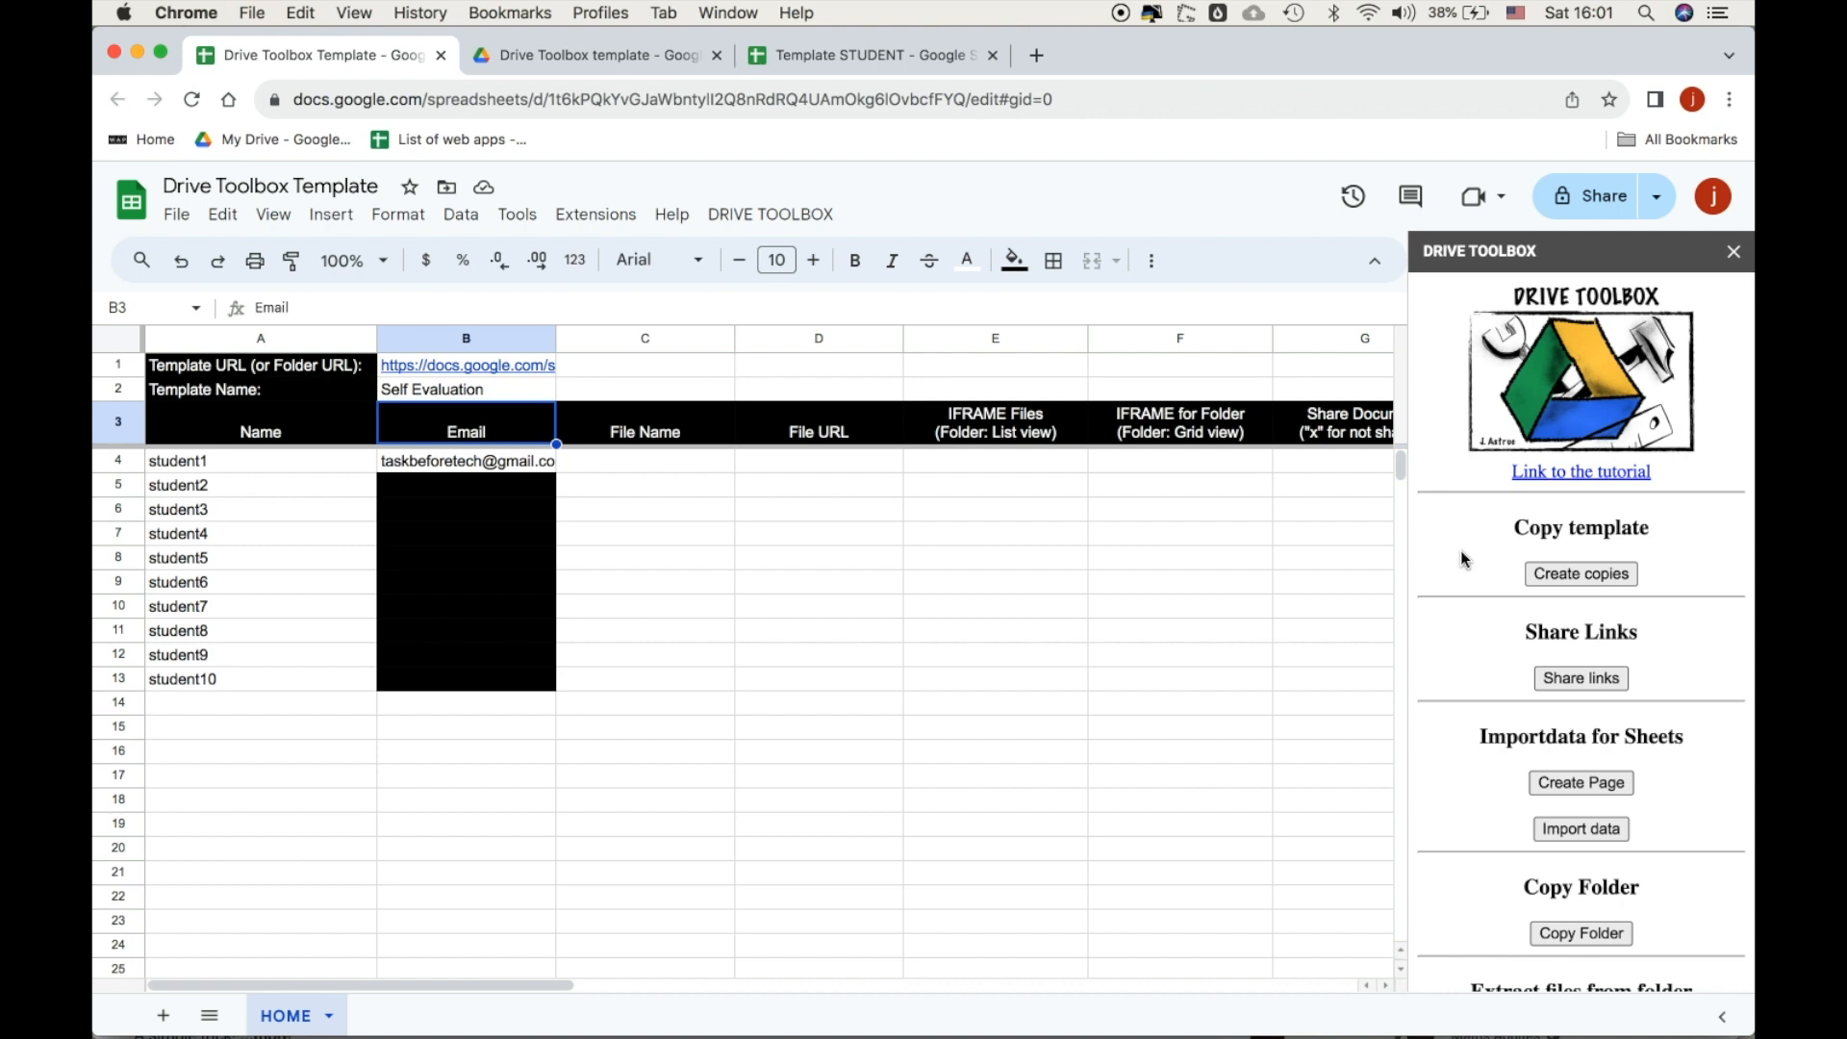
pyautogui.scroll(-1, 1474, 585)
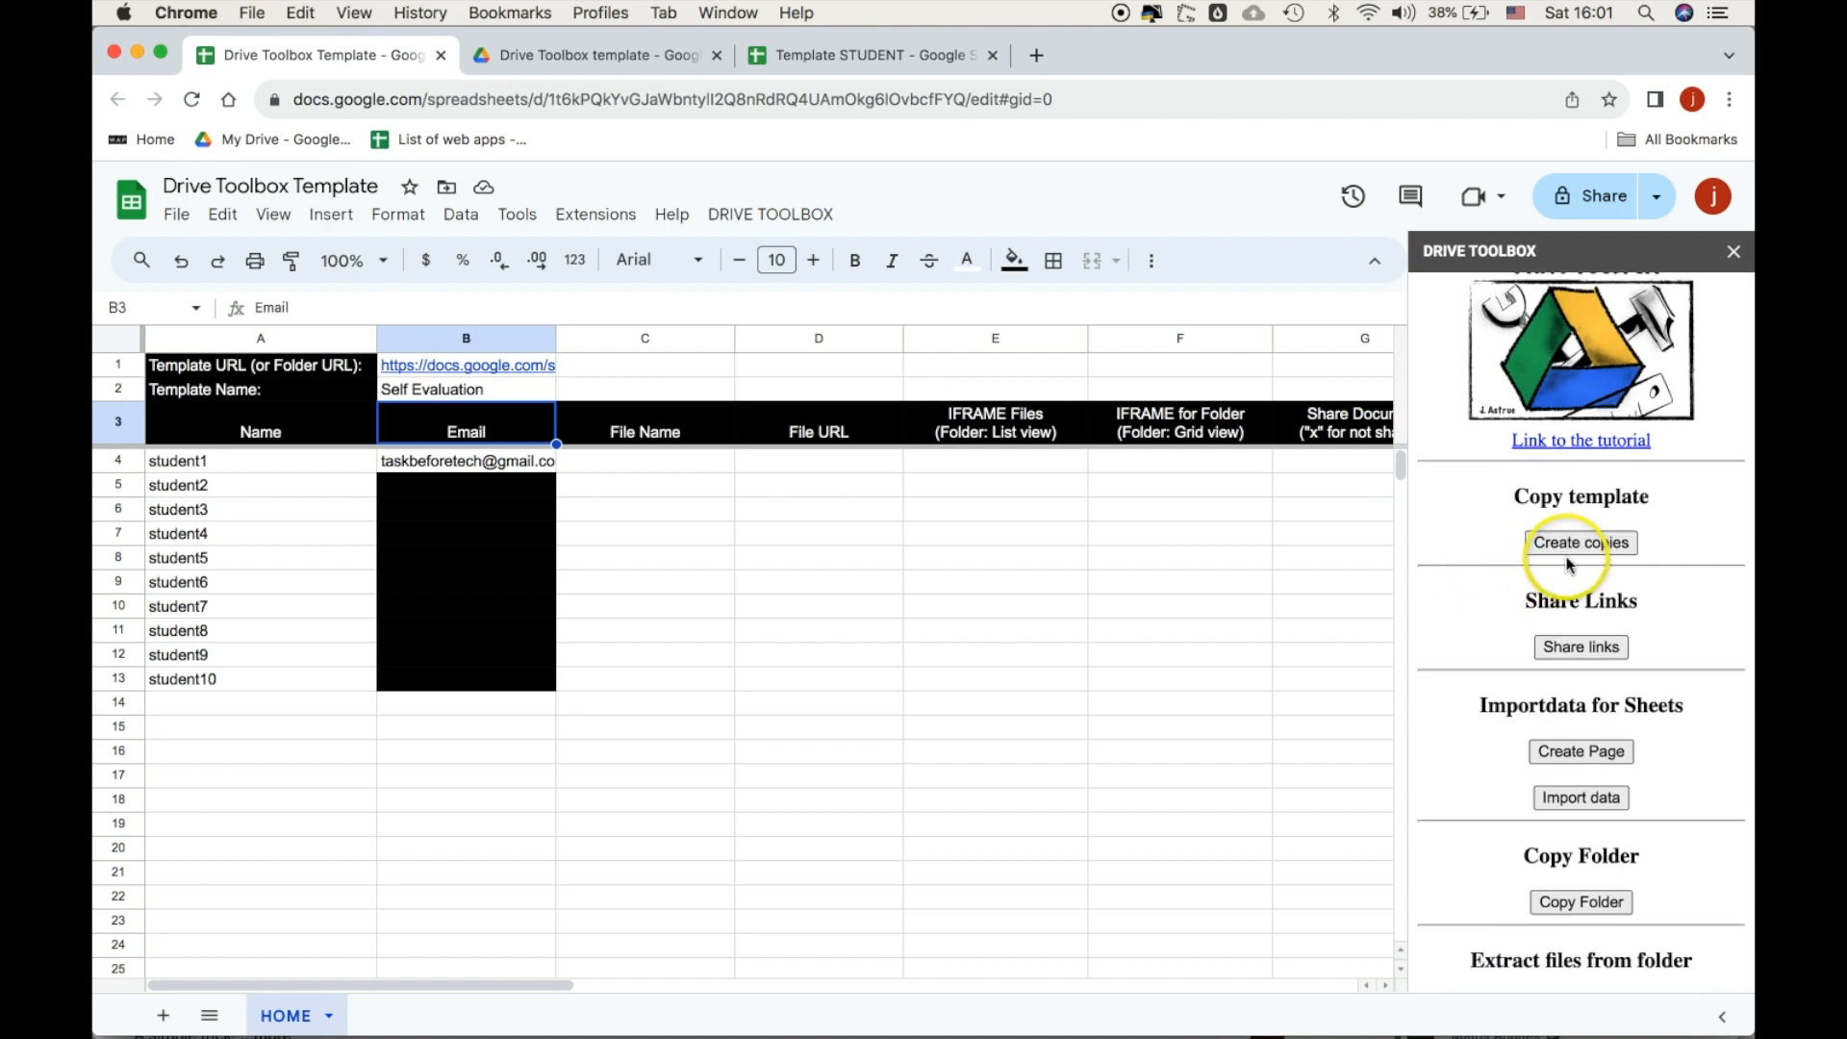
# Create the template copies for all listed students and review the filled file name, URL and IFRAME columns.
pyautogui.click(1590, 541)
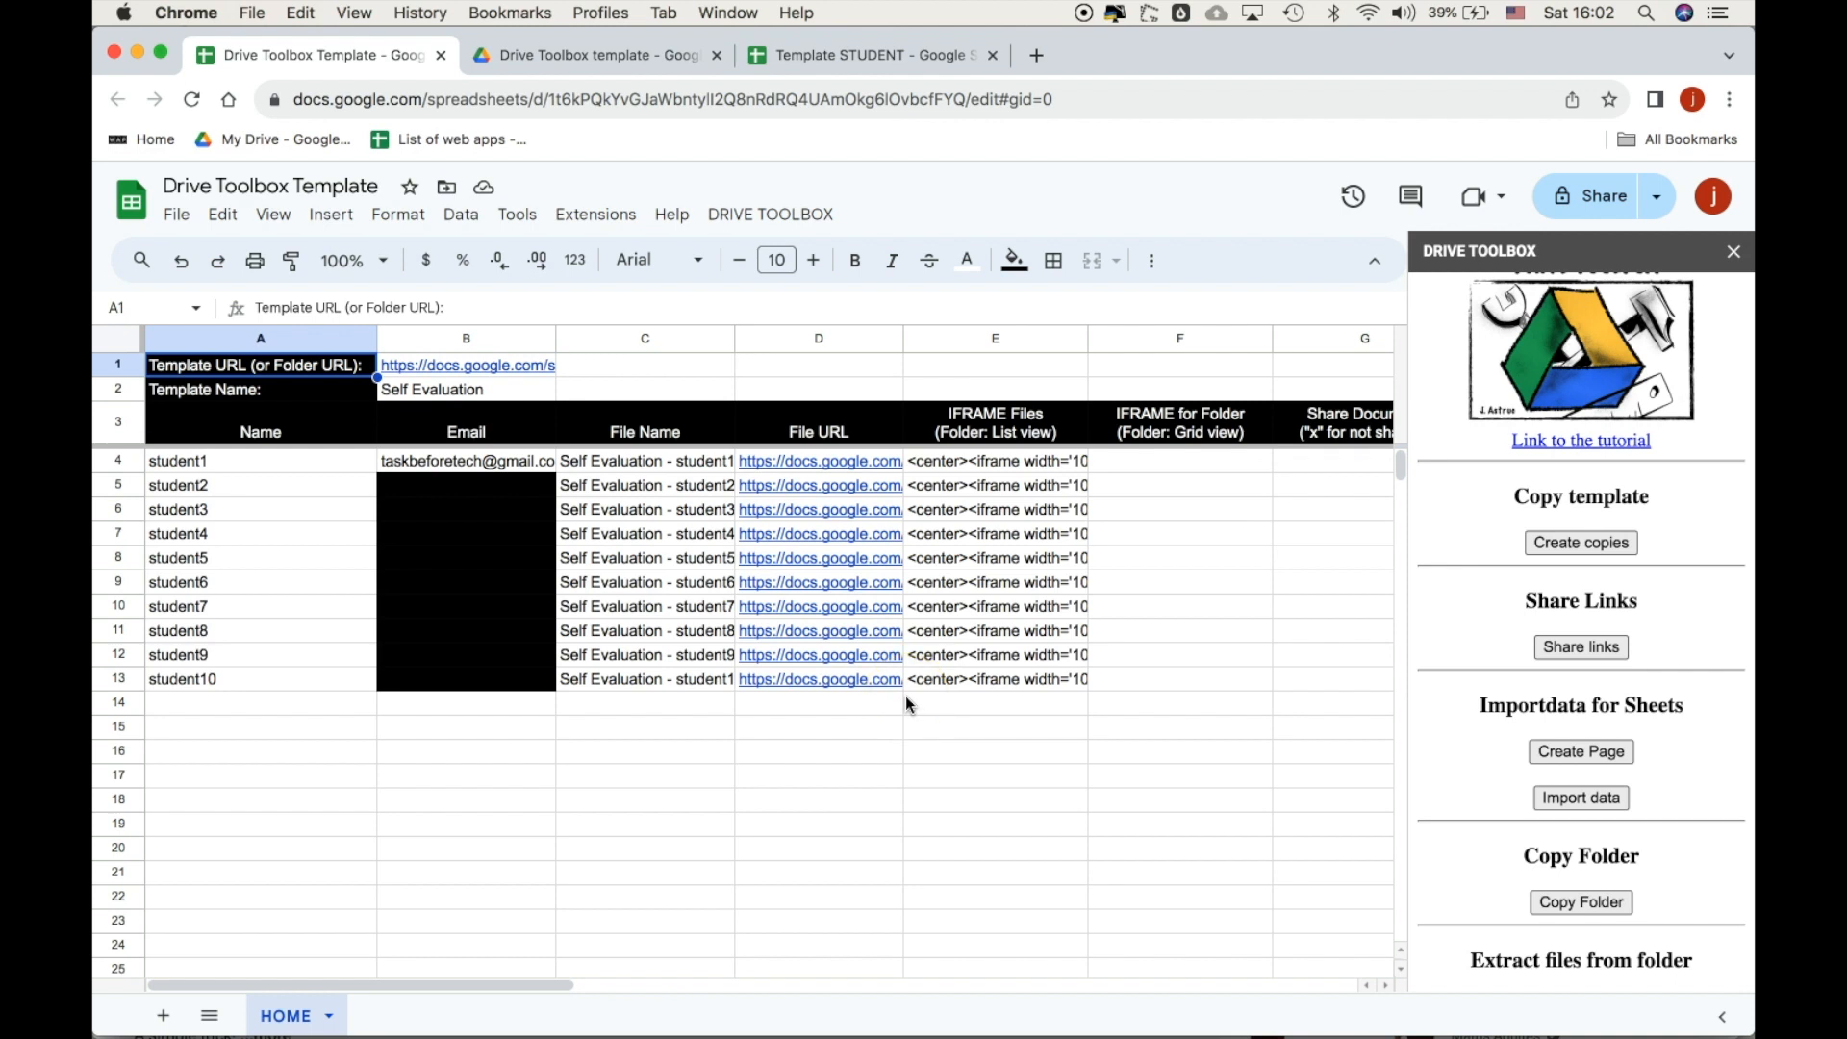
pyautogui.hscroll(4, 904, 696)
pyautogui.click(927, 620)
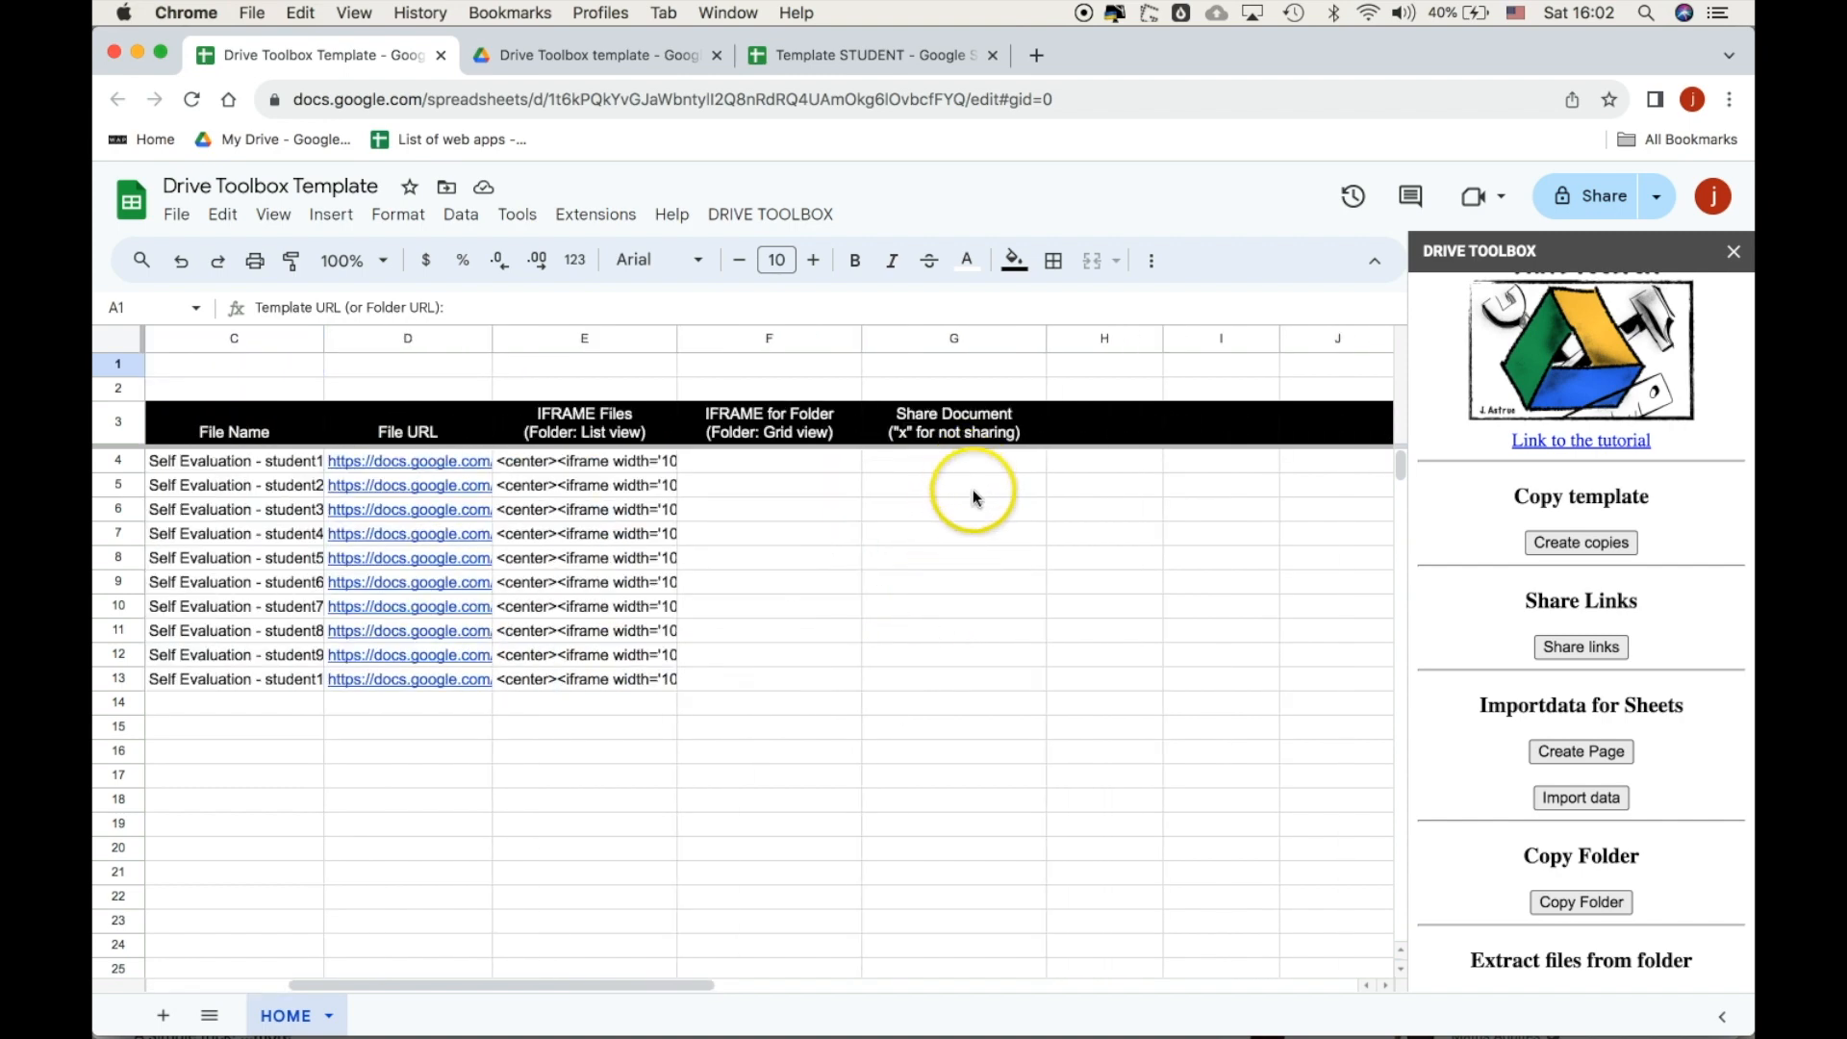
pyautogui.hscroll(-5, 972, 496)
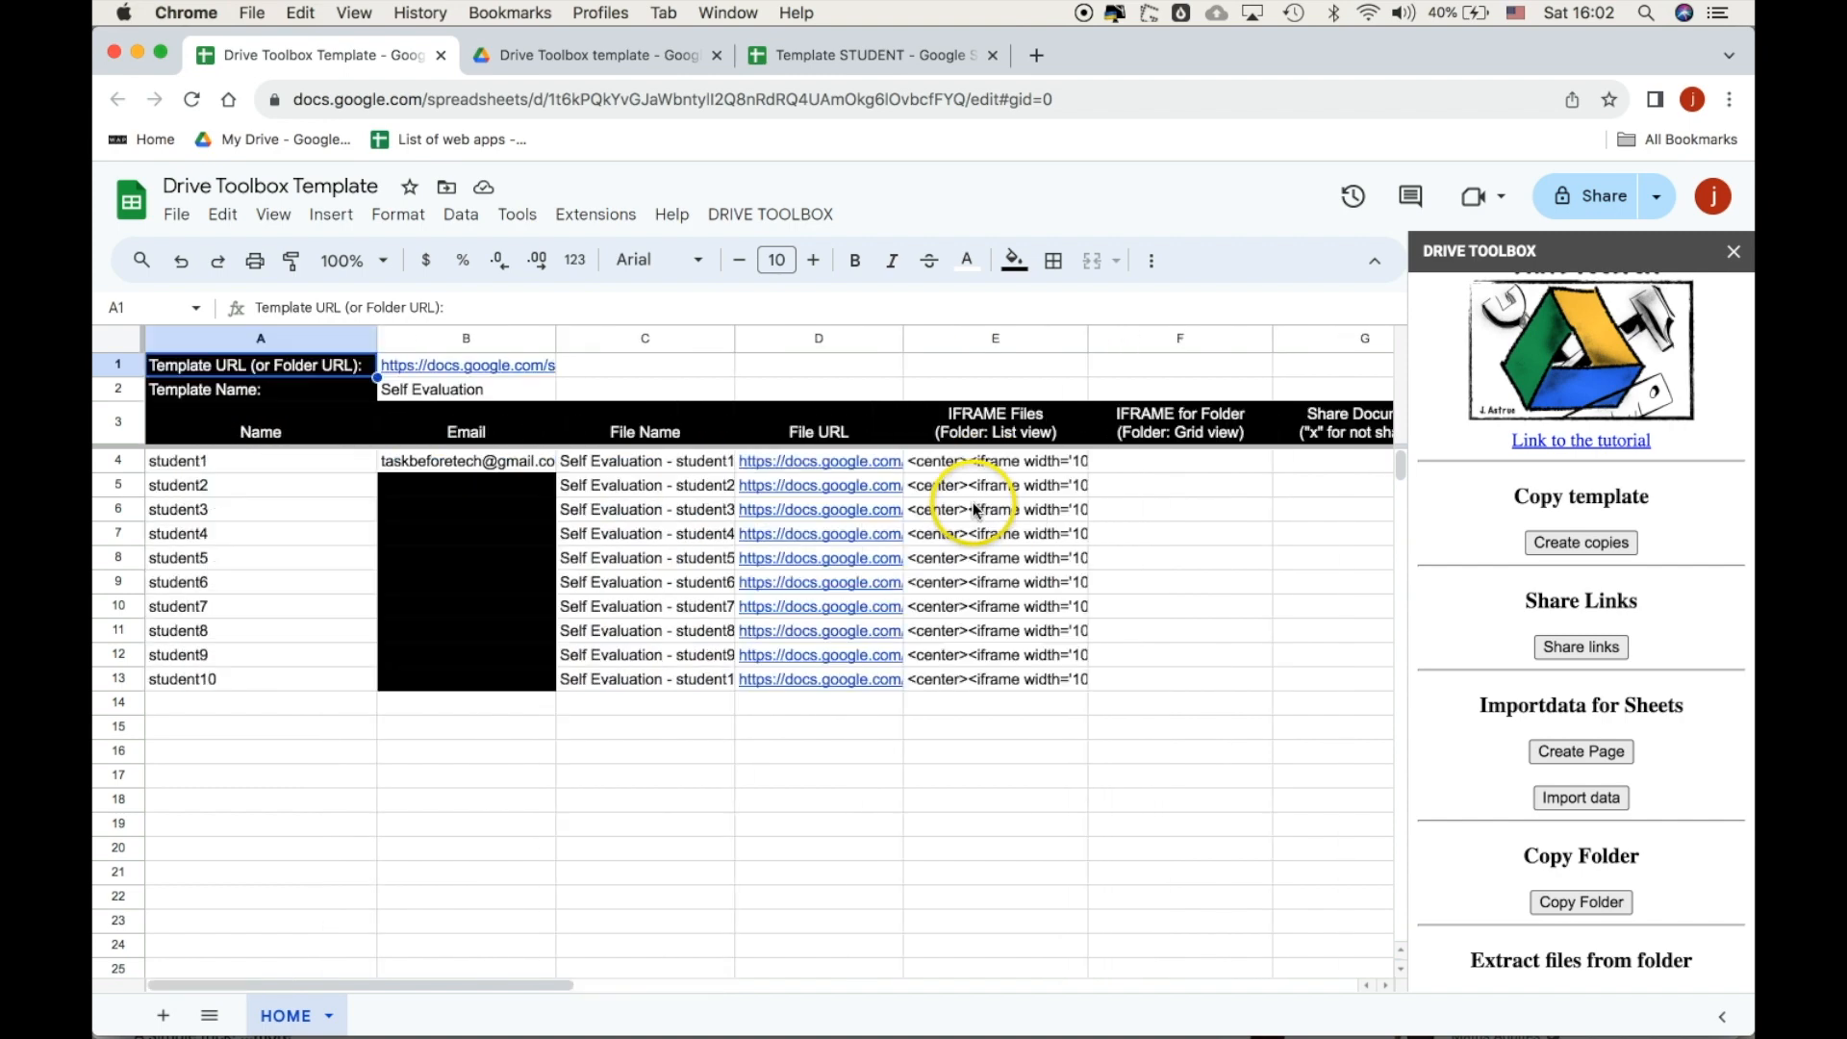
pyautogui.click(1164, 577)
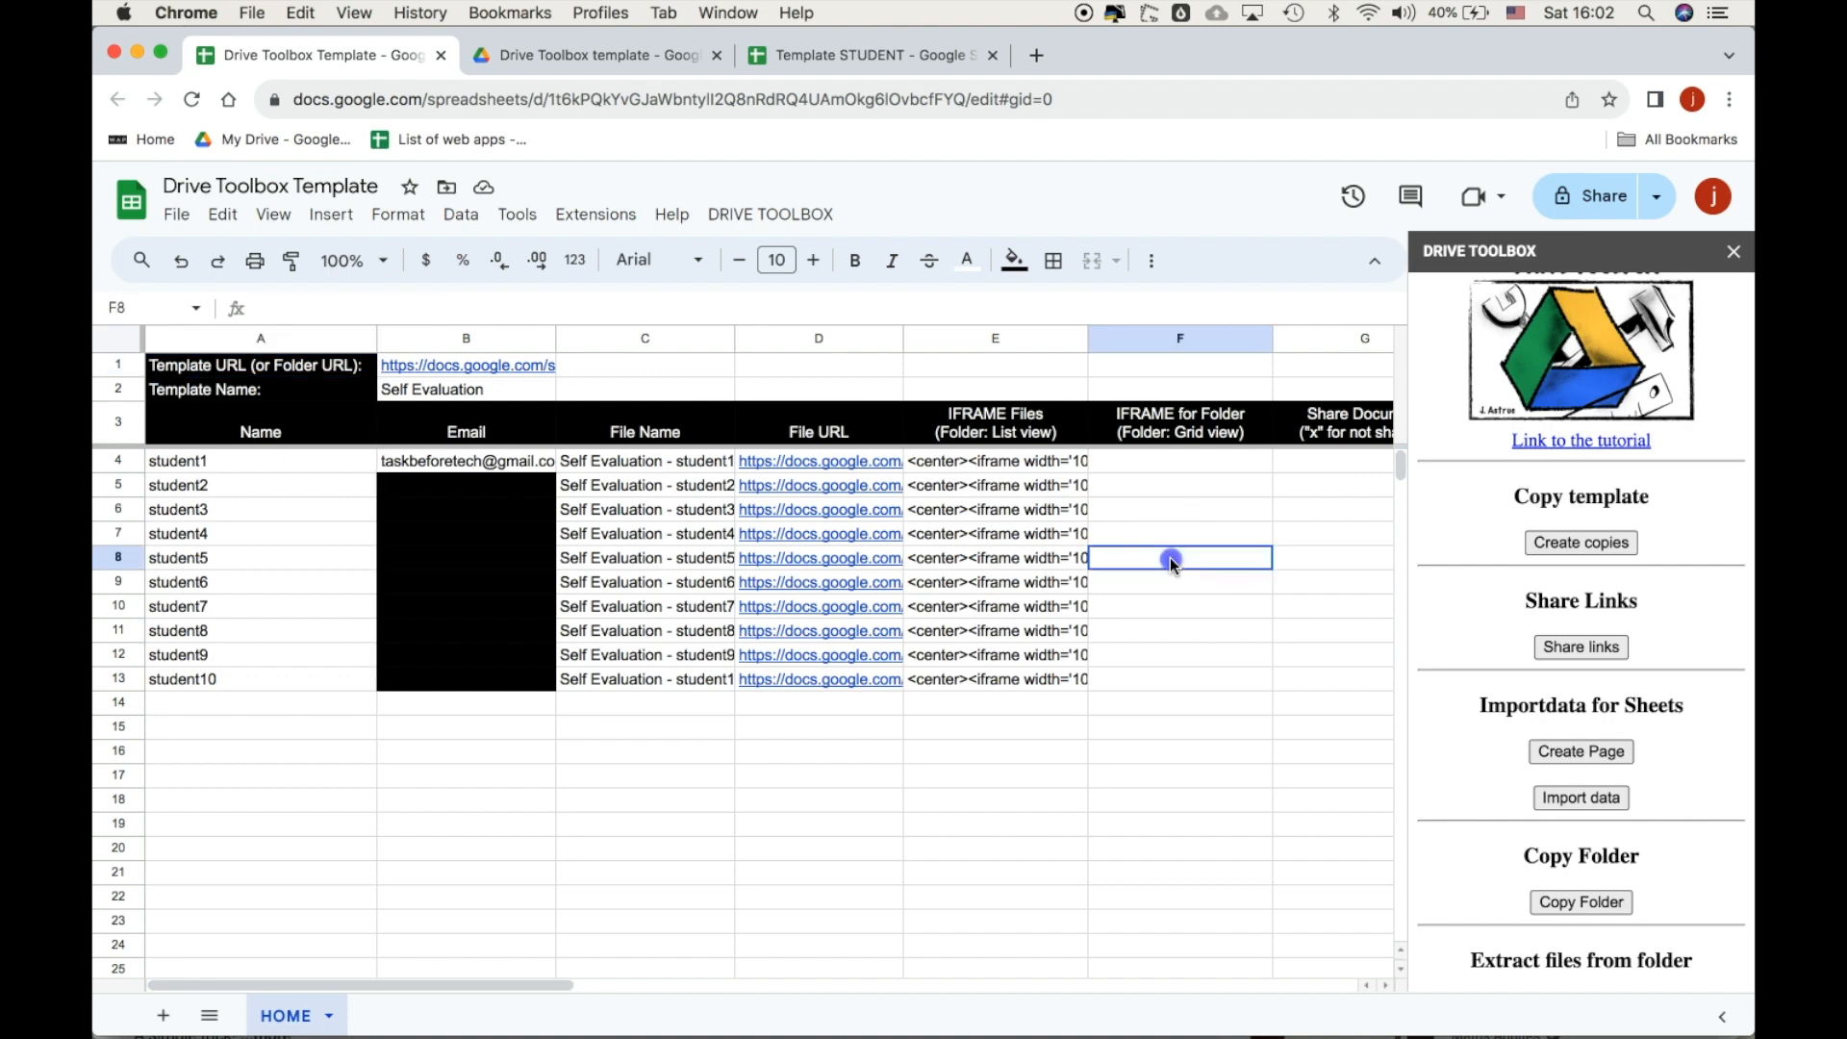
pyautogui.click(1175, 464)
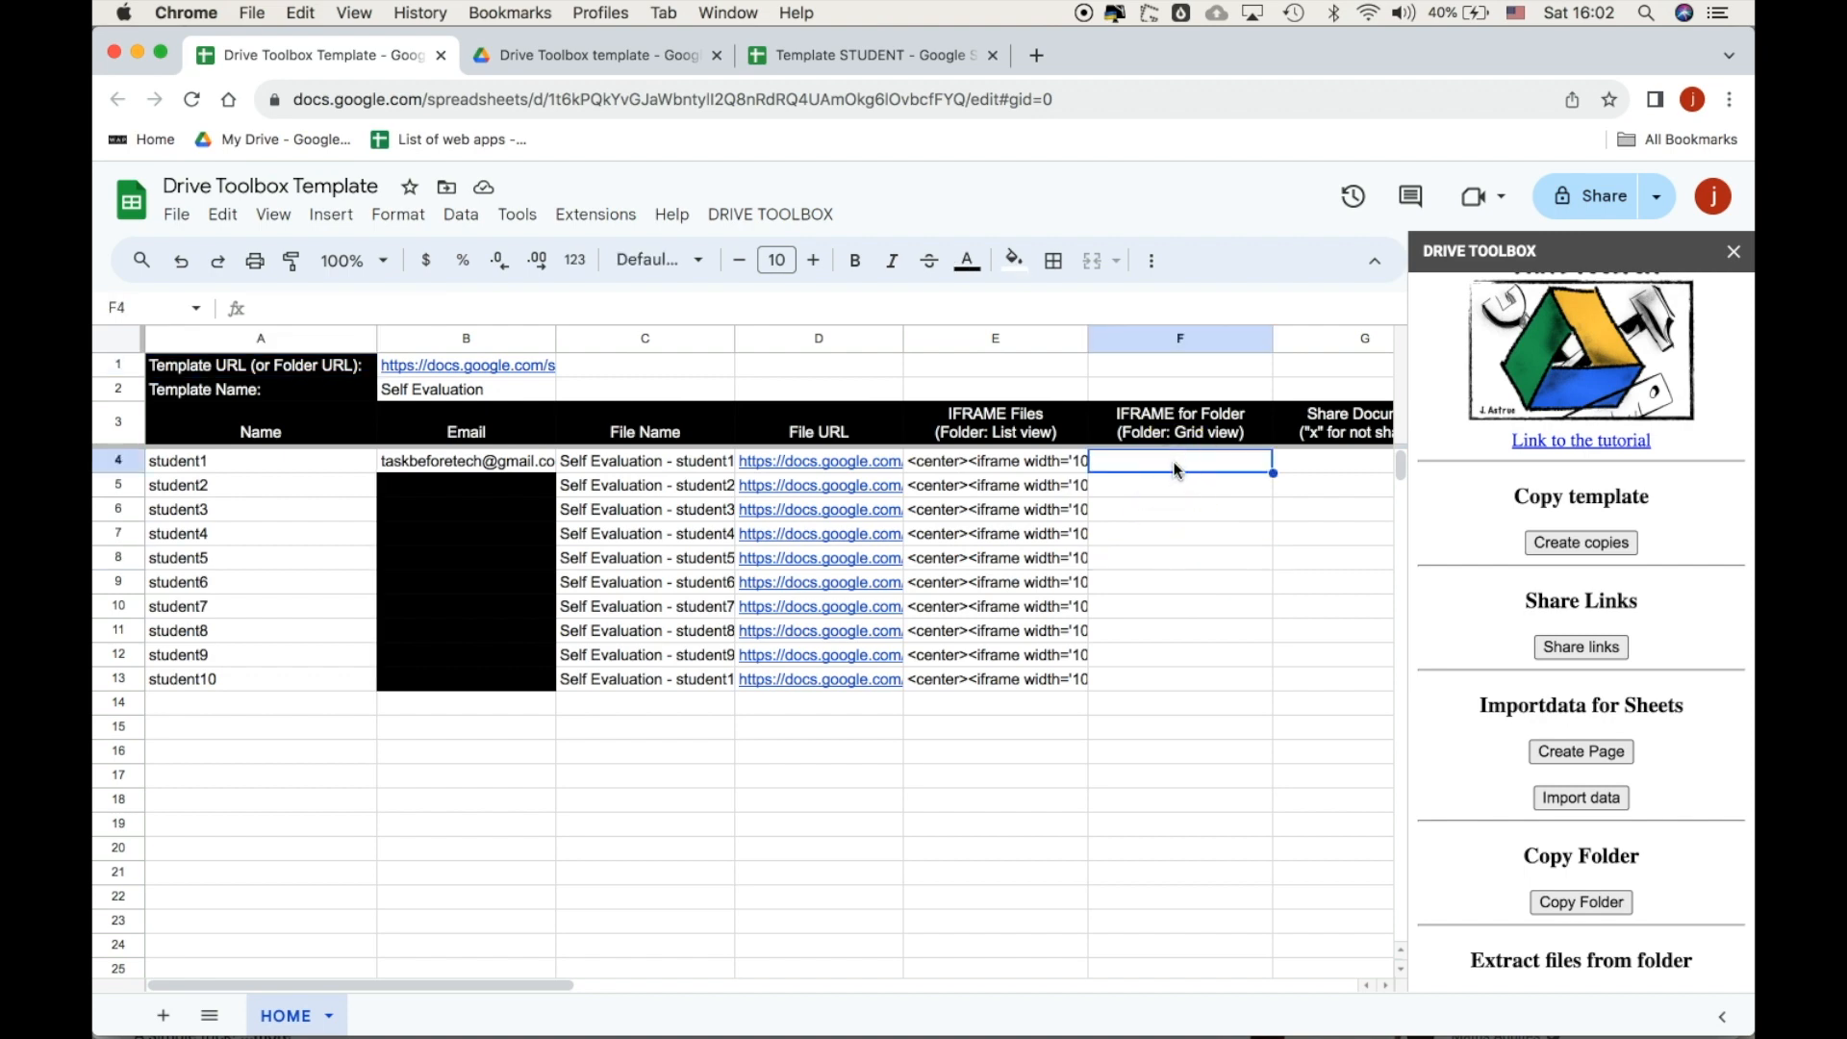
# Mark student5 and student6 with "x" in the Share Document column, cells G8 and G9, to exclude them from sharing.
pyautogui.hscroll(5, 1002, 452)
pyautogui.click(958, 466)
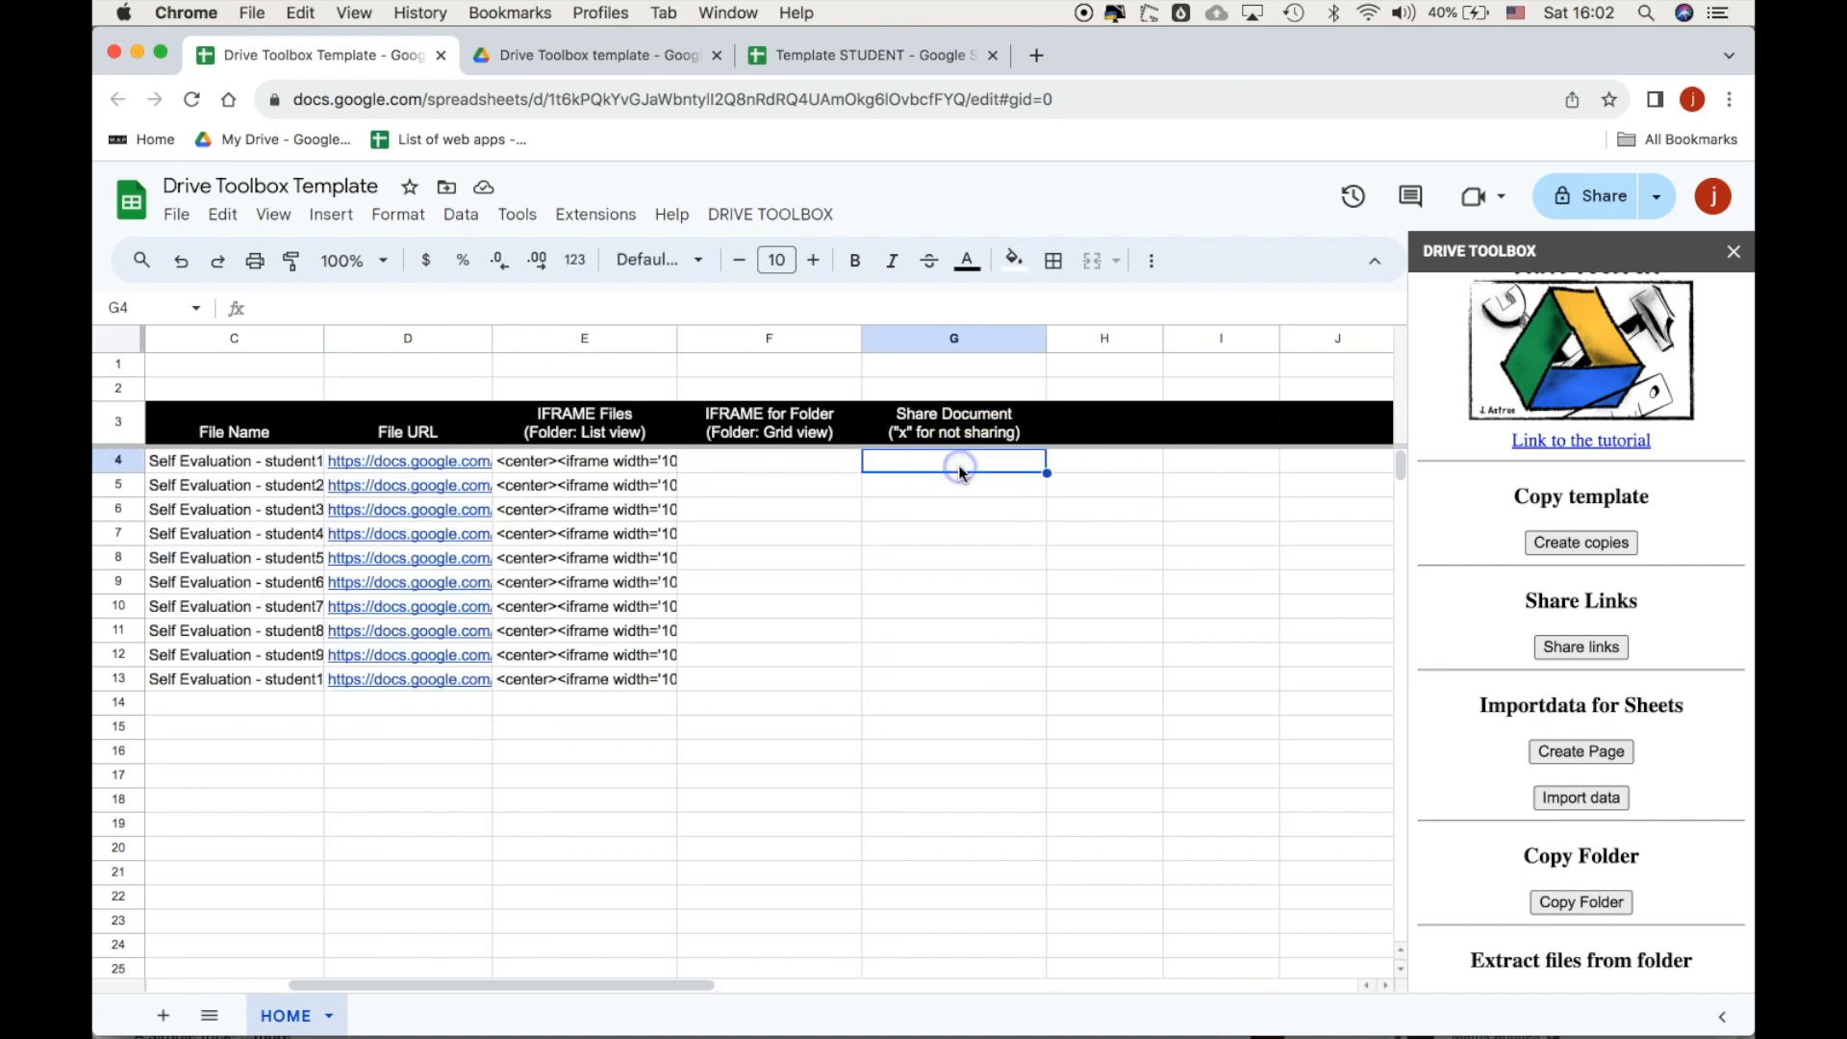
pyautogui.write('x')
pyautogui.press('Escape')
pyautogui.press('Down')
pyautogui.press('Down')
pyautogui.press('Down')
pyautogui.press('Down')
pyautogui.write('x')
pyautogui.press('Return')
pyautogui.write('x')
pyautogui.press('Return')
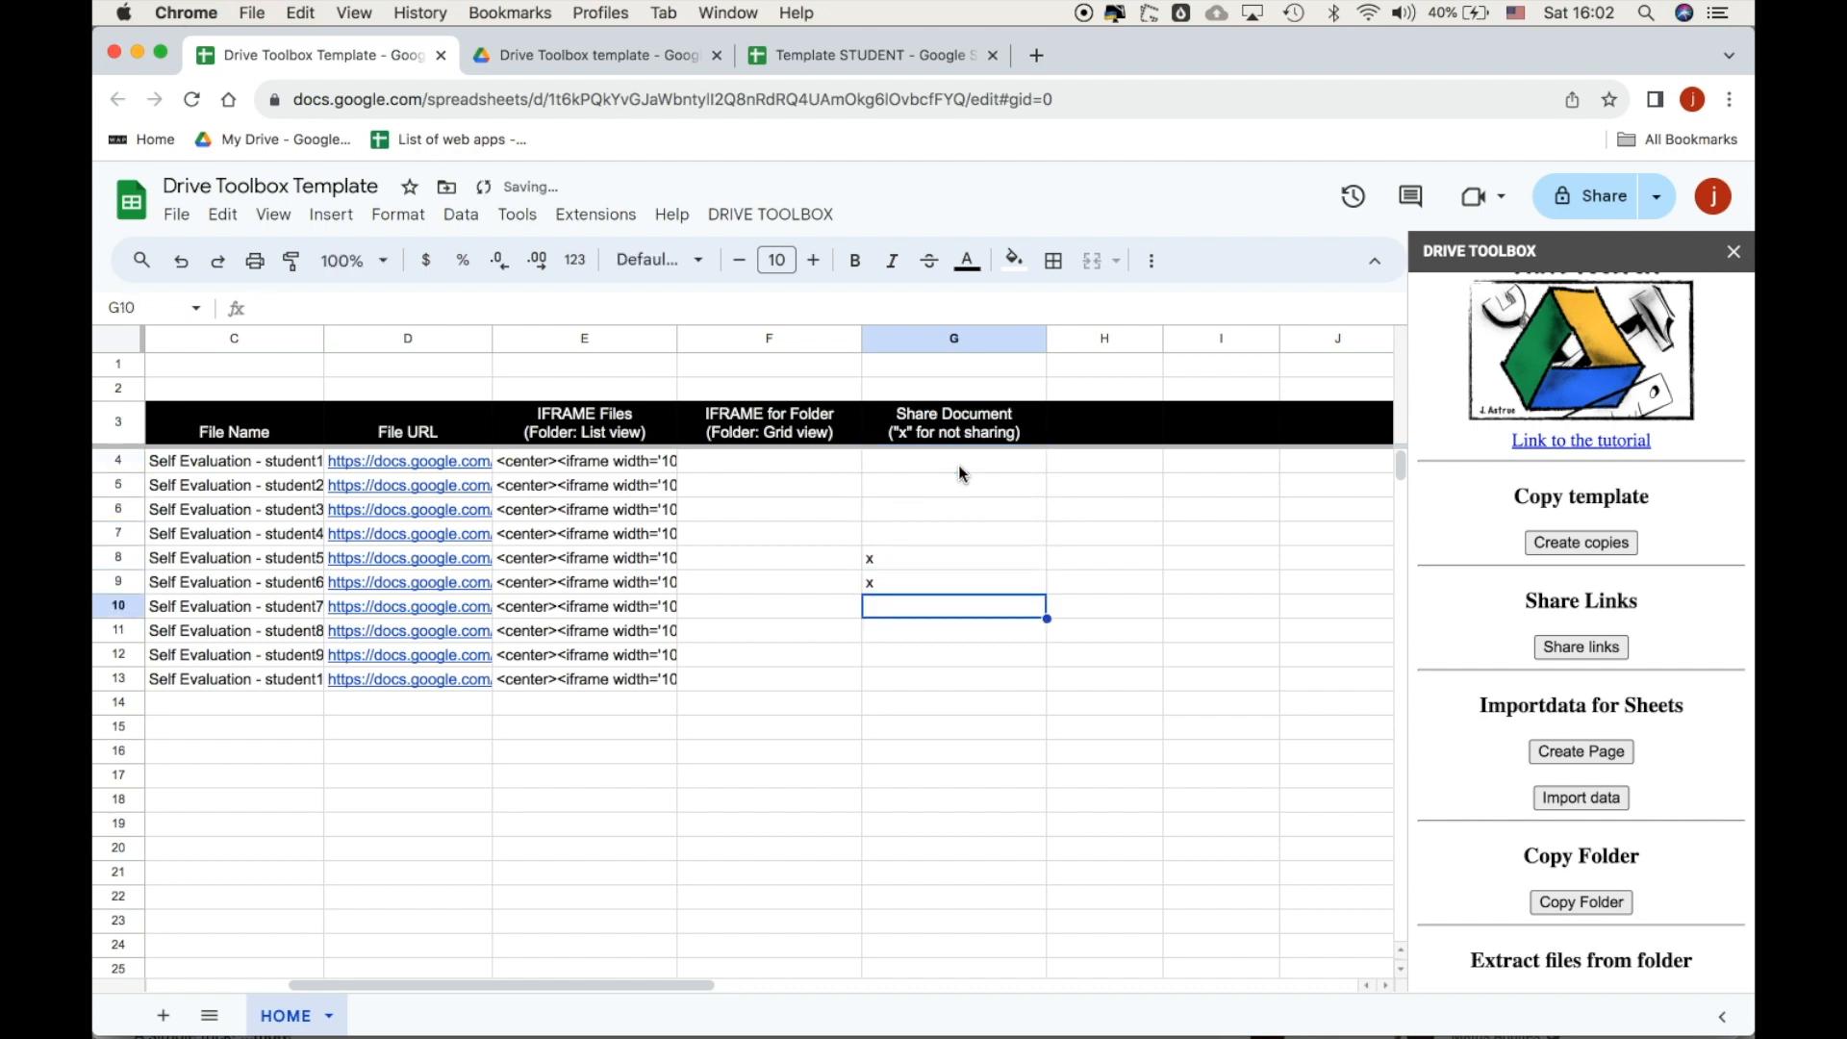
pyautogui.click(898, 584)
# Freeze the Name column A and share the file links with the students not marked "x".
pyautogui.hscroll(-3, 742, 603)
pyautogui.moveTo(140, 337); pyautogui.dragTo(375, 344)
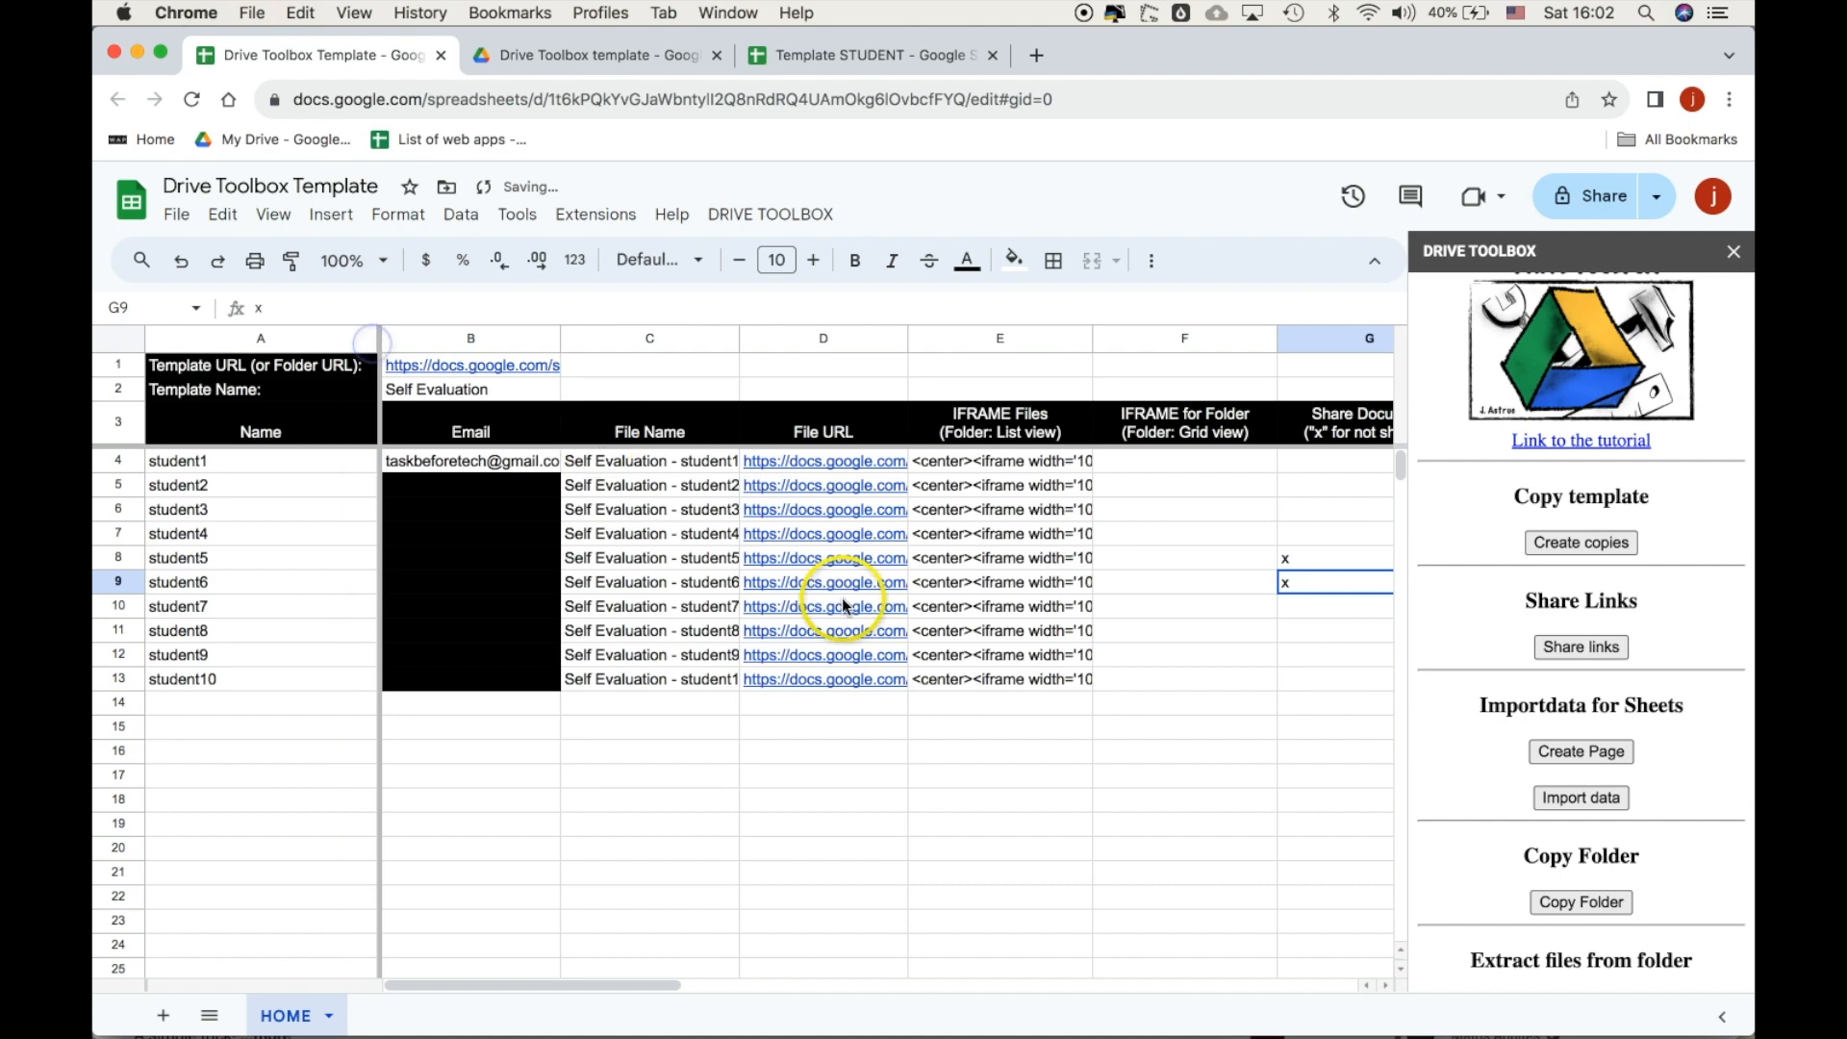
pyautogui.hscroll(3, 841, 598)
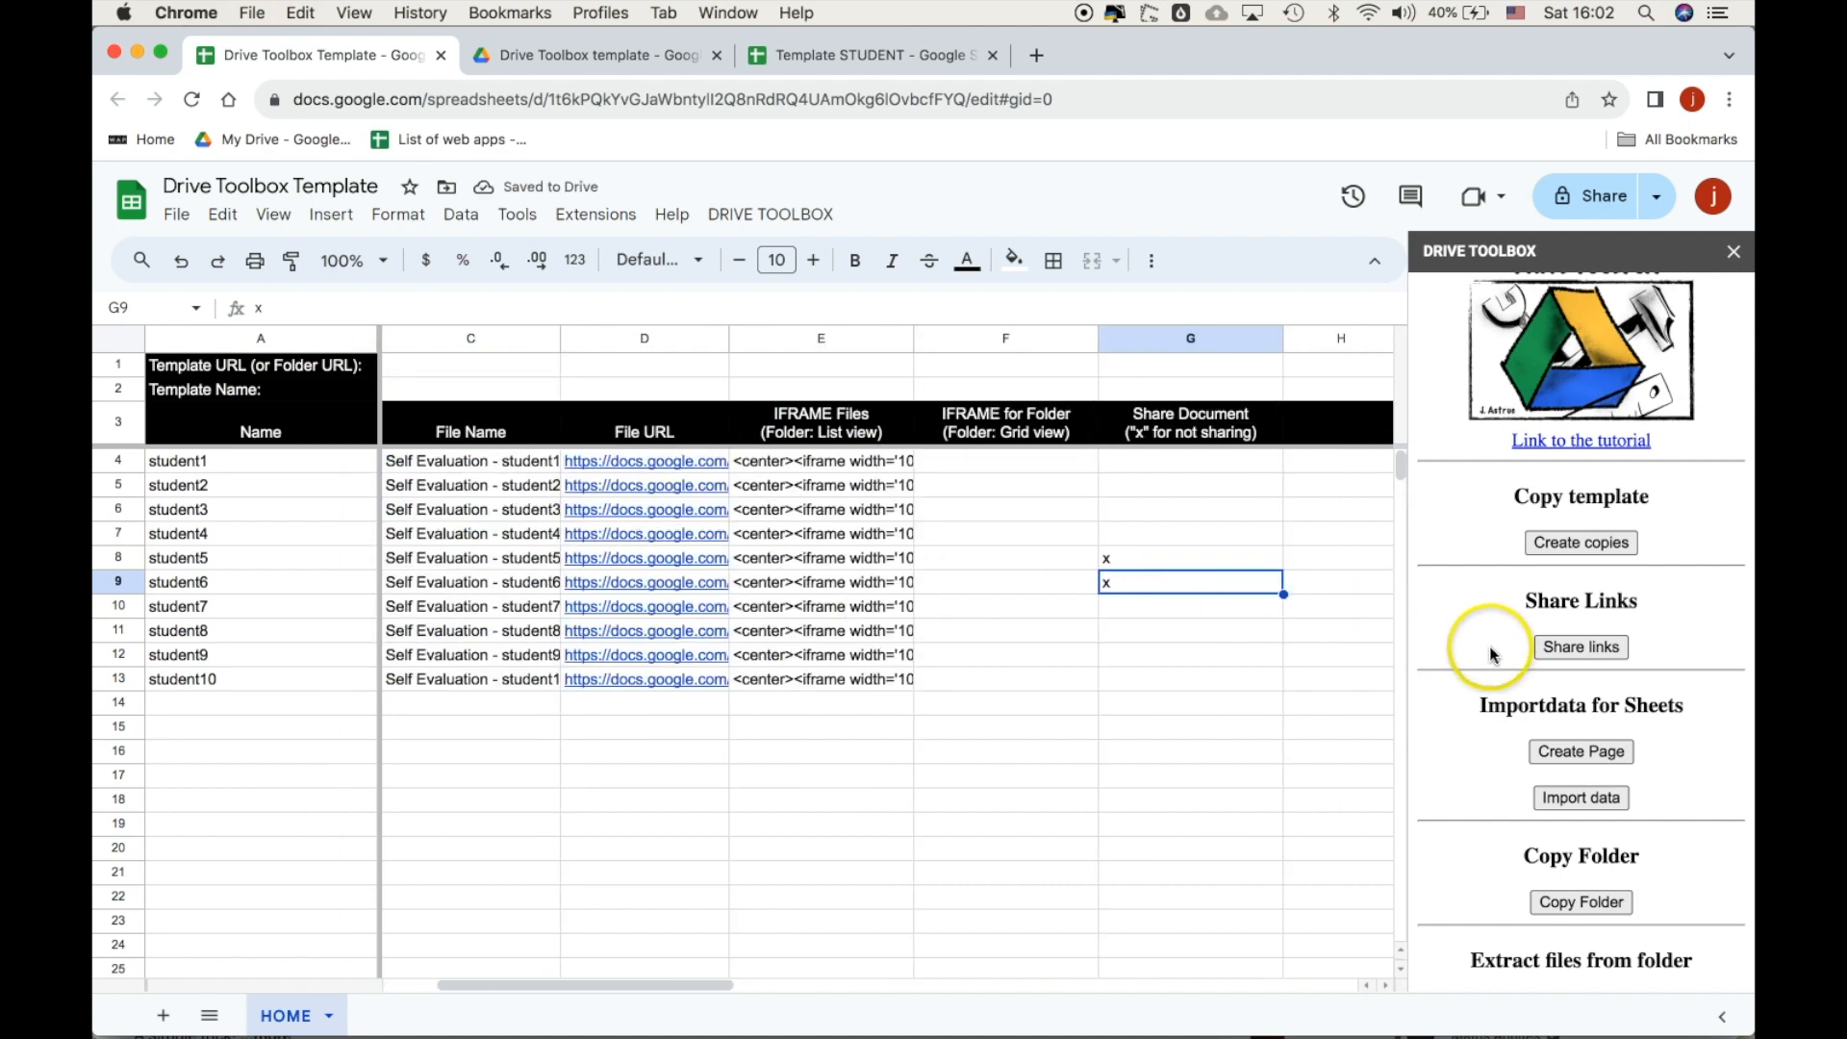
pyautogui.click(1599, 650)
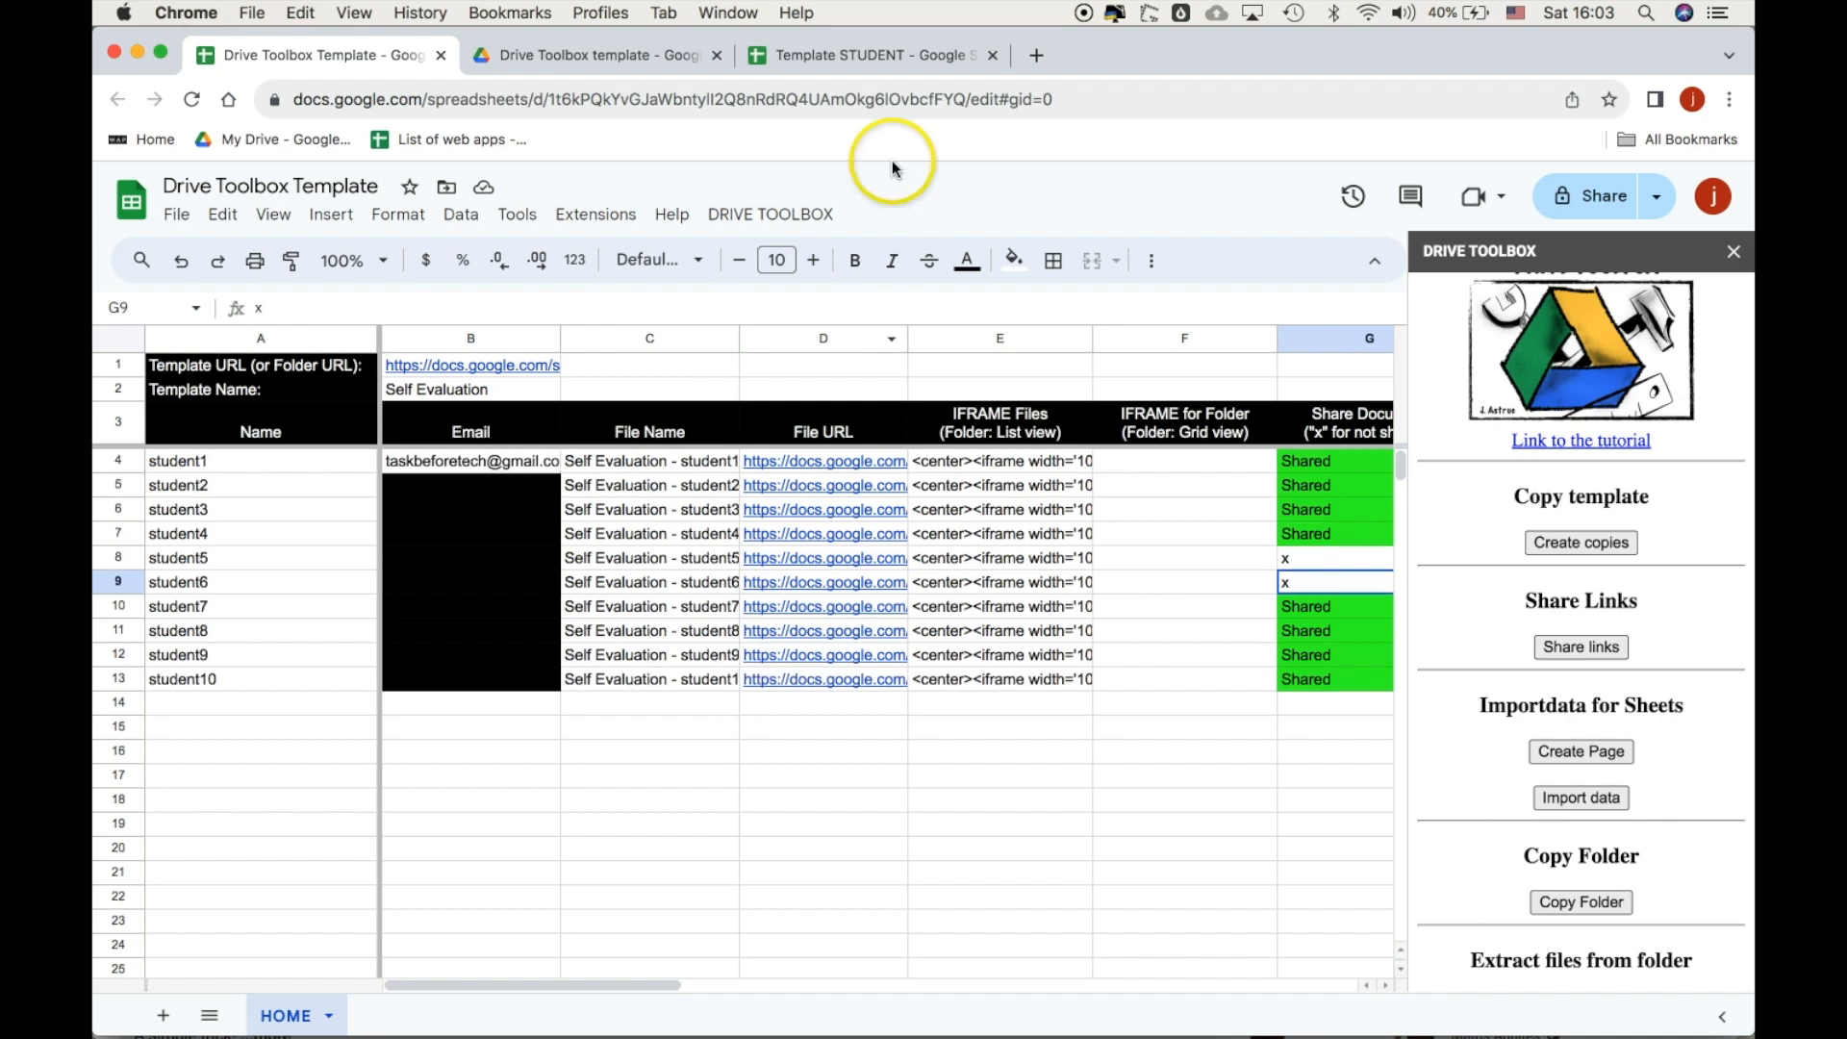
# Open Gmail in a new tab, view the shared Self Evaluation - student10 file from the inbox, and close the inbox tab.
pyautogui.click(1036, 55)
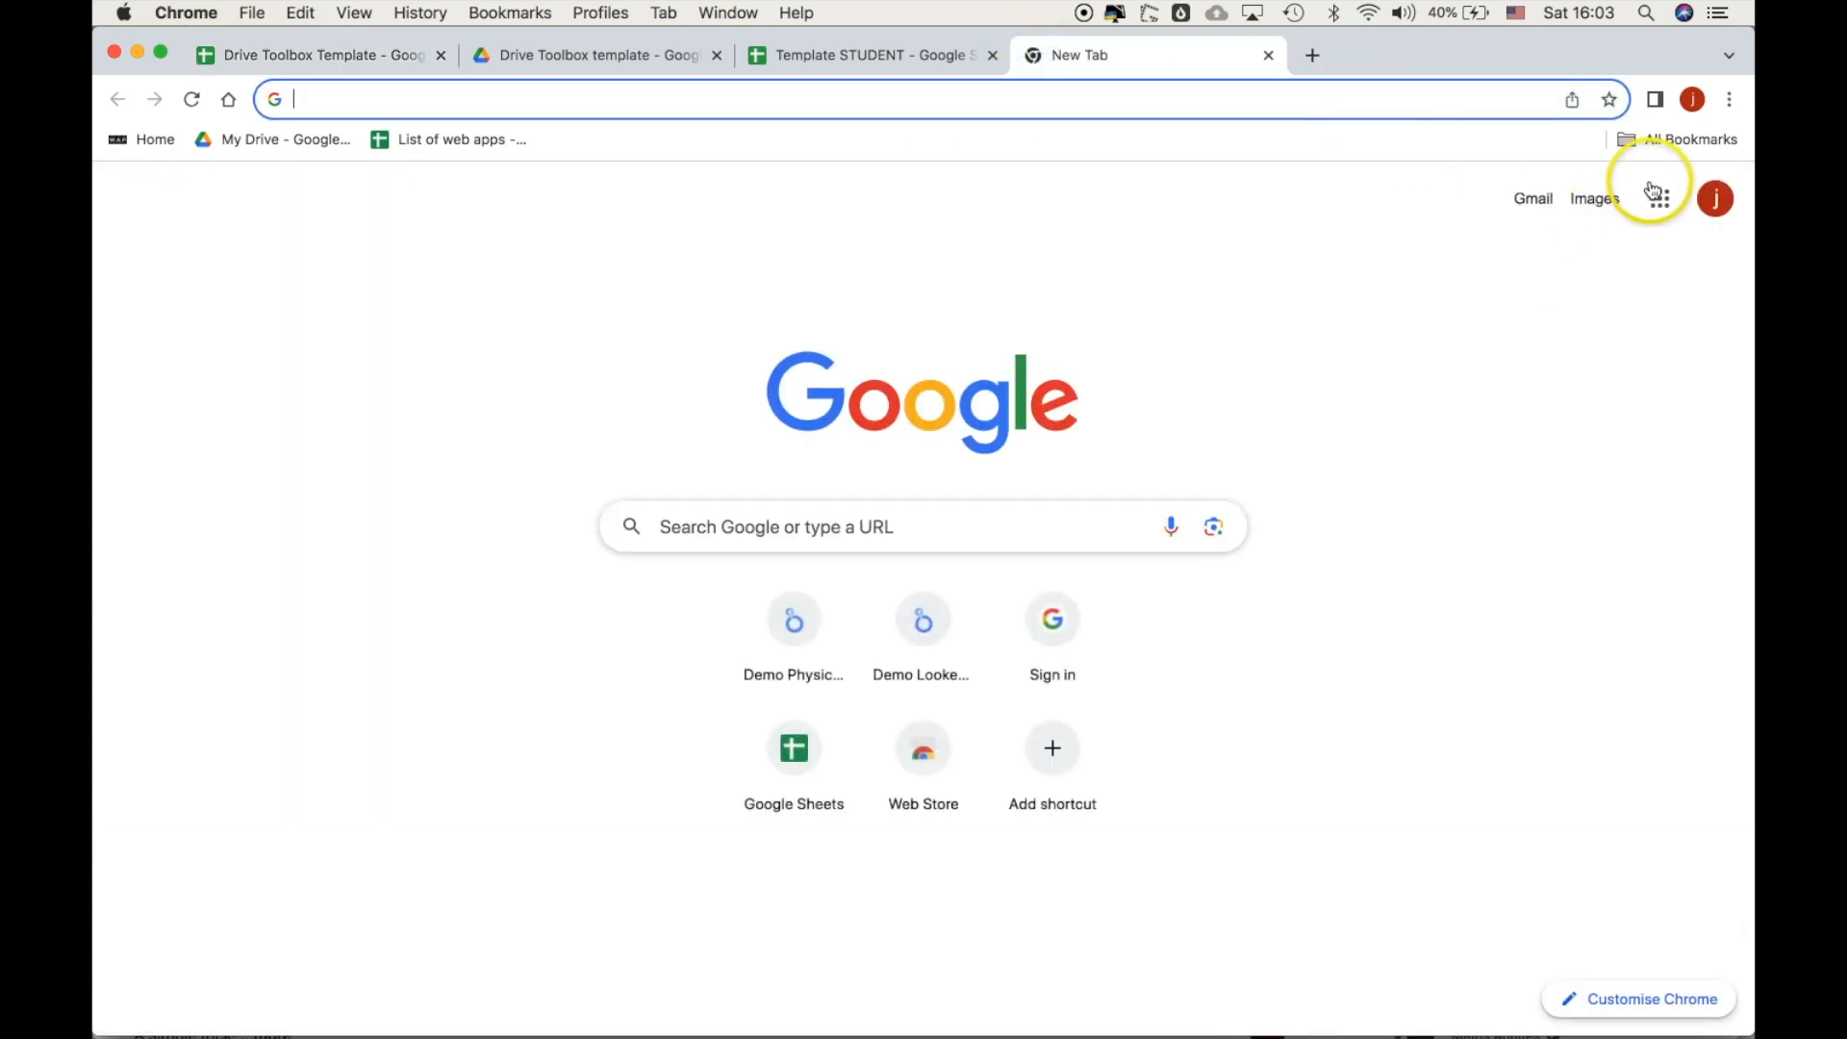
pyautogui.click(1531, 198)
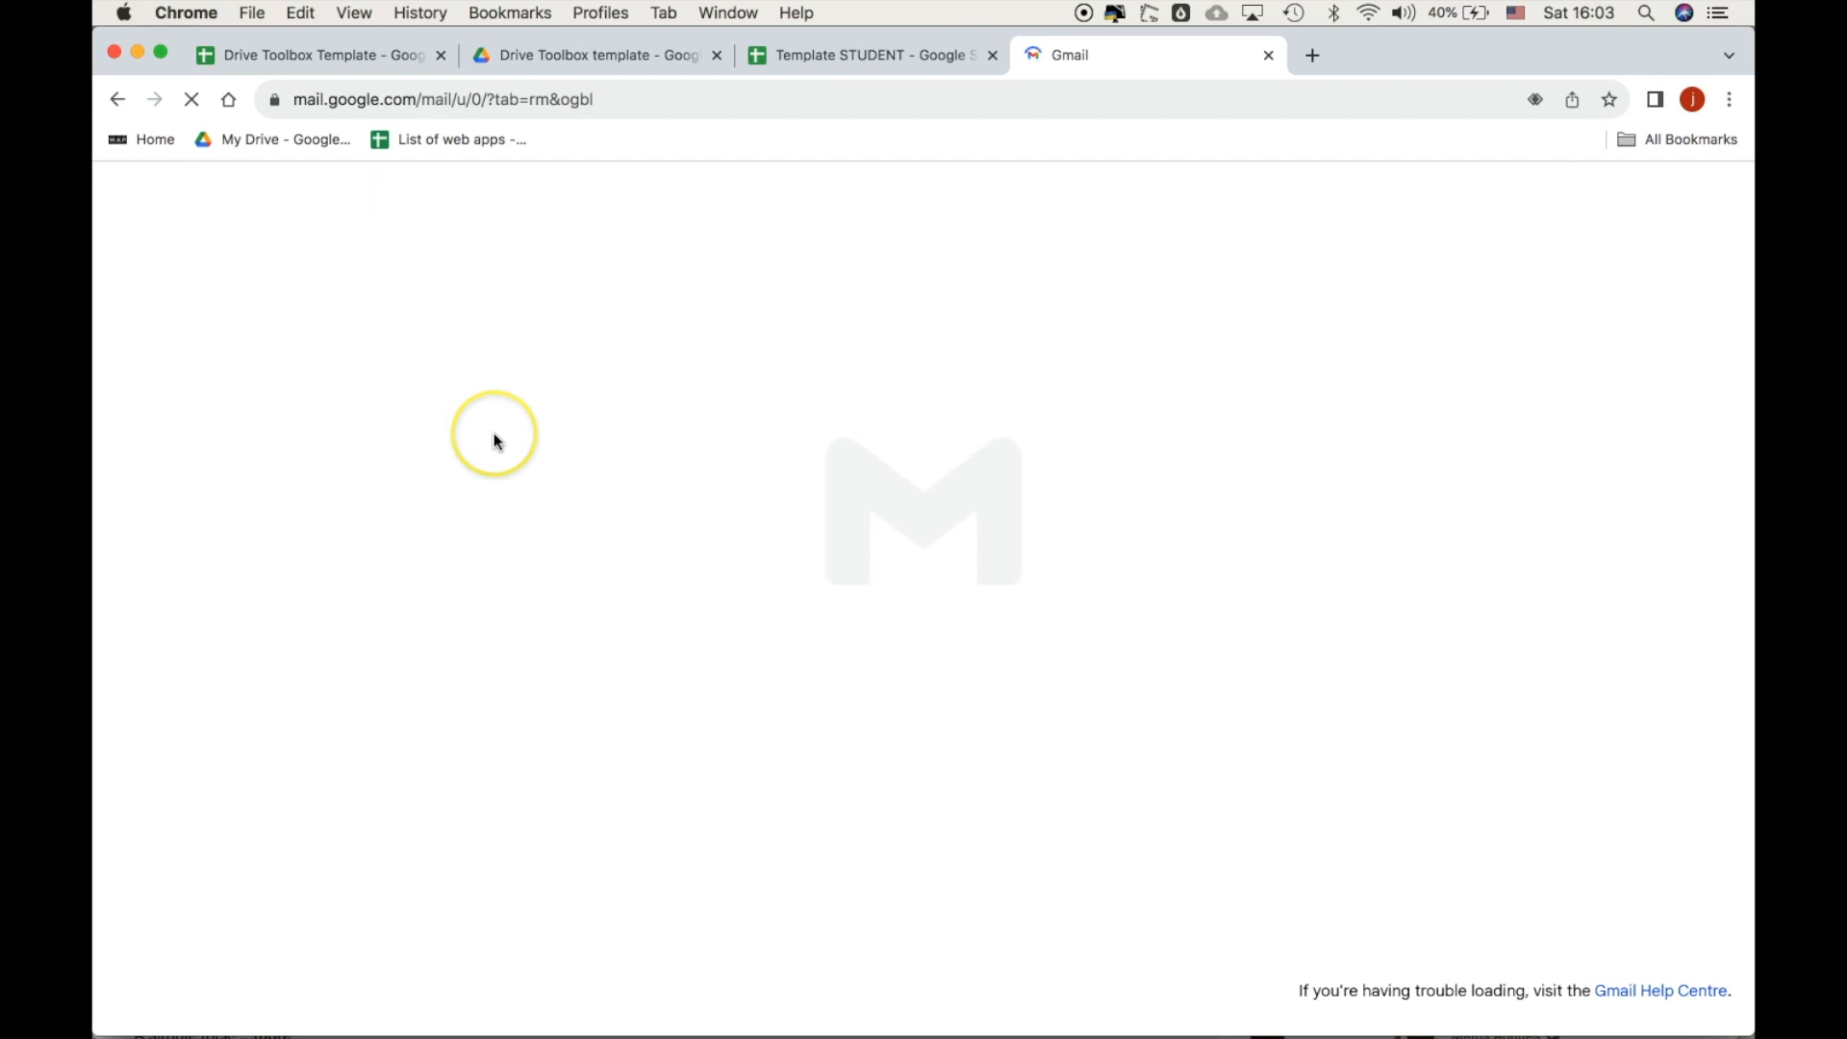
pyautogui.click(799, 416)
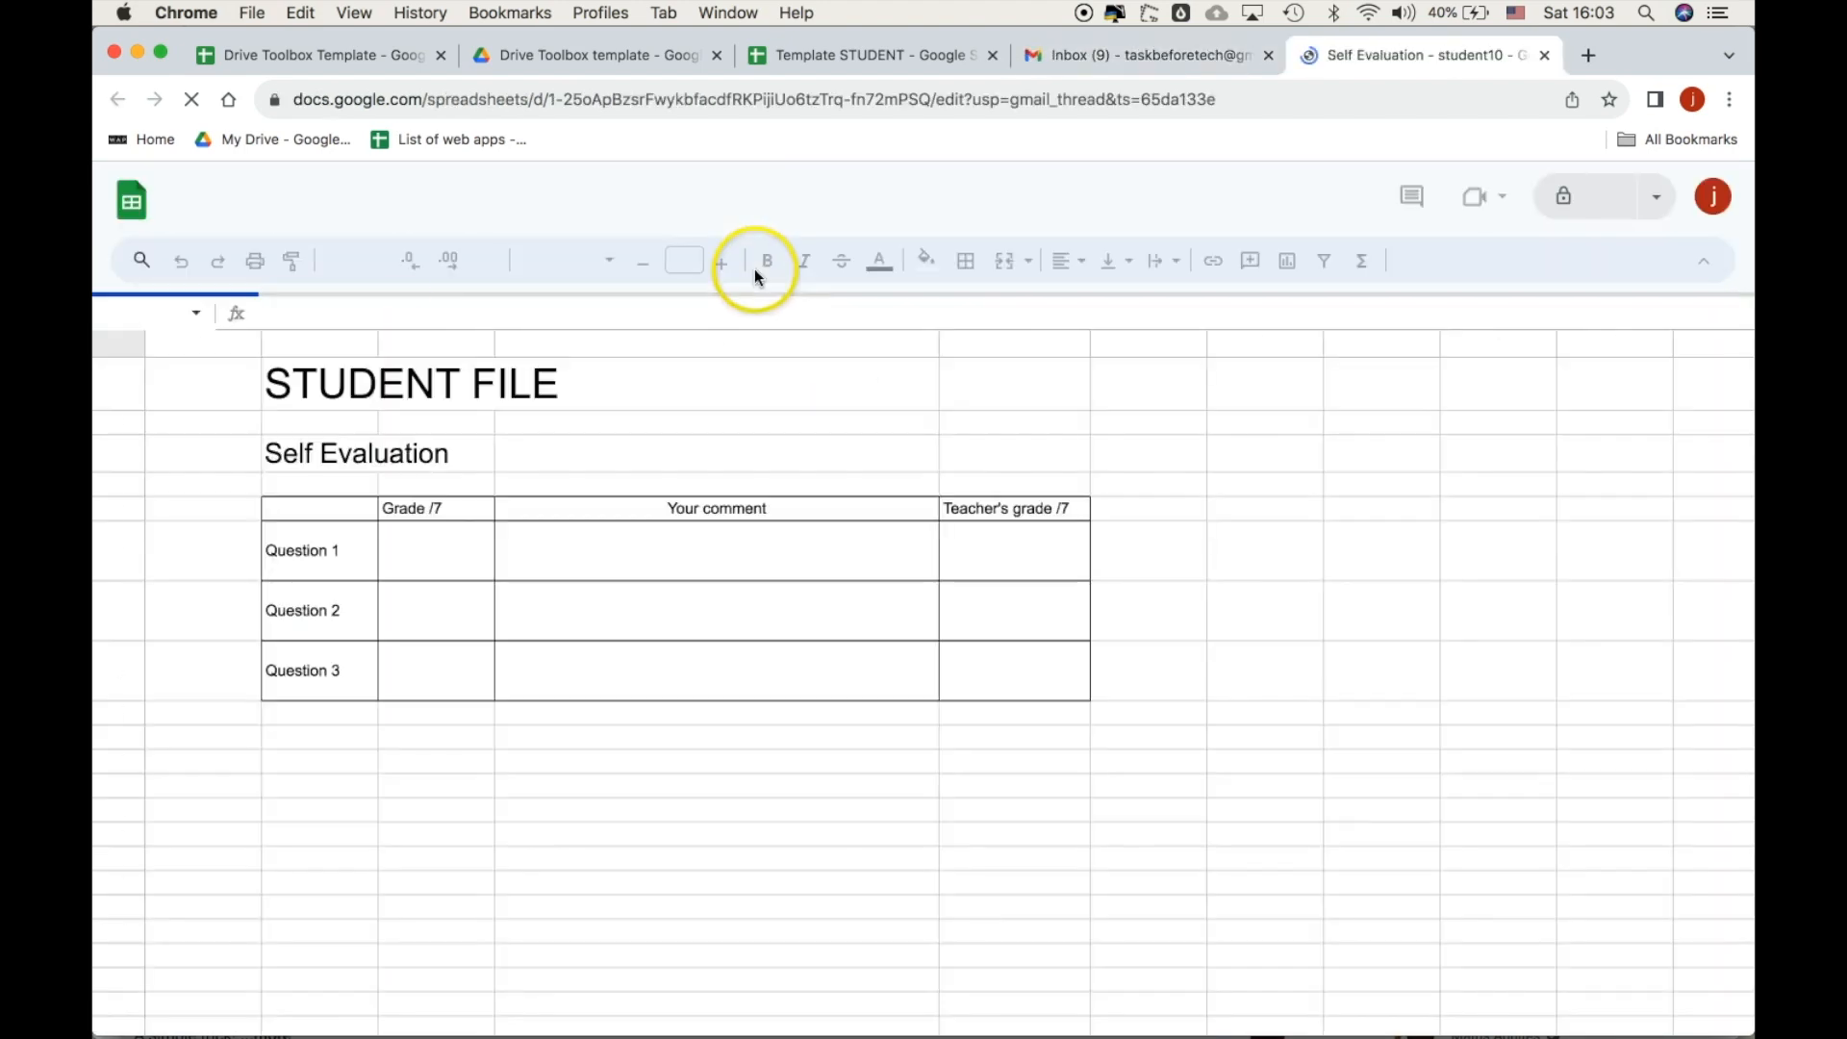
pyautogui.click(1268, 54)
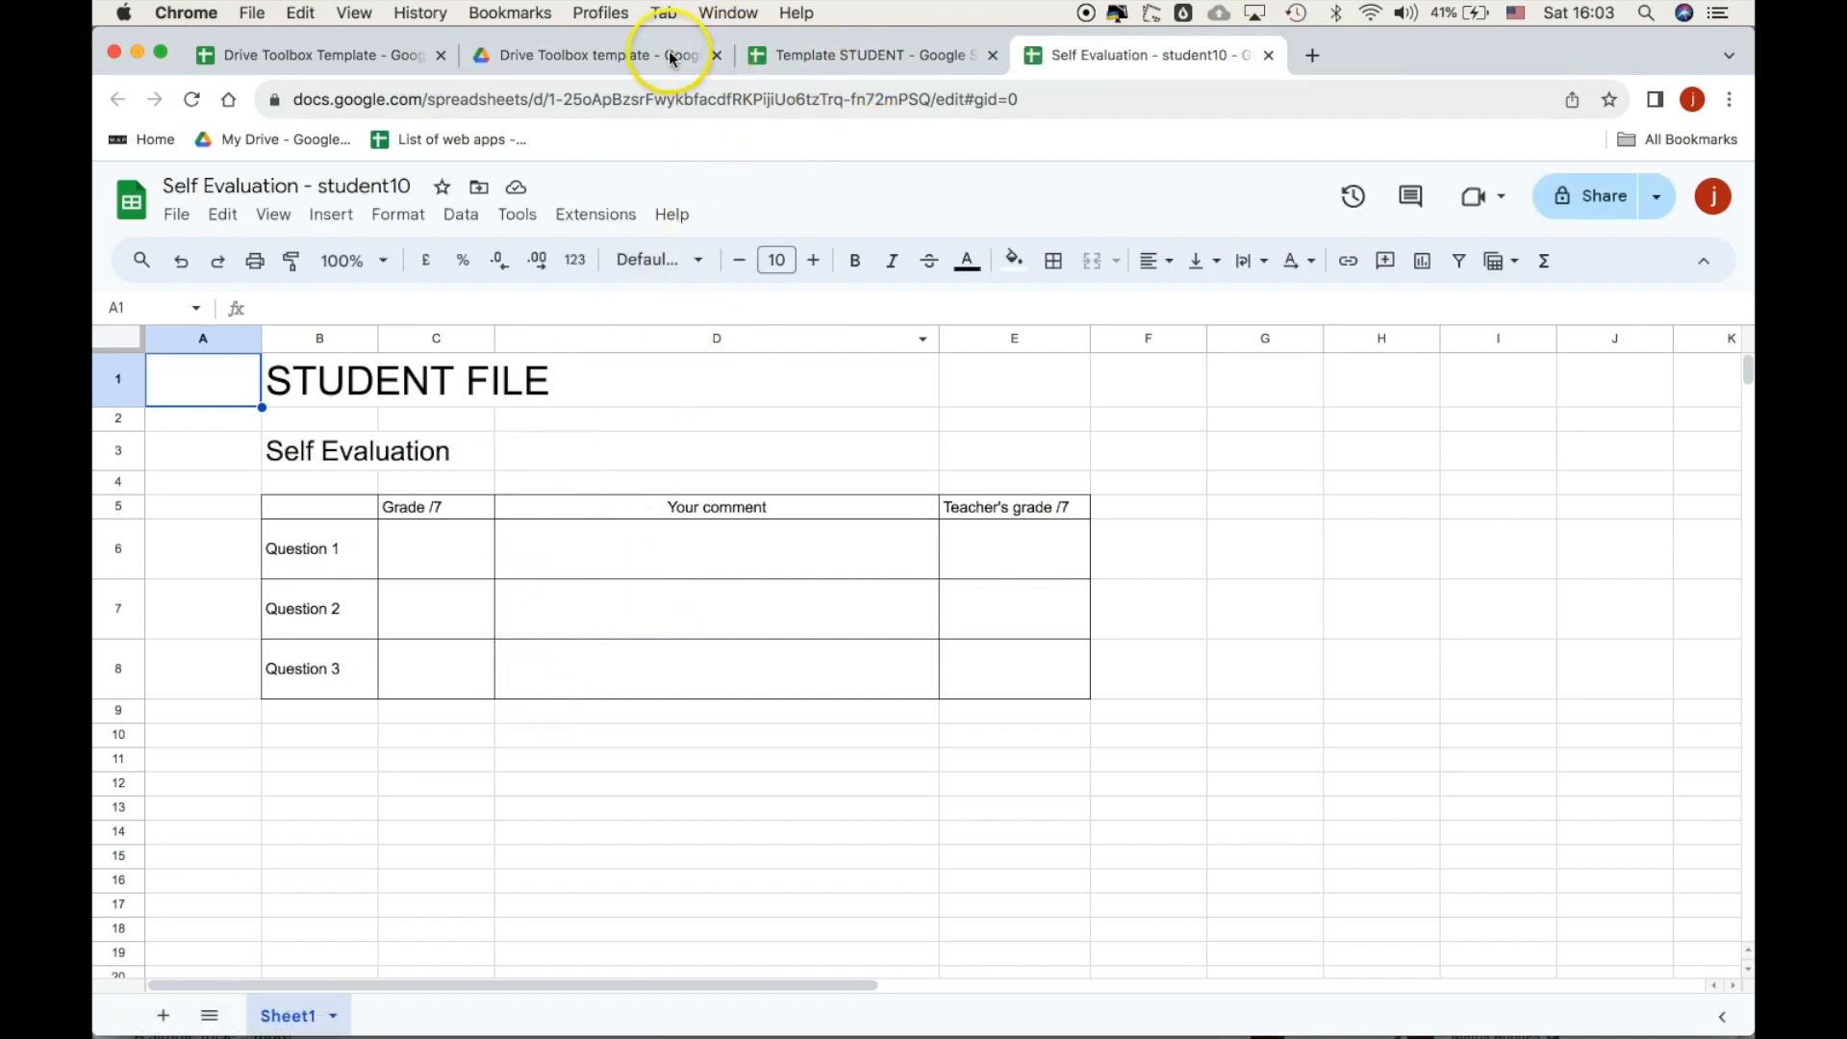
# Create the Importdata page in the Drive Toolbox Template spreadsheet, open it and widen its column B.
pyautogui.click(358, 53)
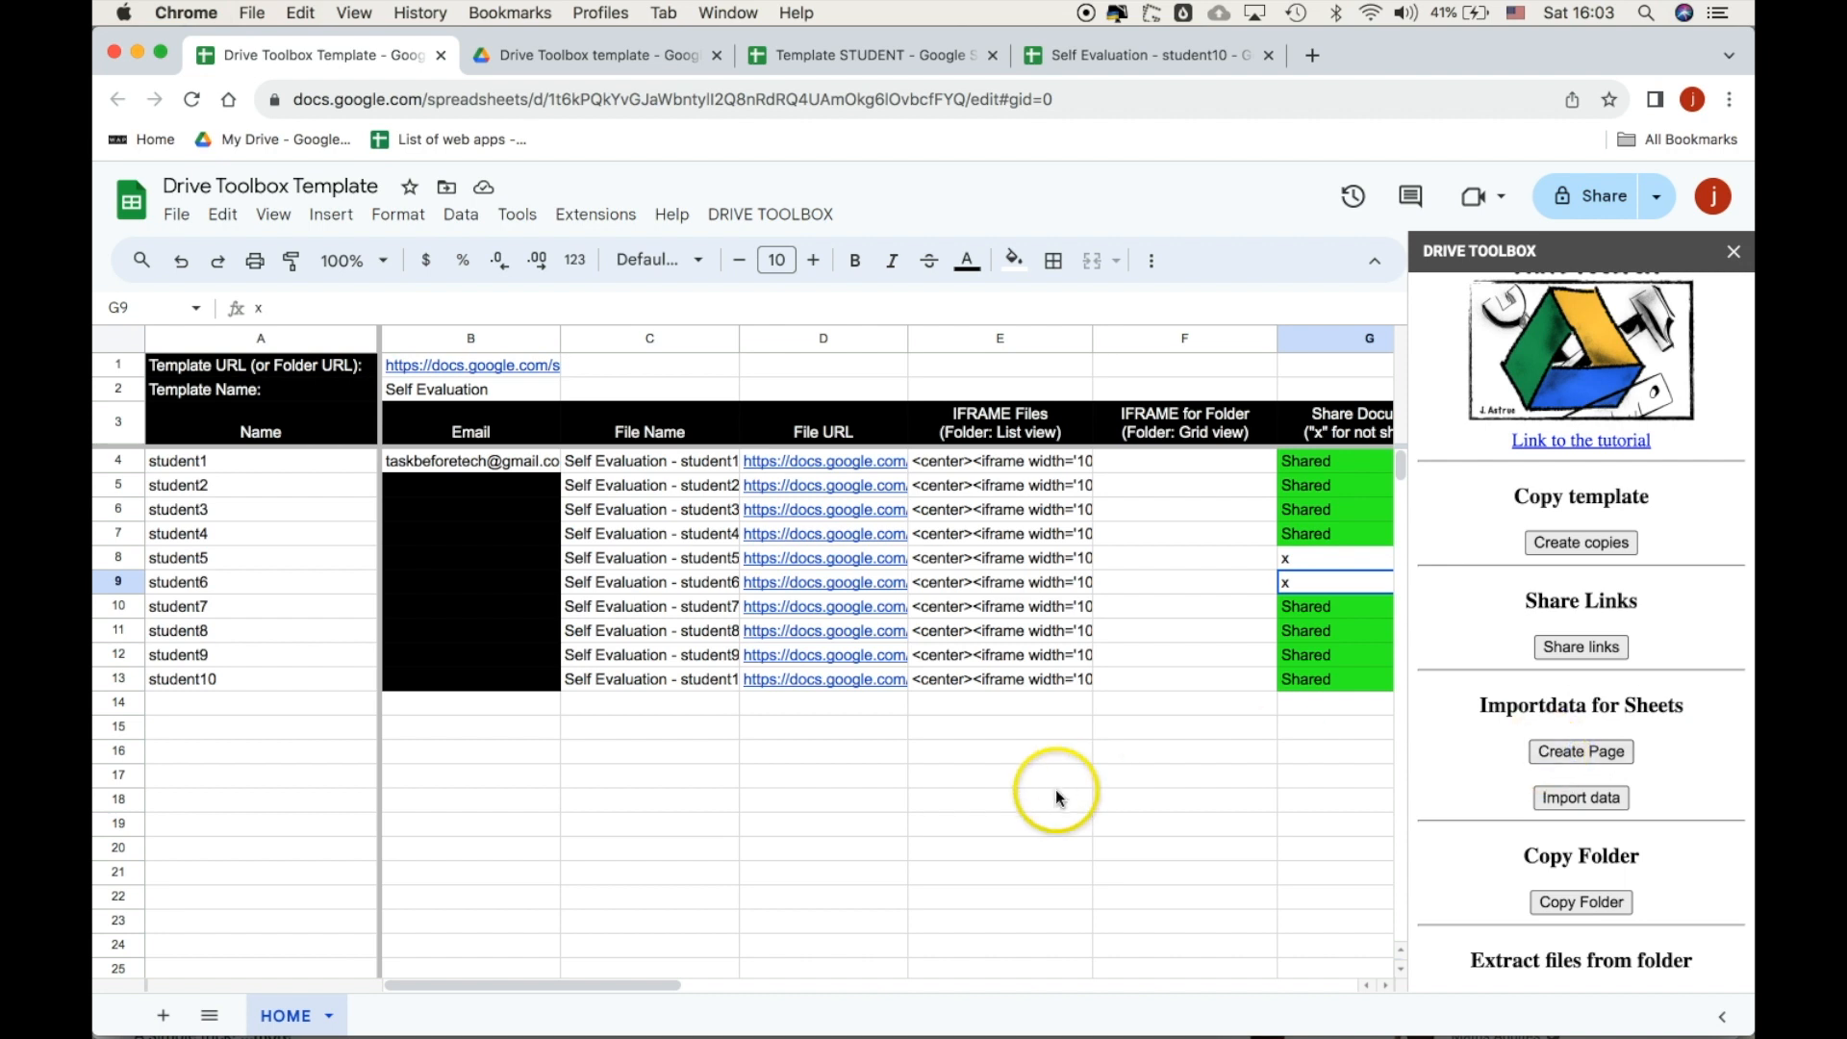
pyautogui.click(448, 1015)
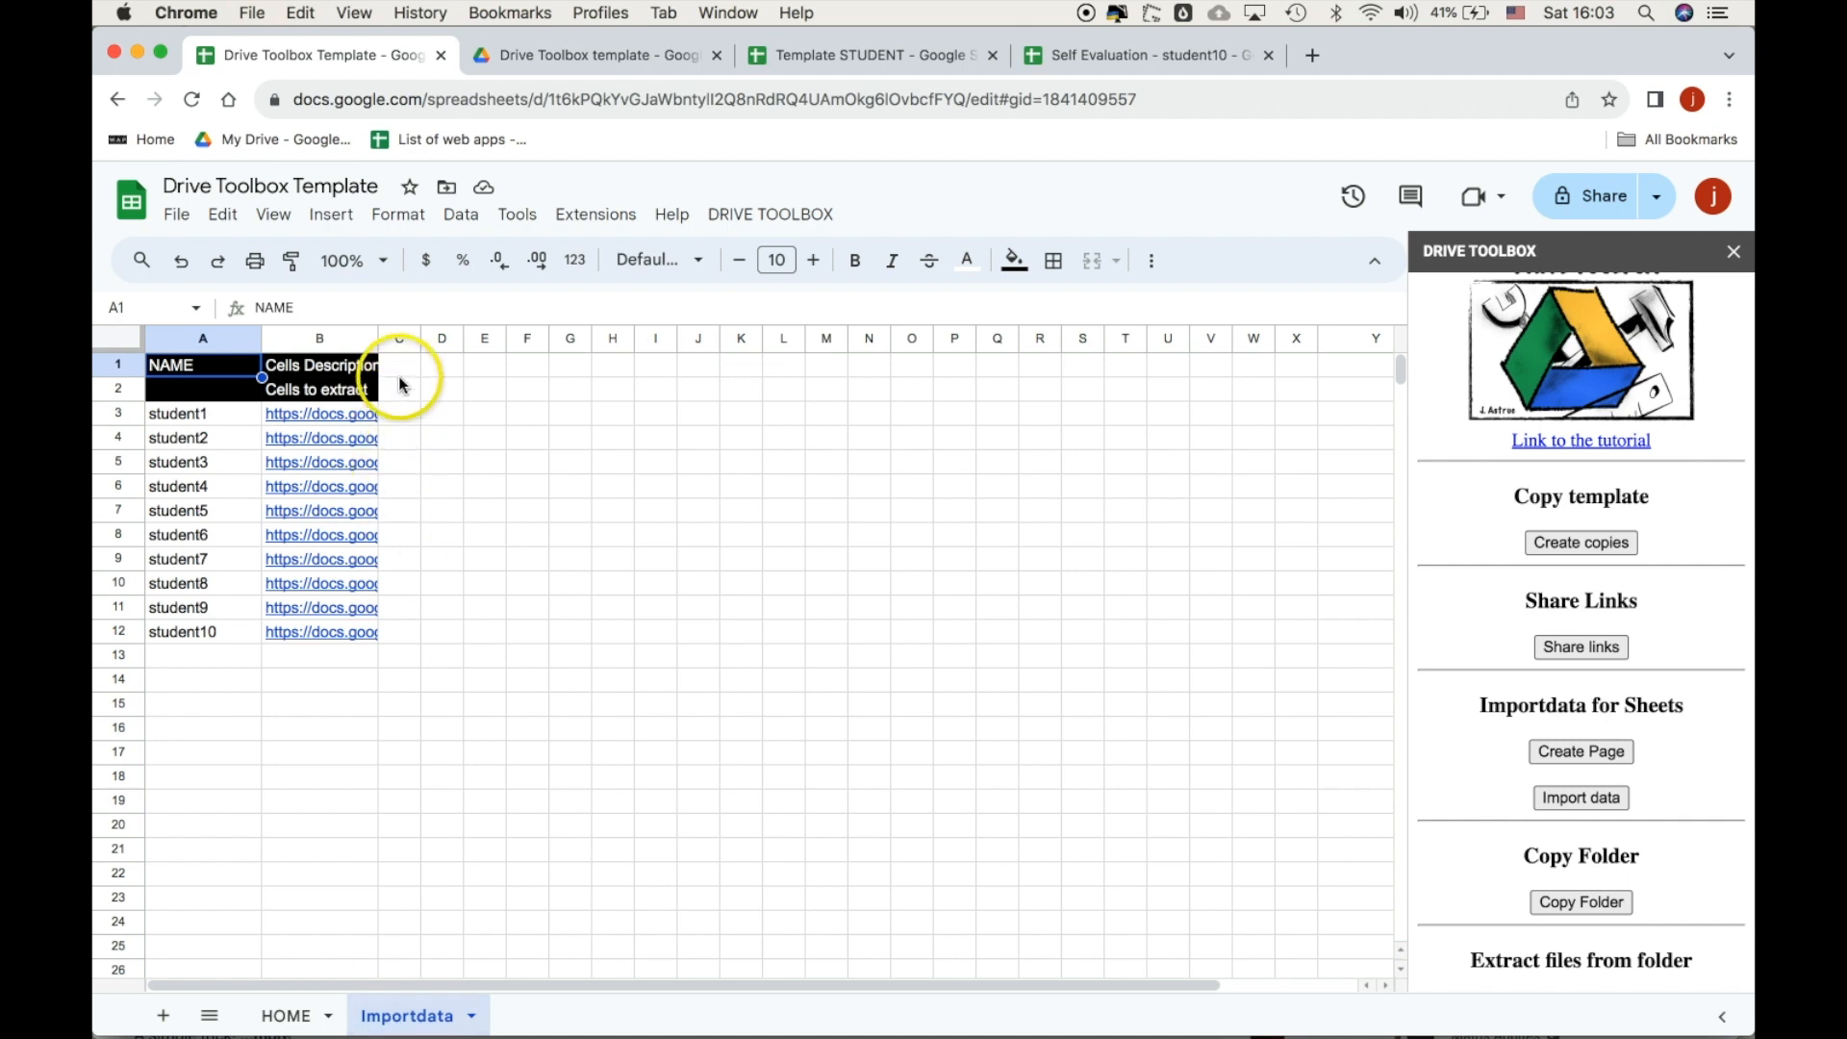
pyautogui.moveTo(379, 338); pyautogui.dragTo(419, 337)
pyautogui.moveTo(220, 409); pyautogui.dragTo(199, 632)
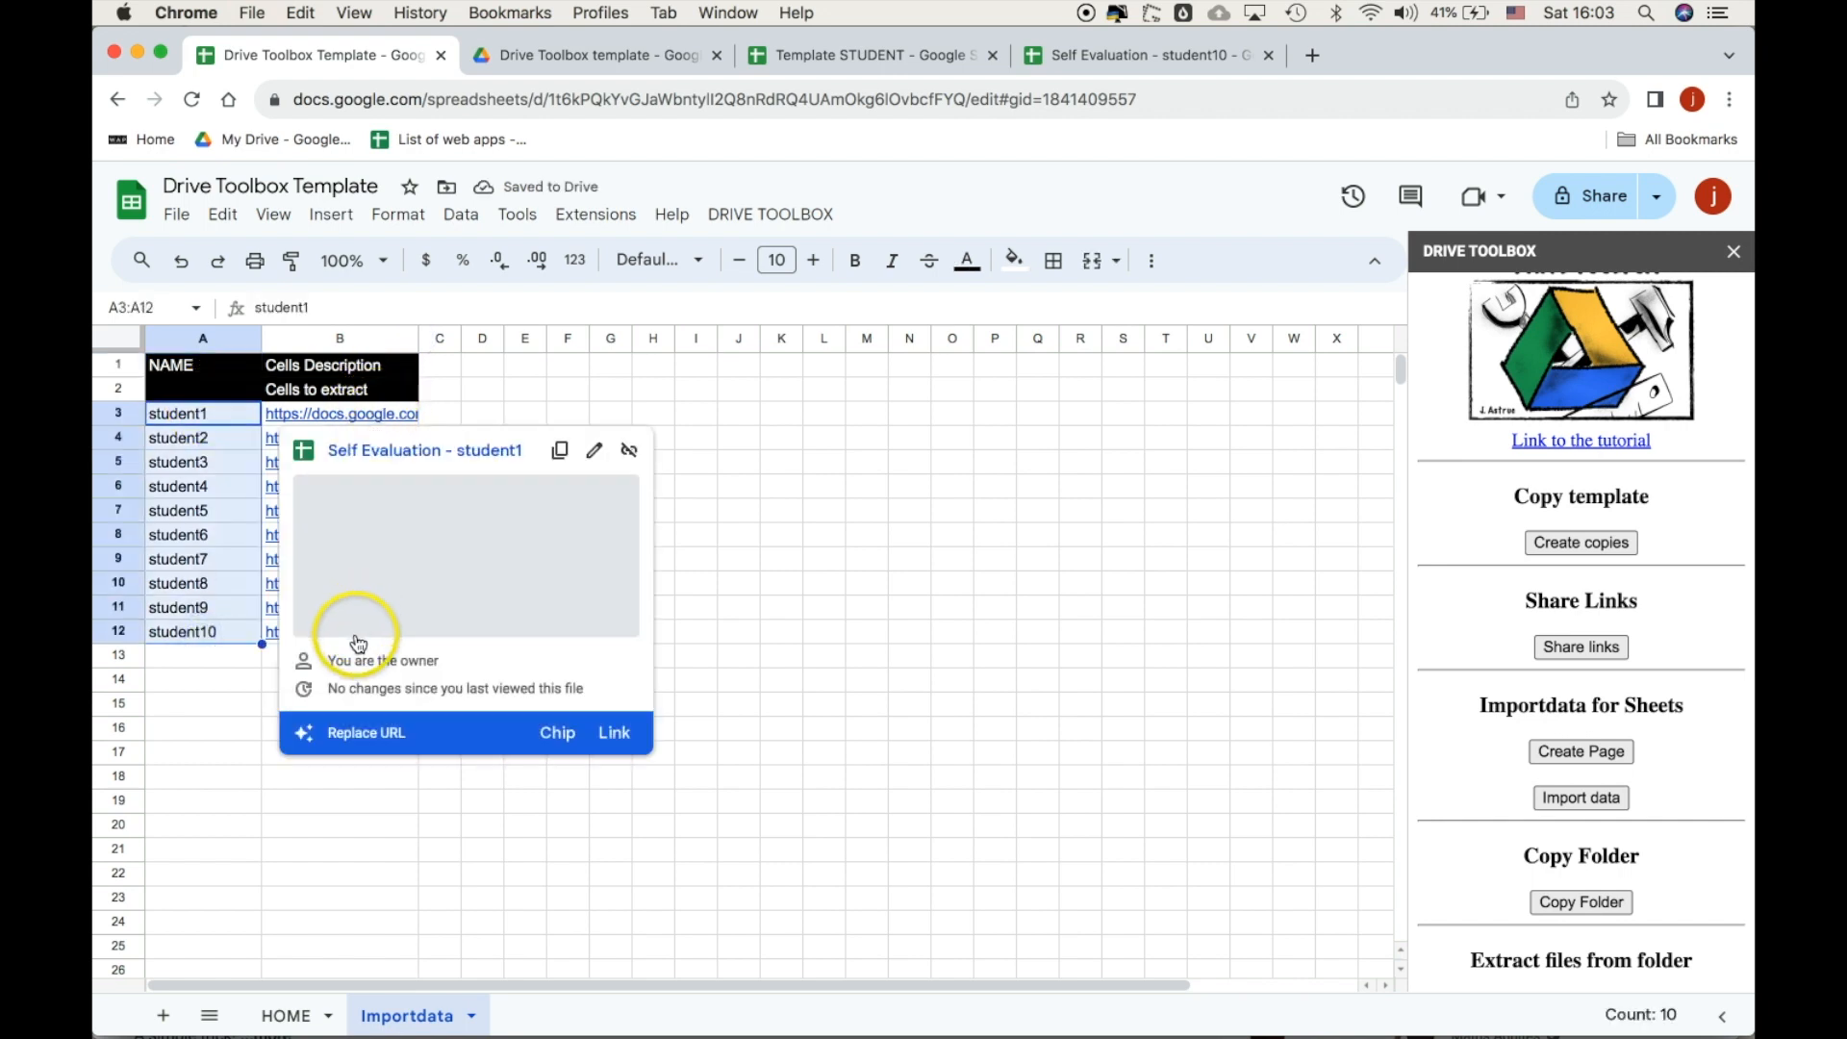
pyautogui.click(373, 374)
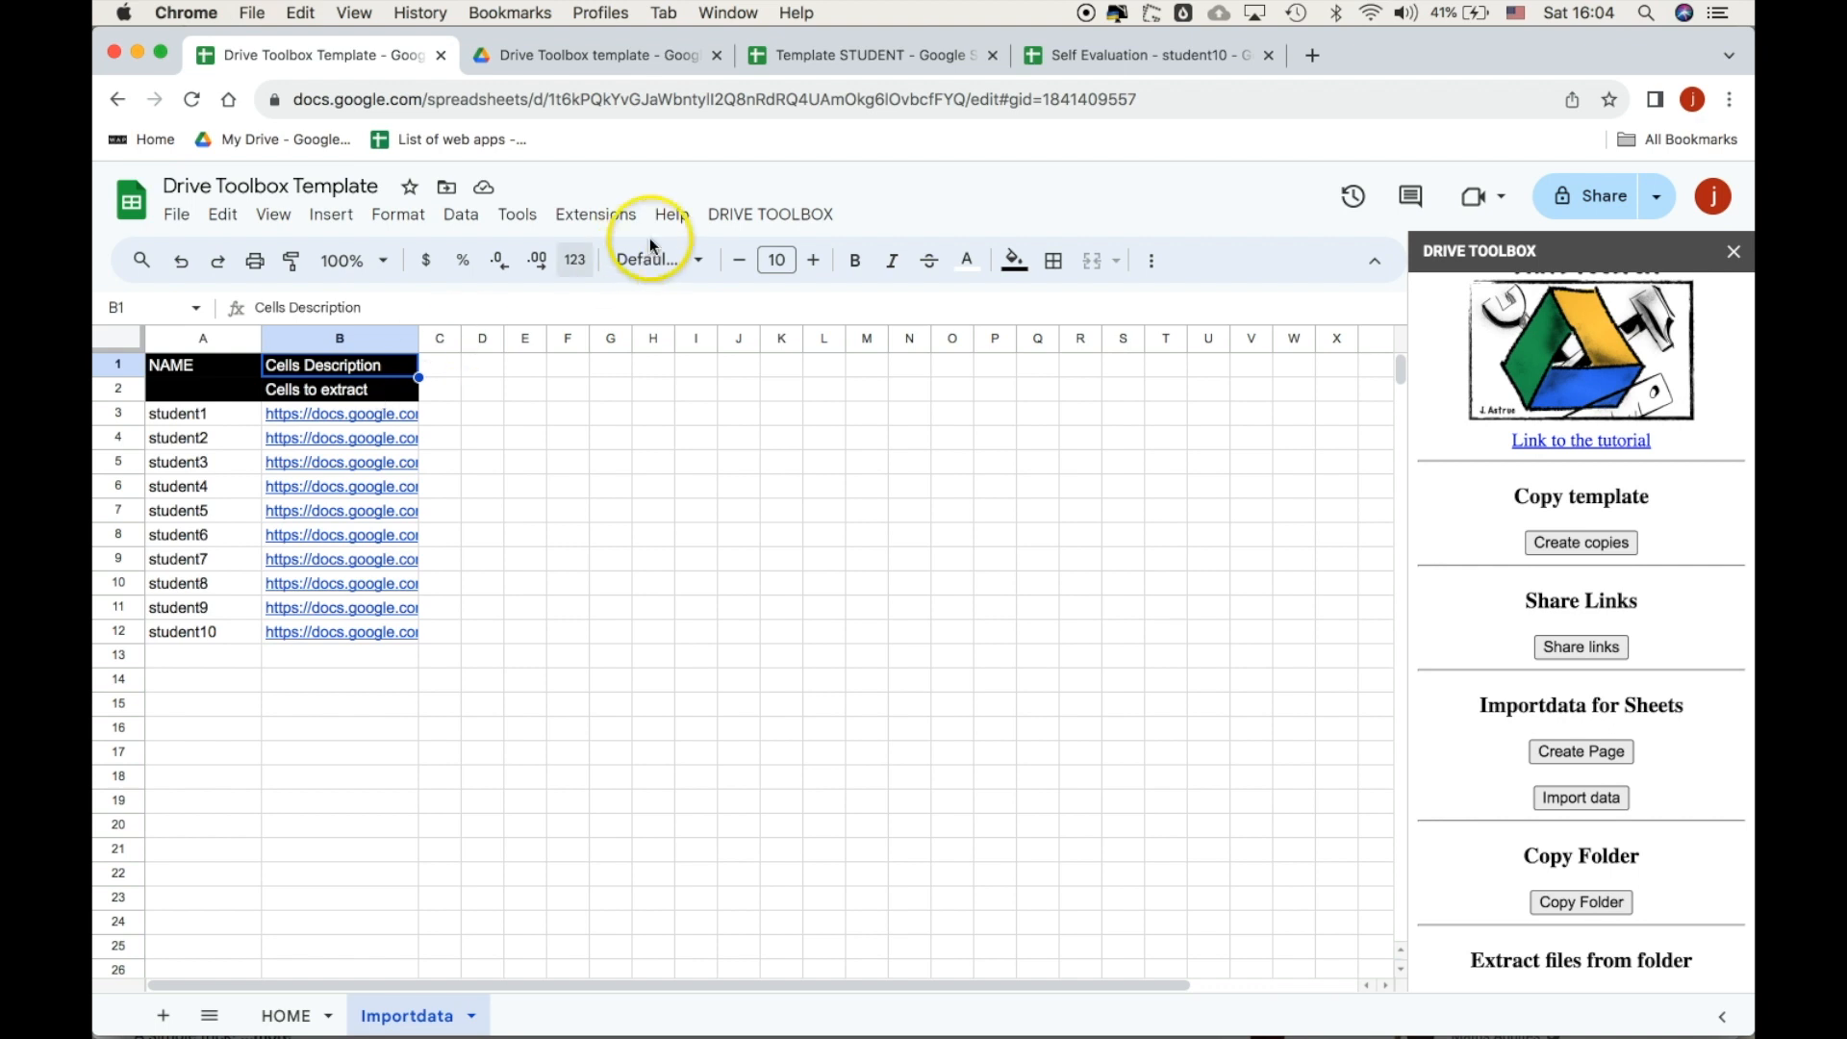
pyautogui.click(360, 388)
# Look up Question 1's answer cells in Template STUDENT and enter c6, d6 and e6 as cells to extract in Importdata C2:E2.
pyautogui.click(846, 54)
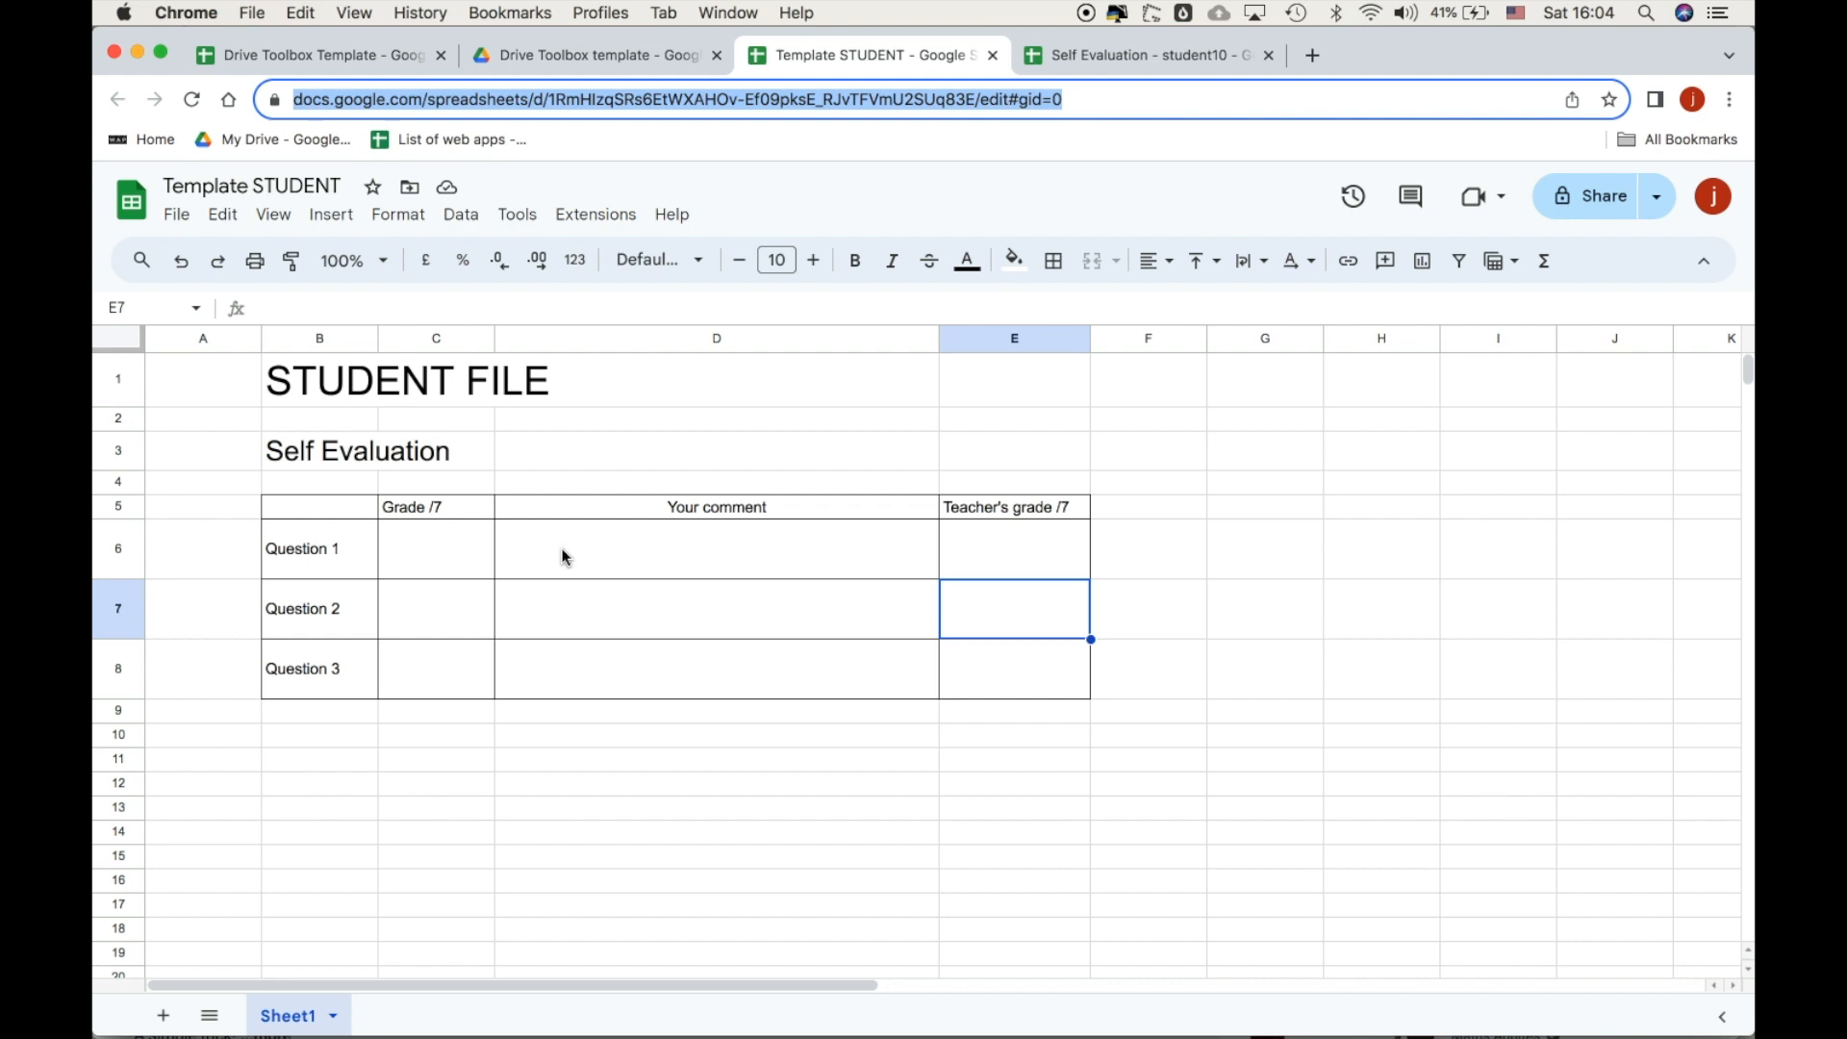
pyautogui.click(323, 564)
pyautogui.click(440, 545)
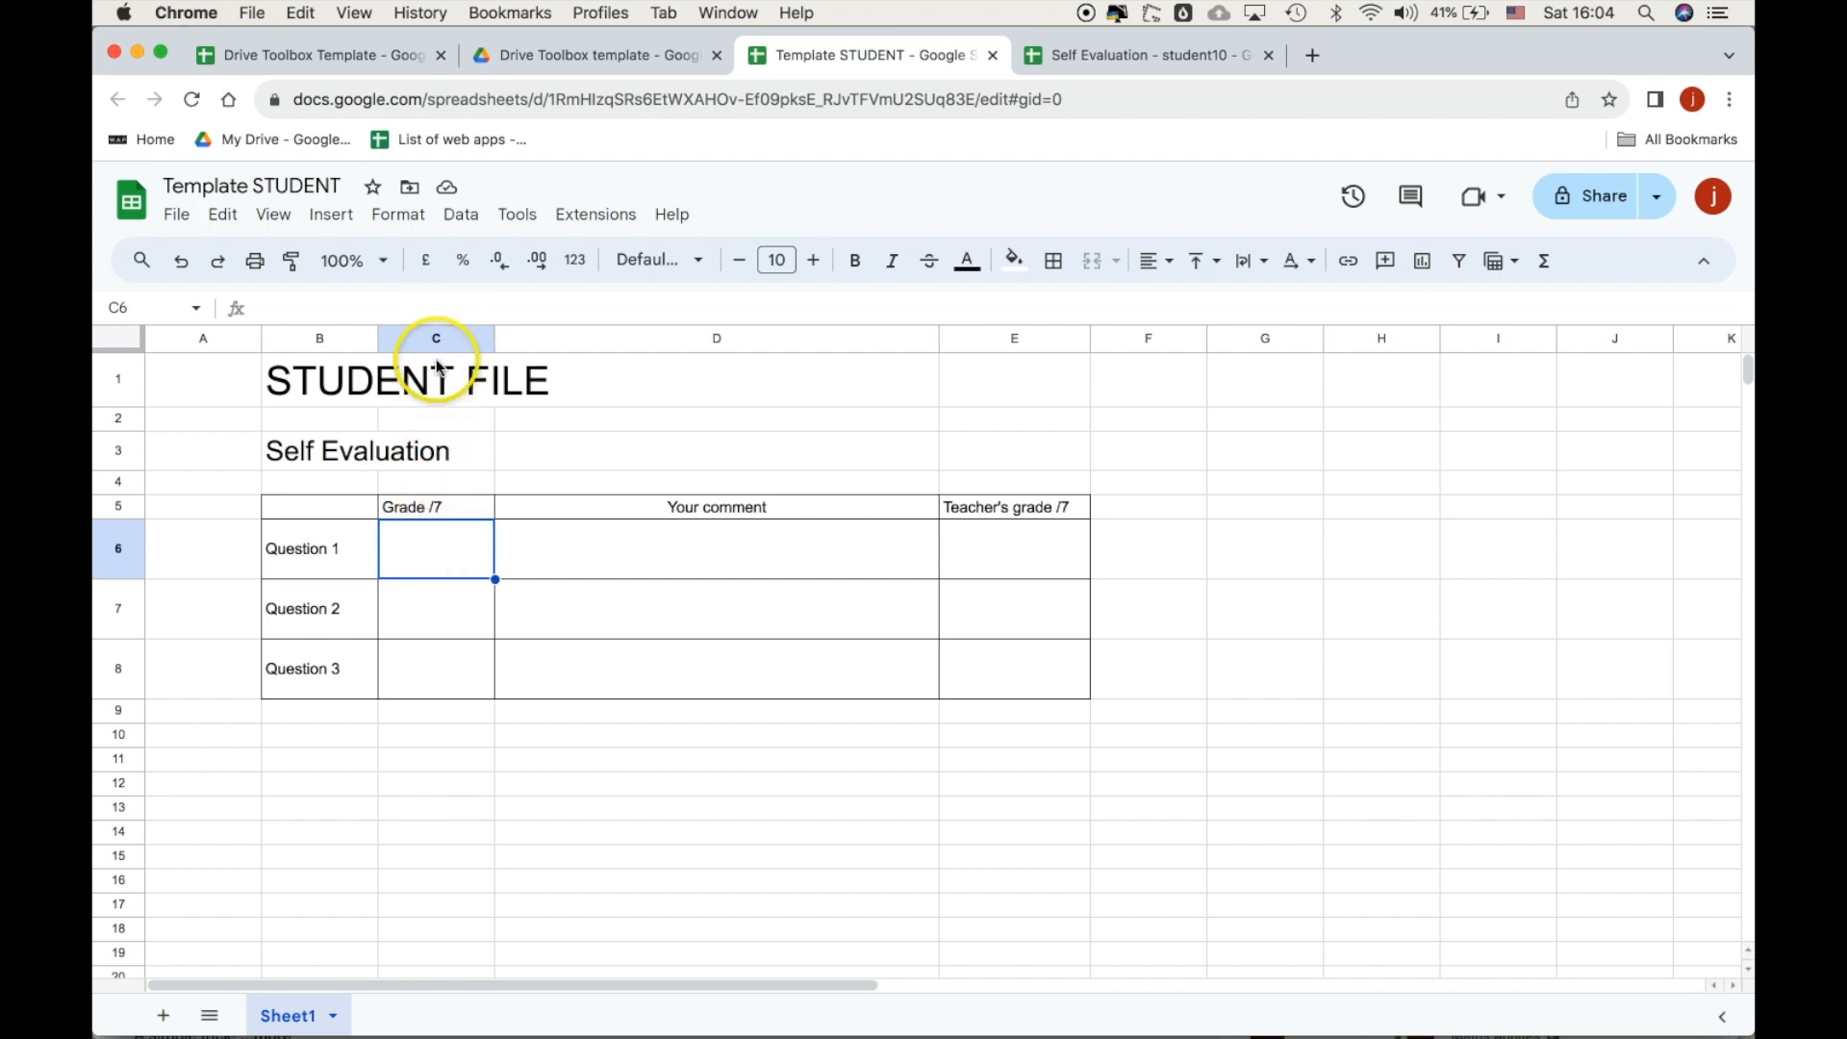
pyautogui.click(433, 550)
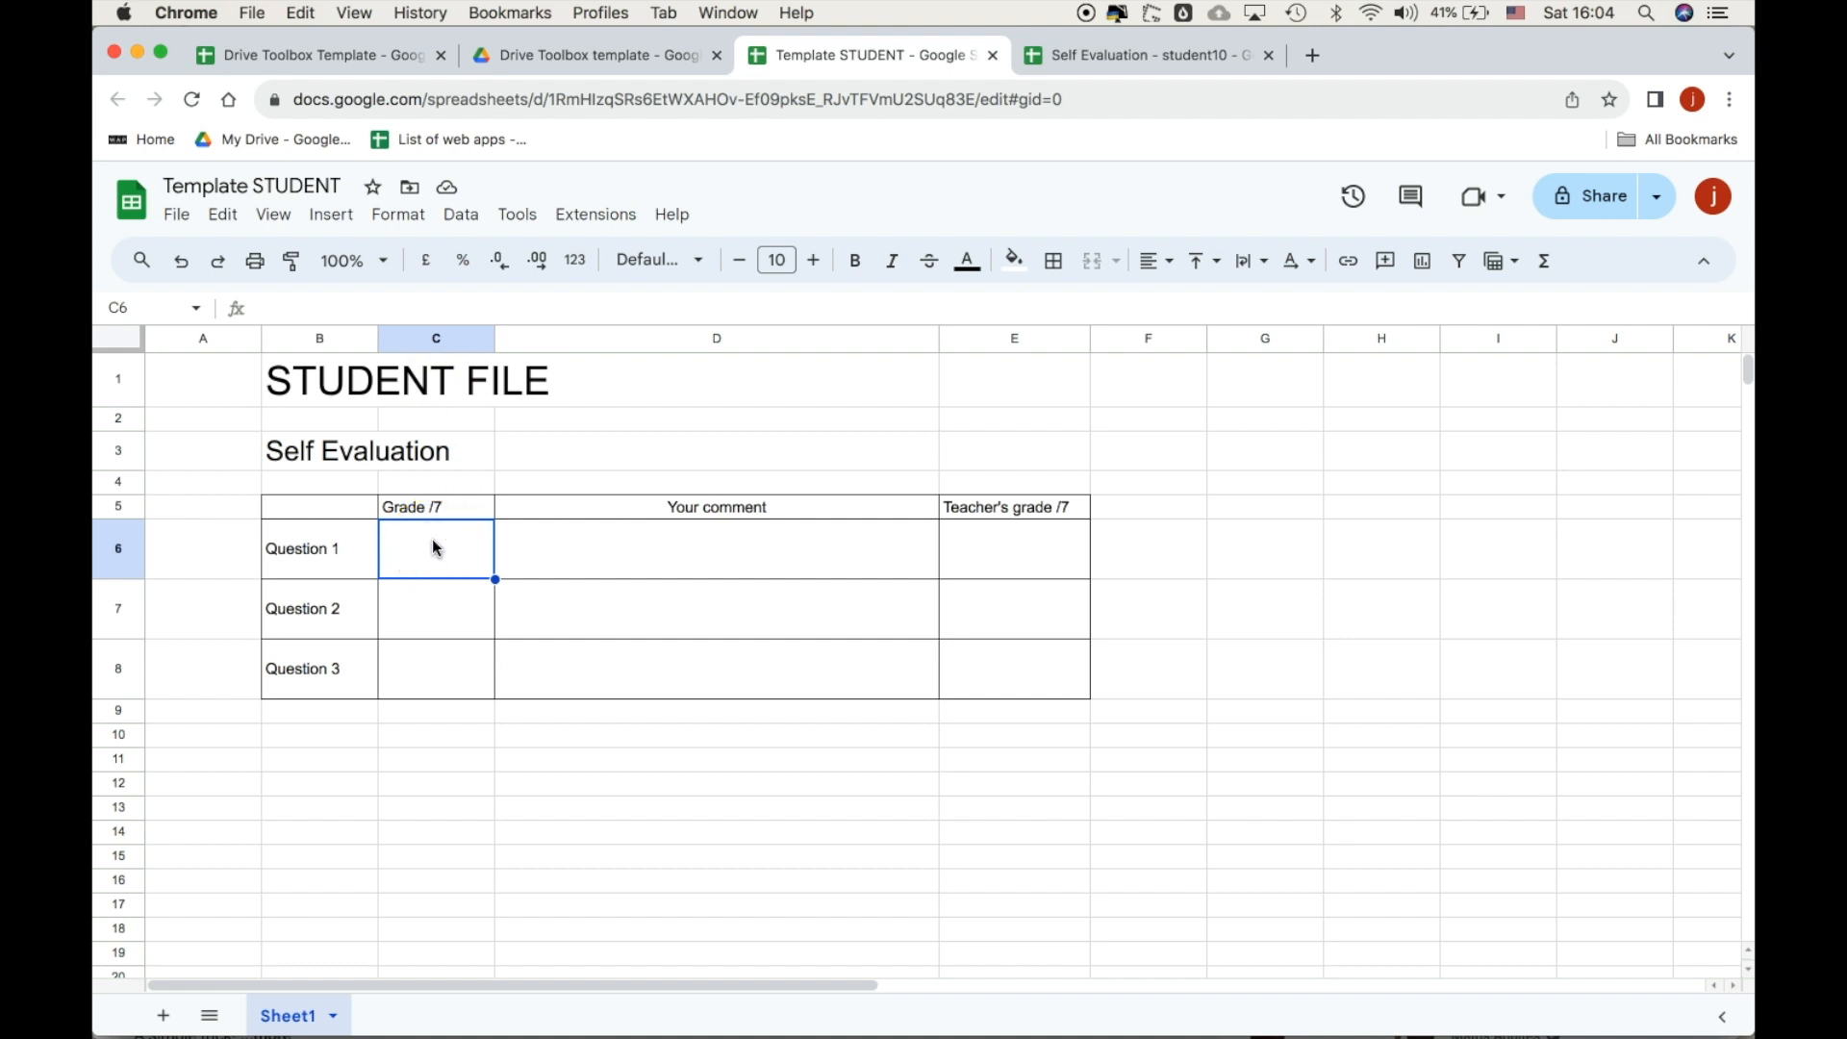
pyautogui.click(584, 548)
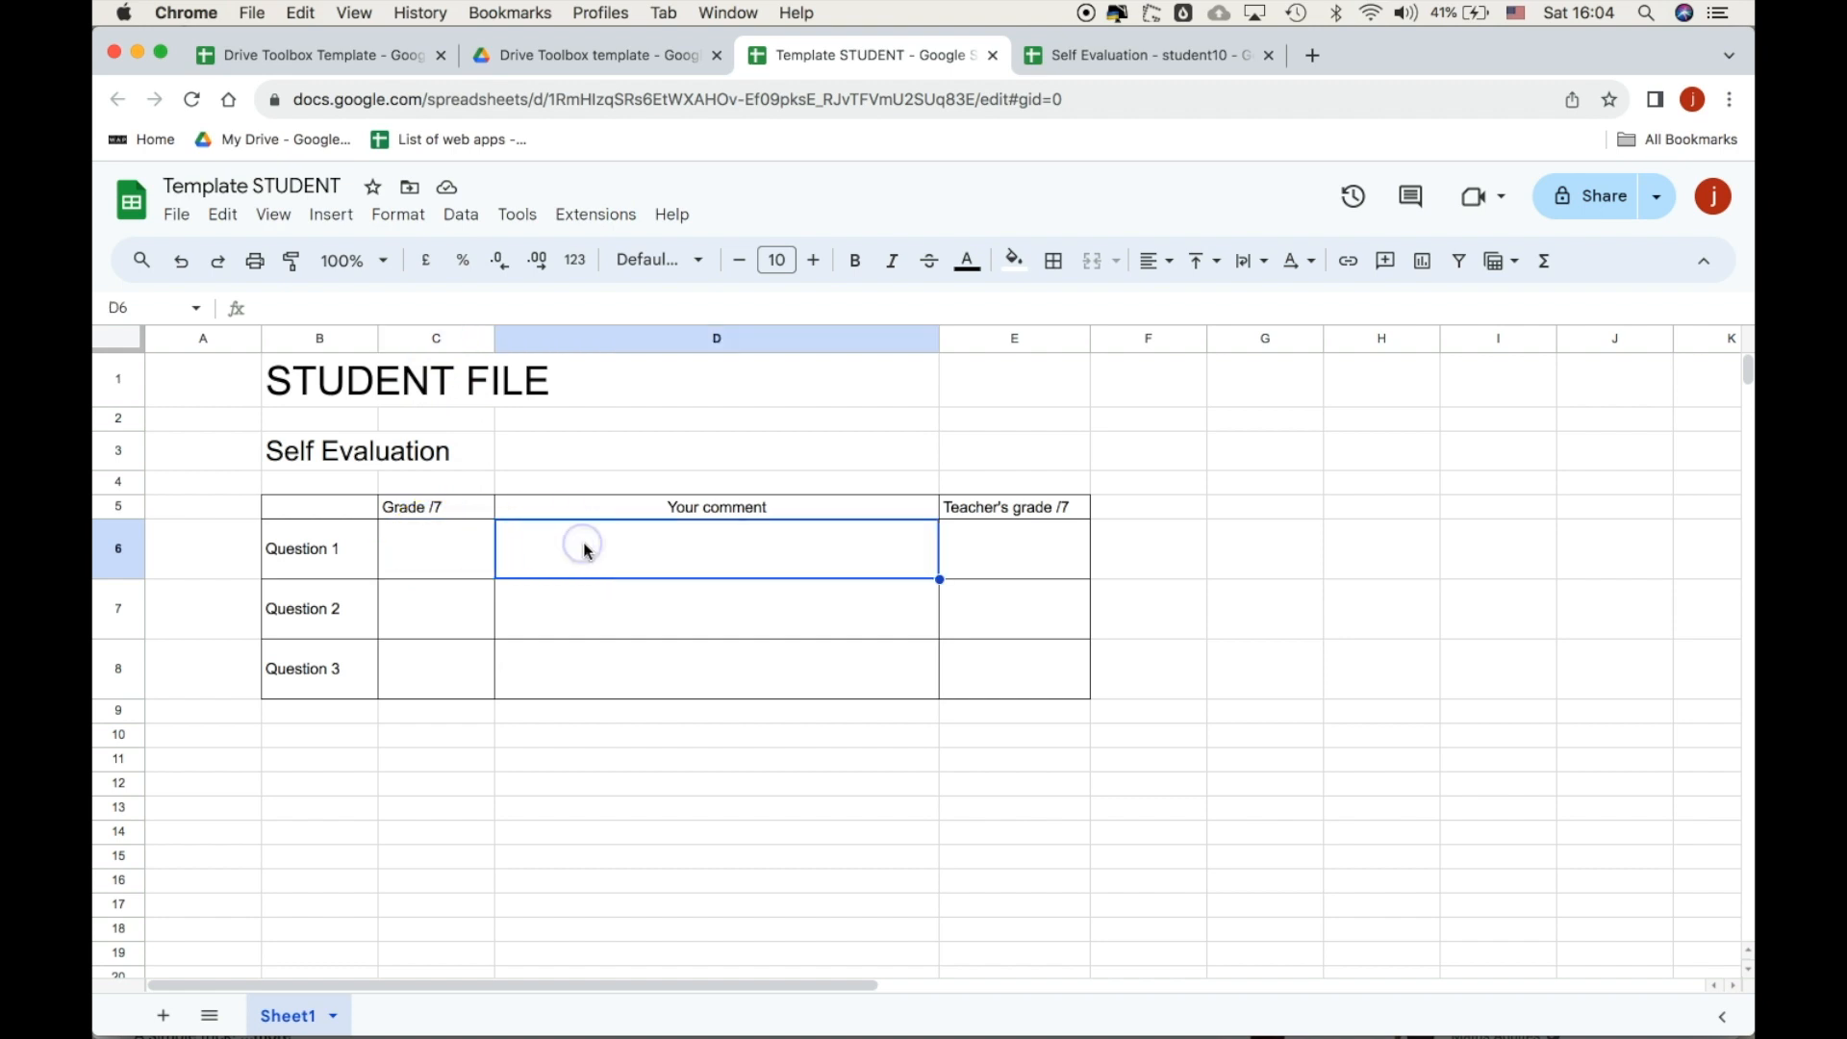
pyautogui.click(986, 544)
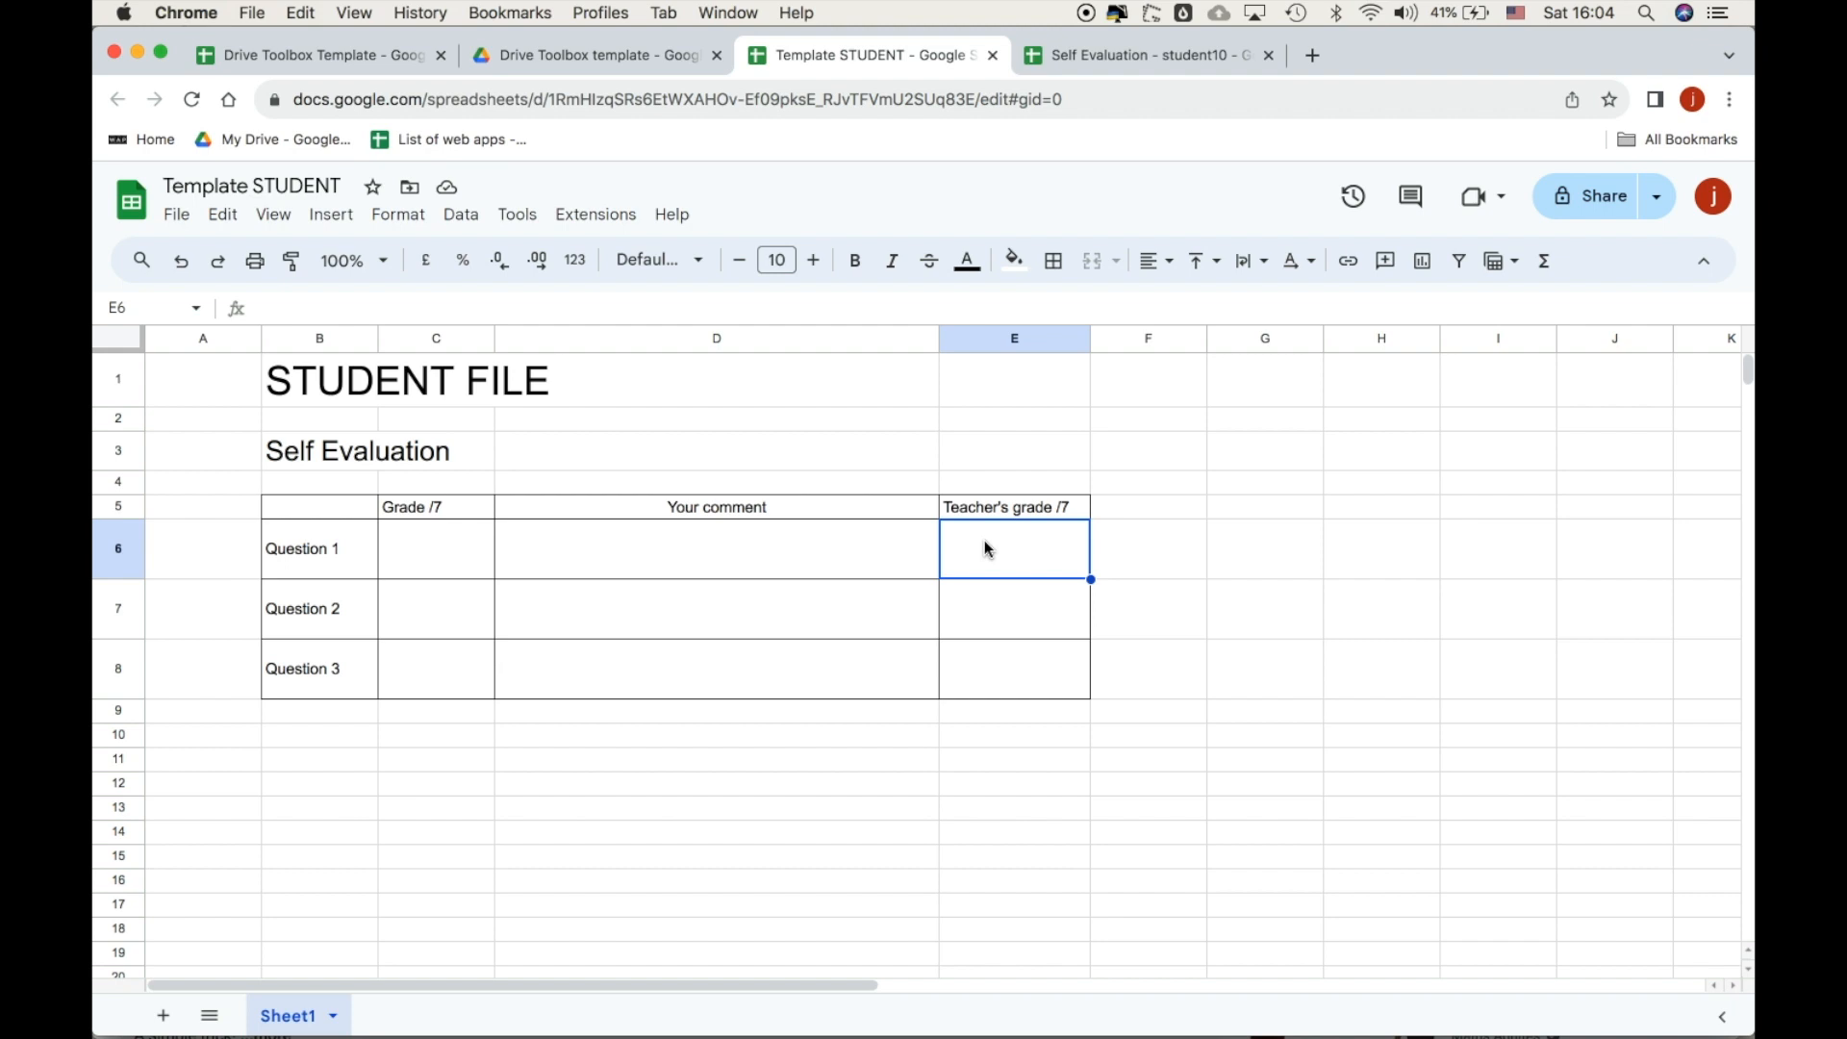
pyautogui.click(318, 53)
pyautogui.click(441, 390)
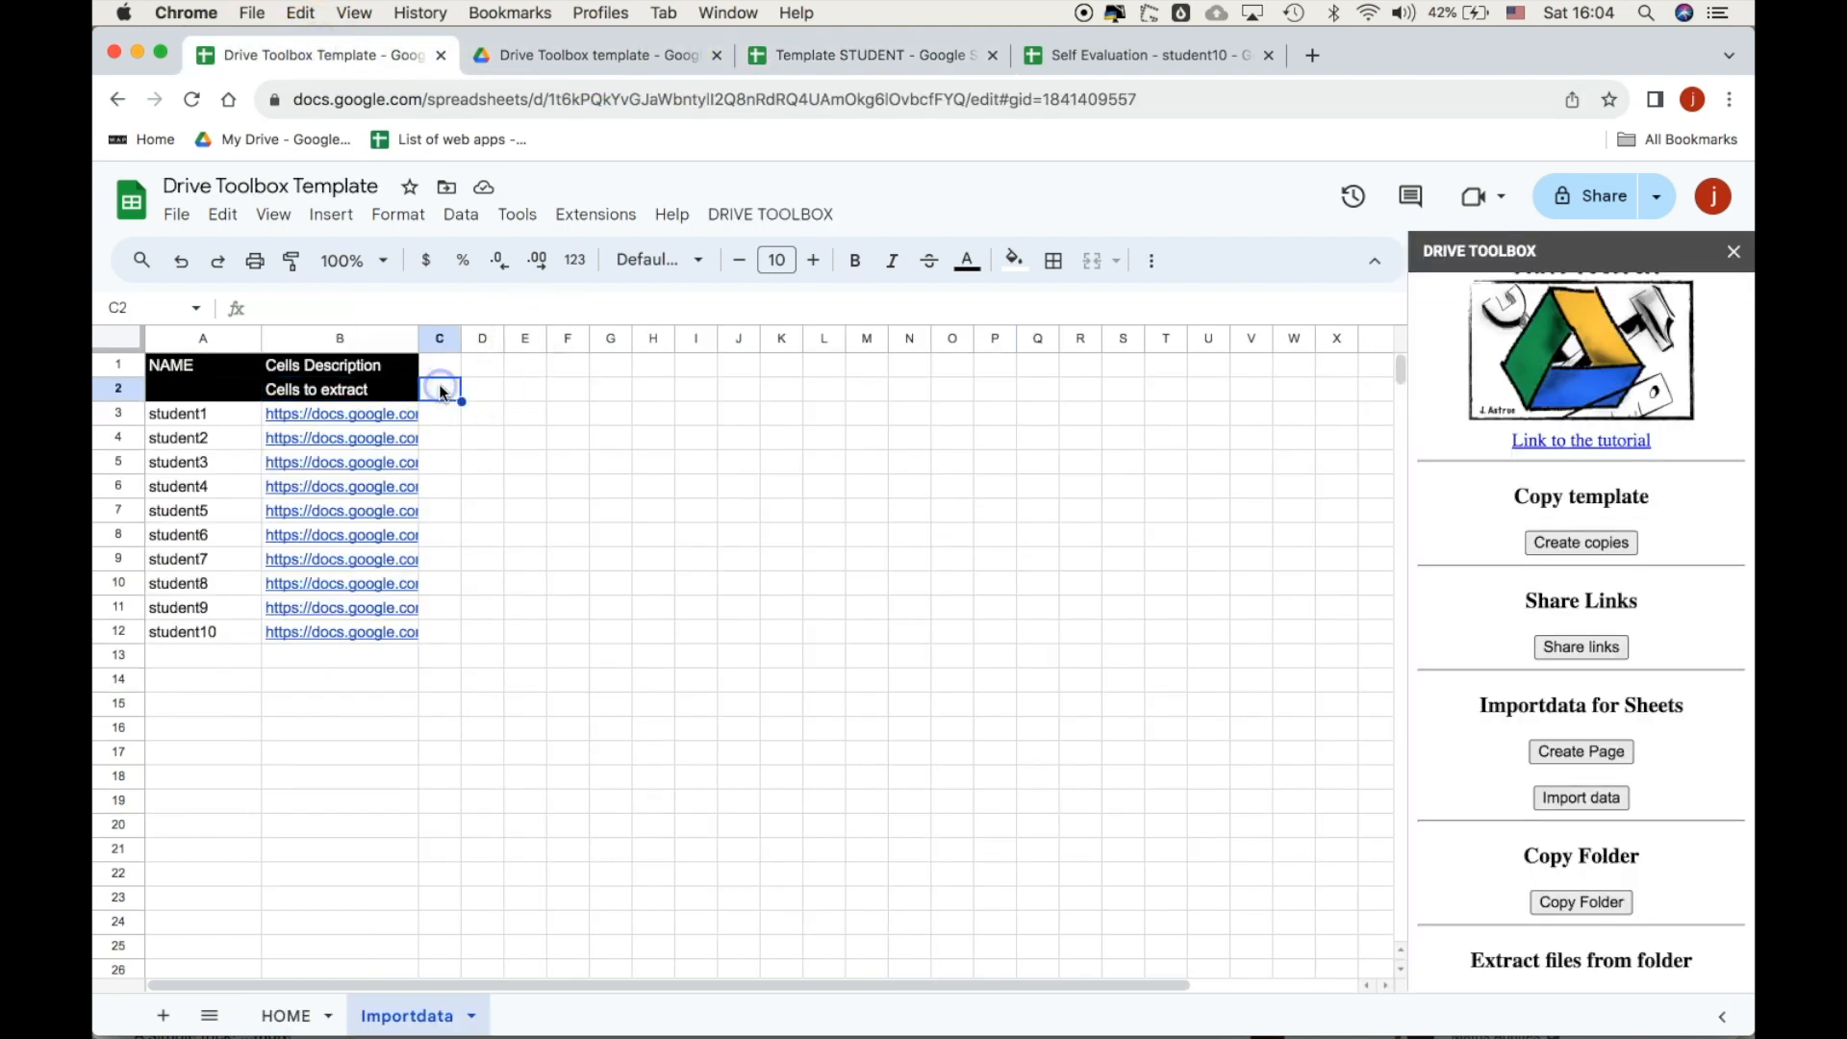
pyautogui.write('c6')
pyautogui.press('Tab')
pyautogui.write('d6')
pyautogui.press('Tab')
pyautogui.write('e6')
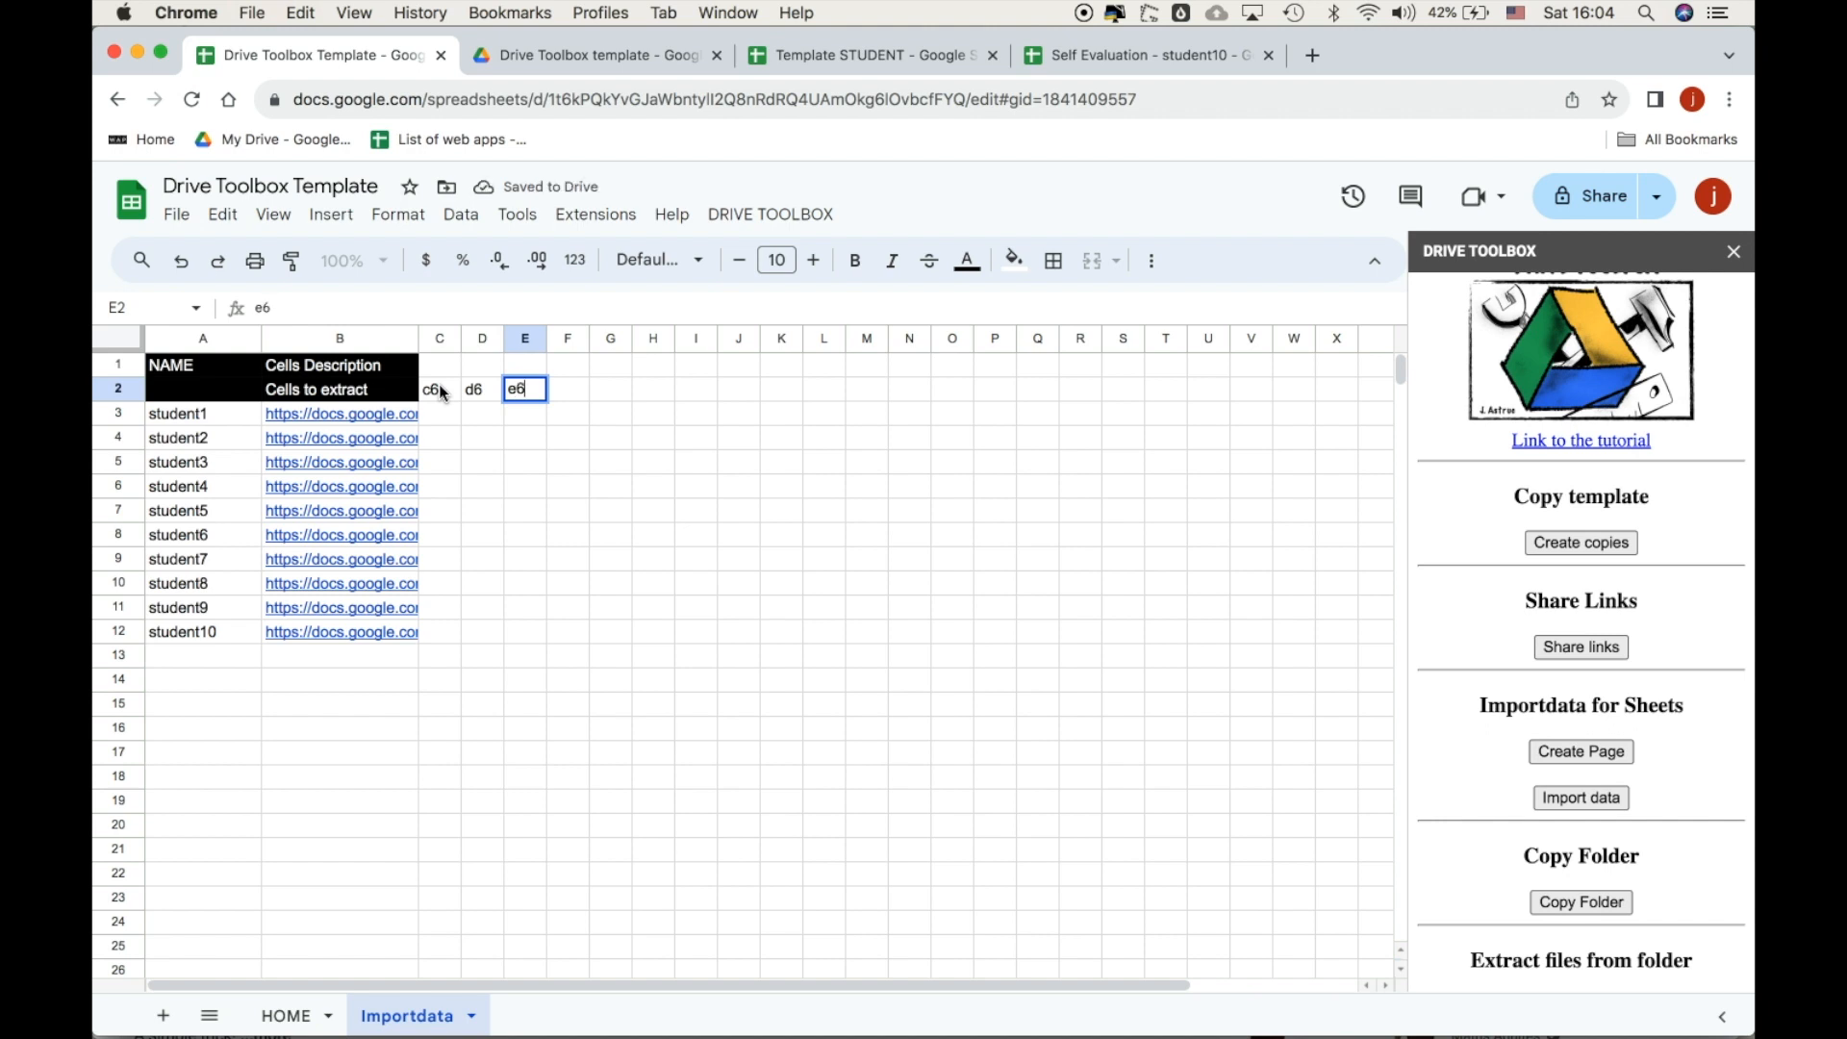
# Enter the cell descriptions "Question 1" in C1 and "Question 2" in F1 of the Importdata page.
pyautogui.click(436, 364)
pyautogui.write('Question 1')
pyautogui.press('Return')
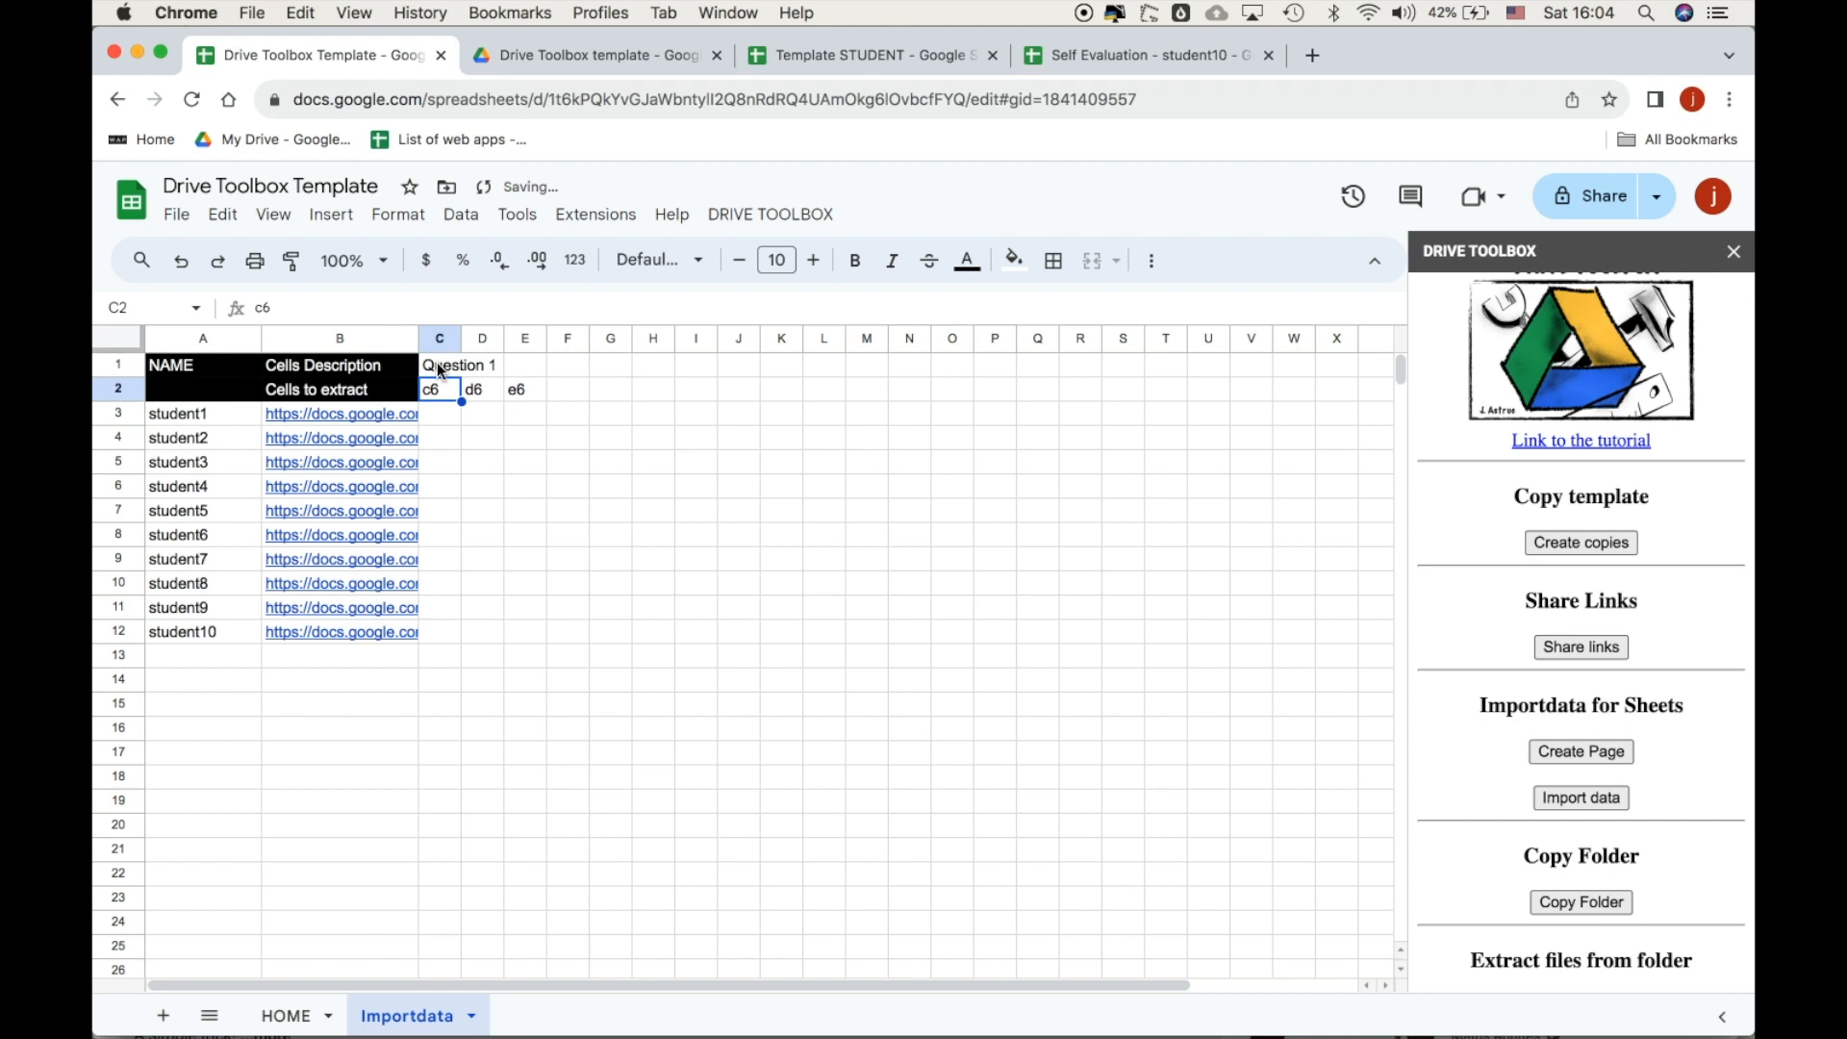
pyautogui.click(562, 367)
pyautogui.write('Question')
pyautogui.click(653, 414)
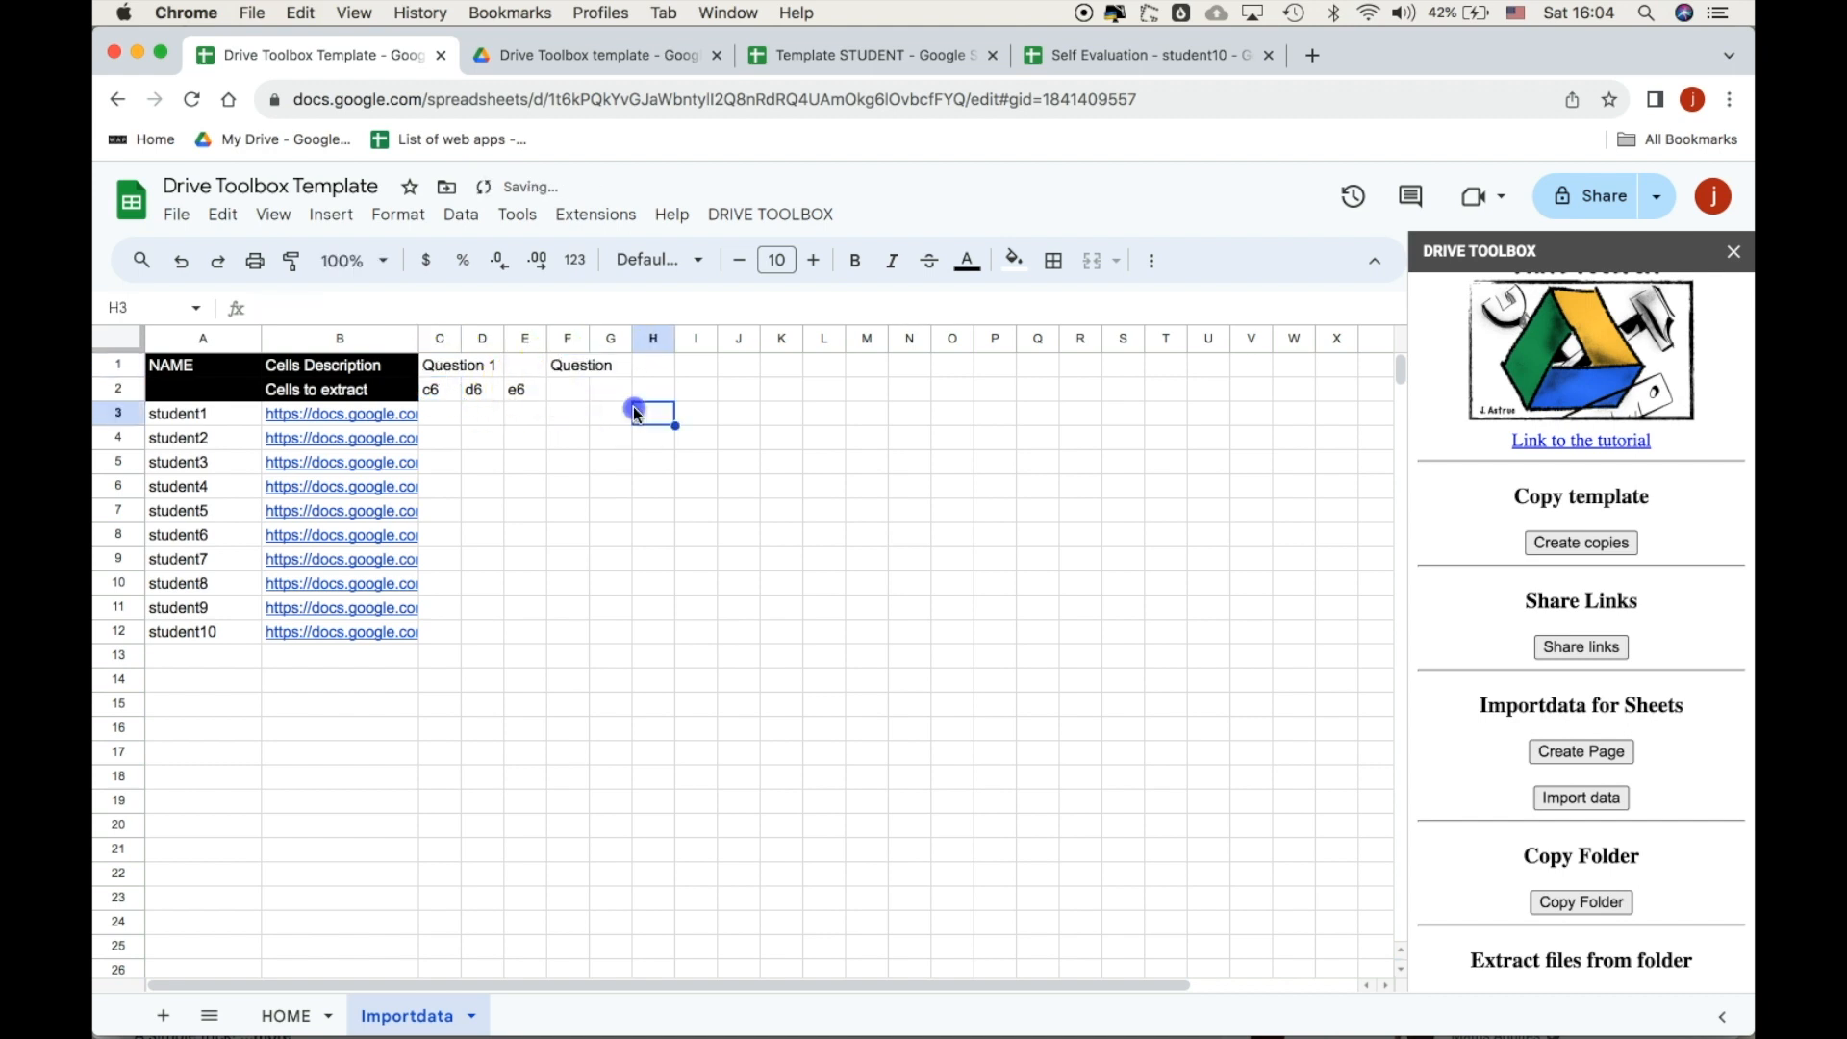
pyautogui.click(569, 365)
pyautogui.click(357, 308)
pyautogui.write('2')
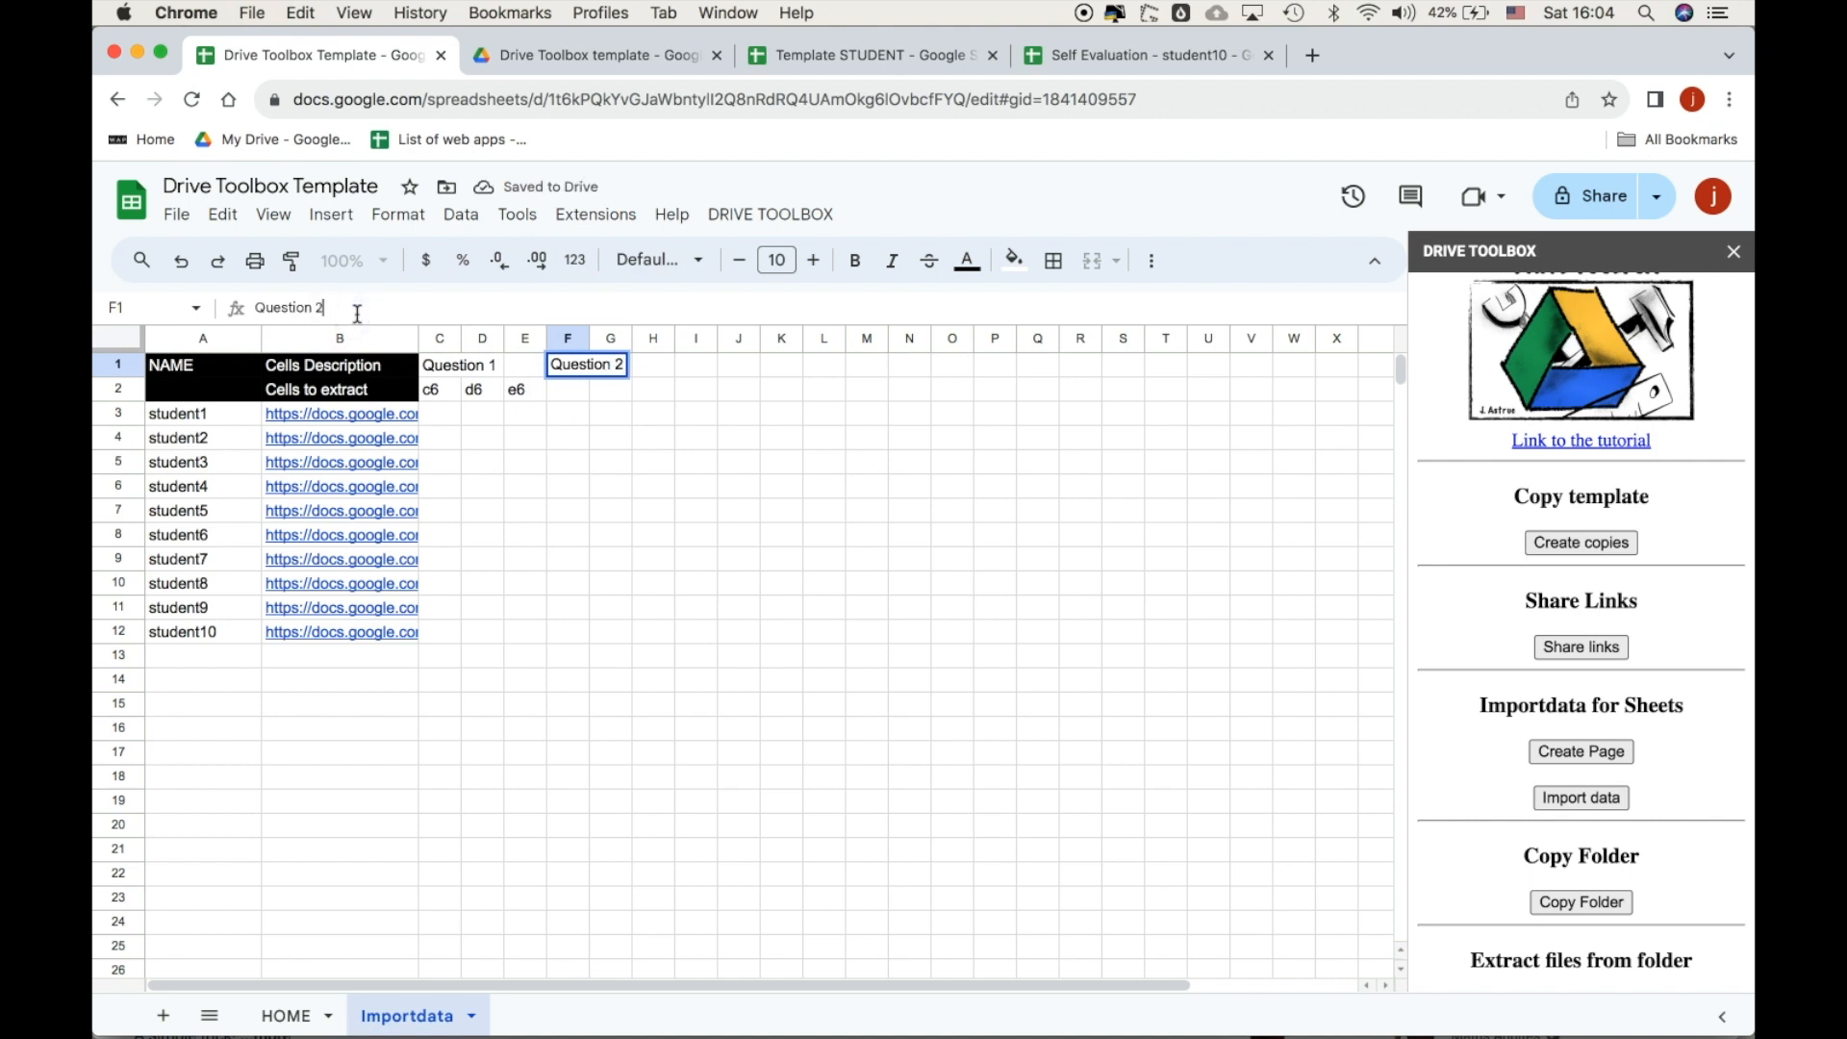
pyautogui.press('Return')
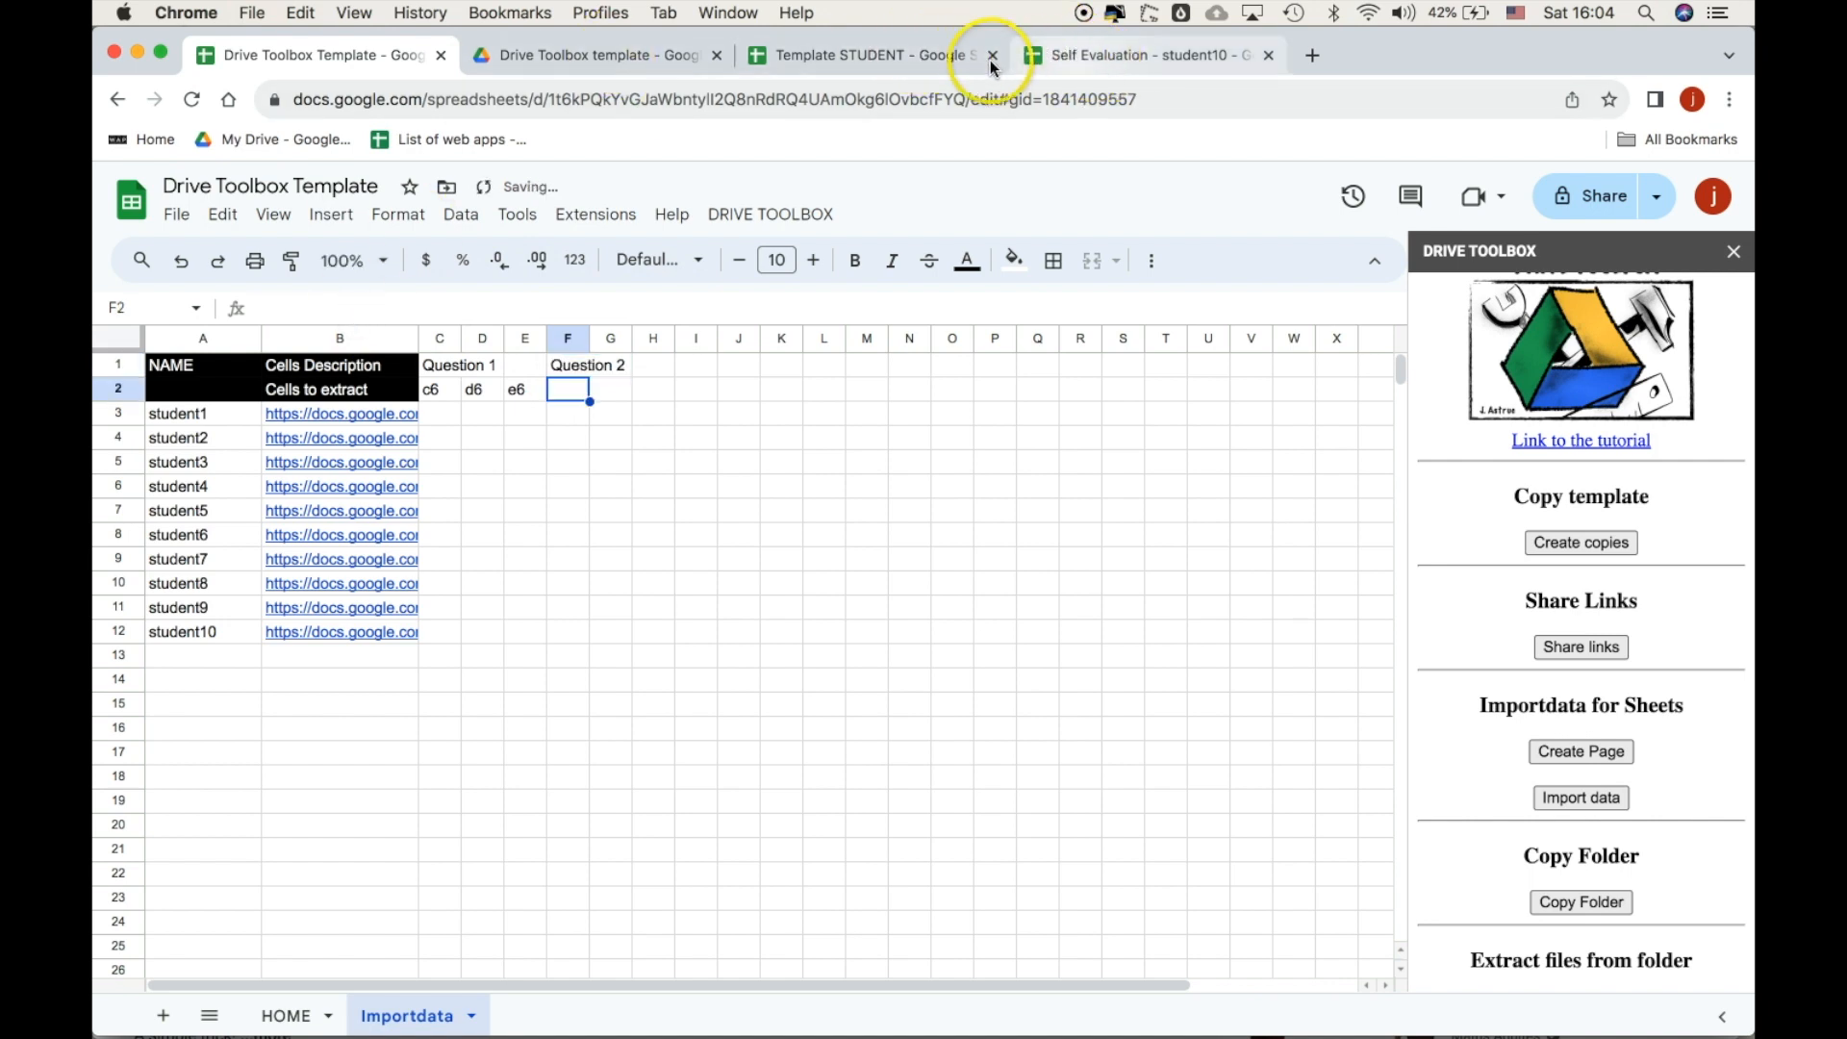
# Look up Question 2's answer cells in Template STUDENT and enter c7, d7 and e7 as cells to extract in Importdata F2:H2.
pyautogui.click(910, 53)
pyautogui.click(344, 612)
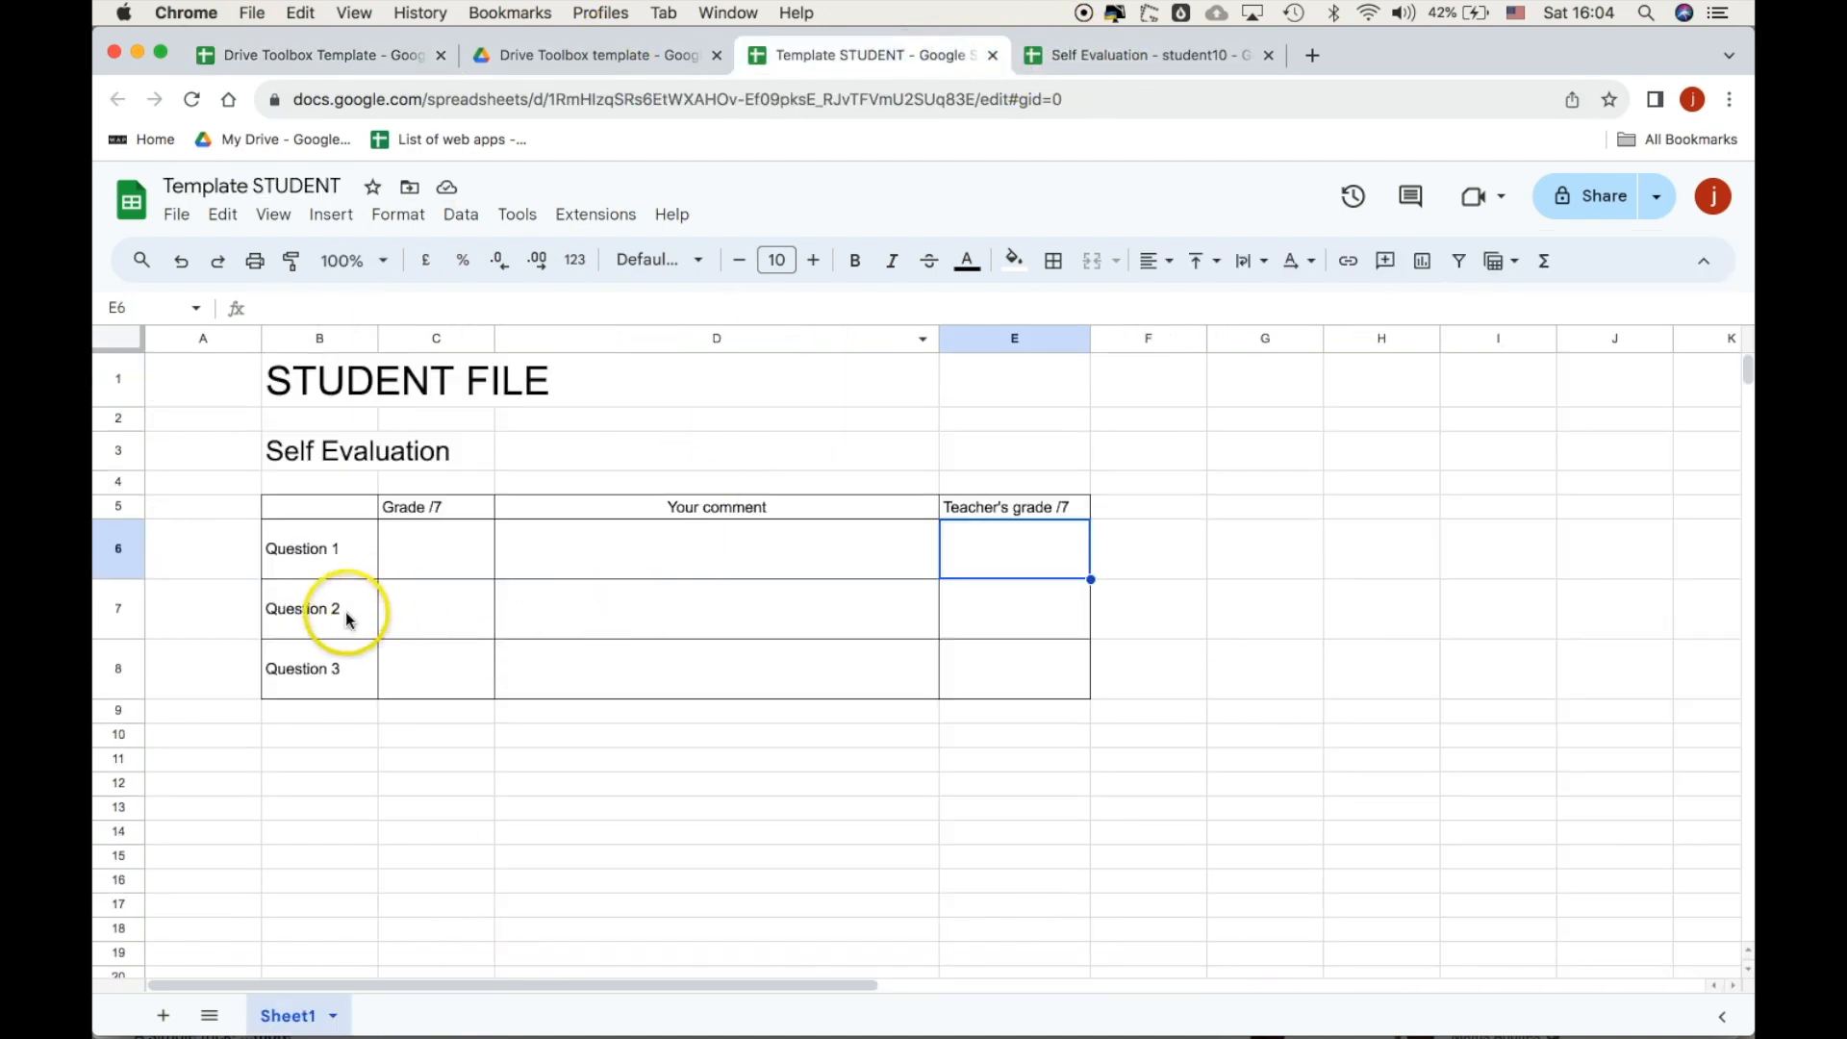
pyautogui.click(429, 618)
pyautogui.click(443, 615)
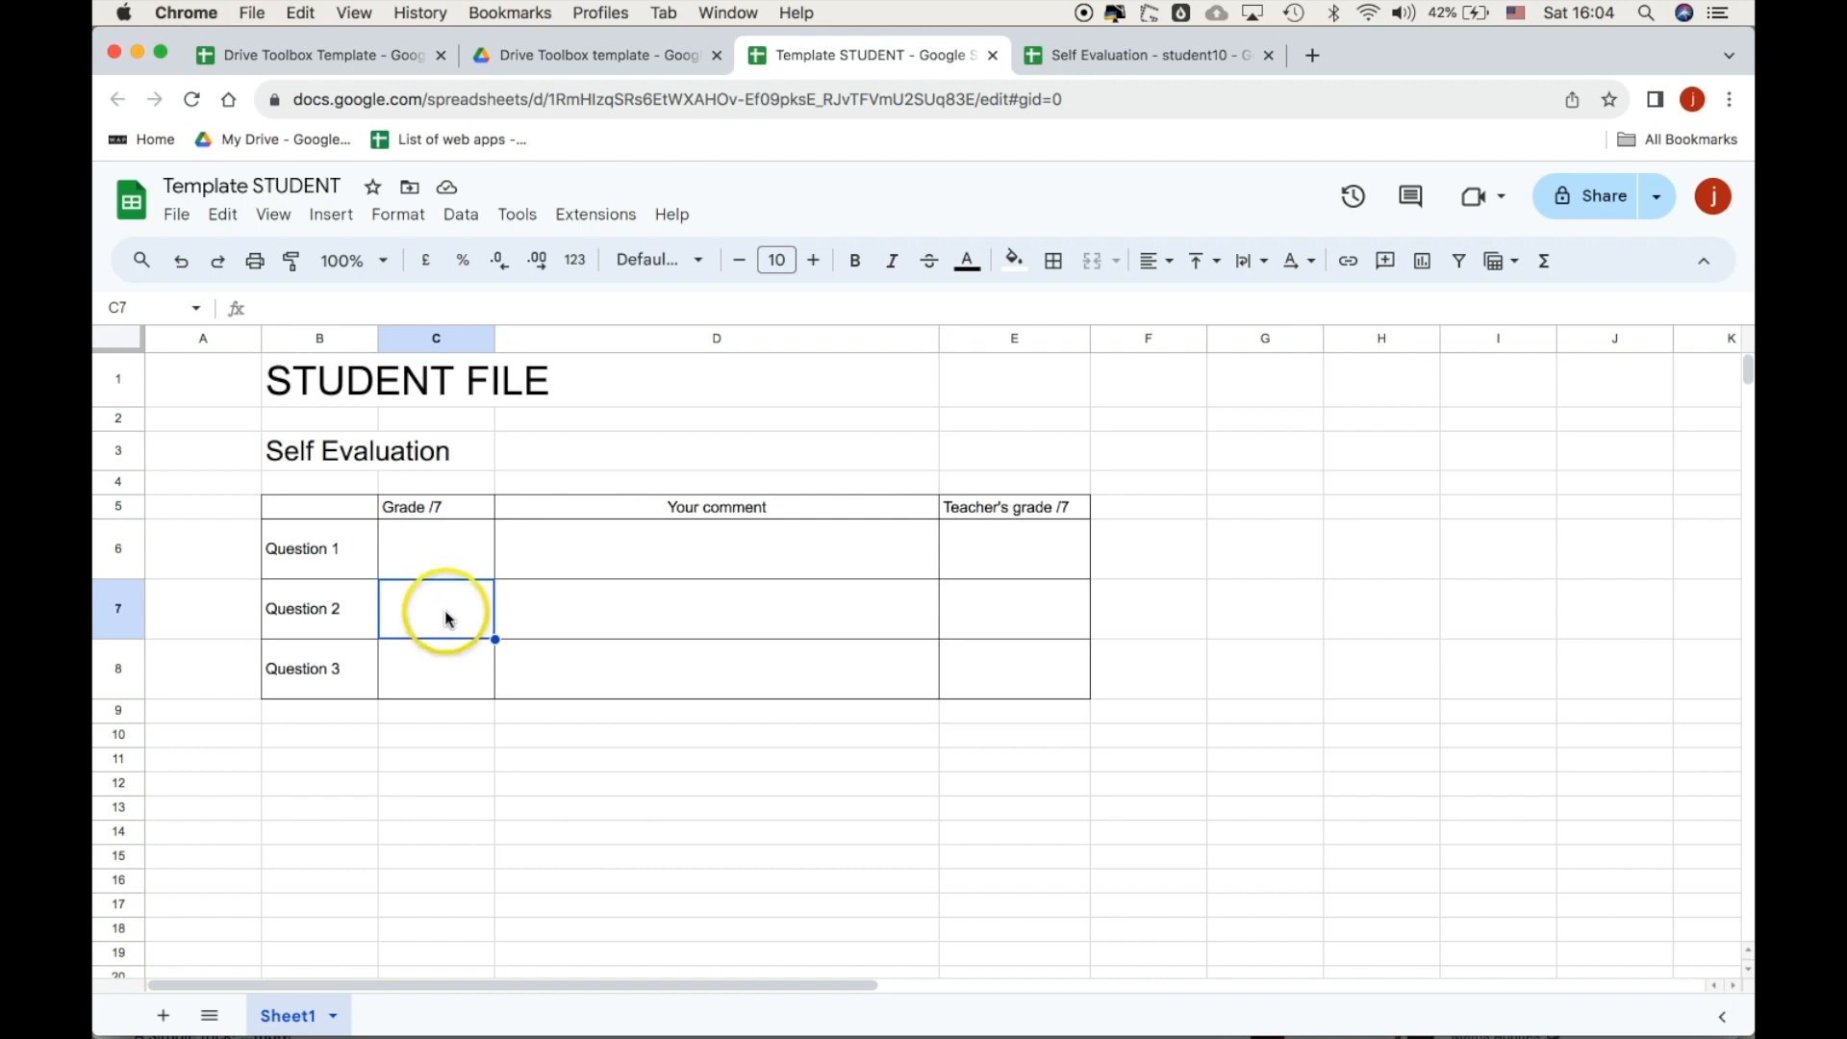
pyautogui.click(623, 618)
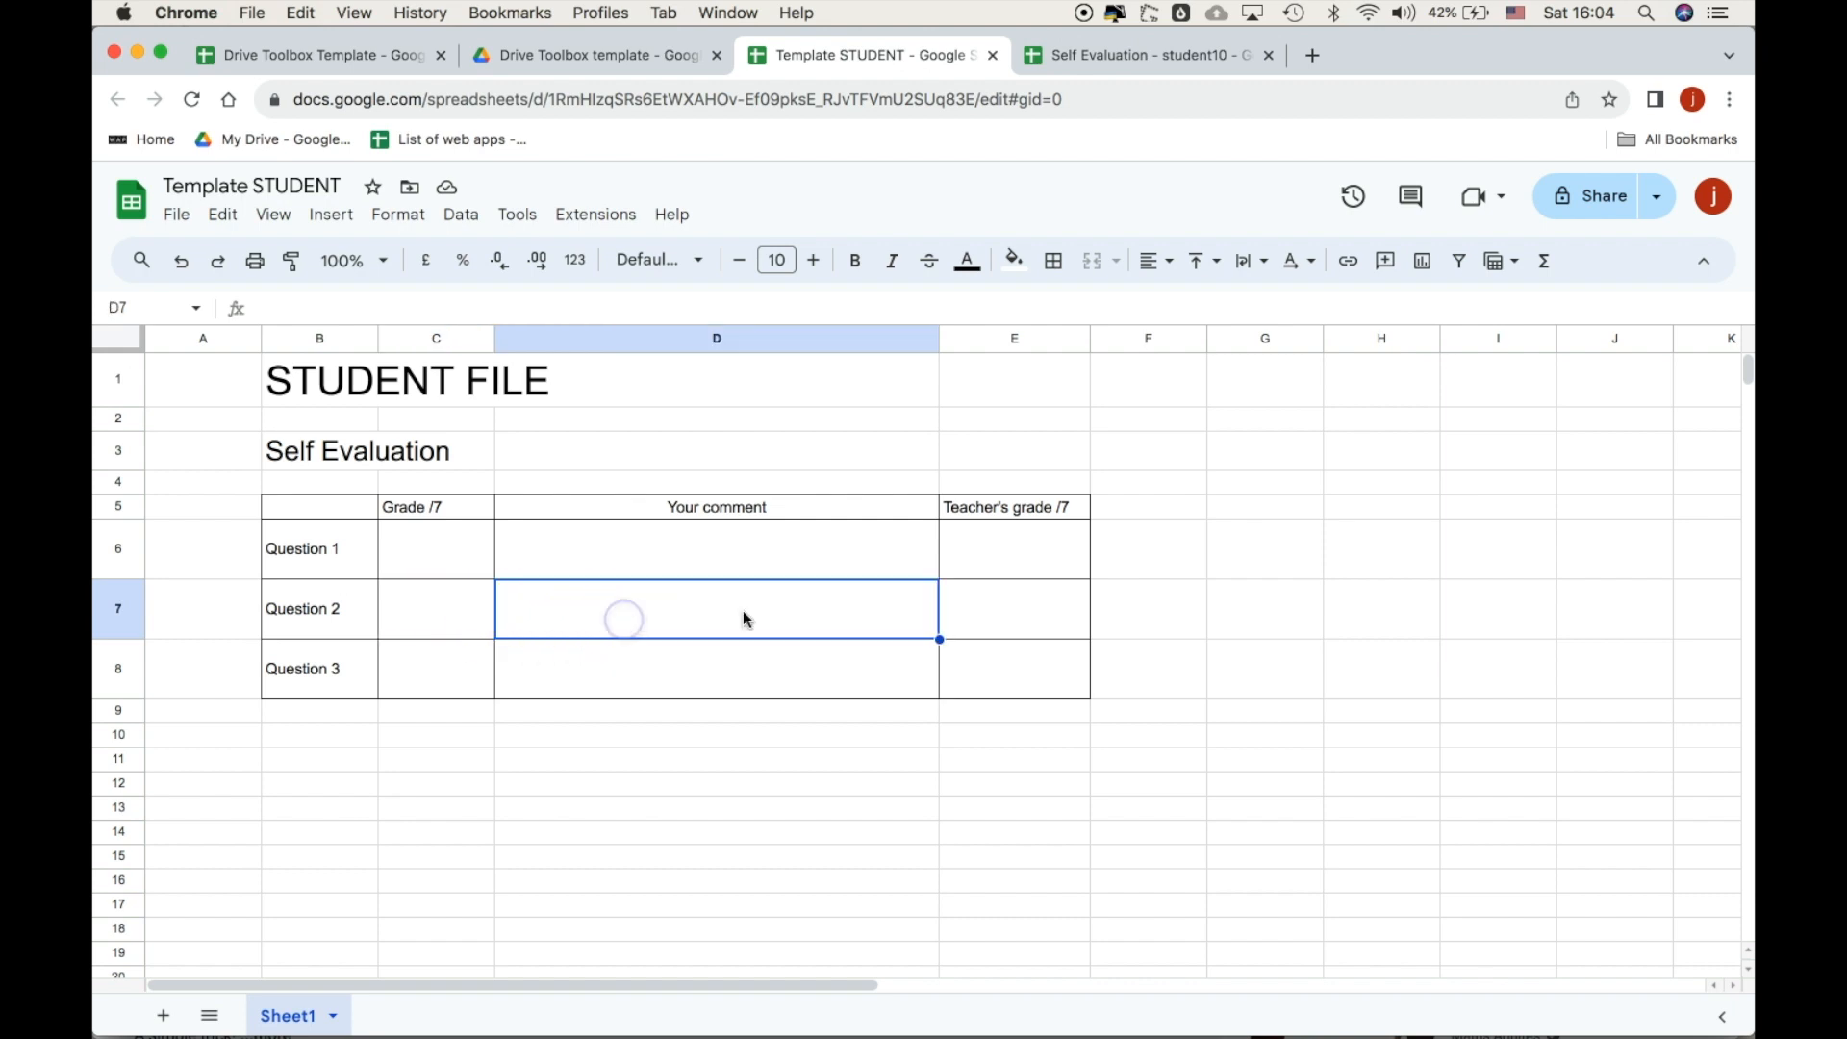
pyautogui.click(1029, 604)
pyautogui.click(318, 55)
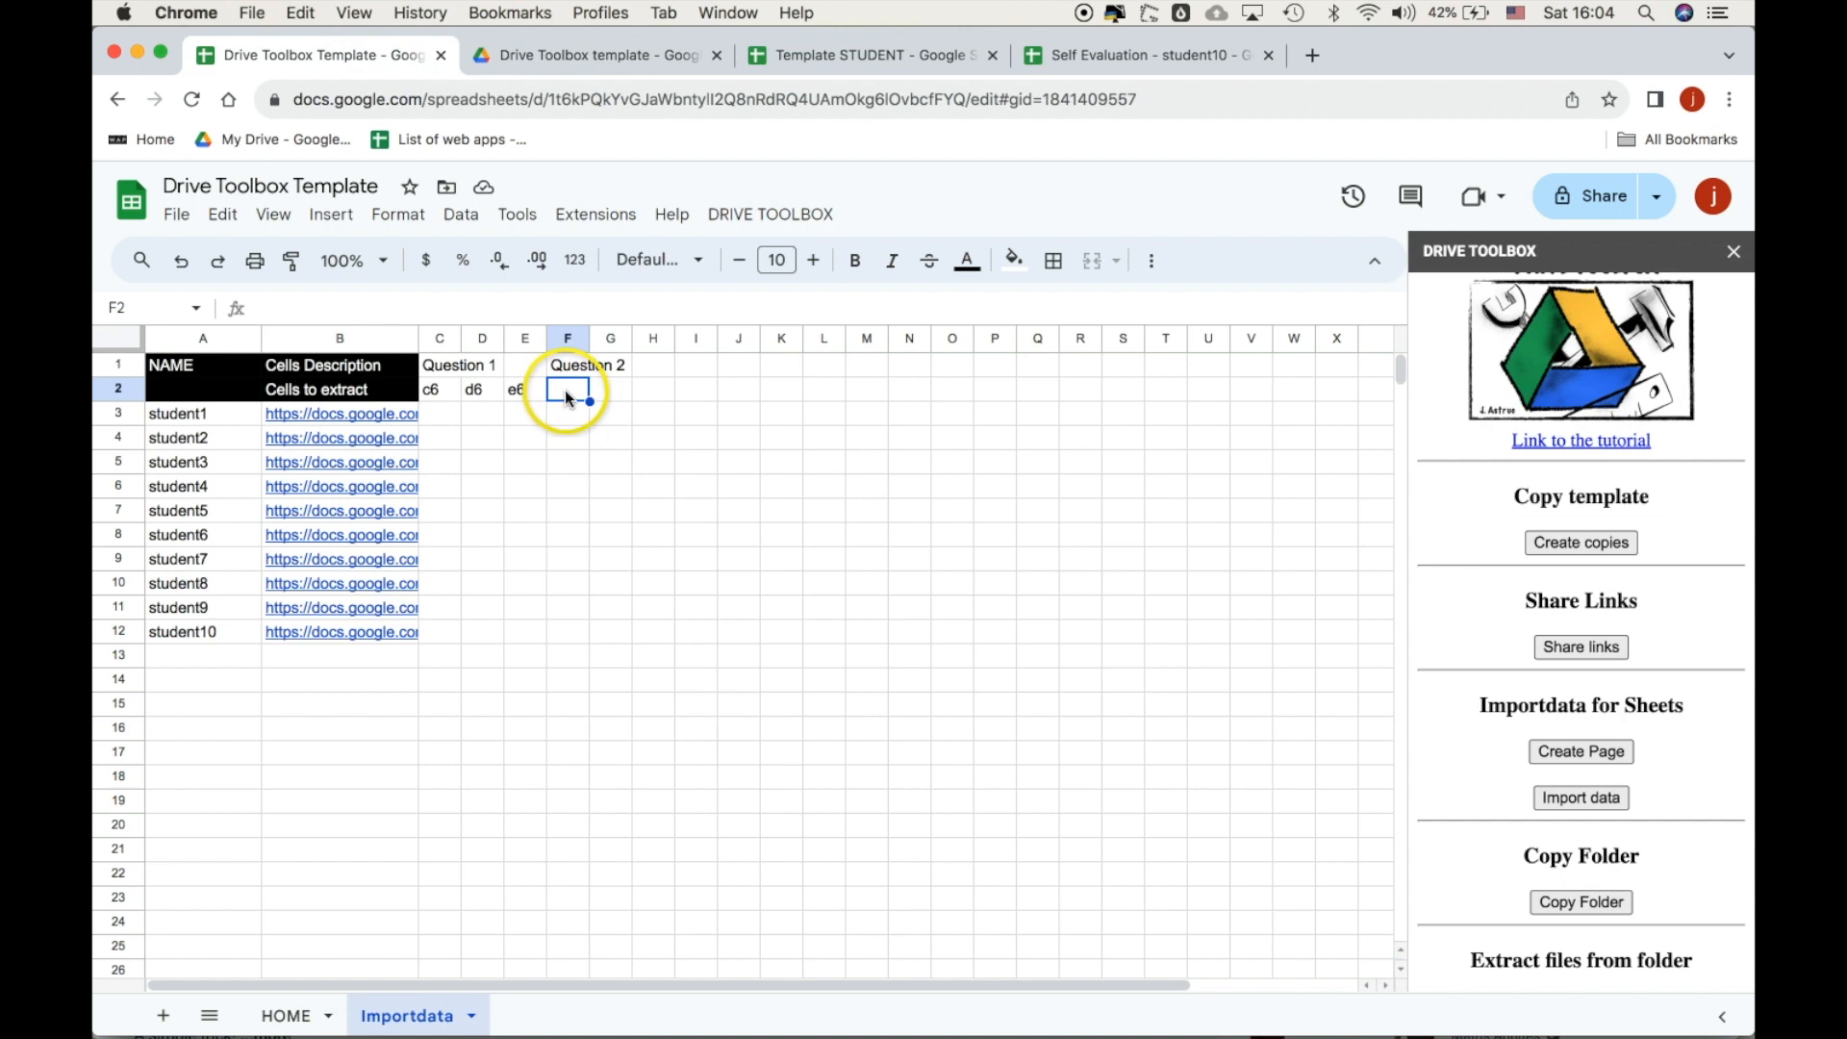
pyautogui.write('e')
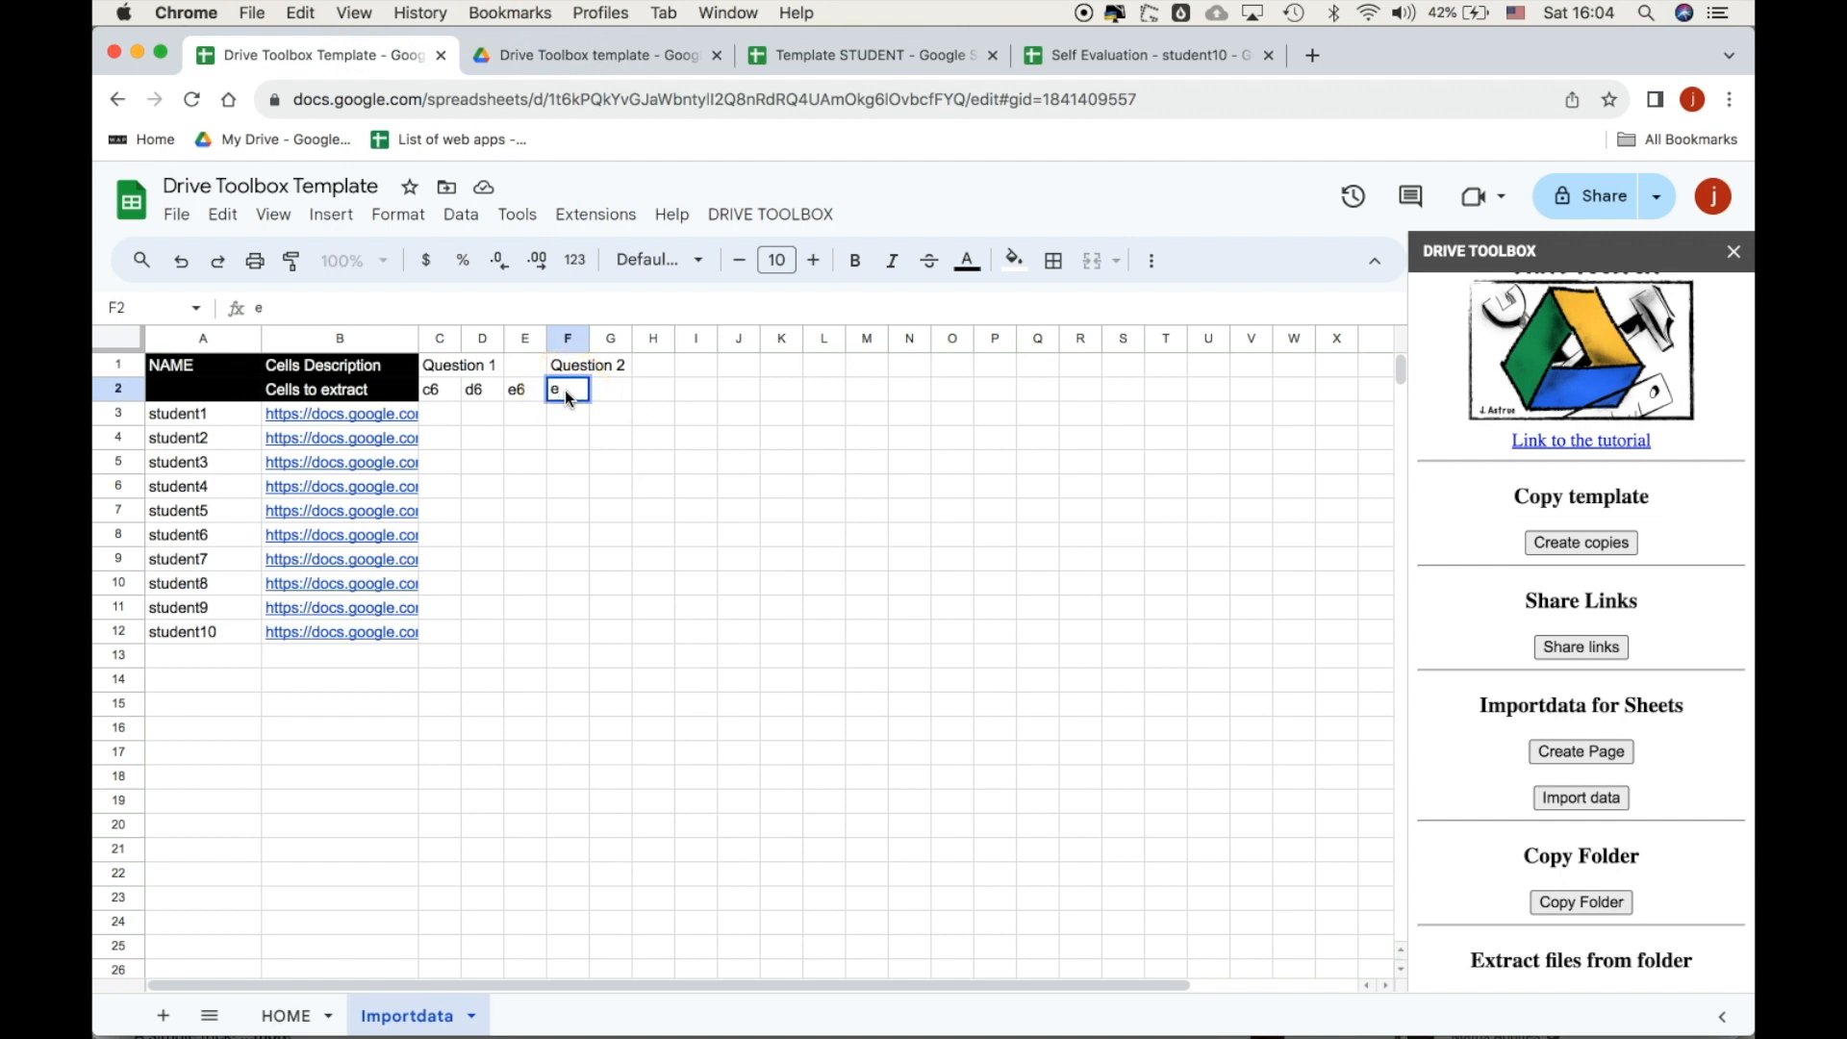
pyautogui.press('BackSpace')
pyautogui.write('c7')
pyautogui.press('Tab')
pyautogui.write('d7')
pyautogui.press('Tab')
pyautogui.write('e7')
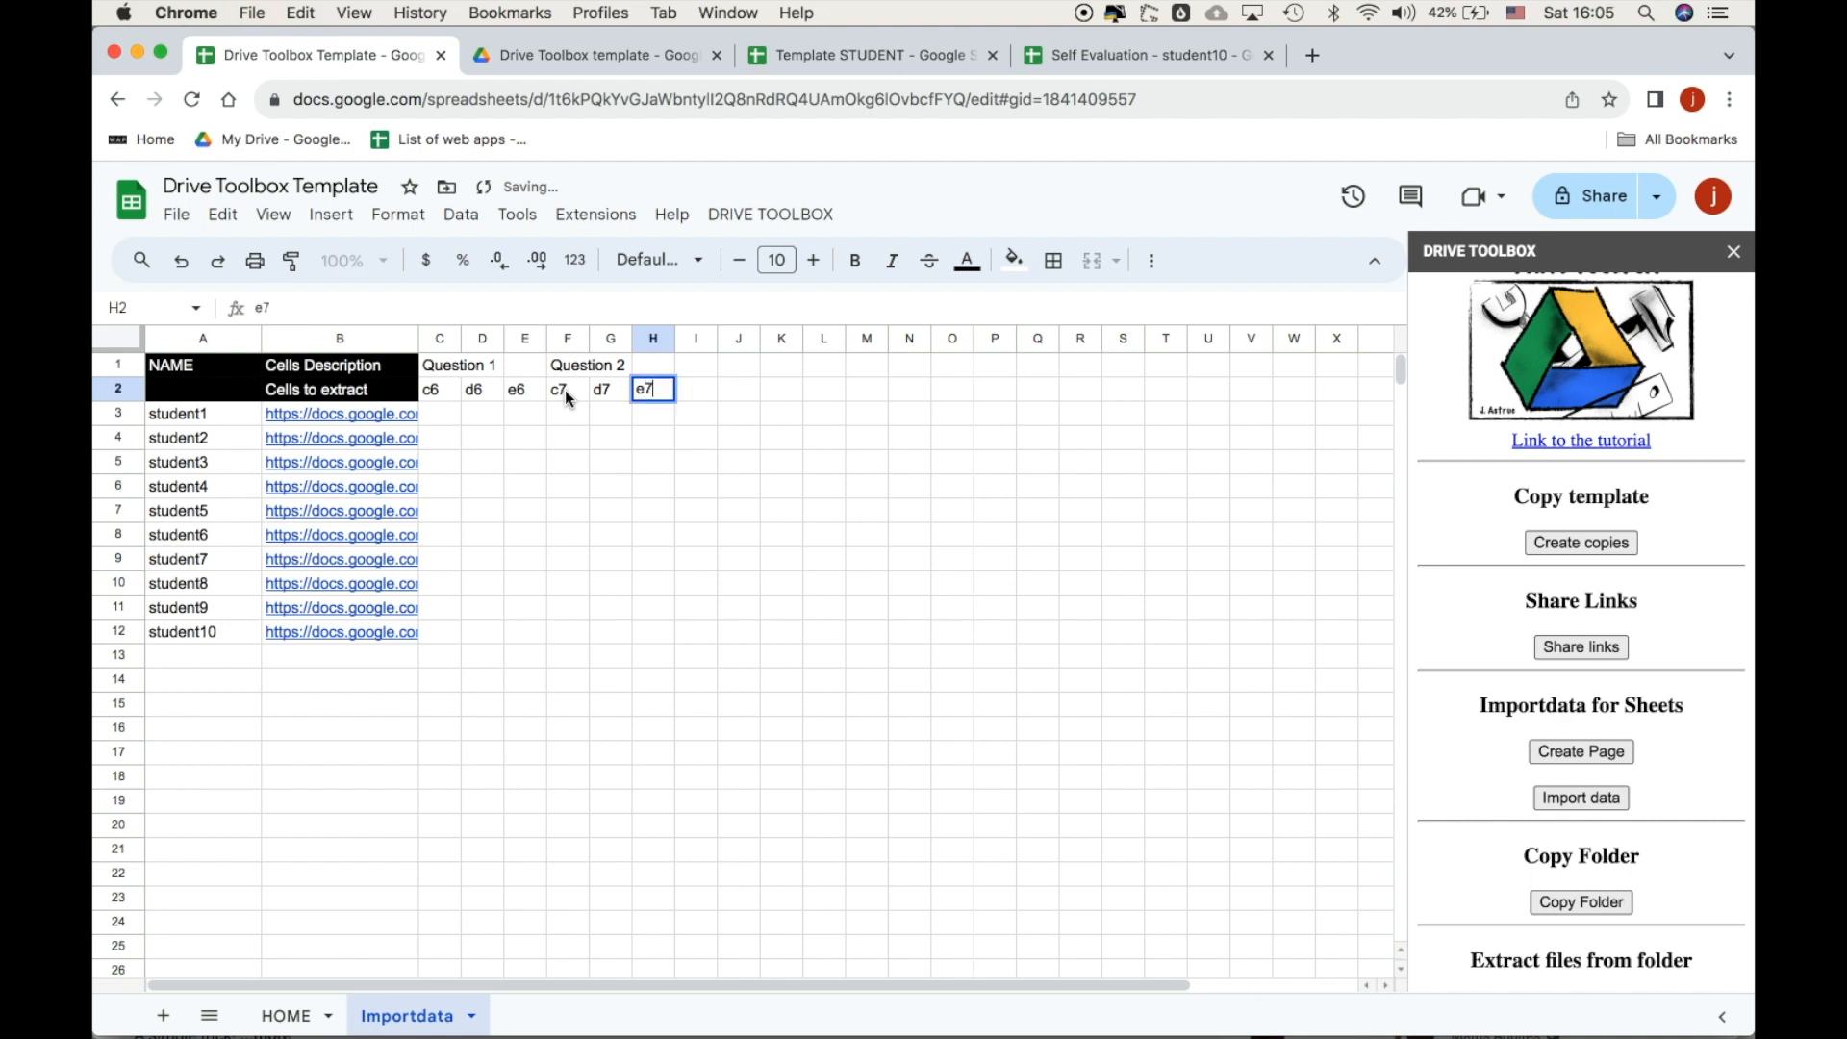
# Enter c8, d8 and e8 as cells to extract in Importdata I2:K2 and the description "Question 3" in I1.
pyautogui.press('Tab')
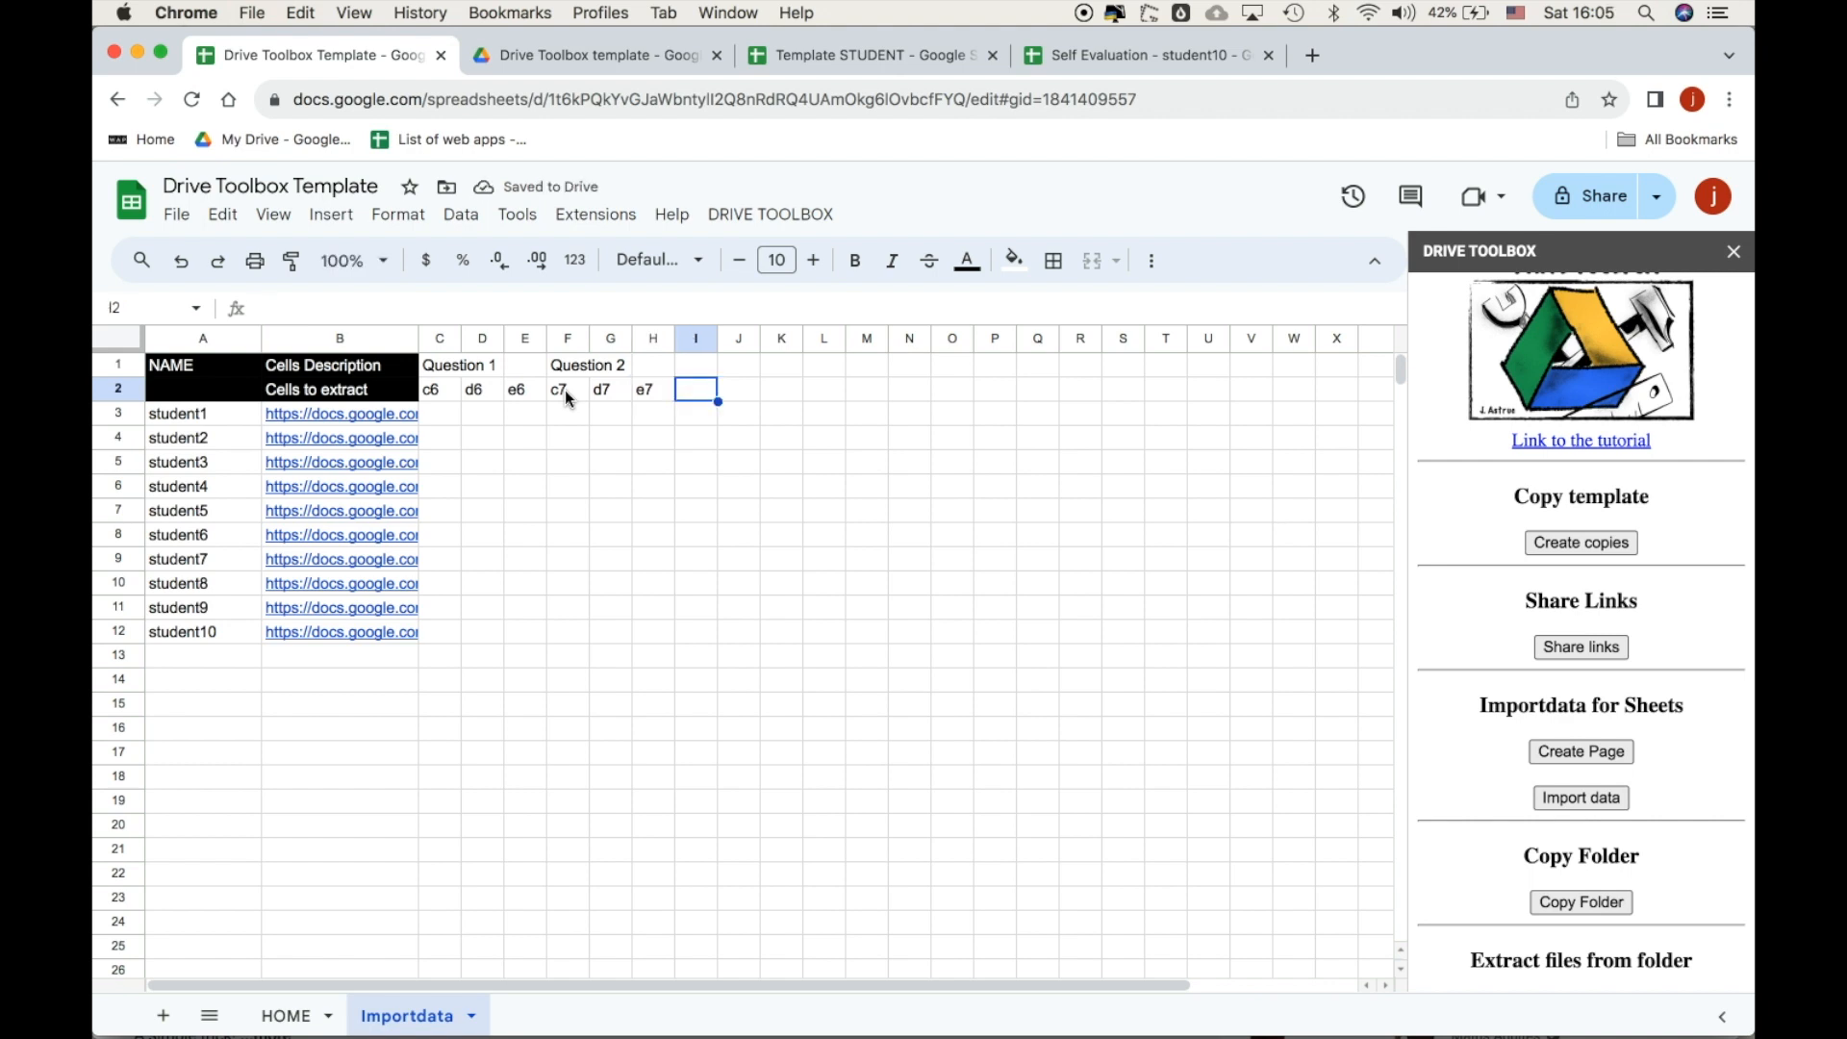
pyautogui.write('c8')
pyautogui.press('Tab')
pyautogui.write('d8')
pyautogui.press('Tab')
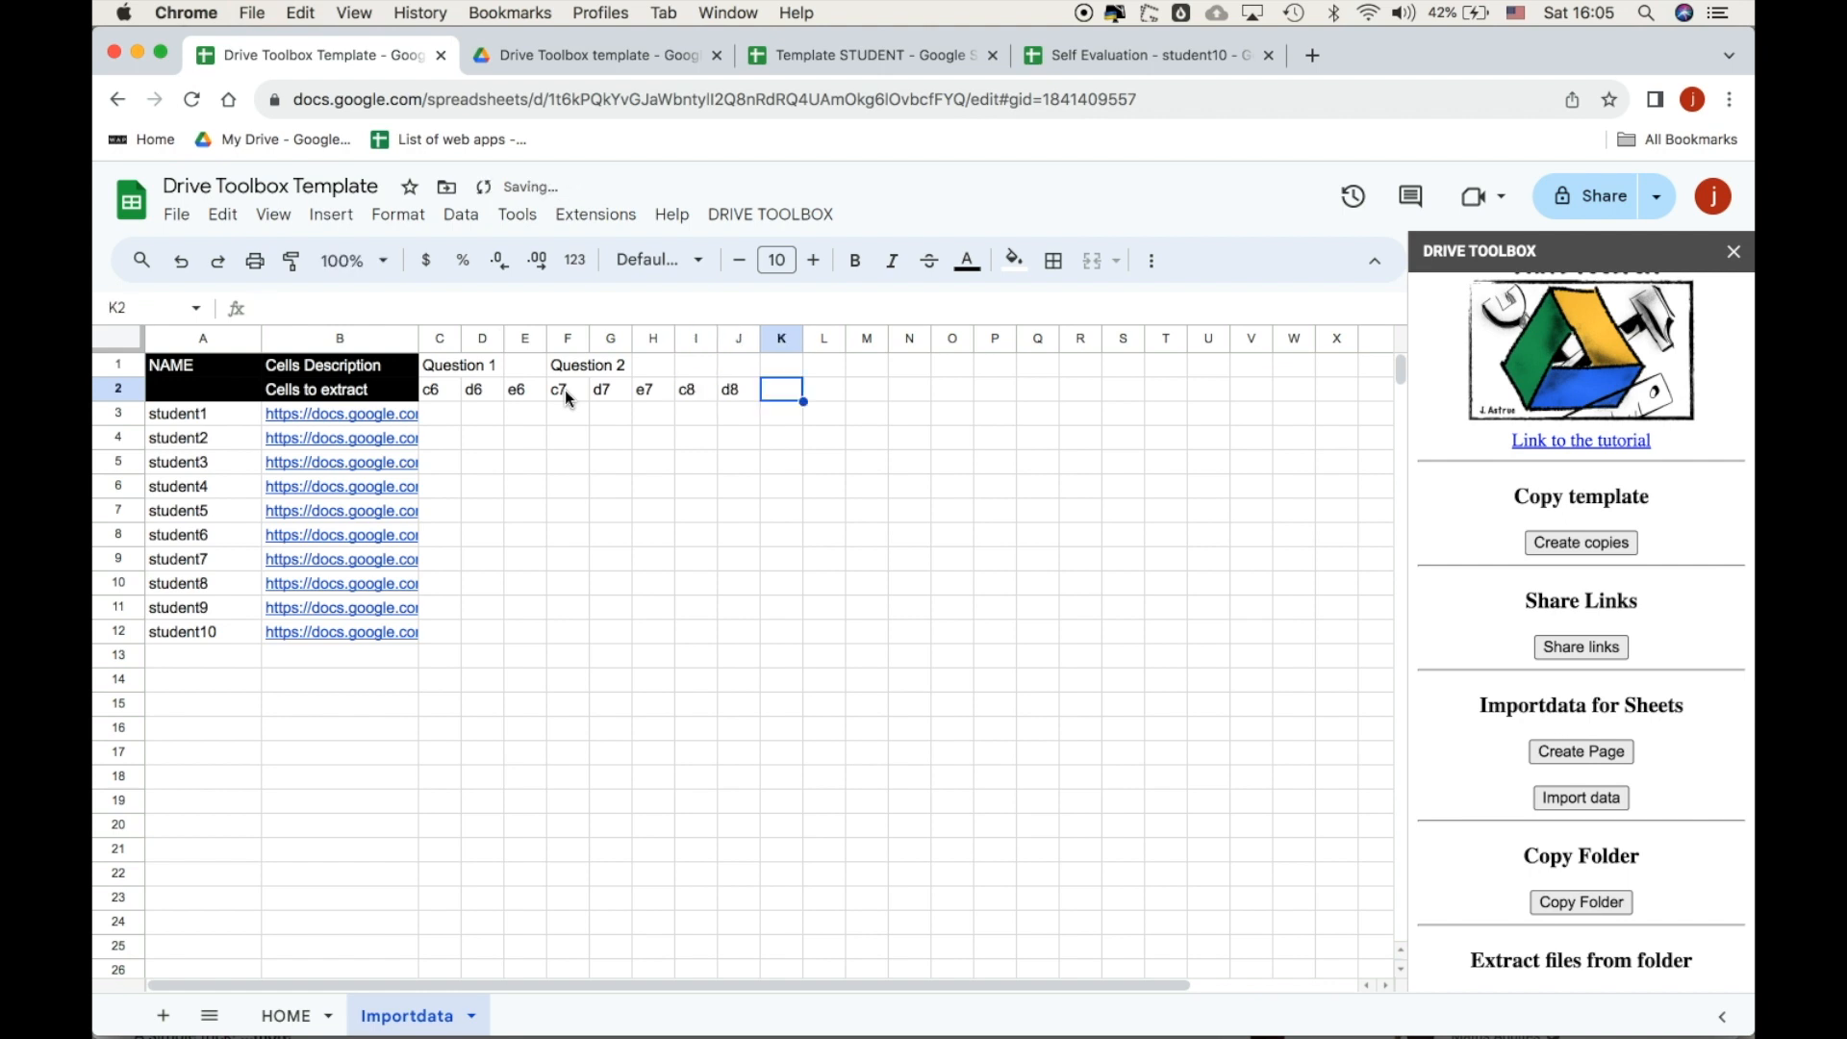
pyautogui.write('e8')
pyautogui.click(586, 394)
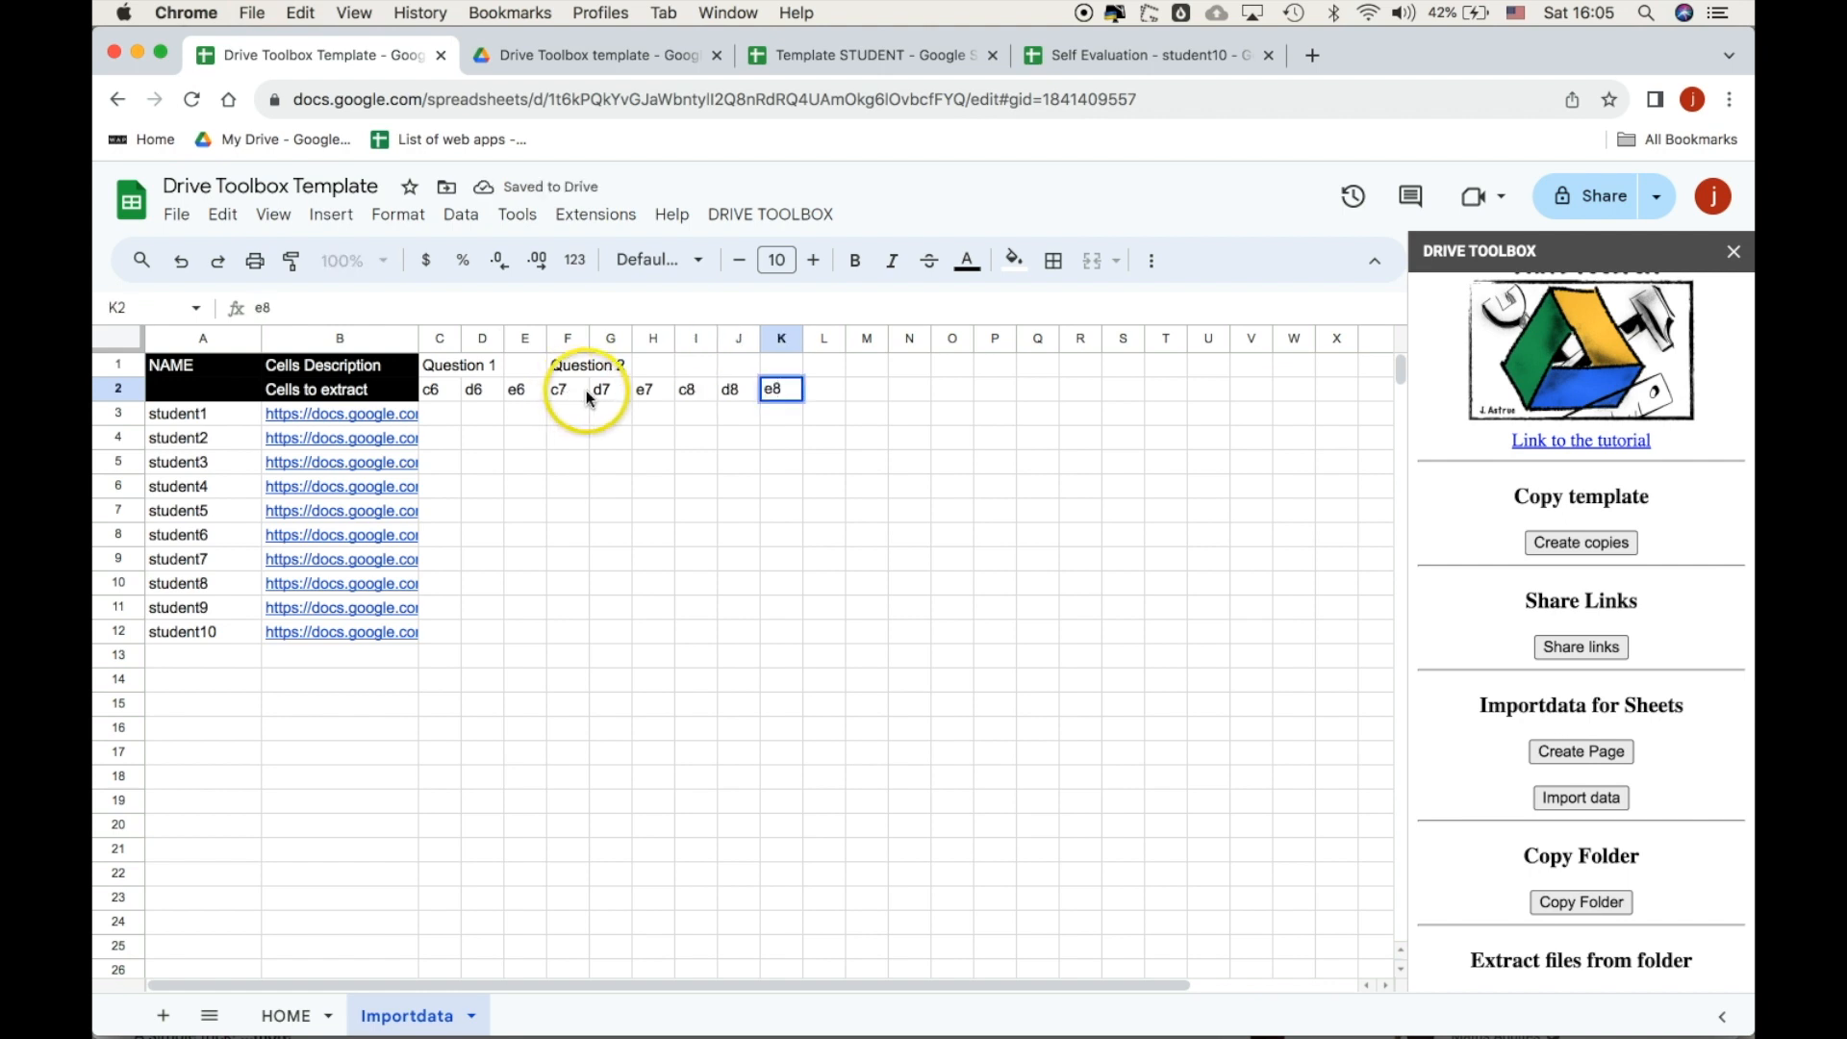
pyautogui.click(686, 370)
pyautogui.write('Question 3')
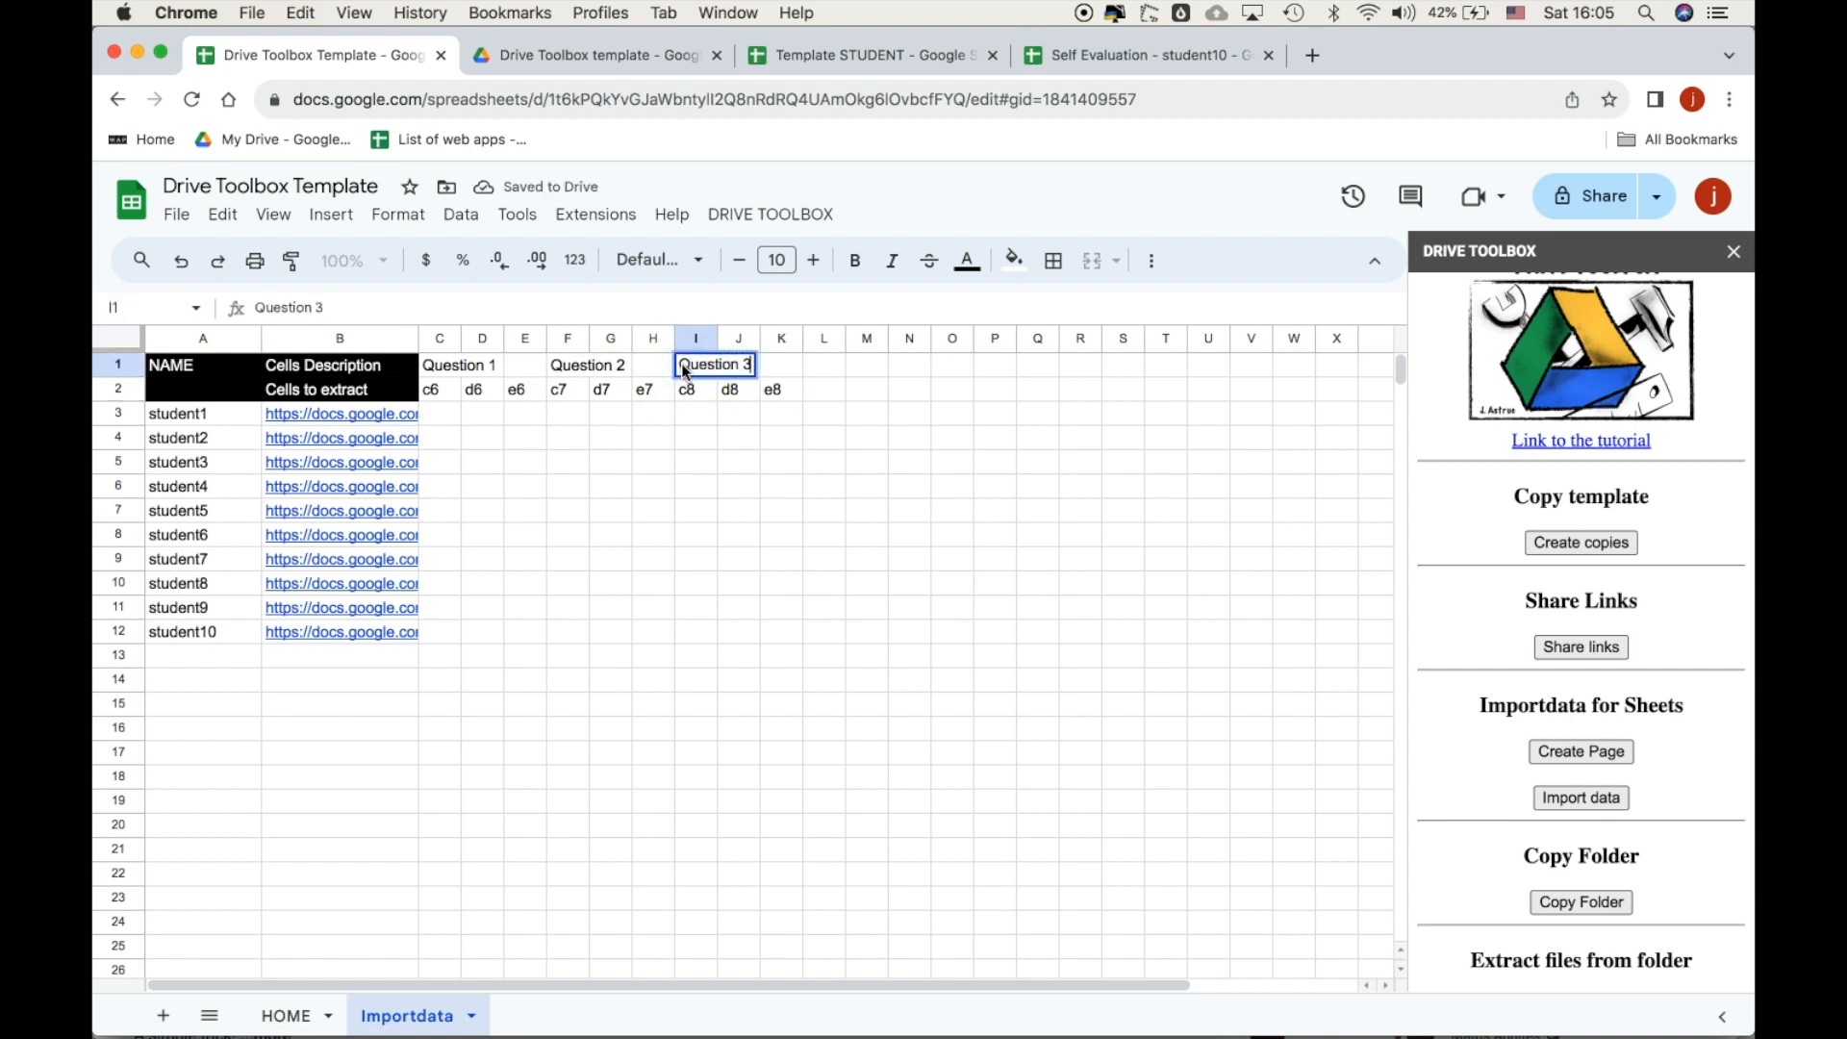
pyautogui.press('Return')
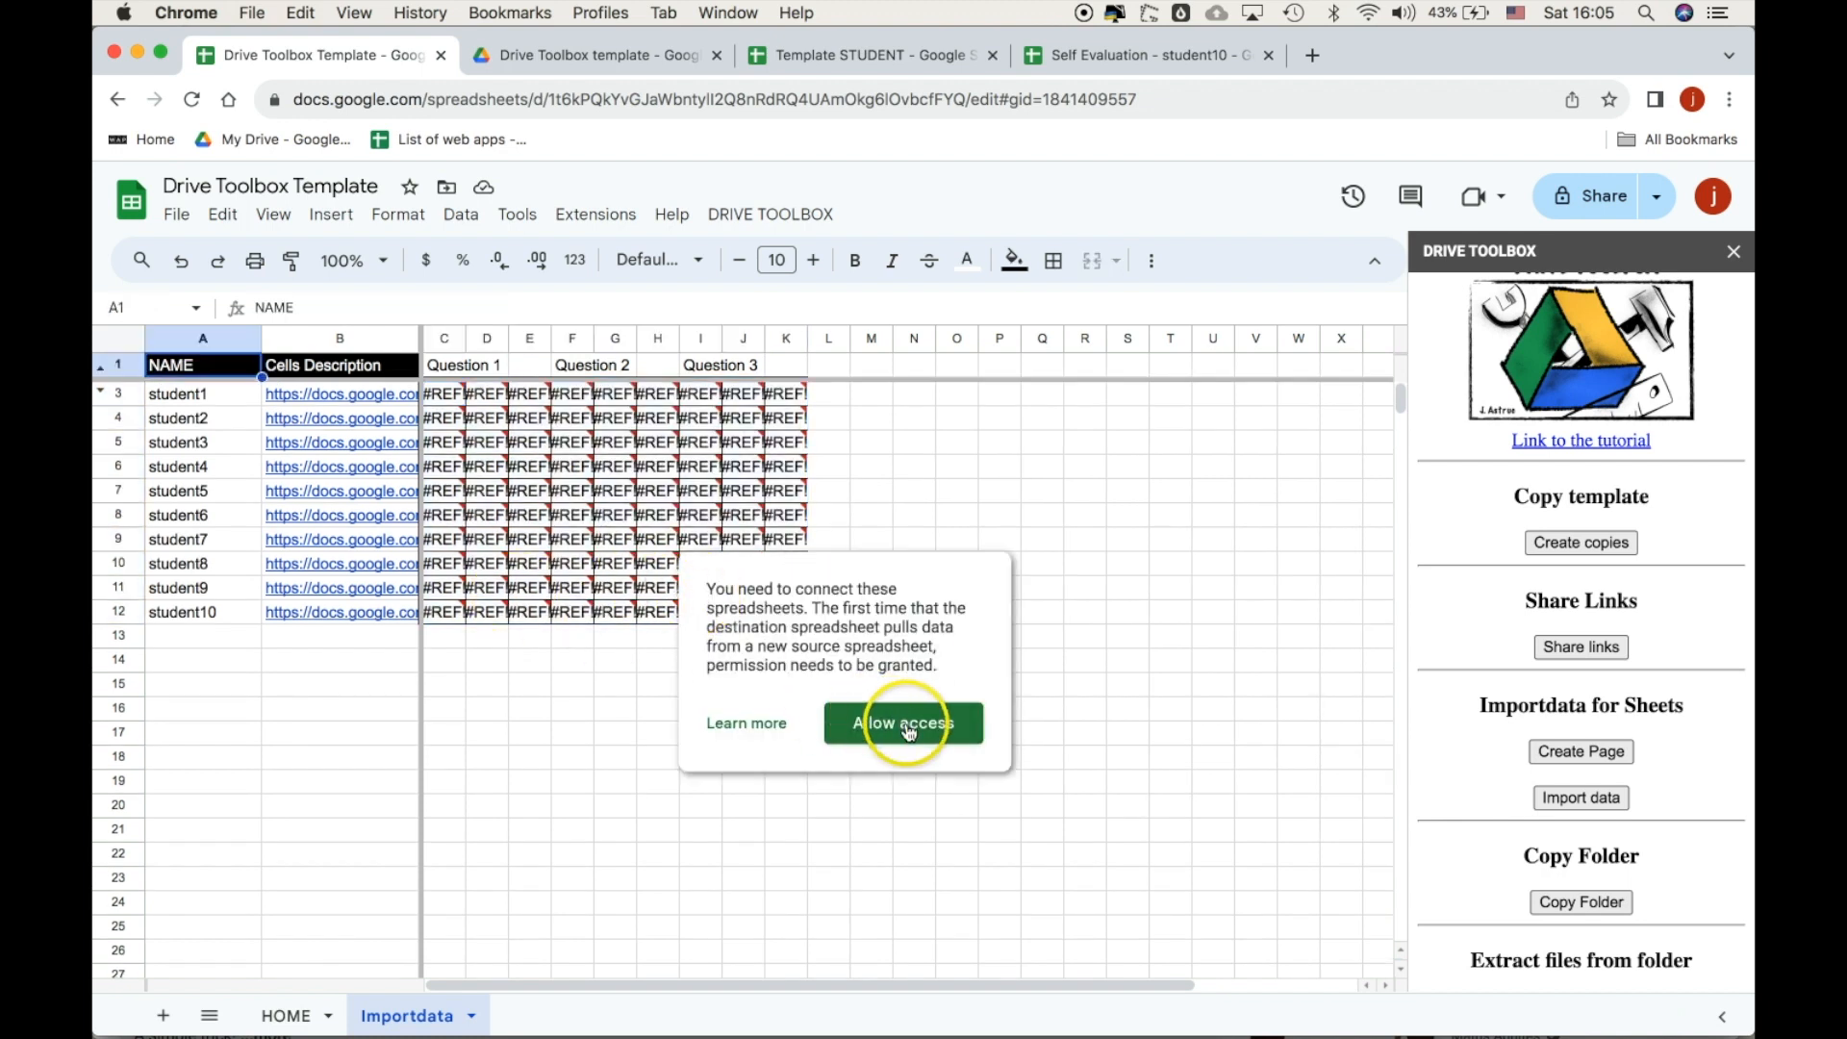
# Allow the Importdata page access to the linked spreadsheets of student8, student1, student2 and student3.
pyautogui.click(908, 730)
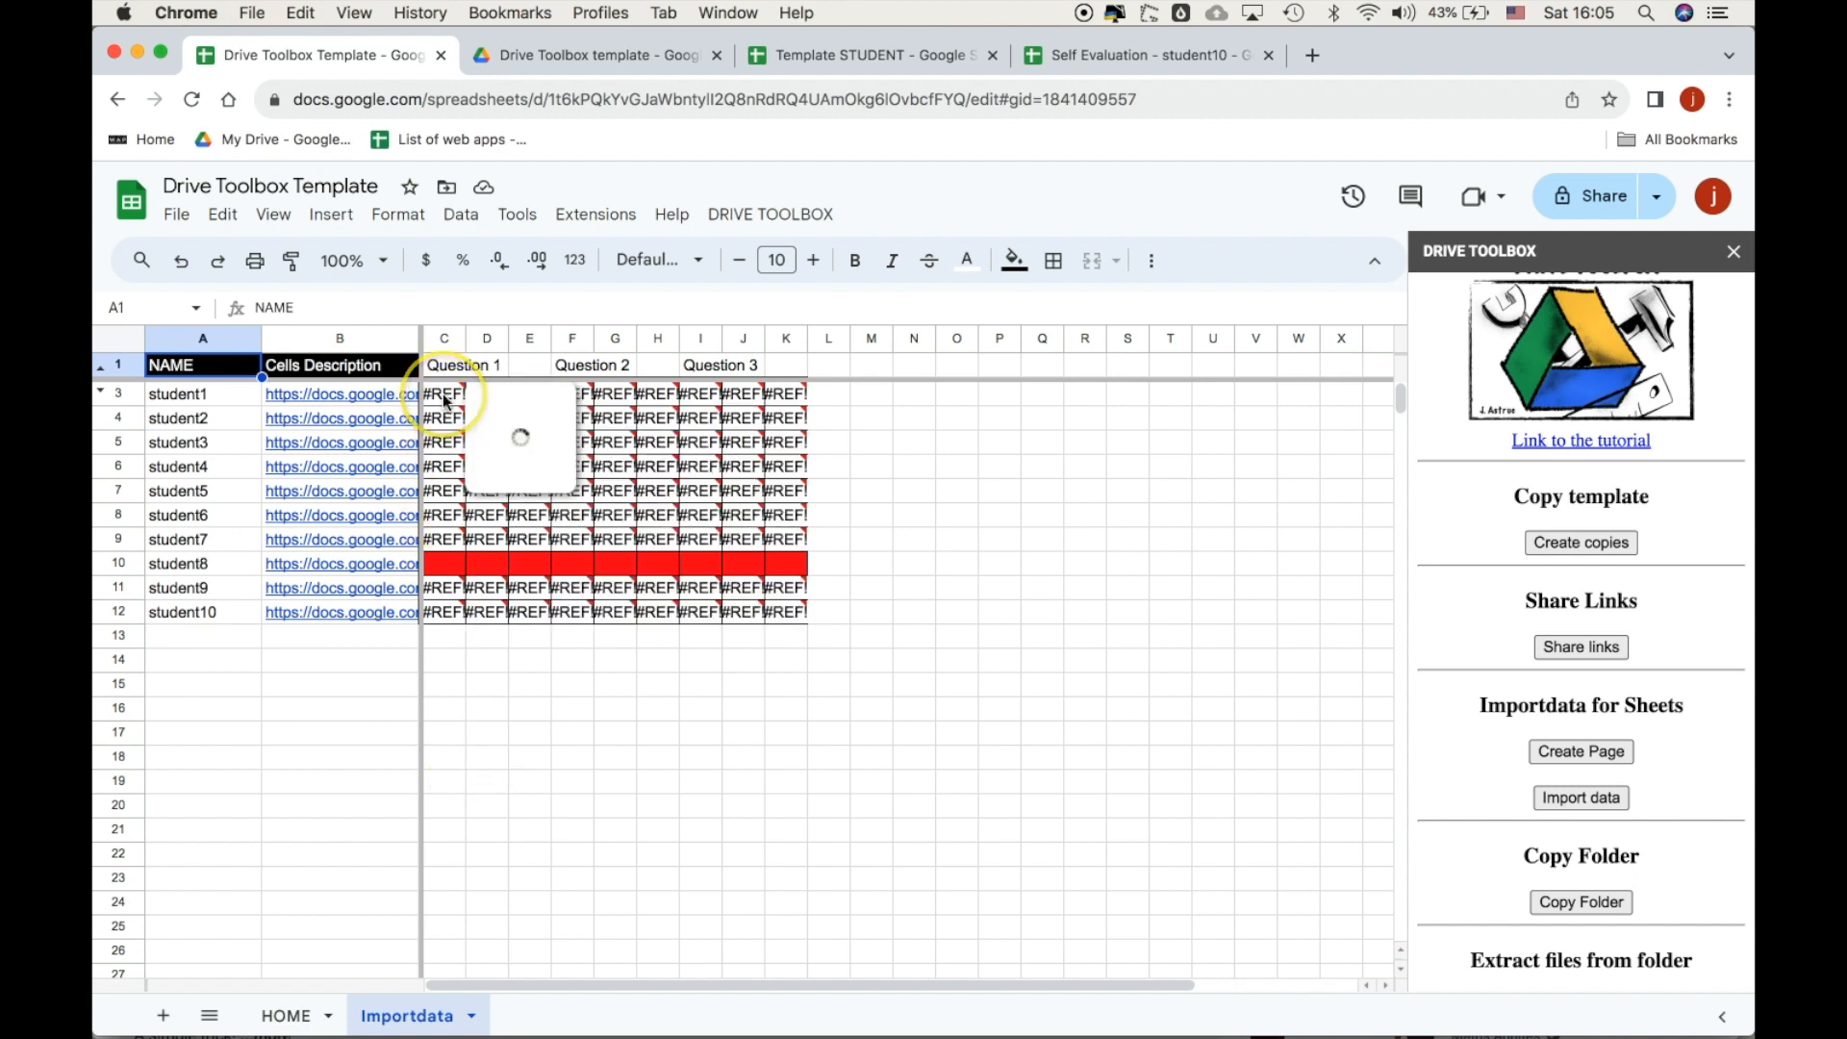
pyautogui.moveTo(446, 400)
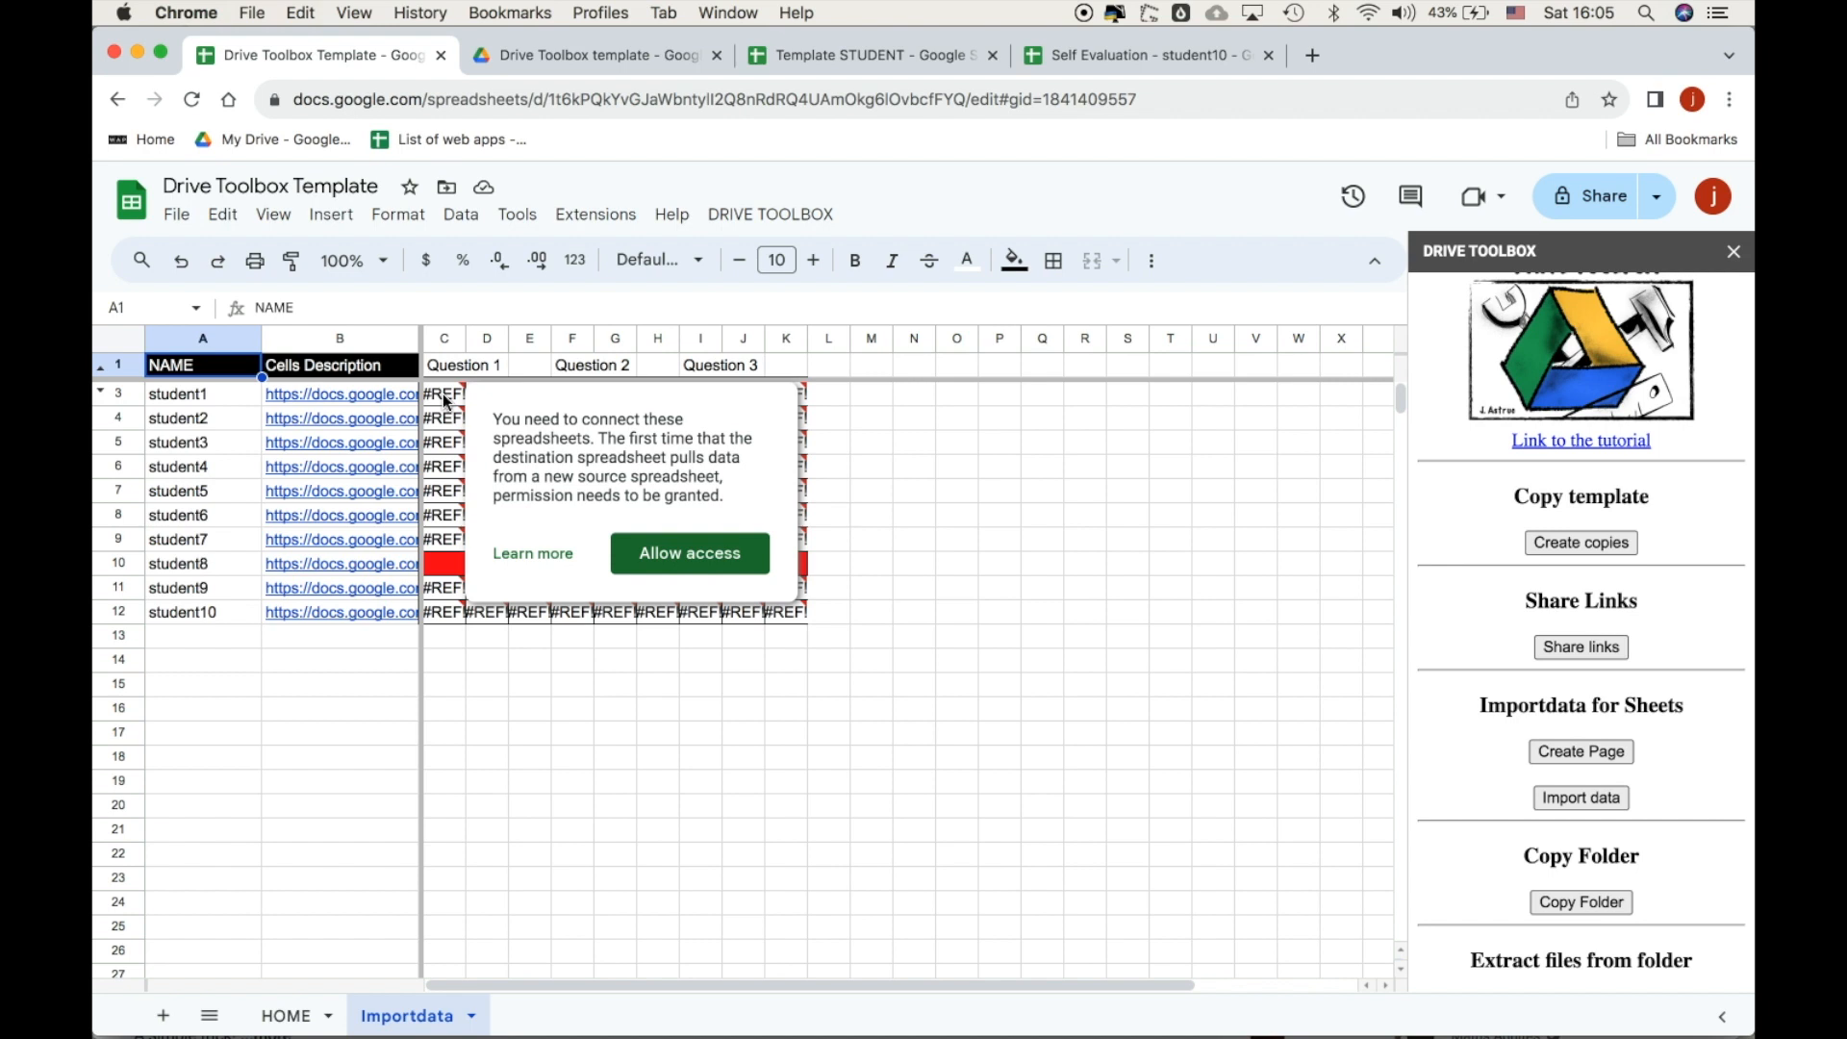
pyautogui.click(448, 405)
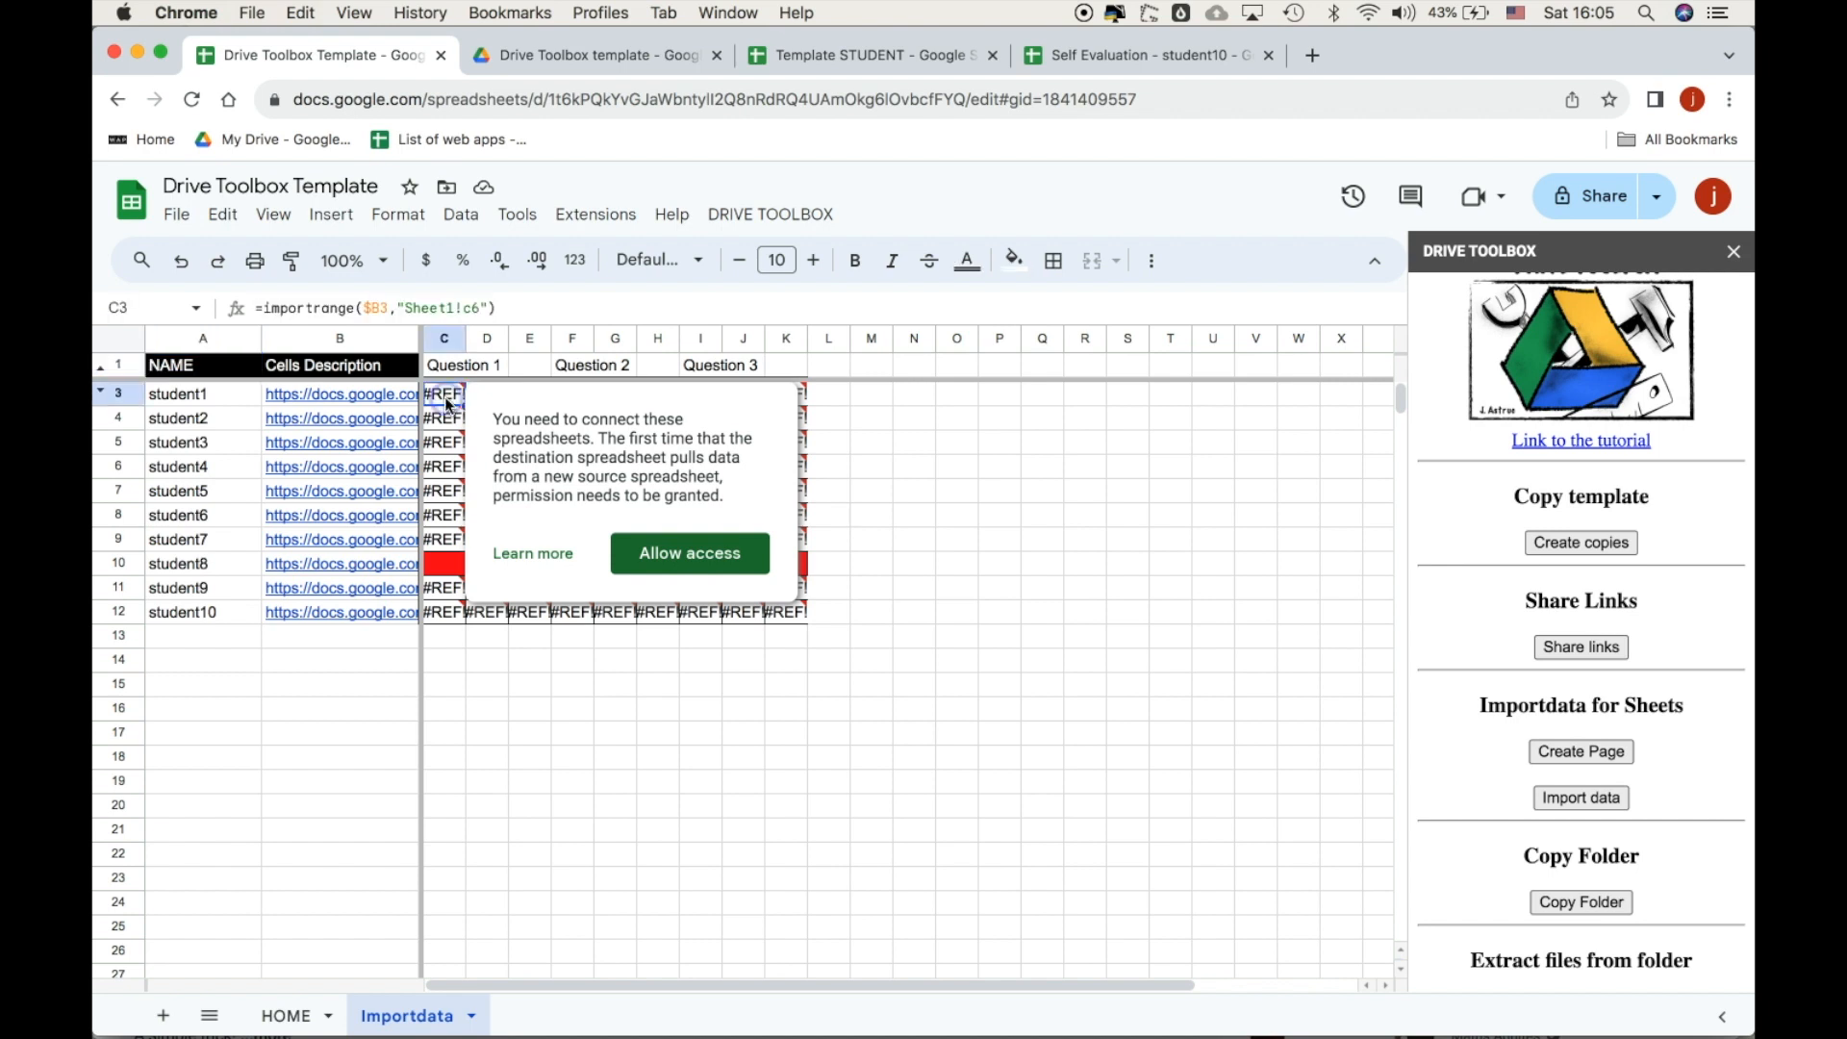
pyautogui.click(683, 552)
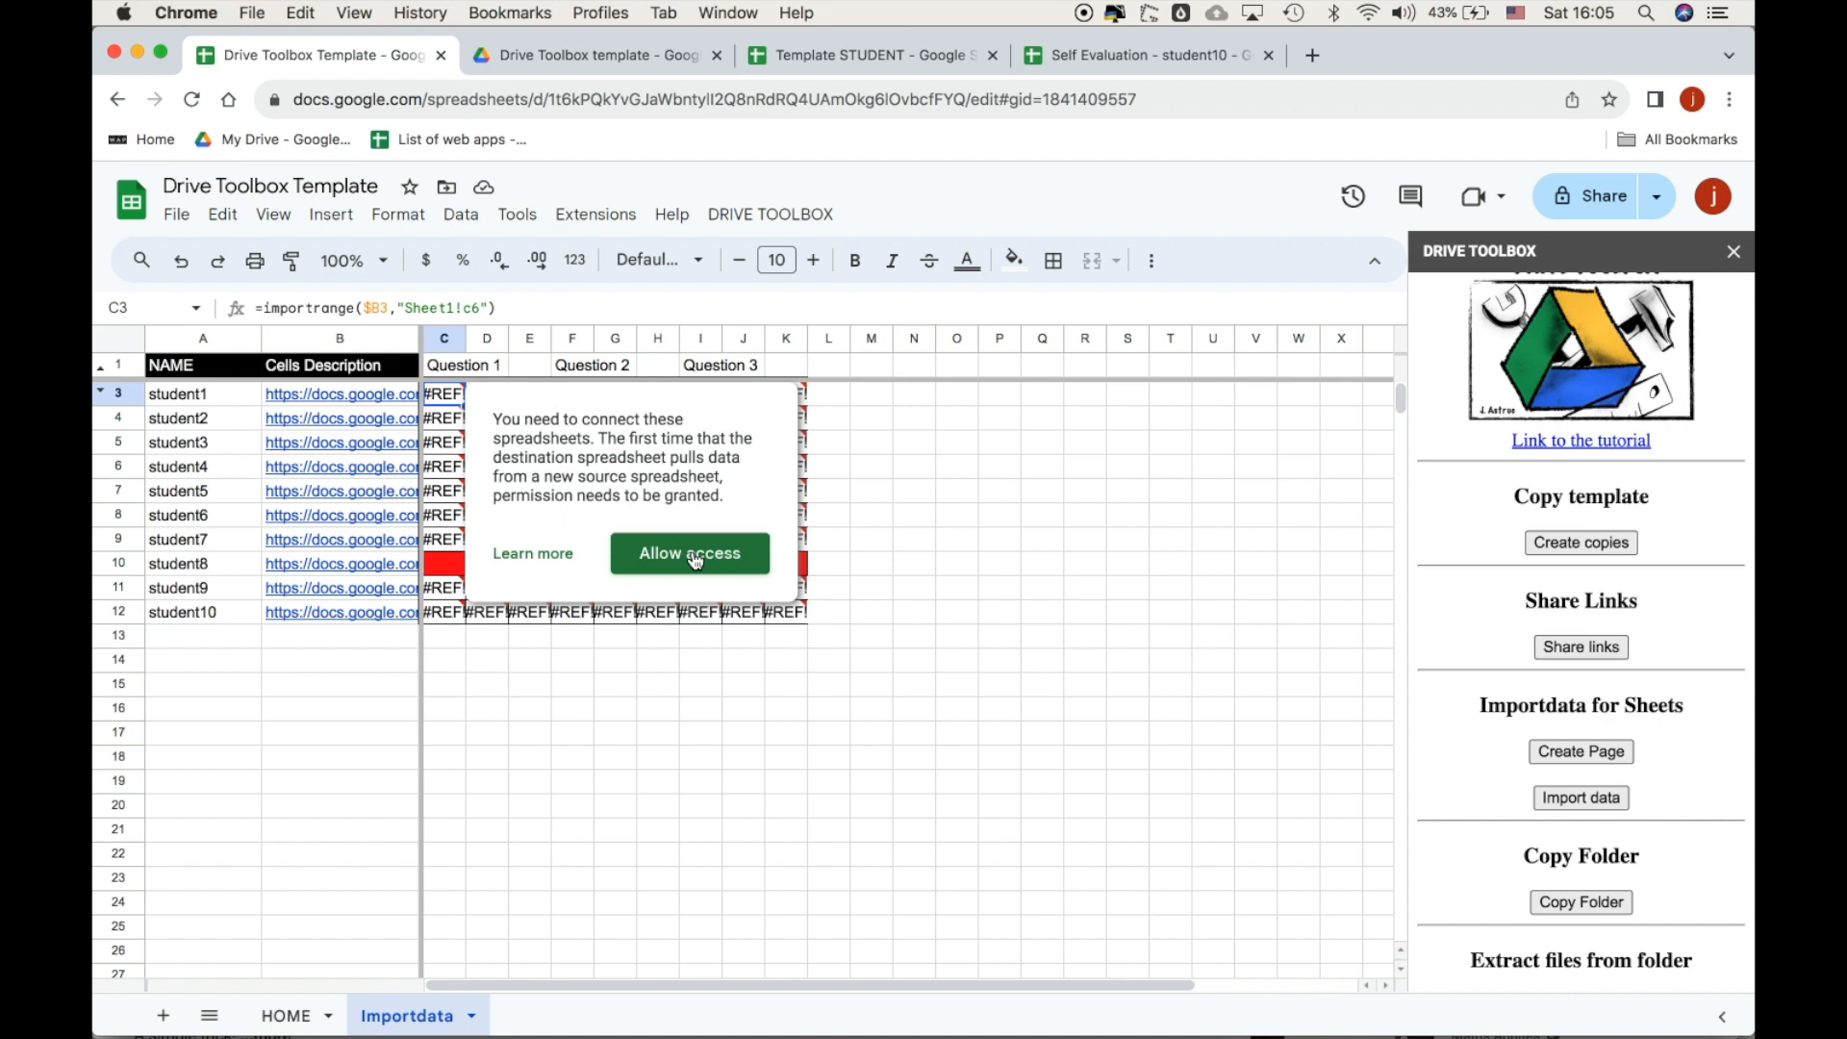
pyautogui.click(694, 555)
pyautogui.click(444, 414)
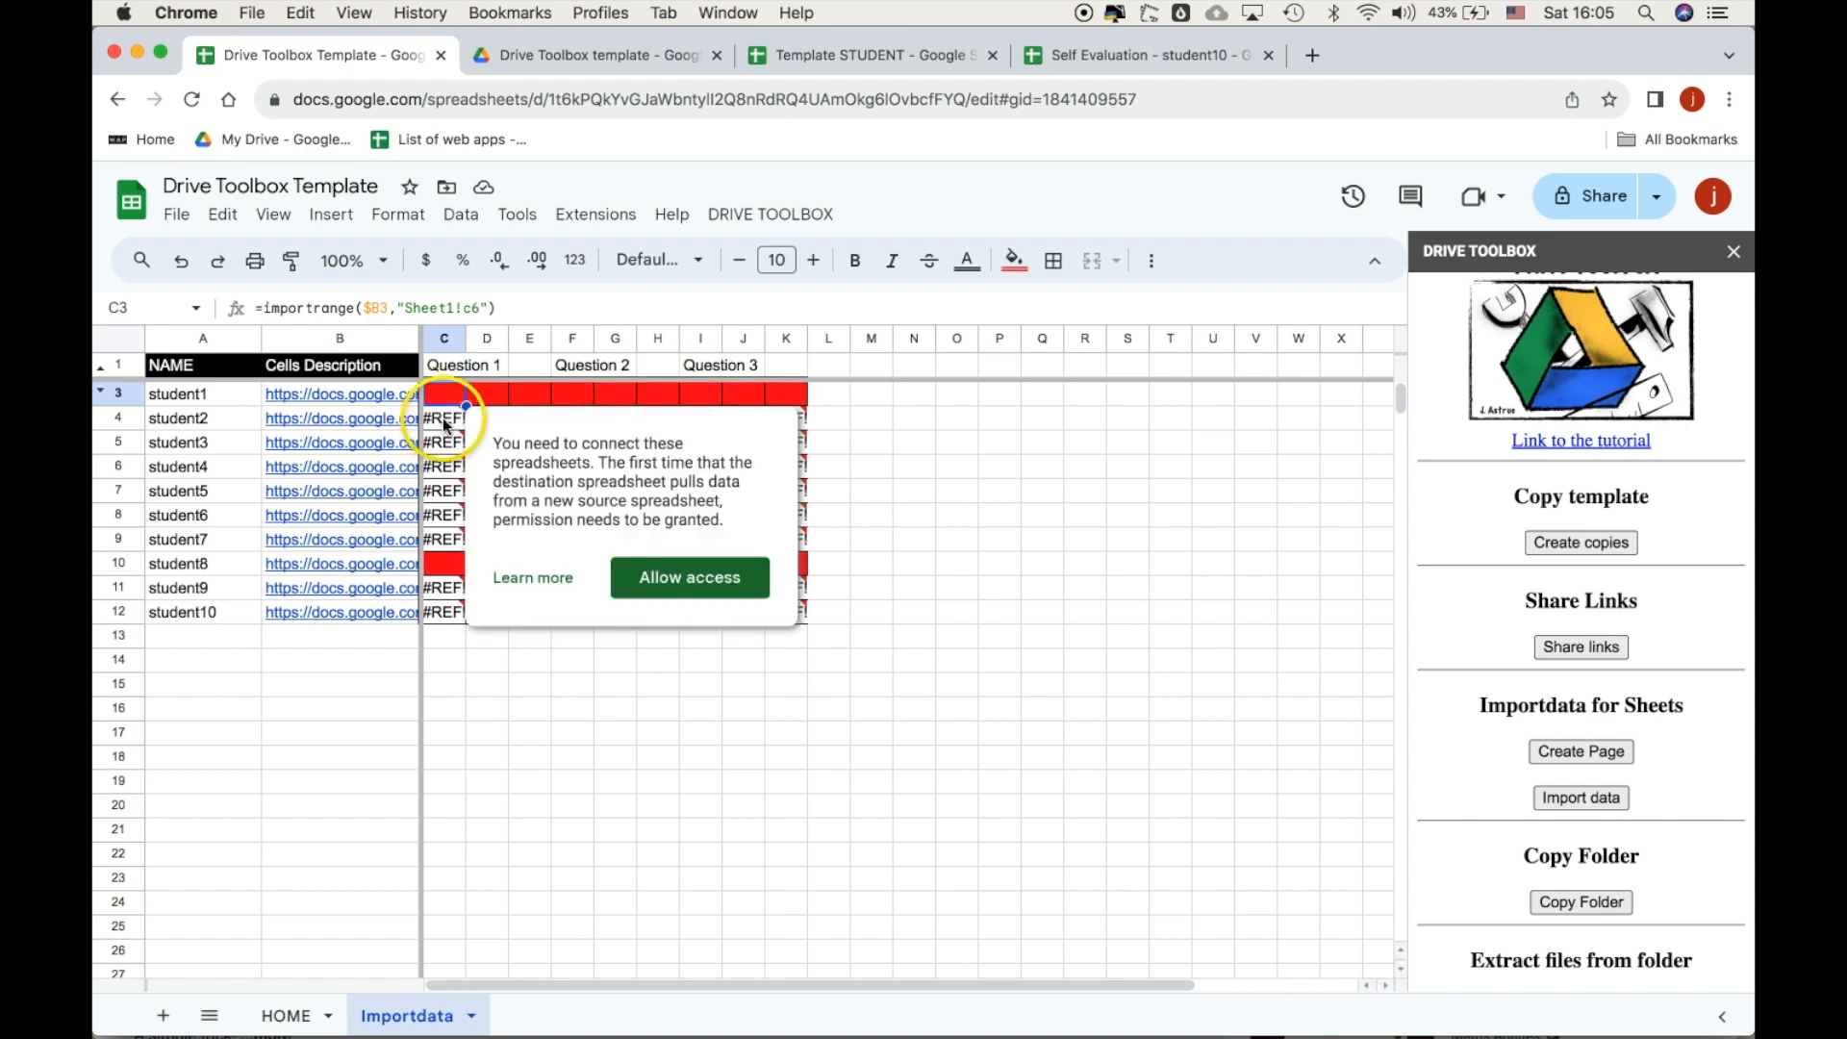
pyautogui.click(673, 577)
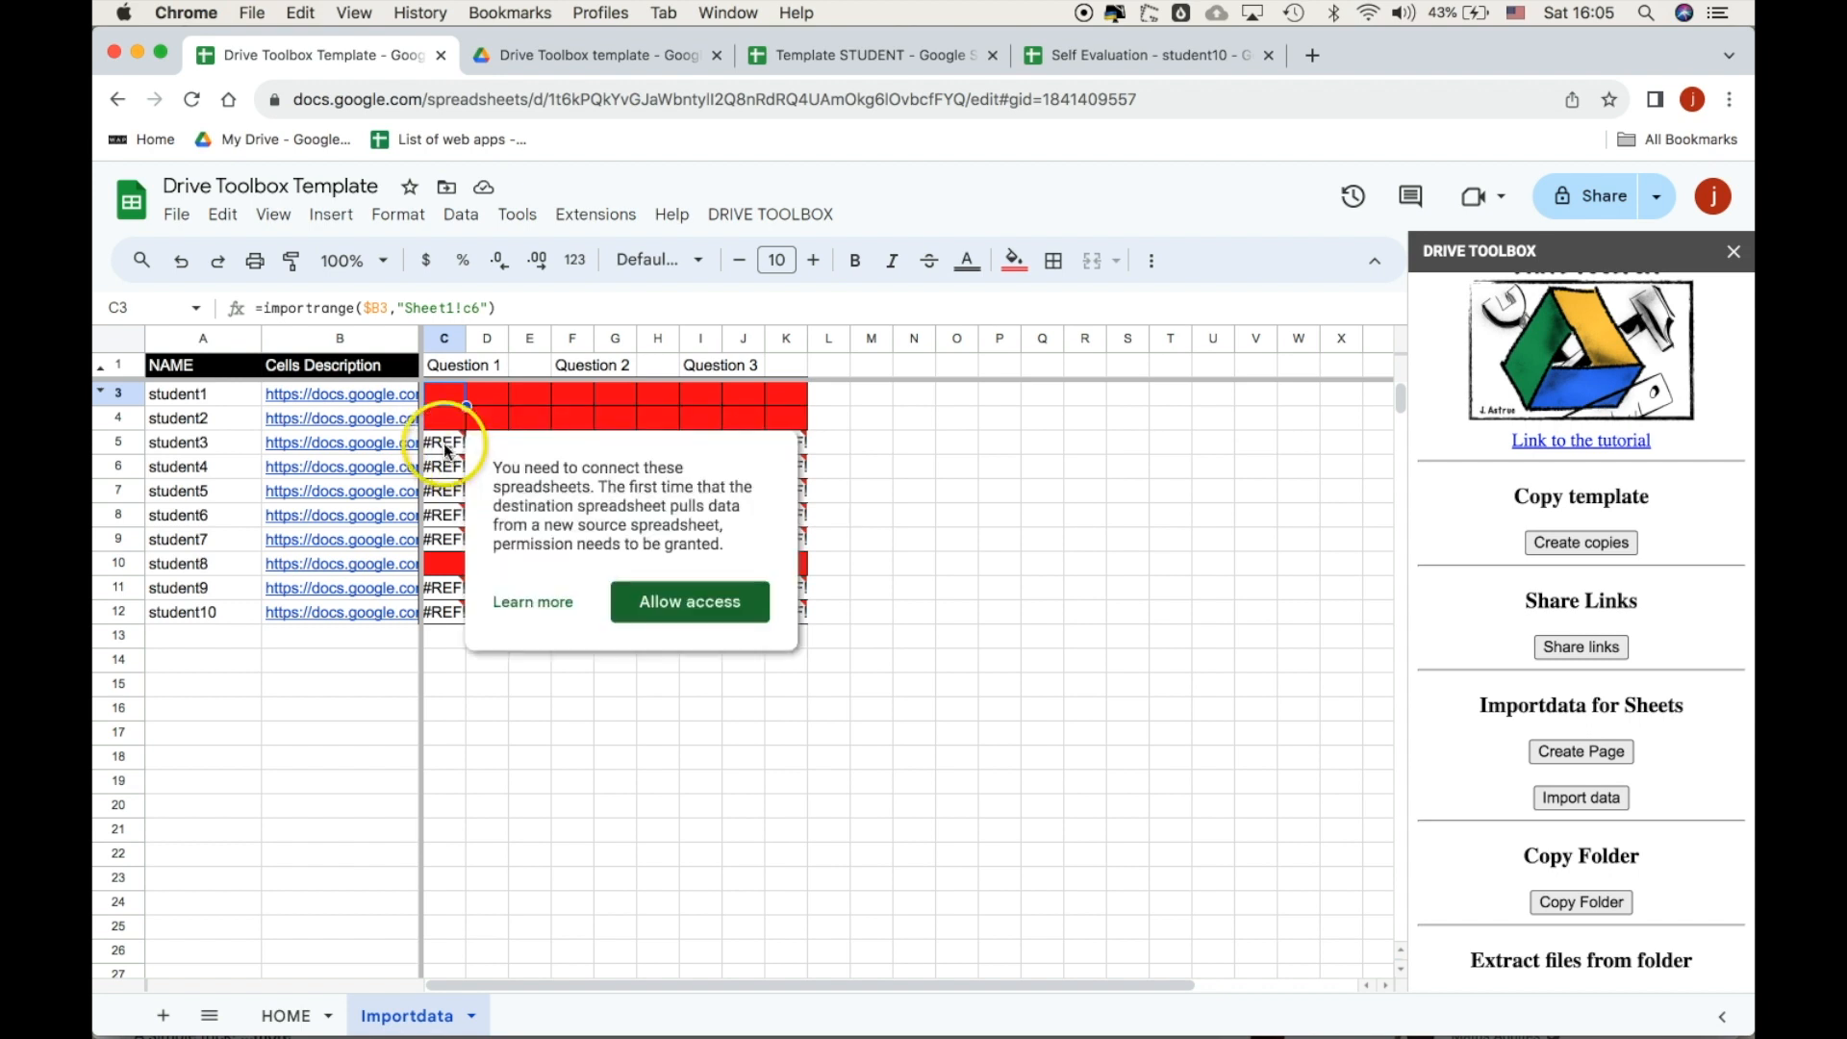
pyautogui.click(689, 604)
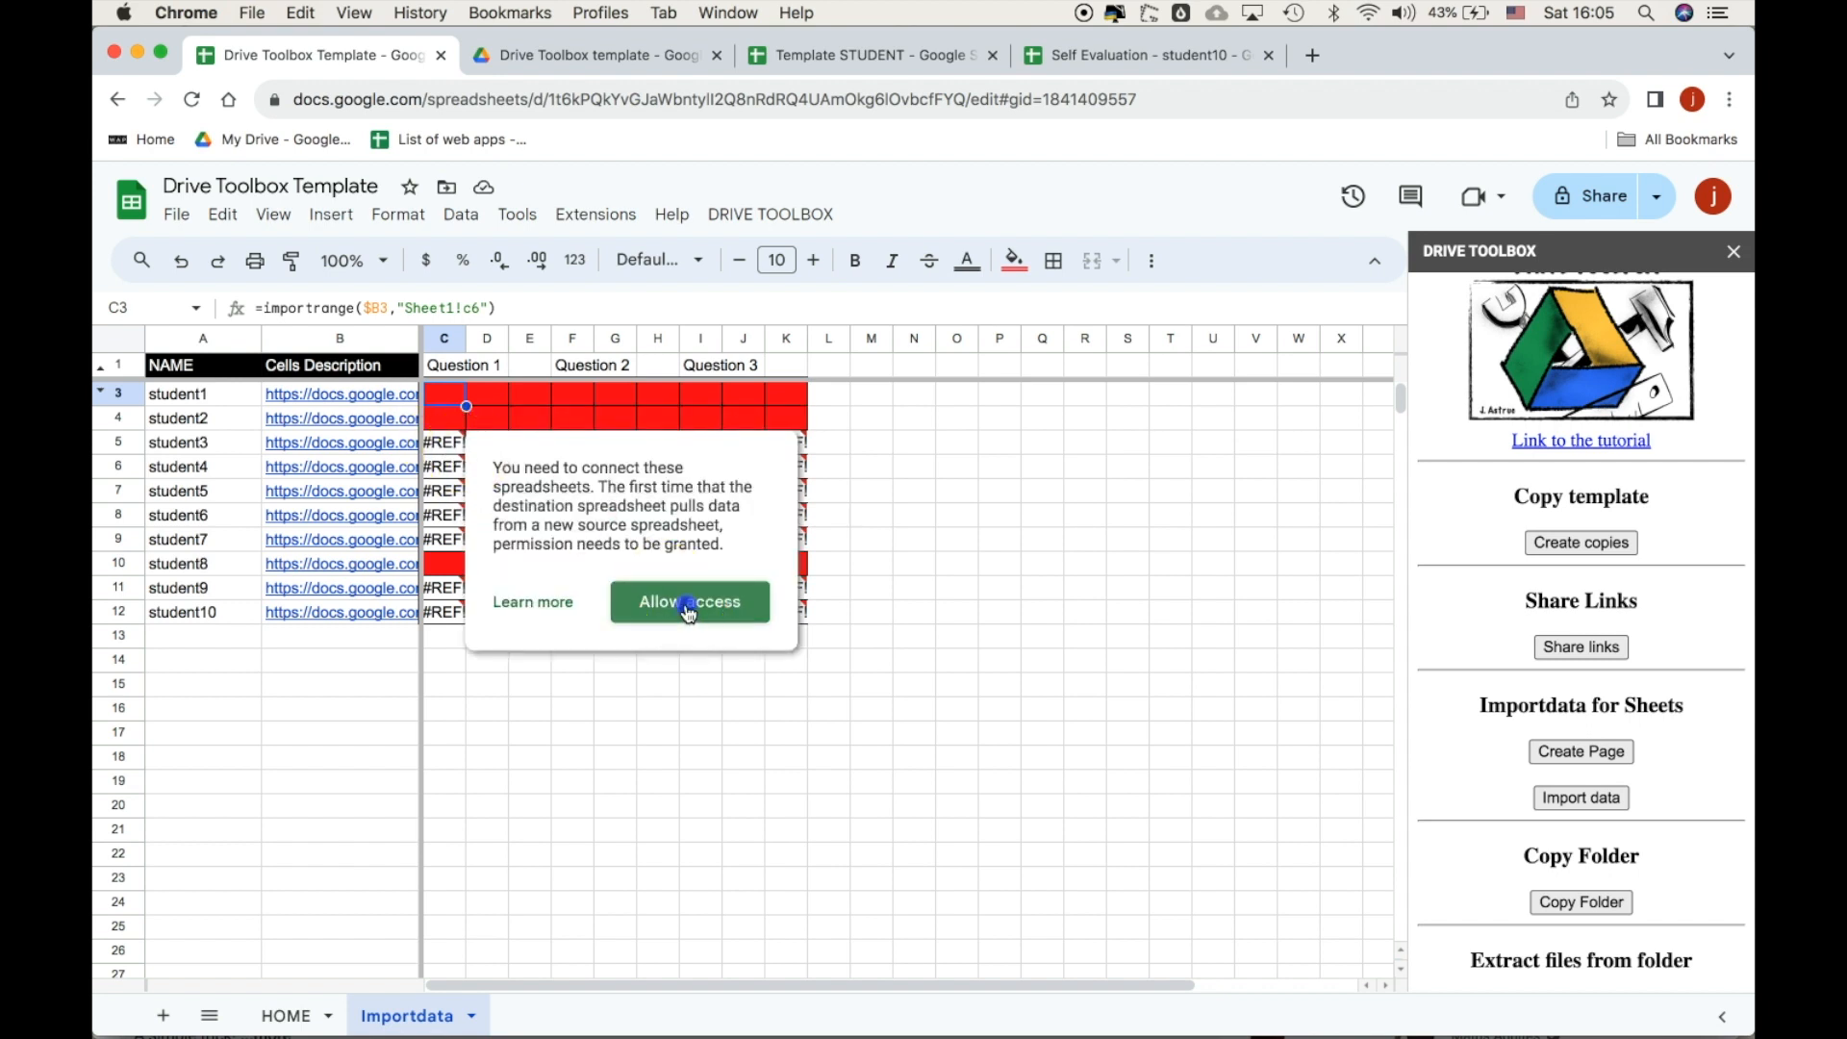
# Allow access to the remaining linked spreadsheets of student4 to student7, student9 and student10 from their unconnected column C cells.
pyautogui.click(445, 465)
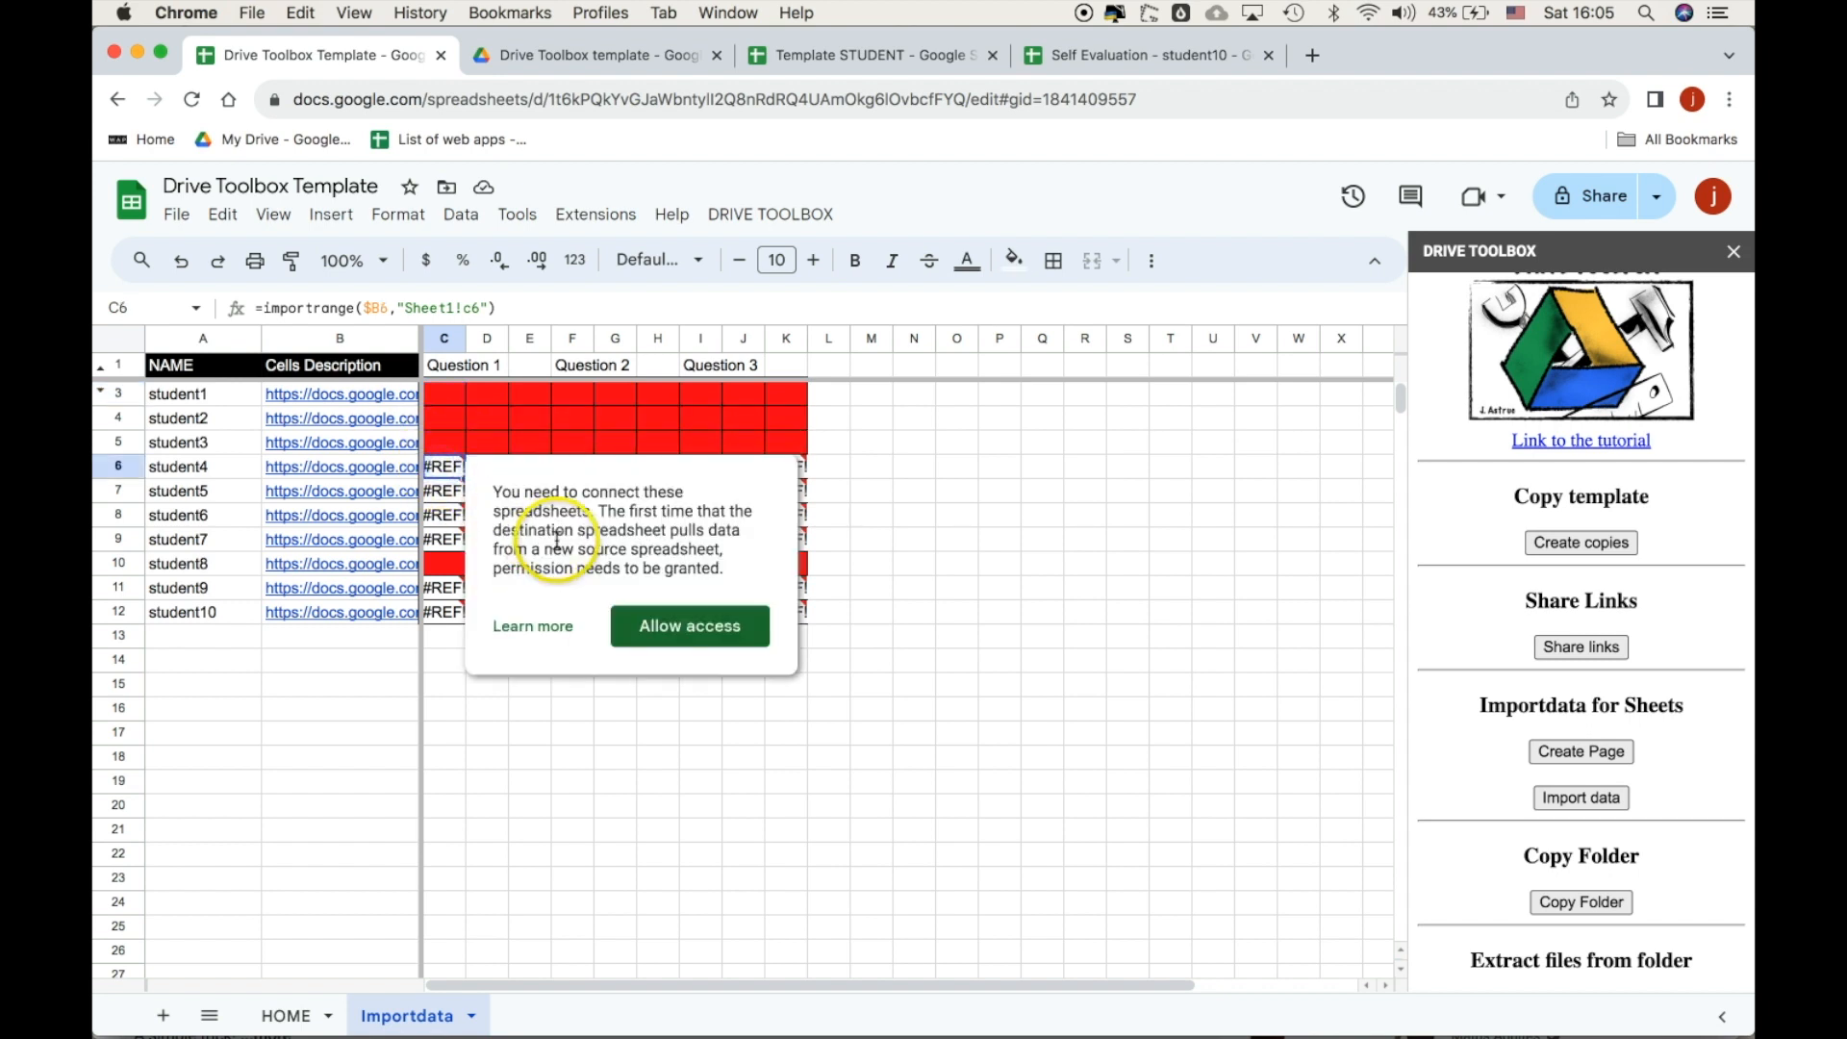
pyautogui.click(674, 623)
pyautogui.click(445, 489)
pyautogui.click(692, 647)
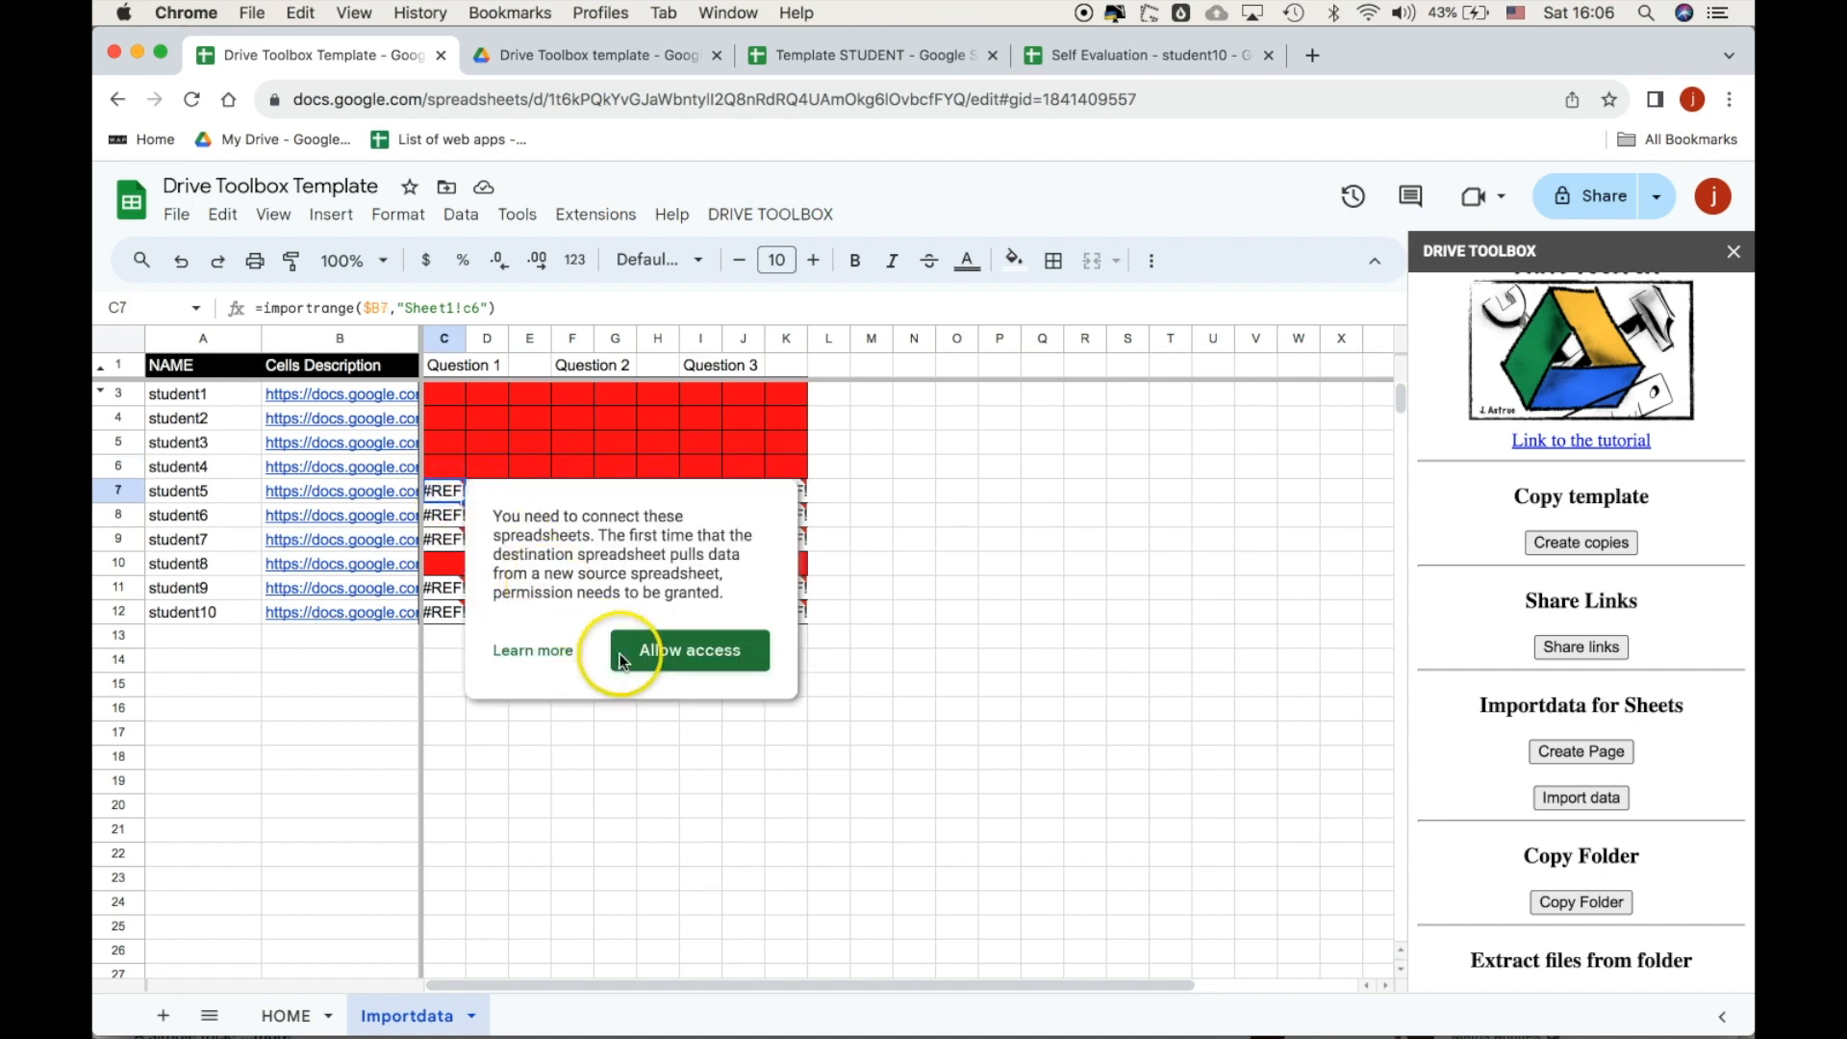
pyautogui.click(445, 517)
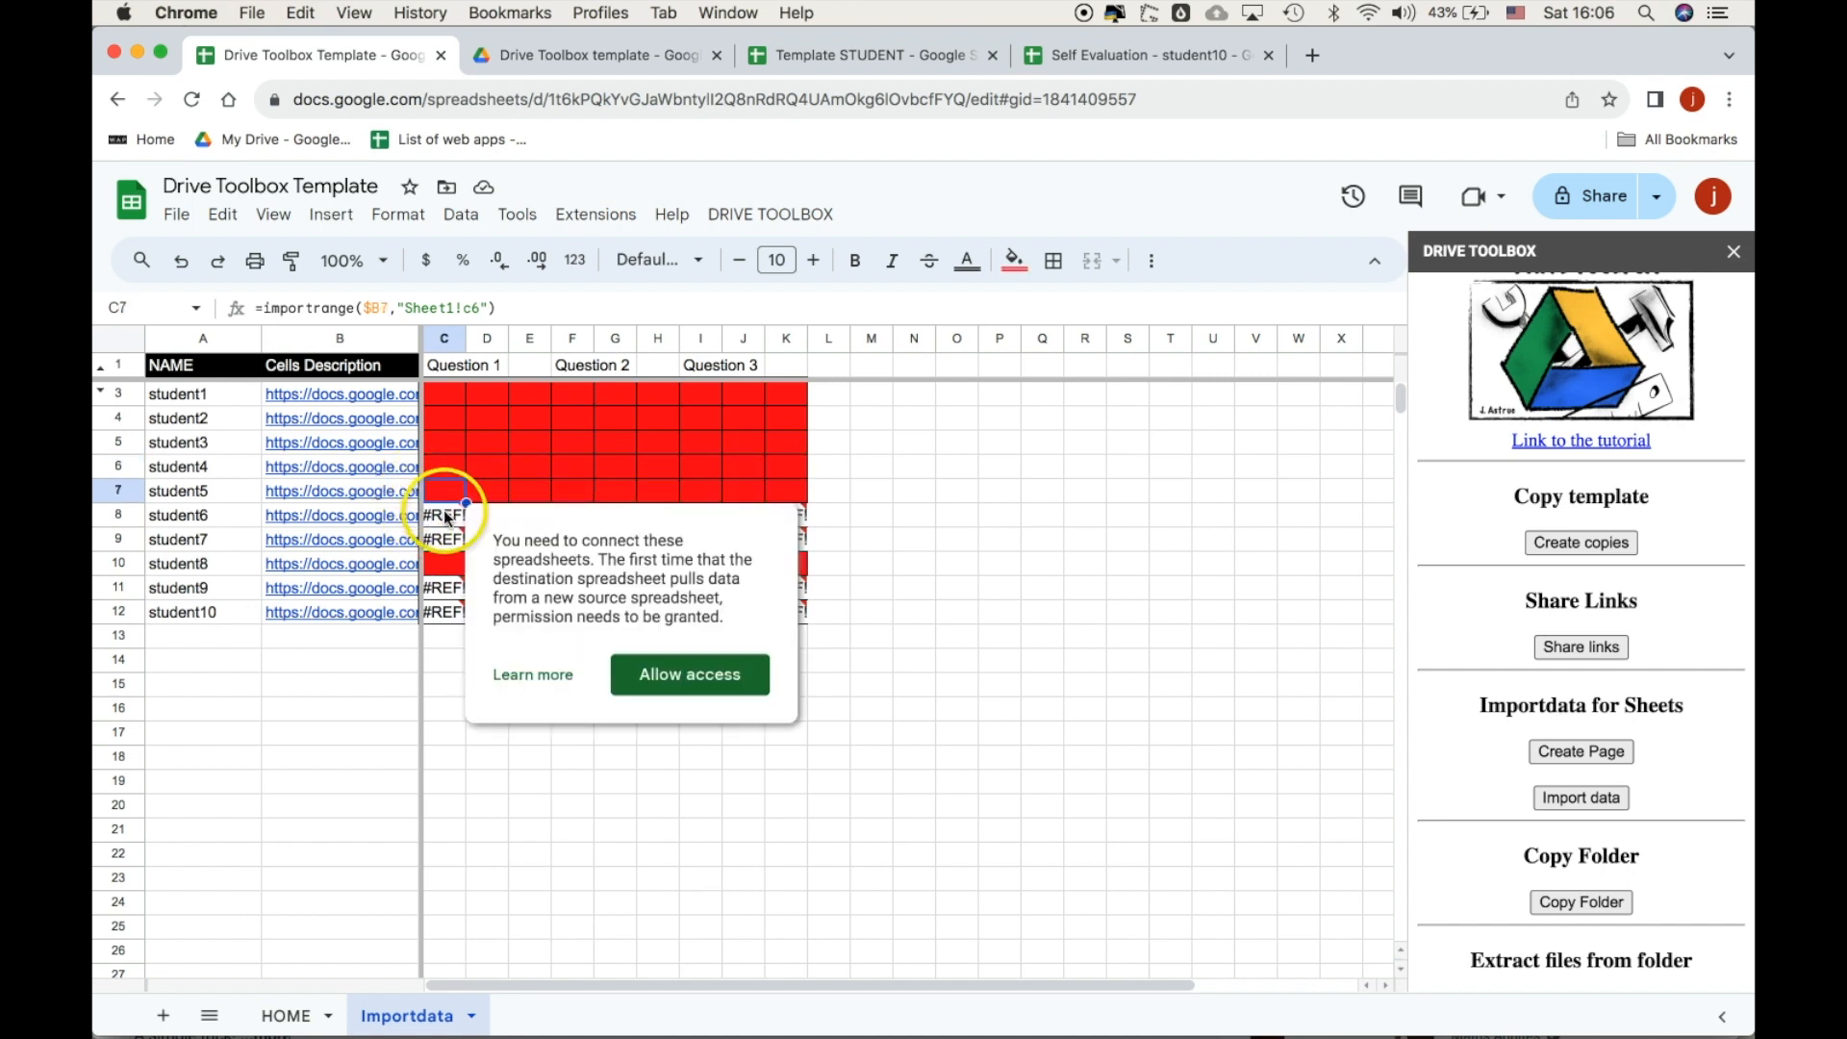
pyautogui.click(697, 678)
pyautogui.click(445, 538)
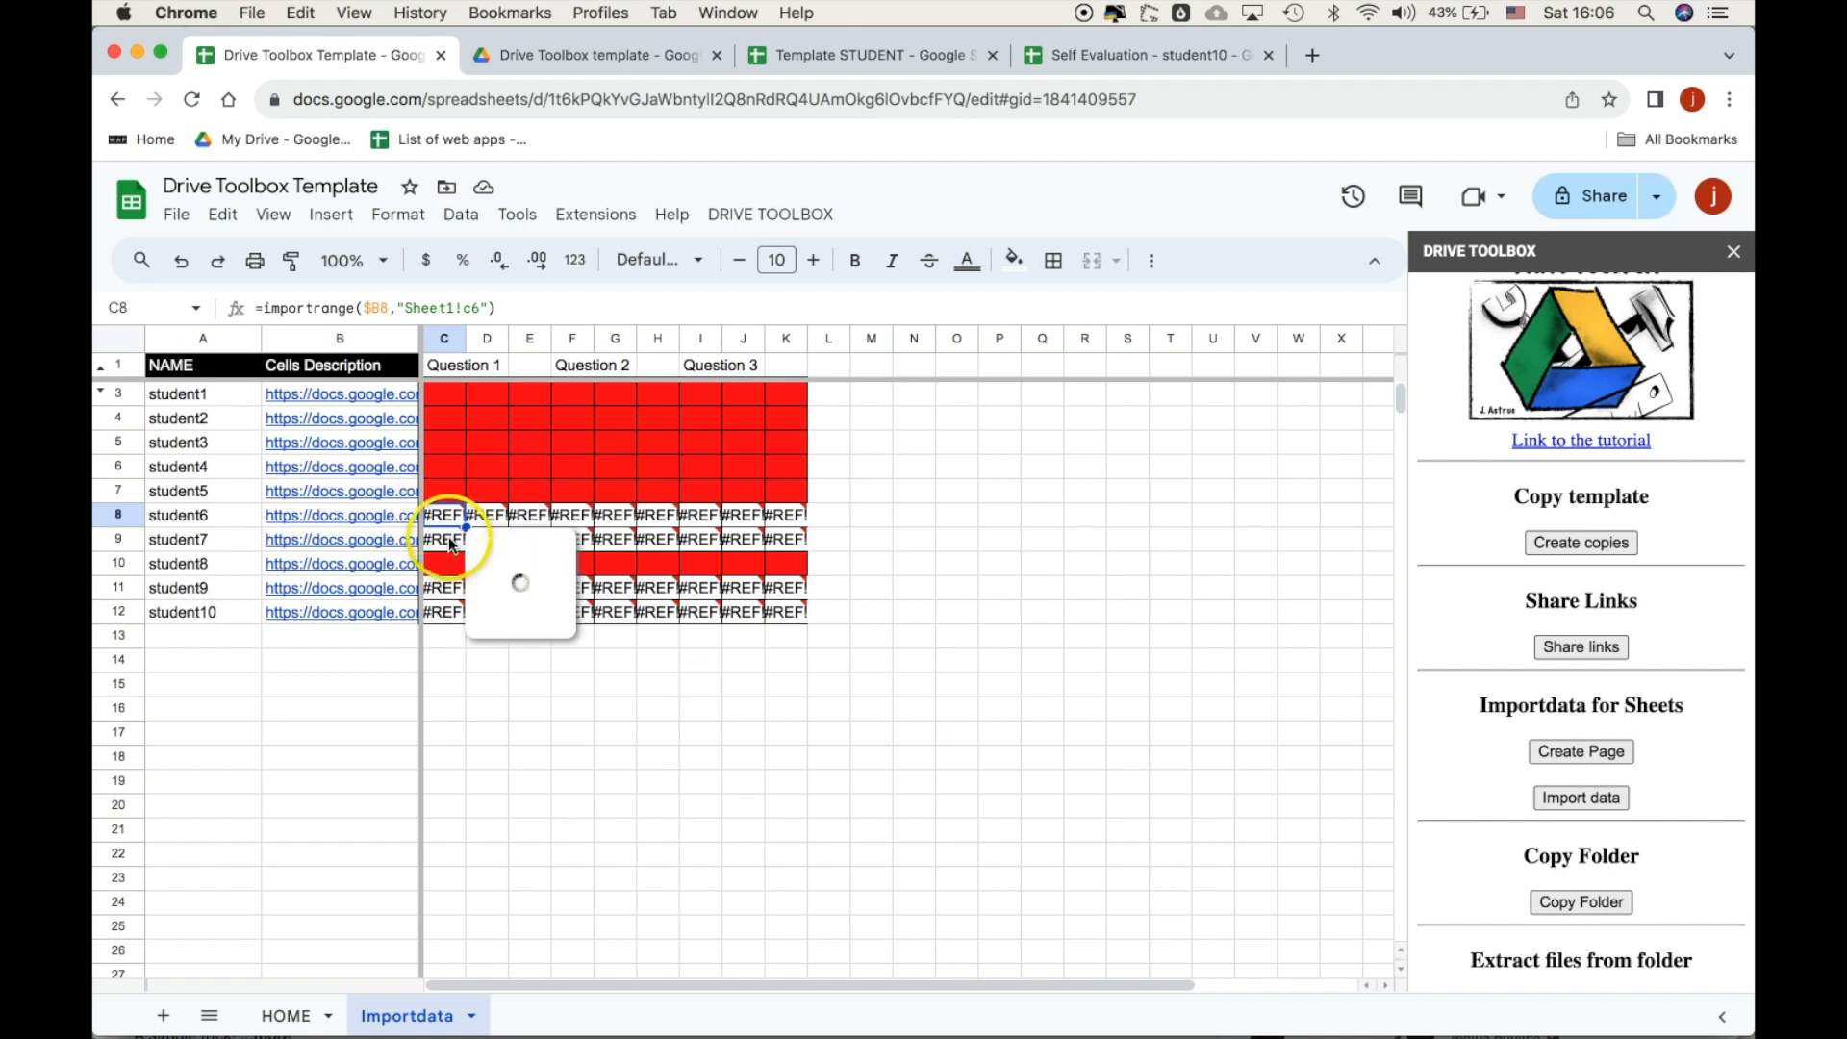
pyautogui.click(700, 693)
pyautogui.click(452, 590)
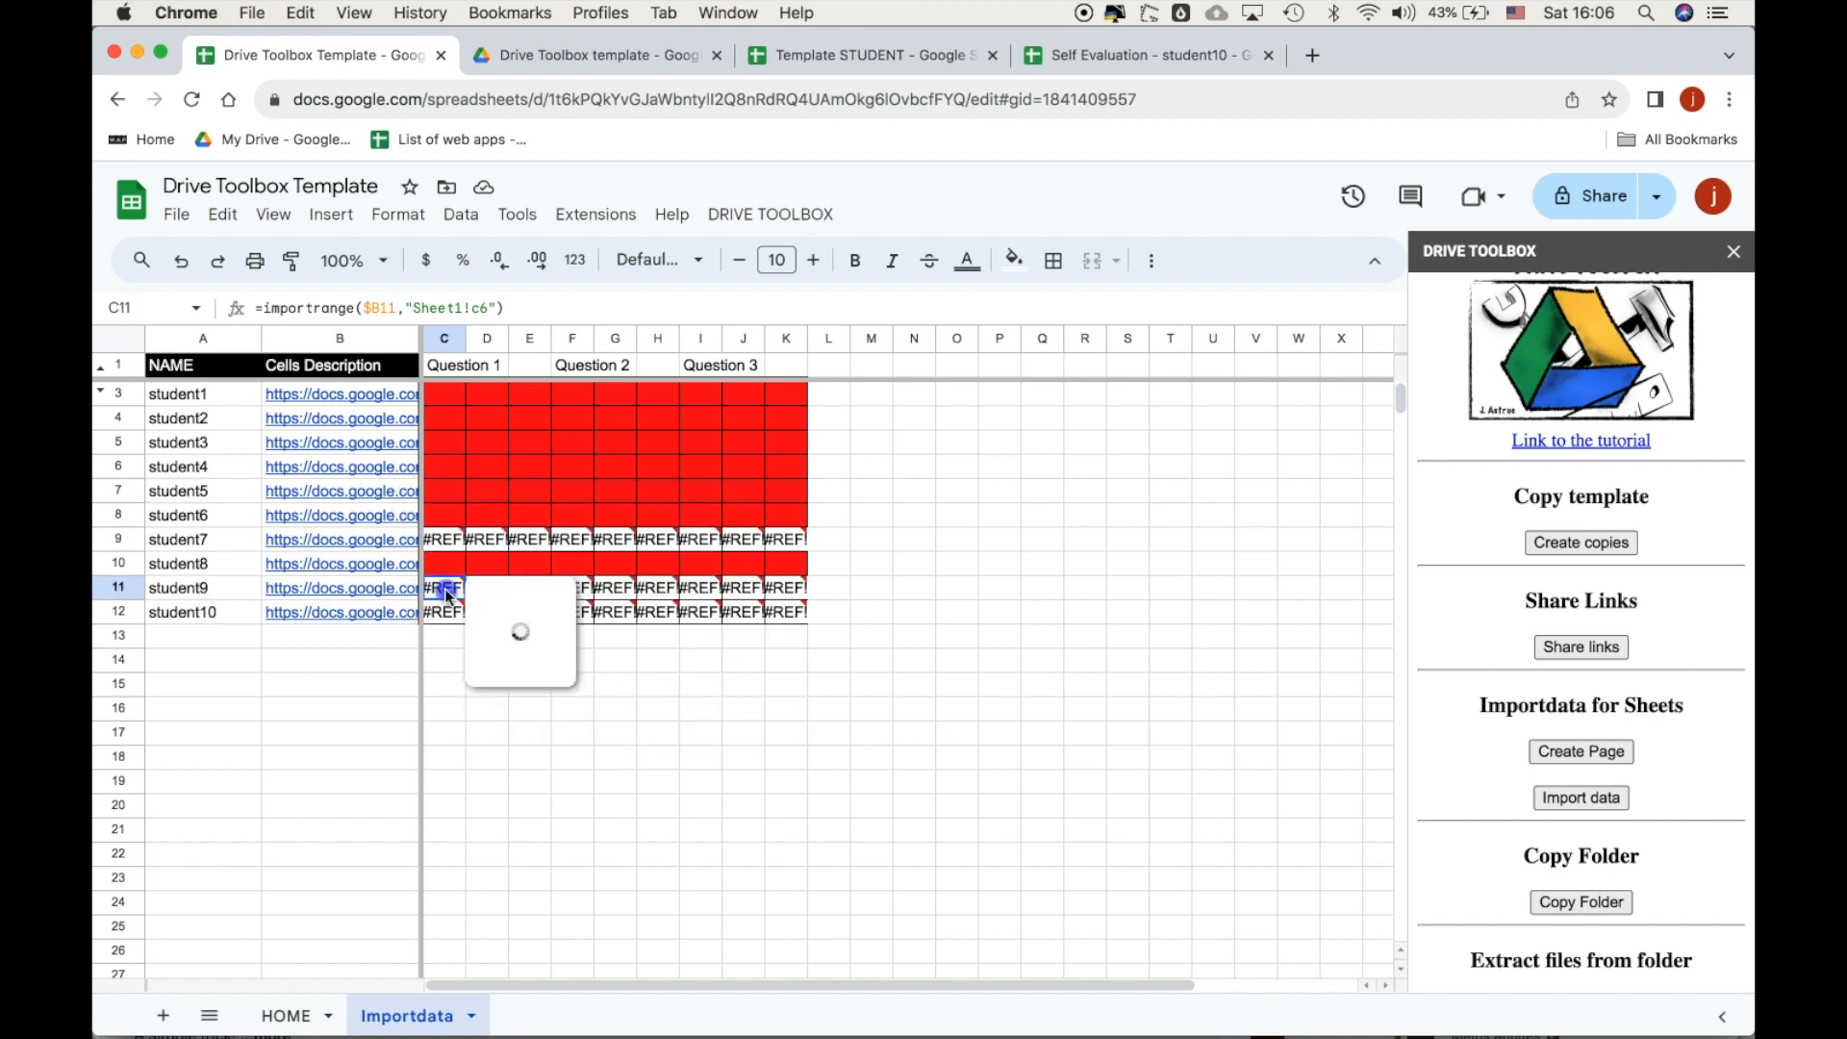
pyautogui.click(678, 745)
pyautogui.click(457, 615)
pyautogui.click(707, 772)
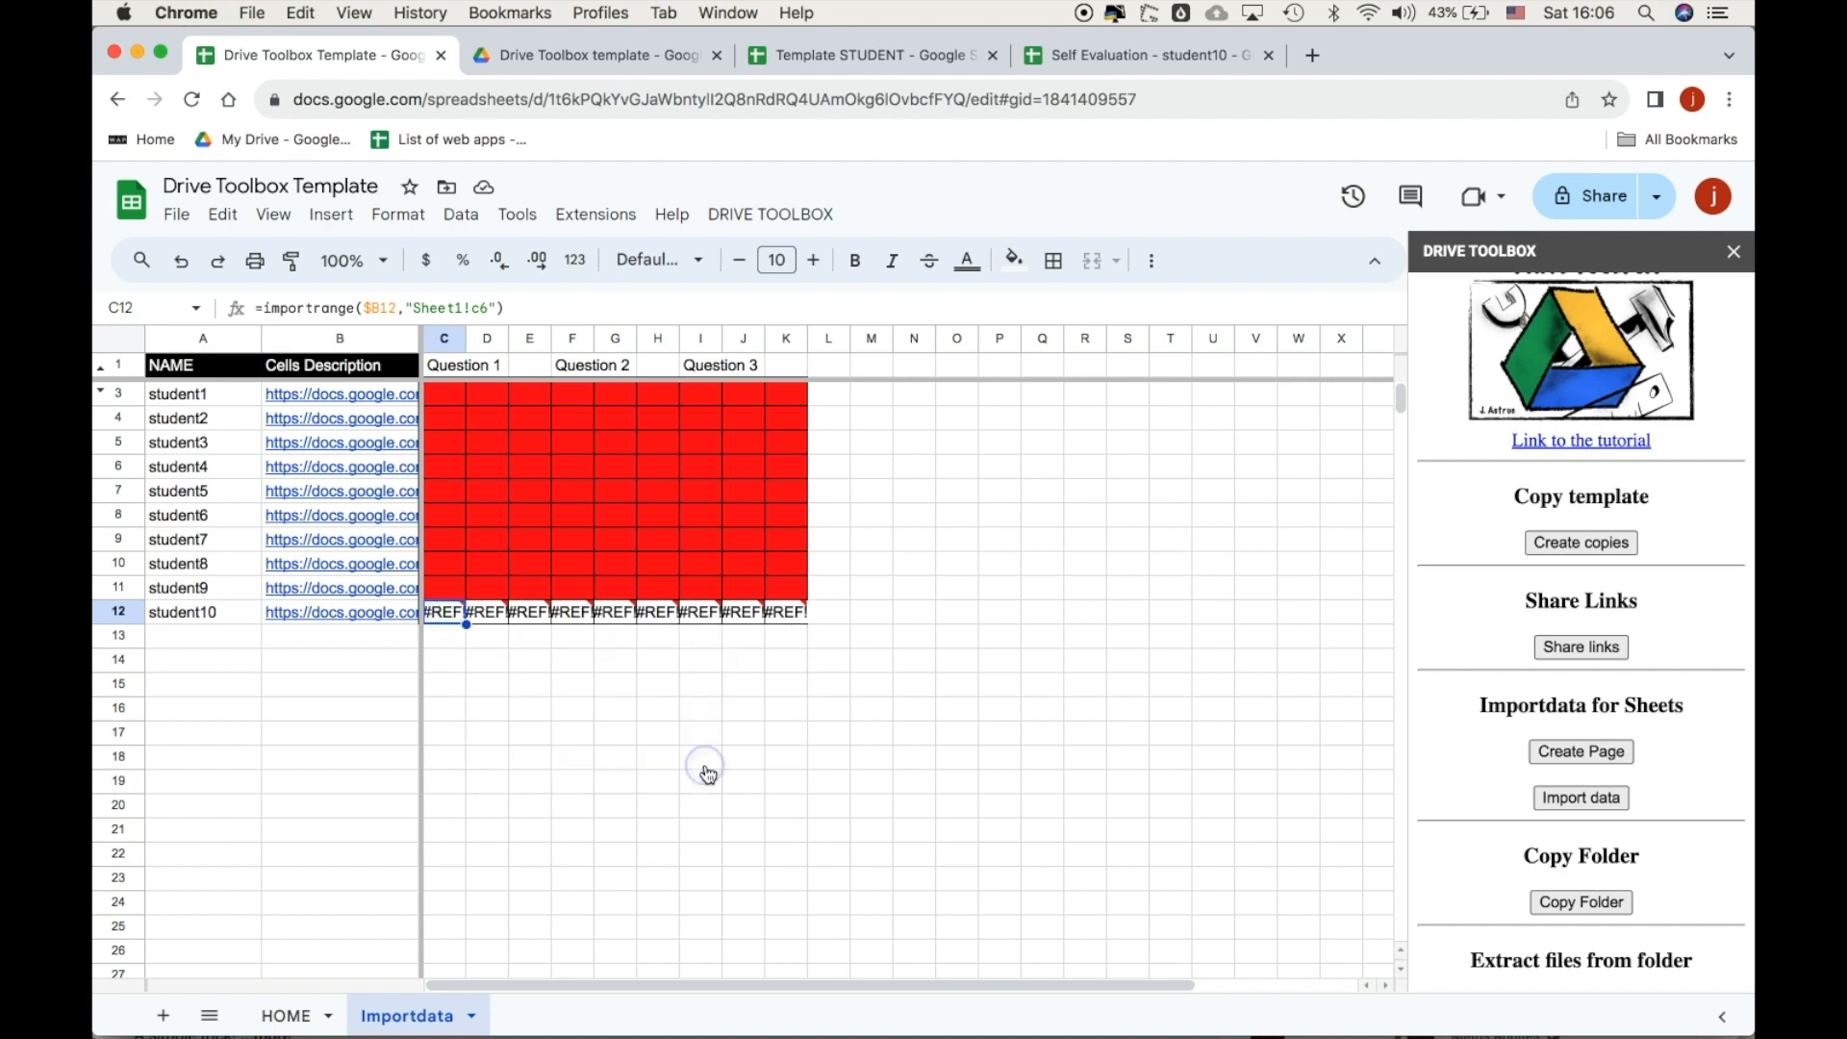
# Widen columns C to K of the Importdata page equally and close the Drive Toolbox sidebar.
pyautogui.moveTo(457, 338); pyautogui.dragTo(881, 334)
pyautogui.moveTo(1156, 338); pyautogui.dragTo(1124, 338)
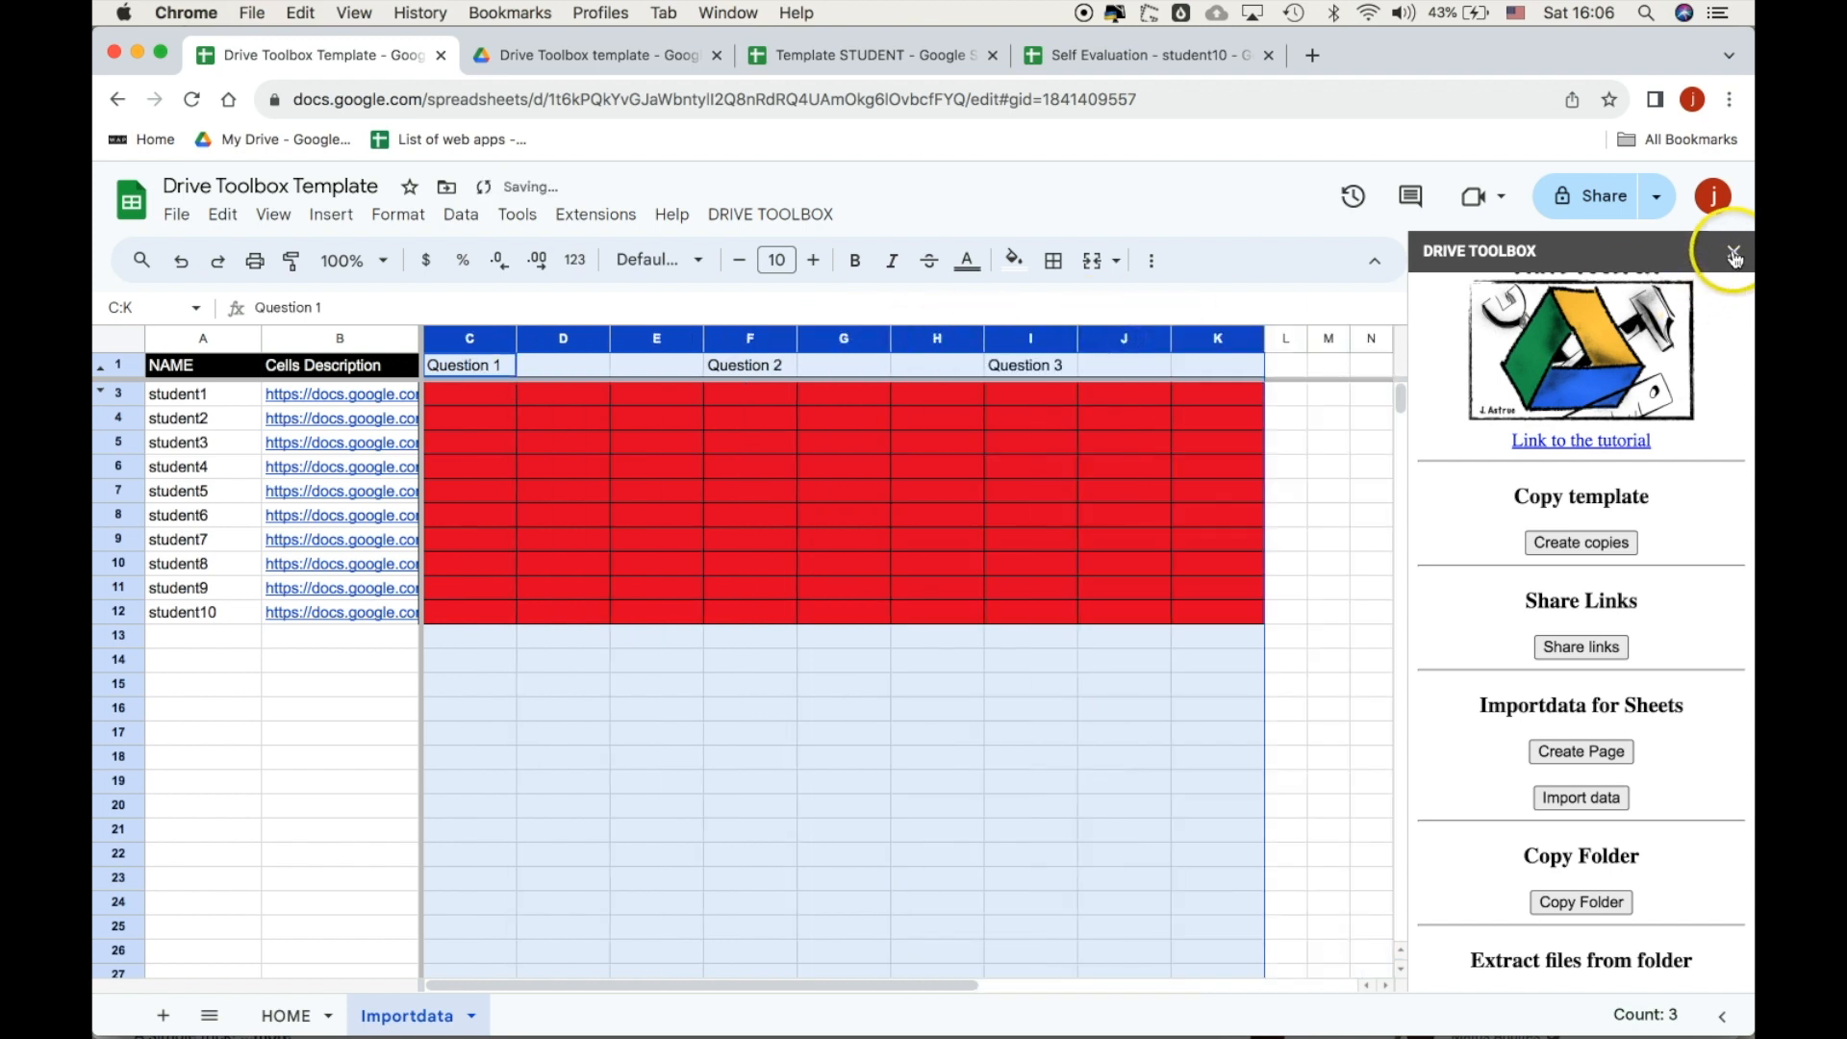
pyautogui.click(1735, 252)
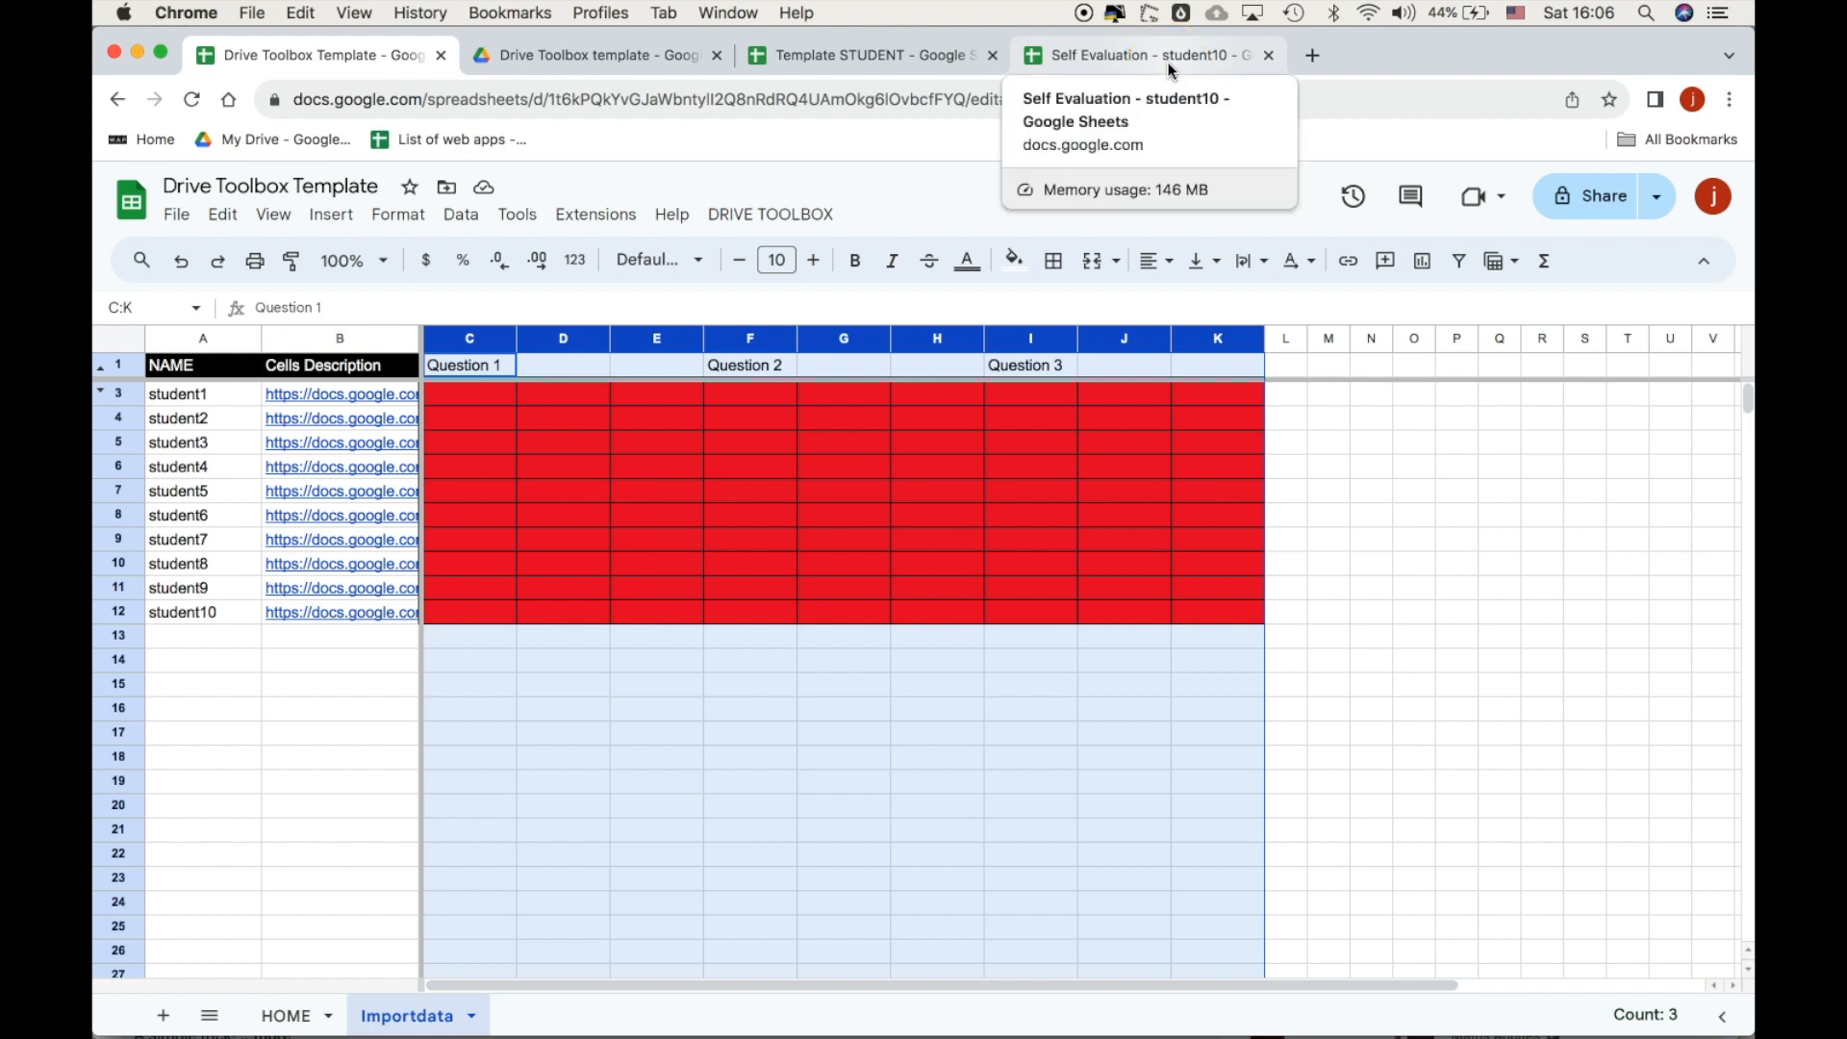
pyautogui.moveTo(1748, 584); pyautogui.dragTo(1140, 626)
pyautogui.click(1306, 637)
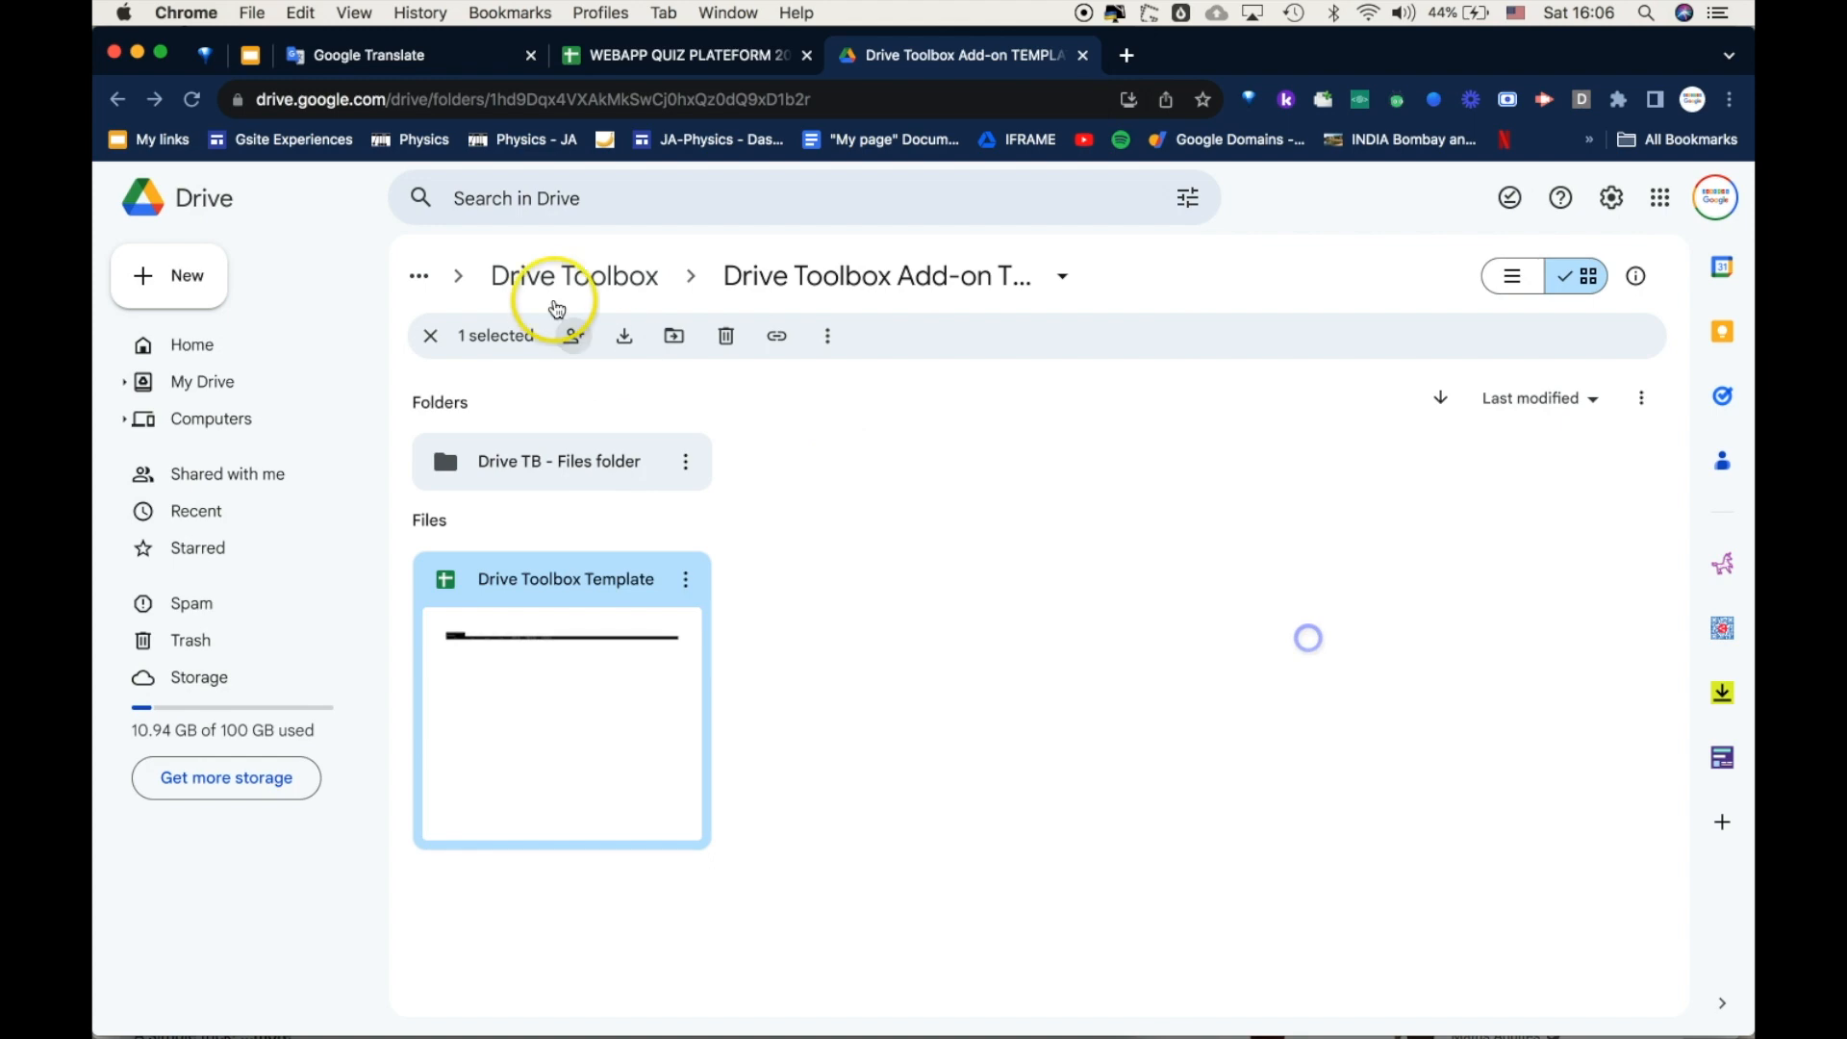
pyautogui.click(138, 52)
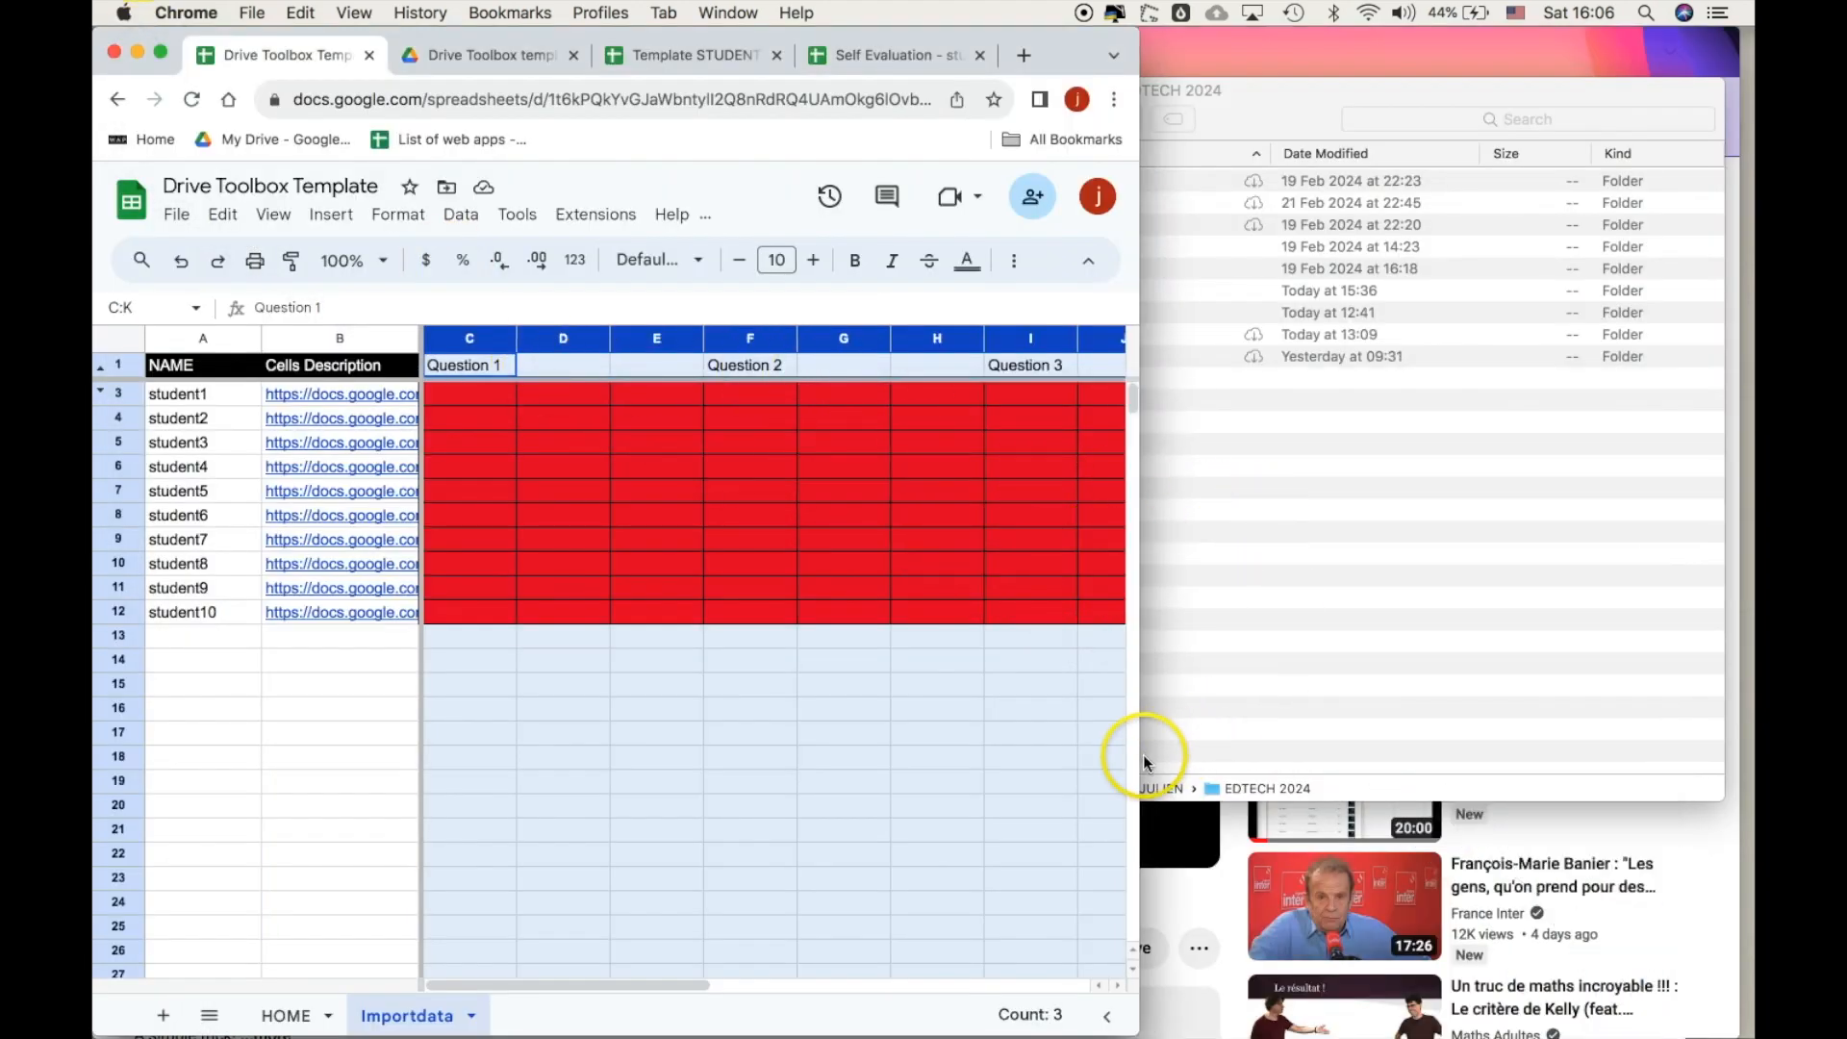
pyautogui.moveTo(1139, 754); pyautogui.dragTo(1731, 755)
# Detach the Self Evaluation - student10 spreadsheet into its own window and place it side by side with the narrowed Drive Toolbox Template window.
pyautogui.moveTo(1139, 55); pyautogui.dragTo(1332, 112)
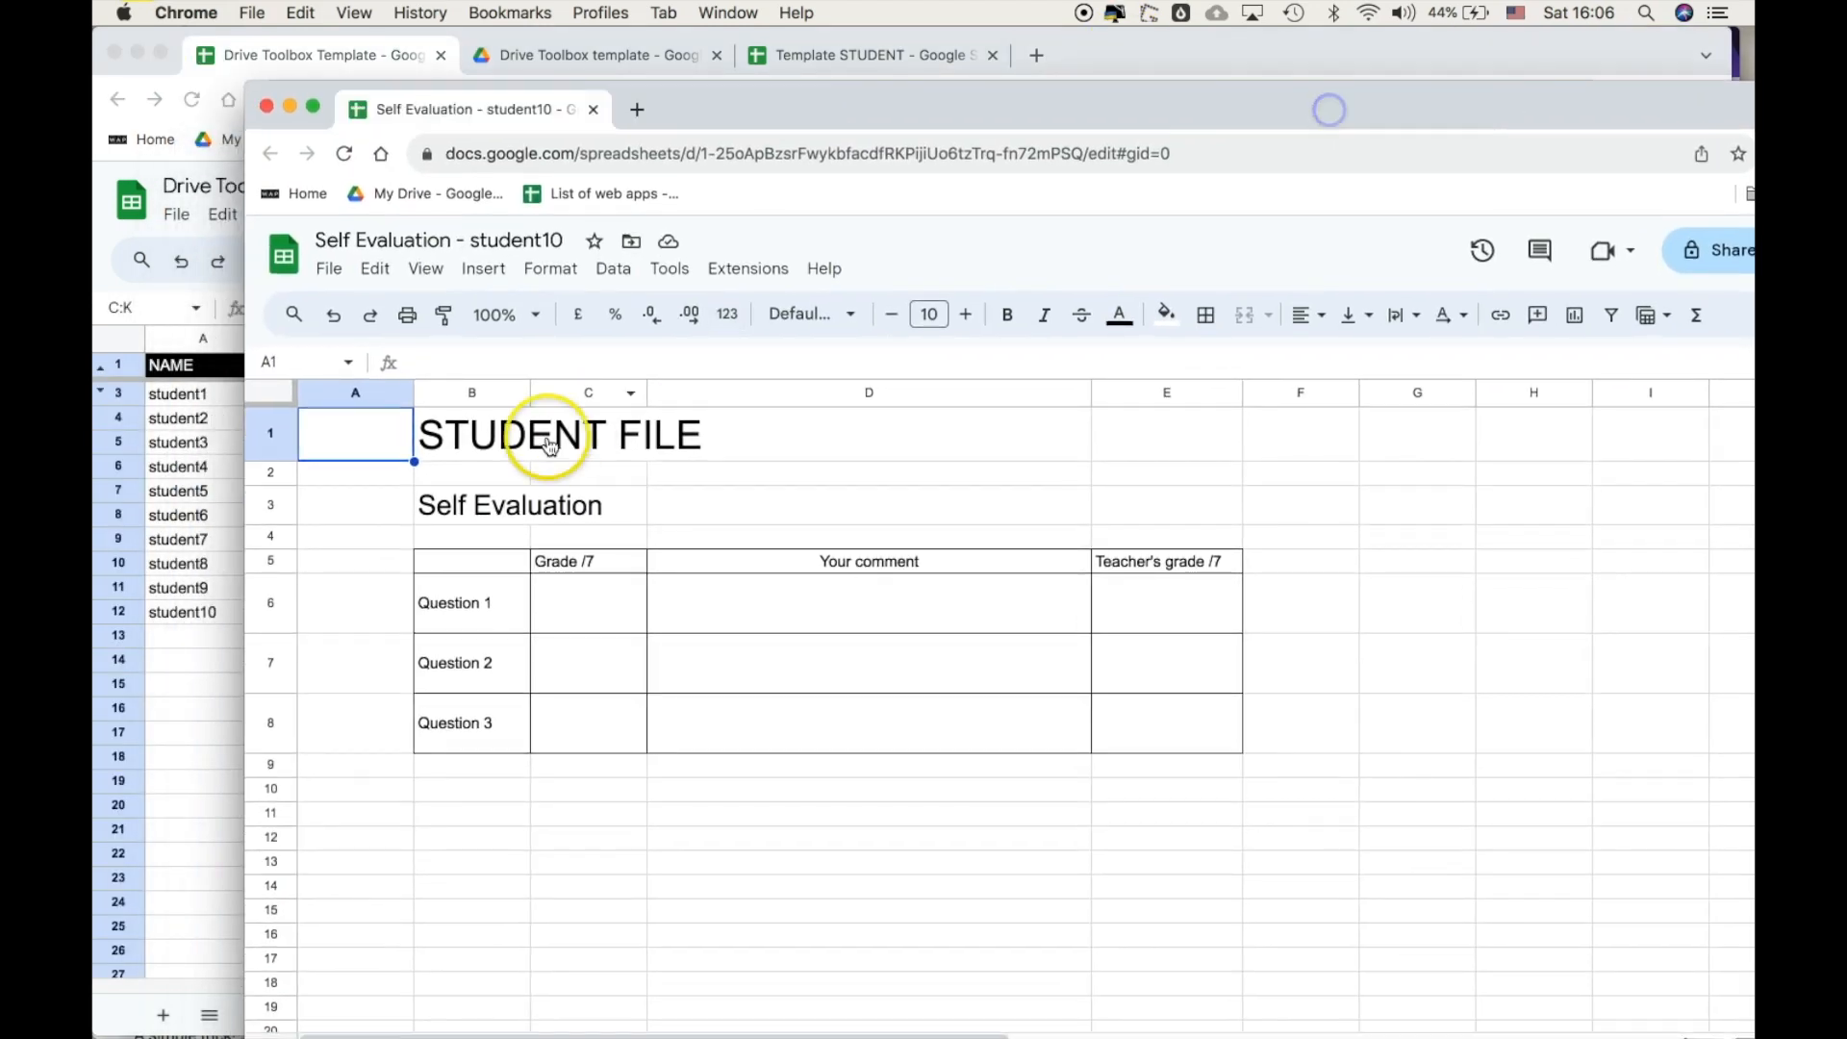
pyautogui.moveTo(247, 647); pyautogui.dragTo(895, 628)
pyautogui.click(821, 696)
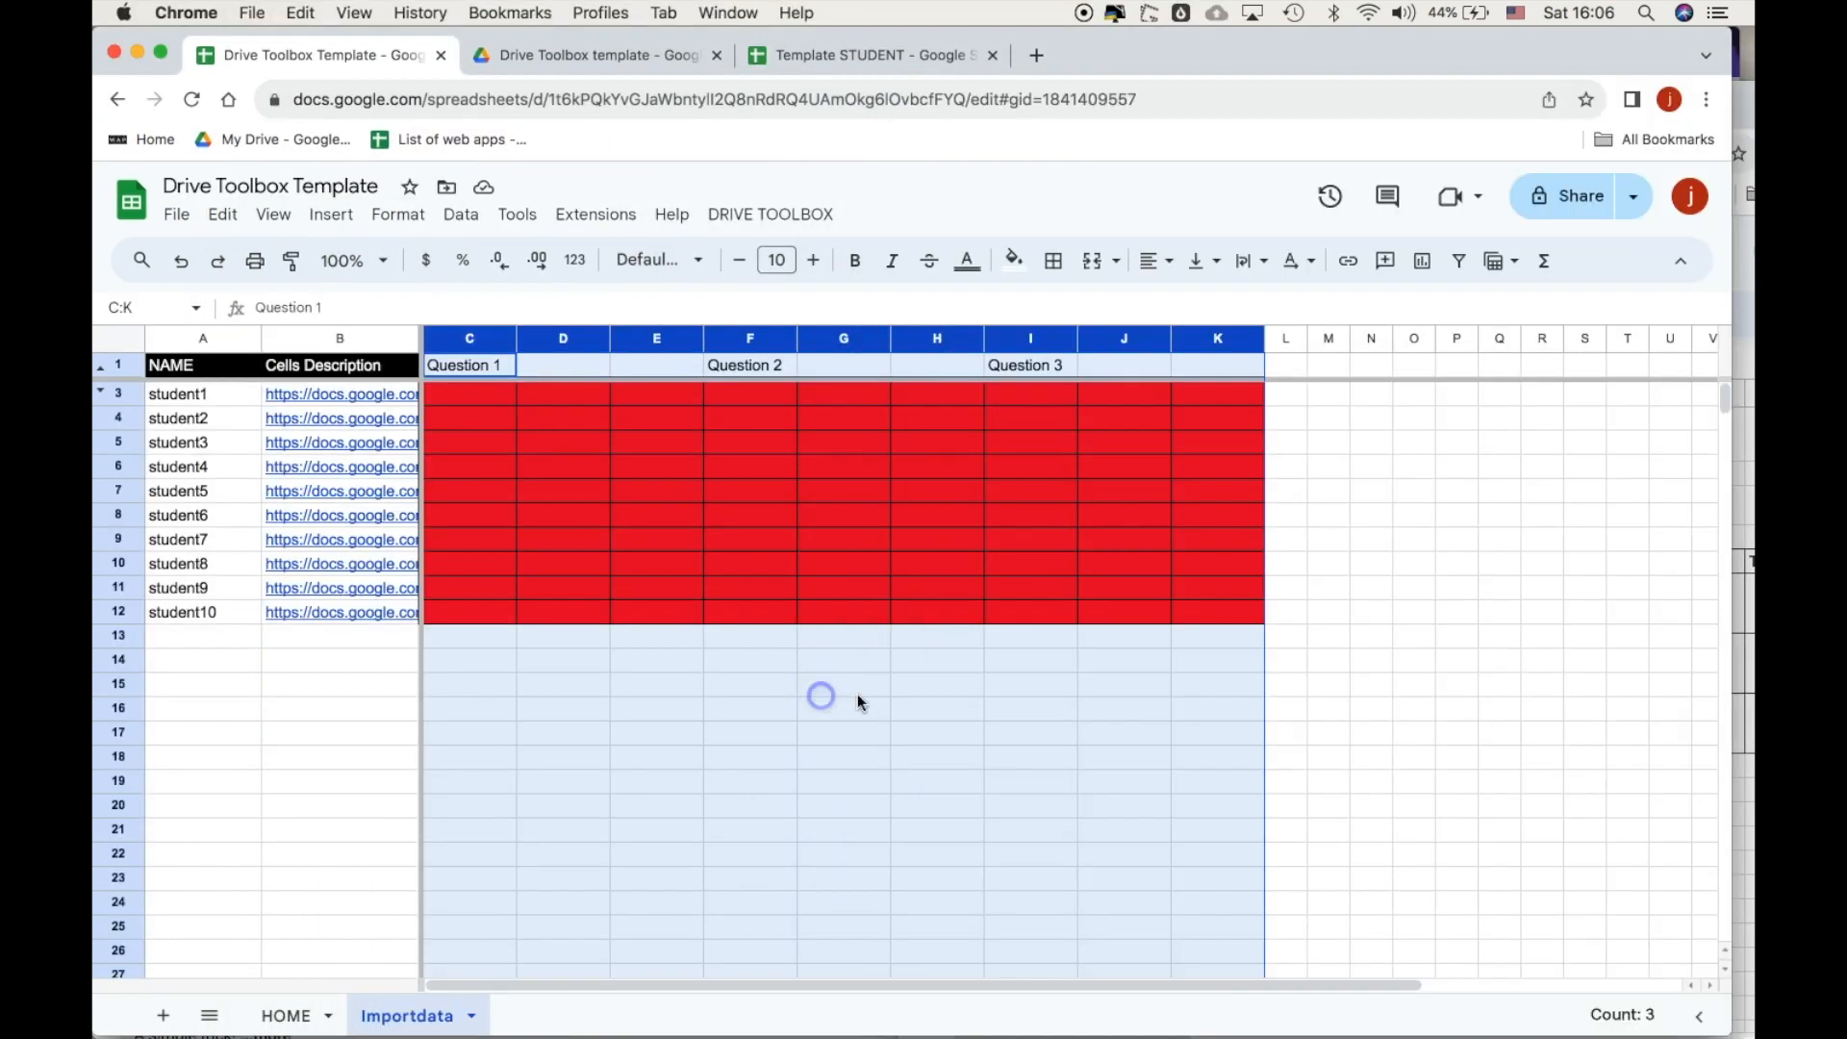
pyautogui.moveTo(1732, 724); pyautogui.dragTo(930, 782)
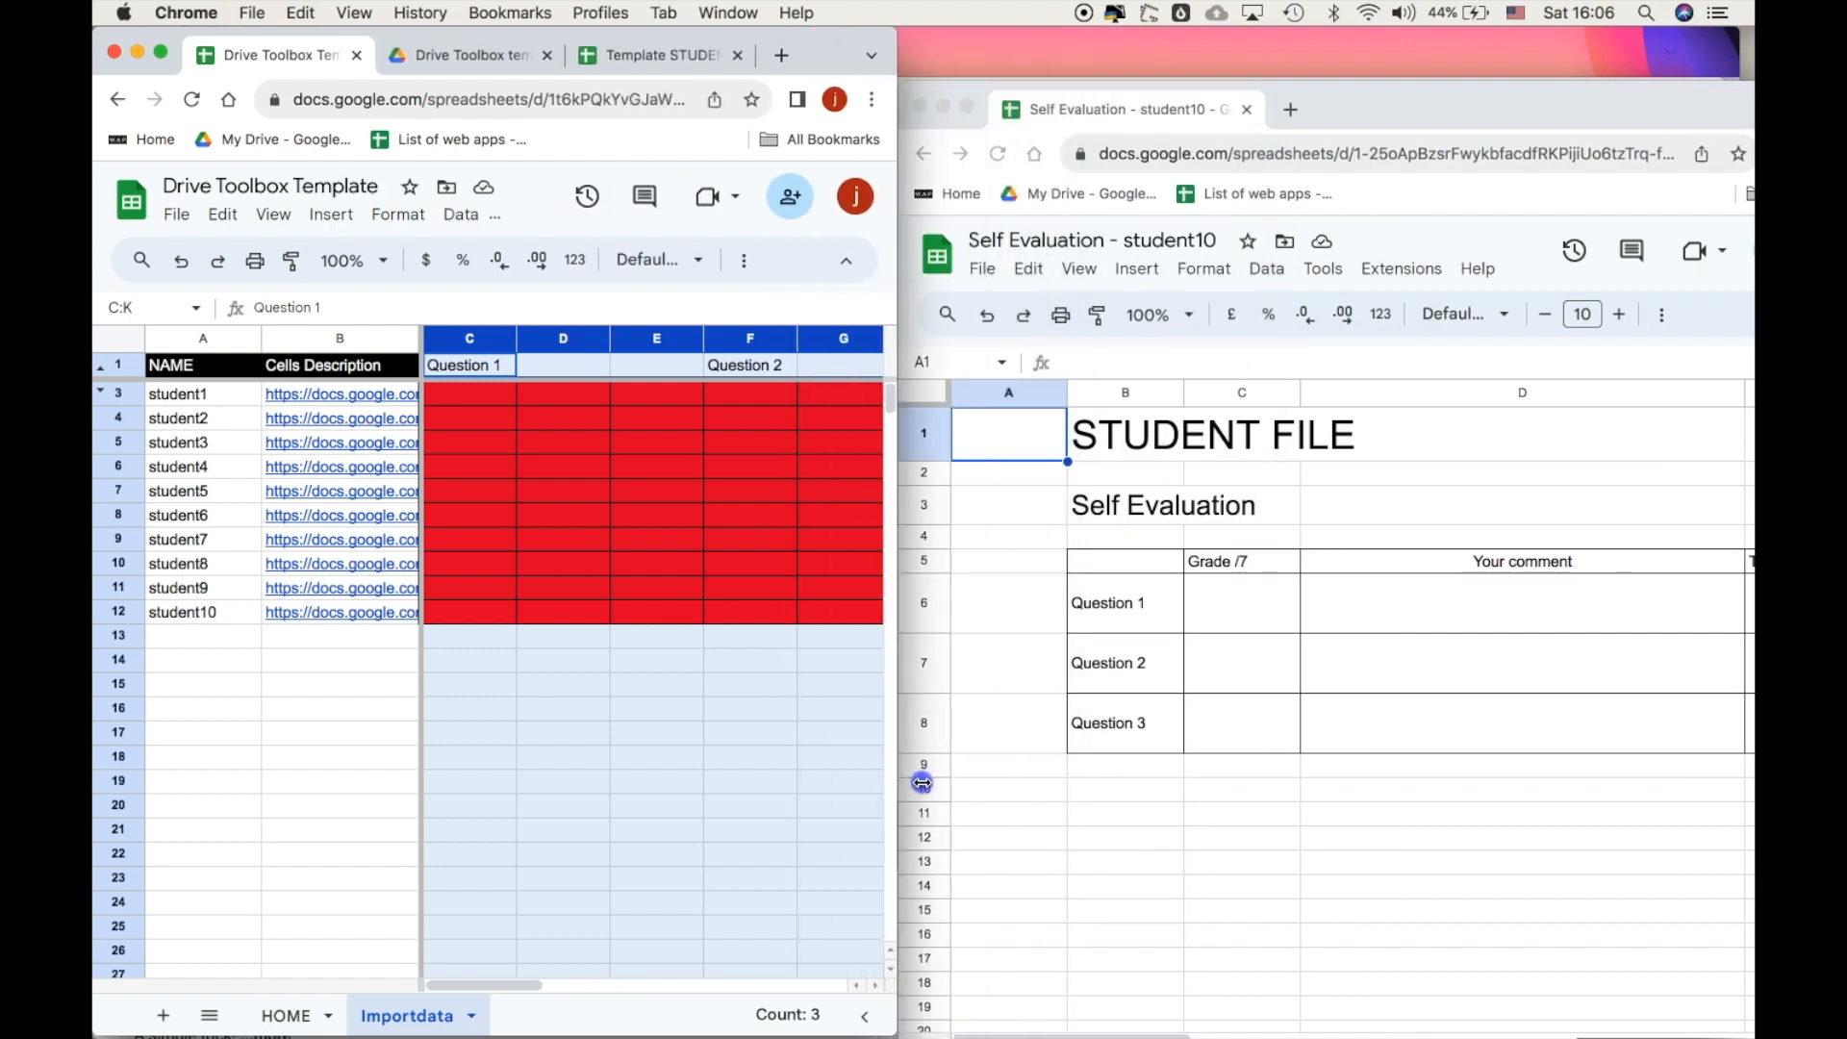
pyautogui.click(1386, 114)
pyautogui.moveTo(1388, 114); pyautogui.dragTo(1388, 60)
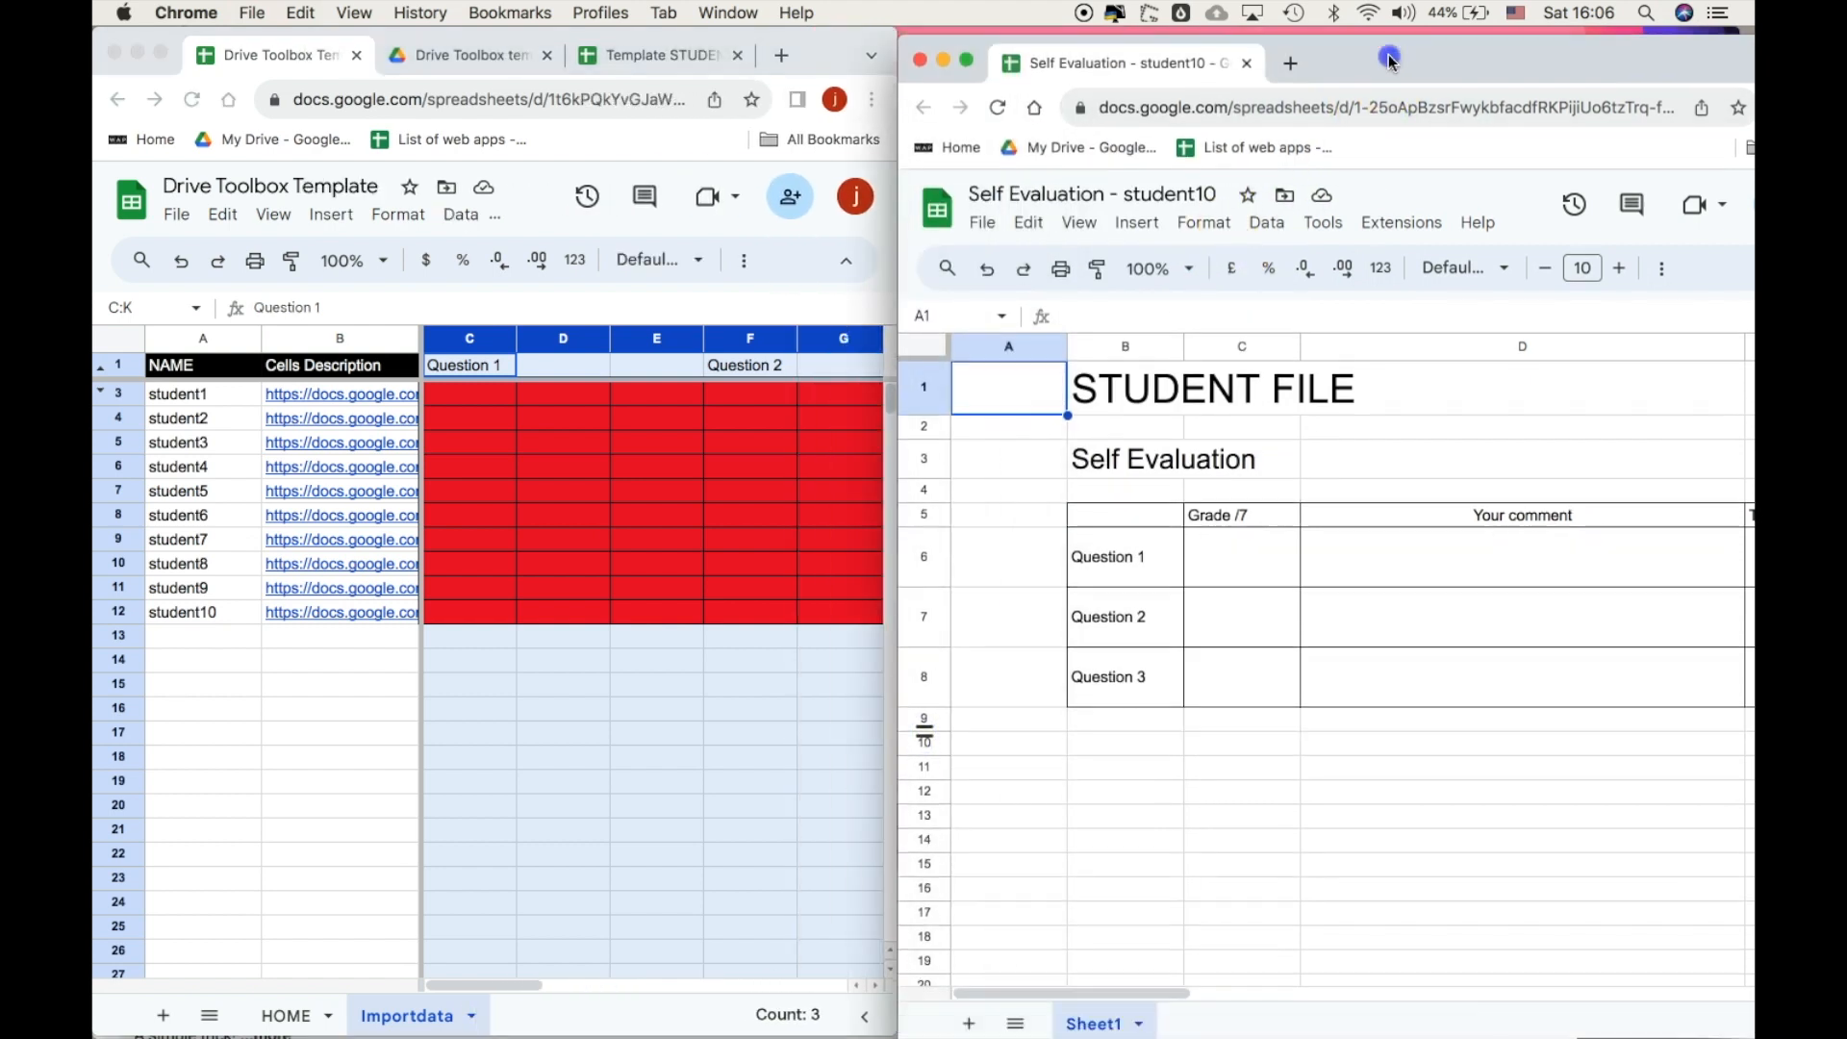
pyautogui.click(1062, 380)
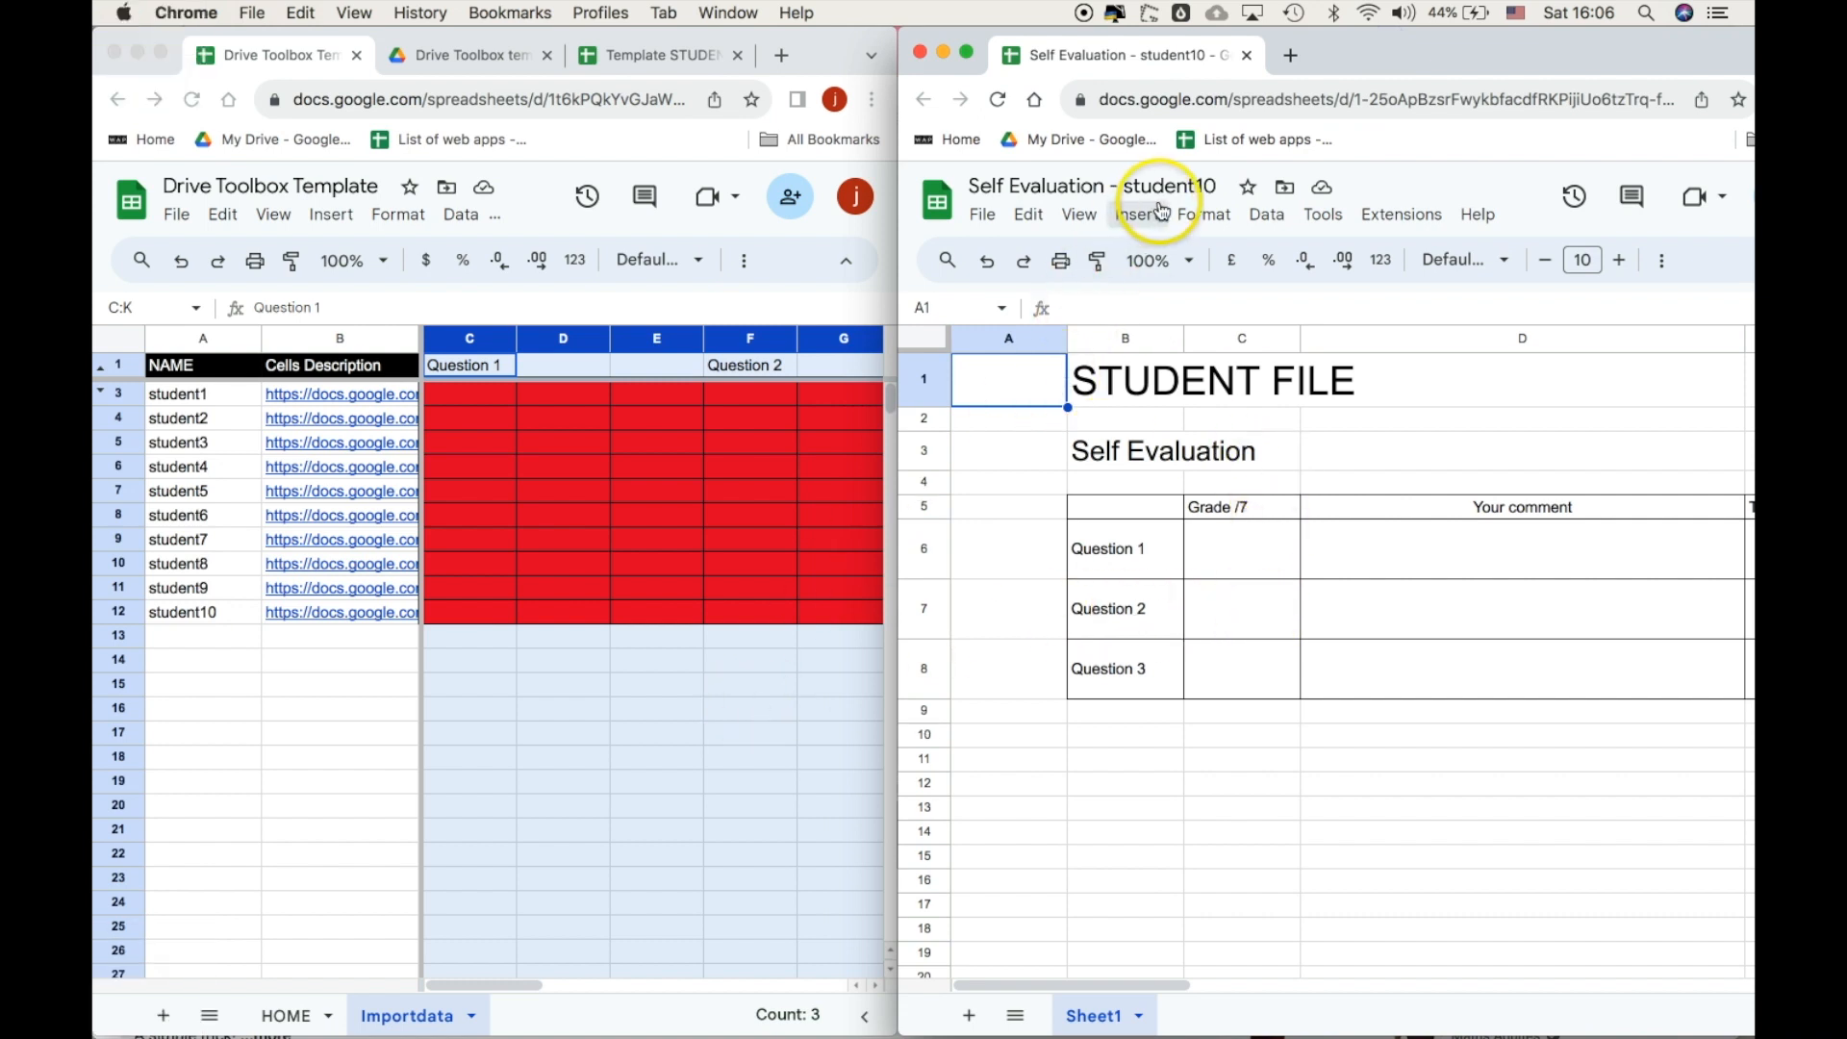
# Fill in Question 1 of the student10 self-evaluation with grade 5 in C6 and the comment "It was hard" in D6.
pyautogui.click(1246, 556)
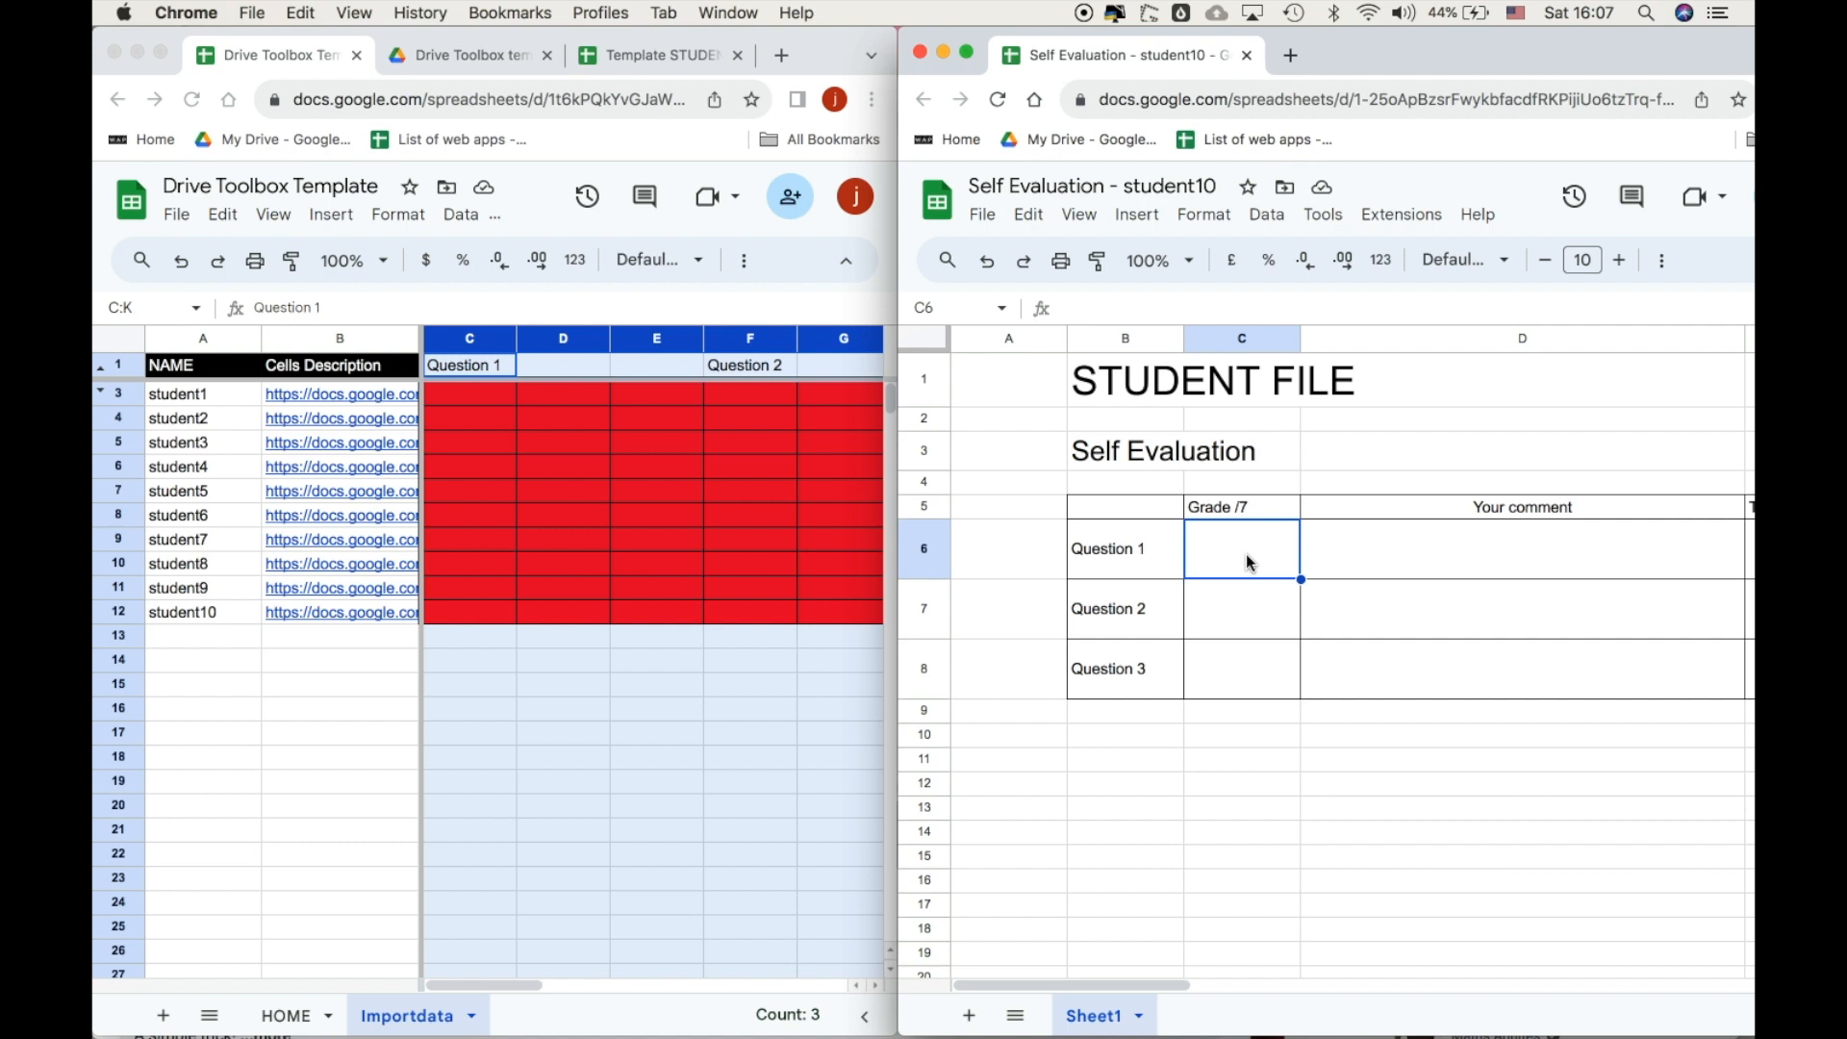
pyautogui.click(774, 713)
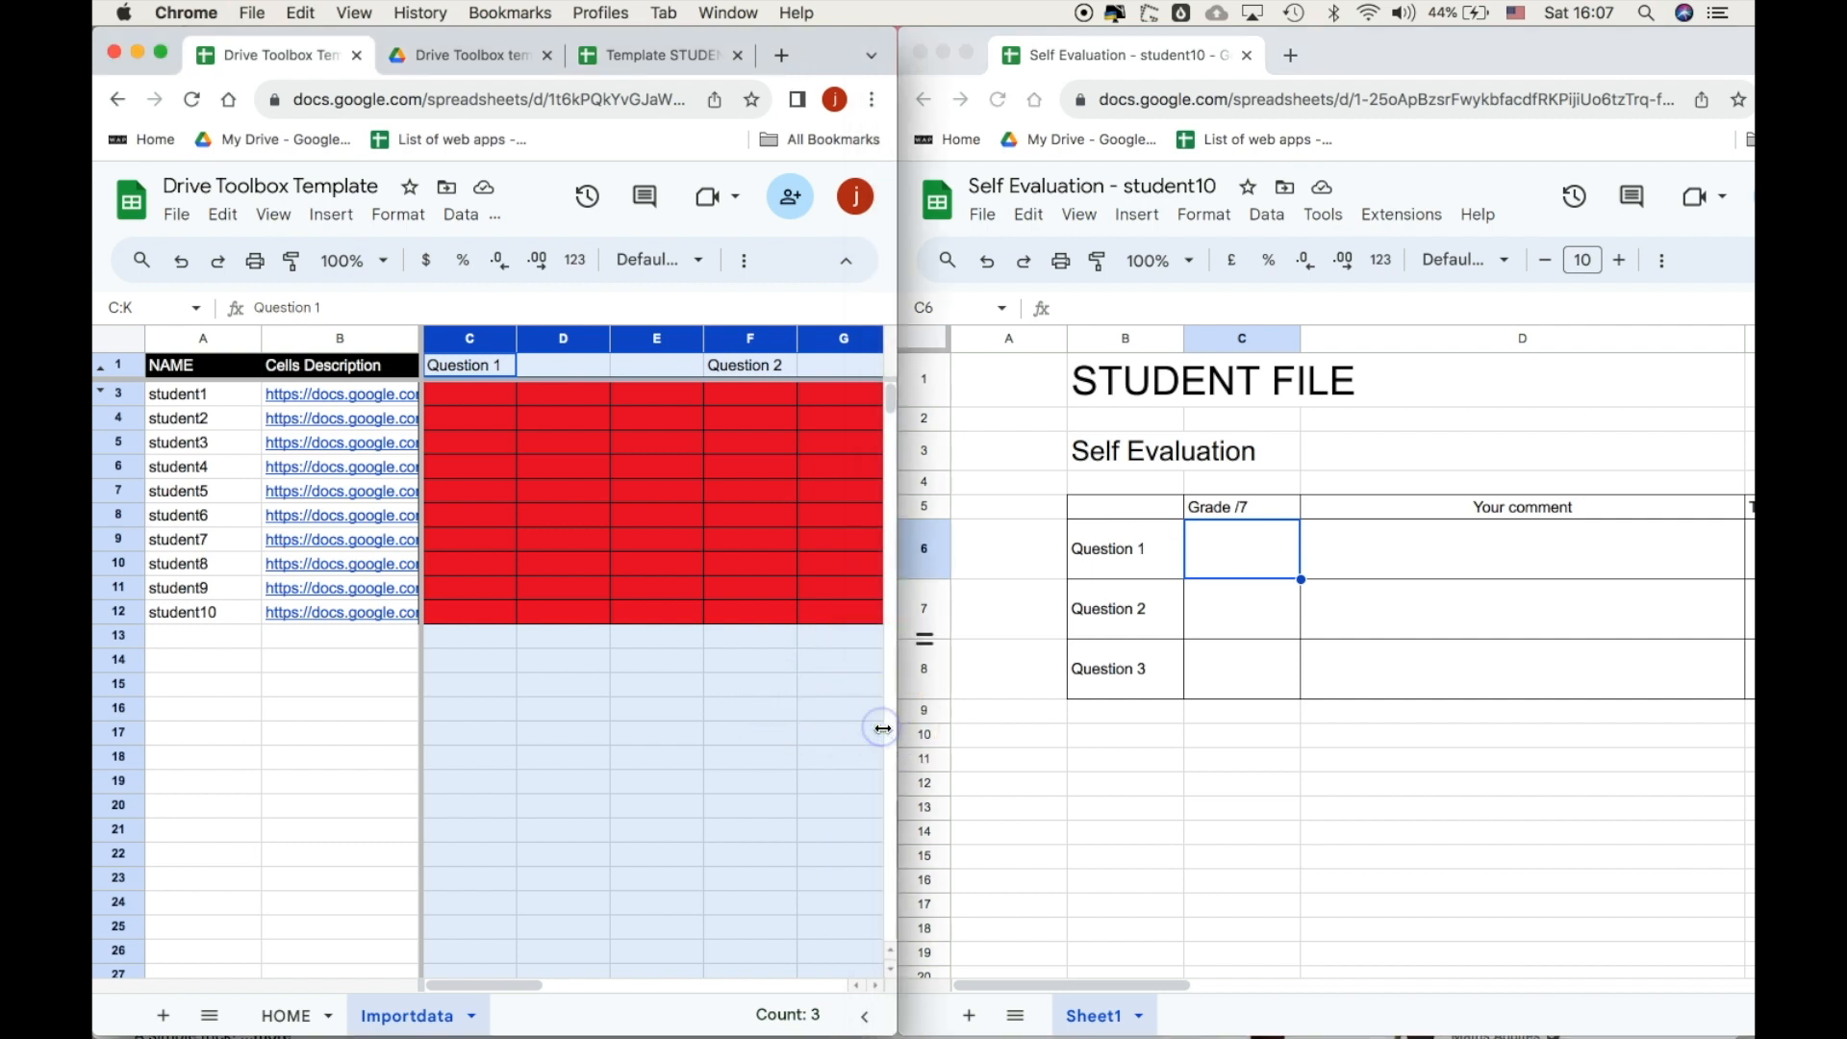
pyautogui.click(1234, 568)
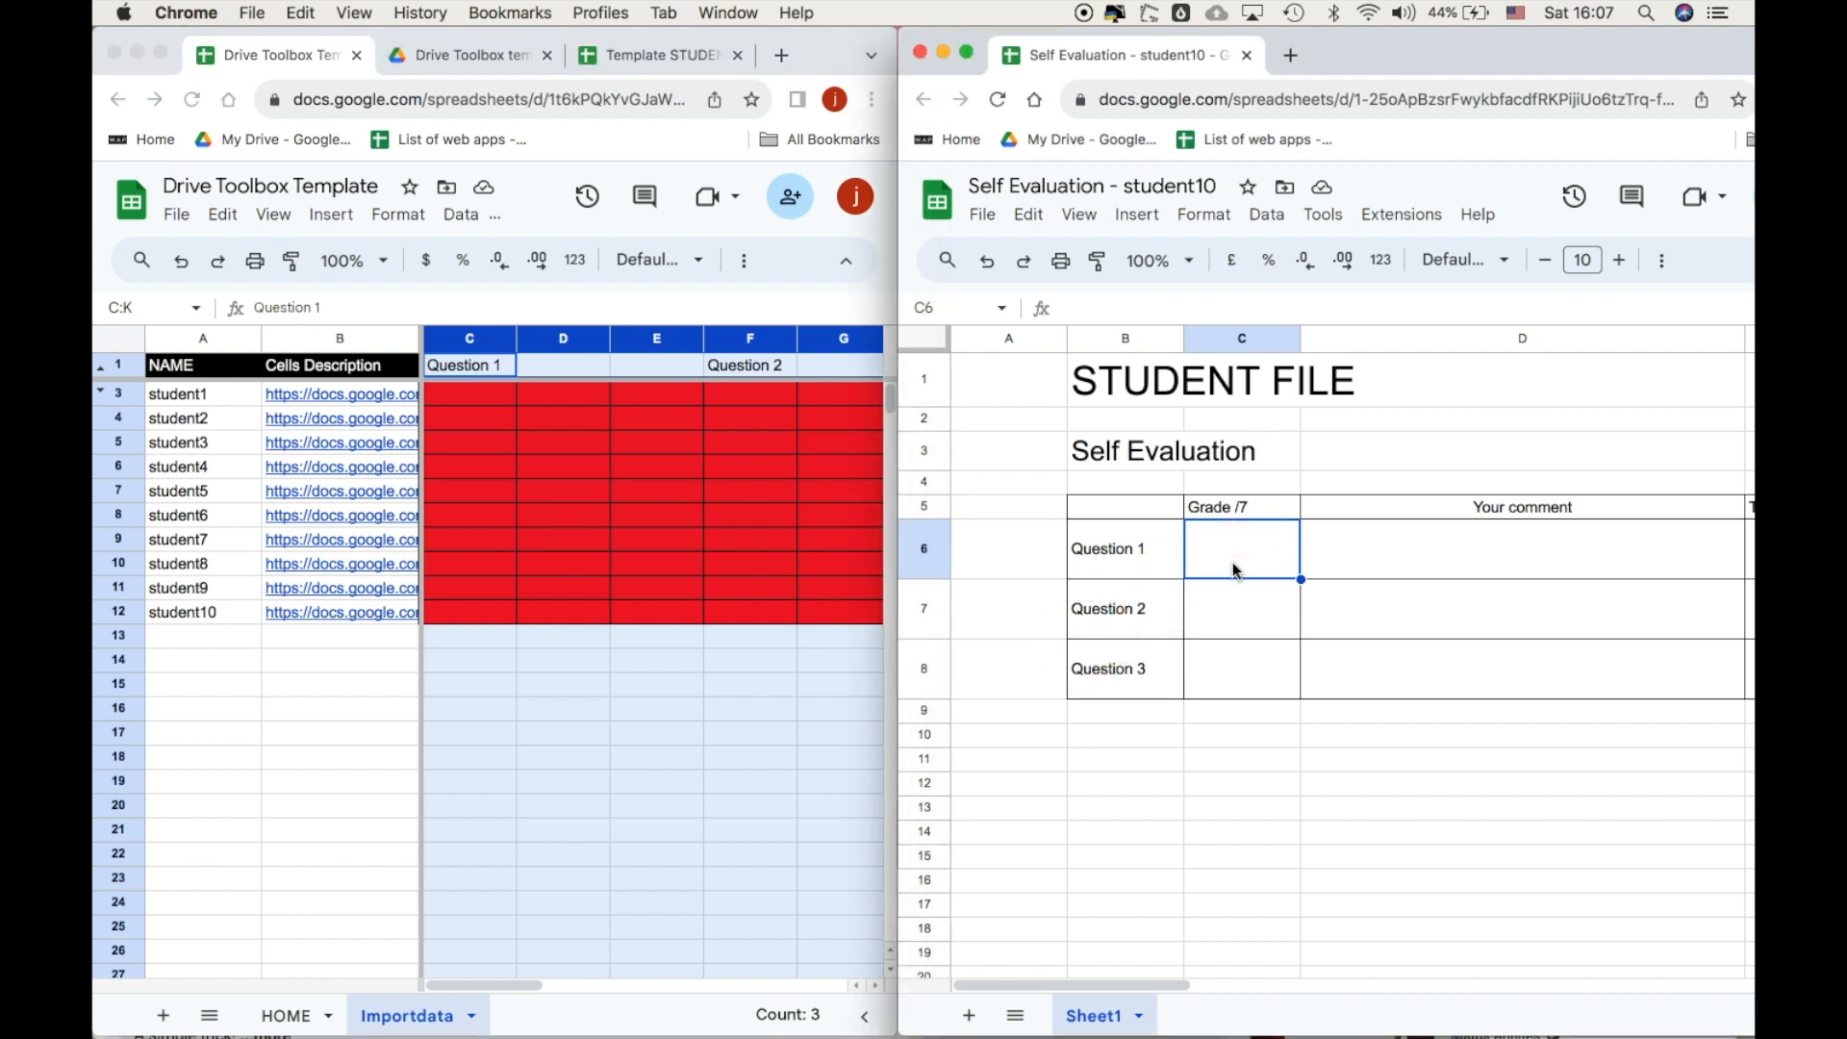
pyautogui.write('5')
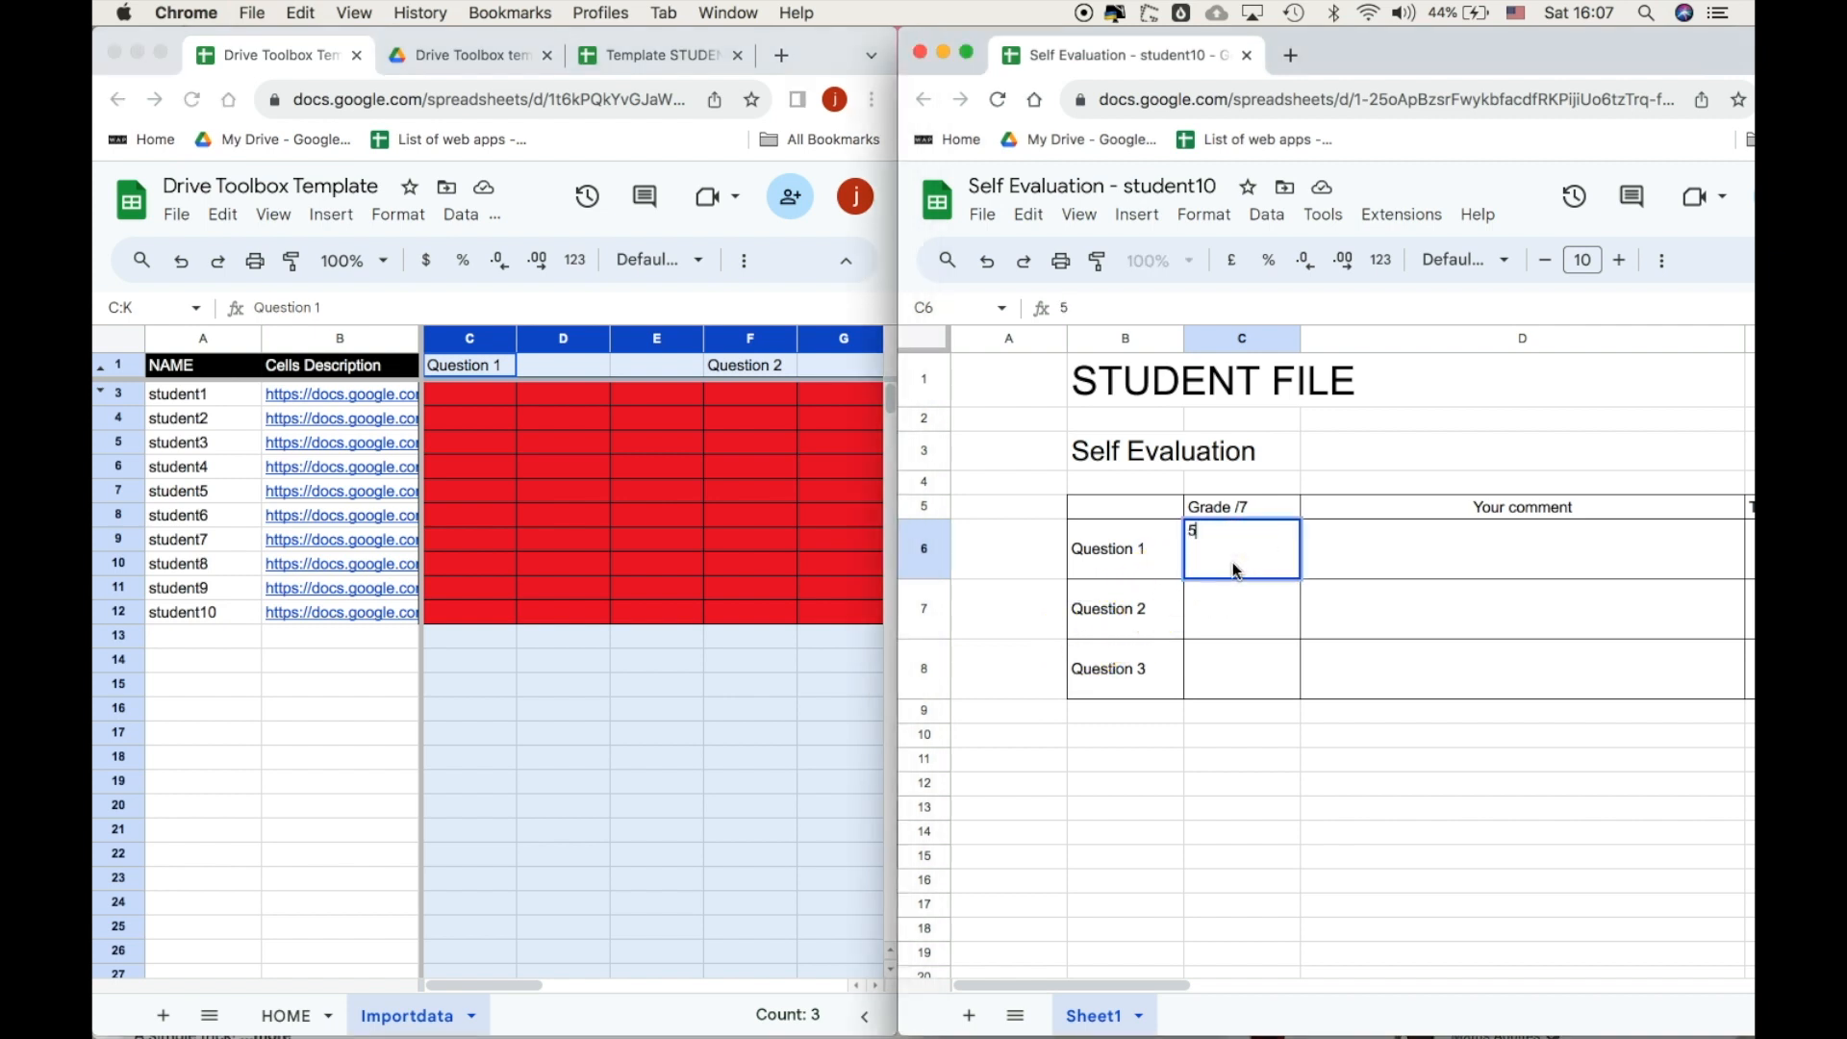
pyautogui.click(1377, 548)
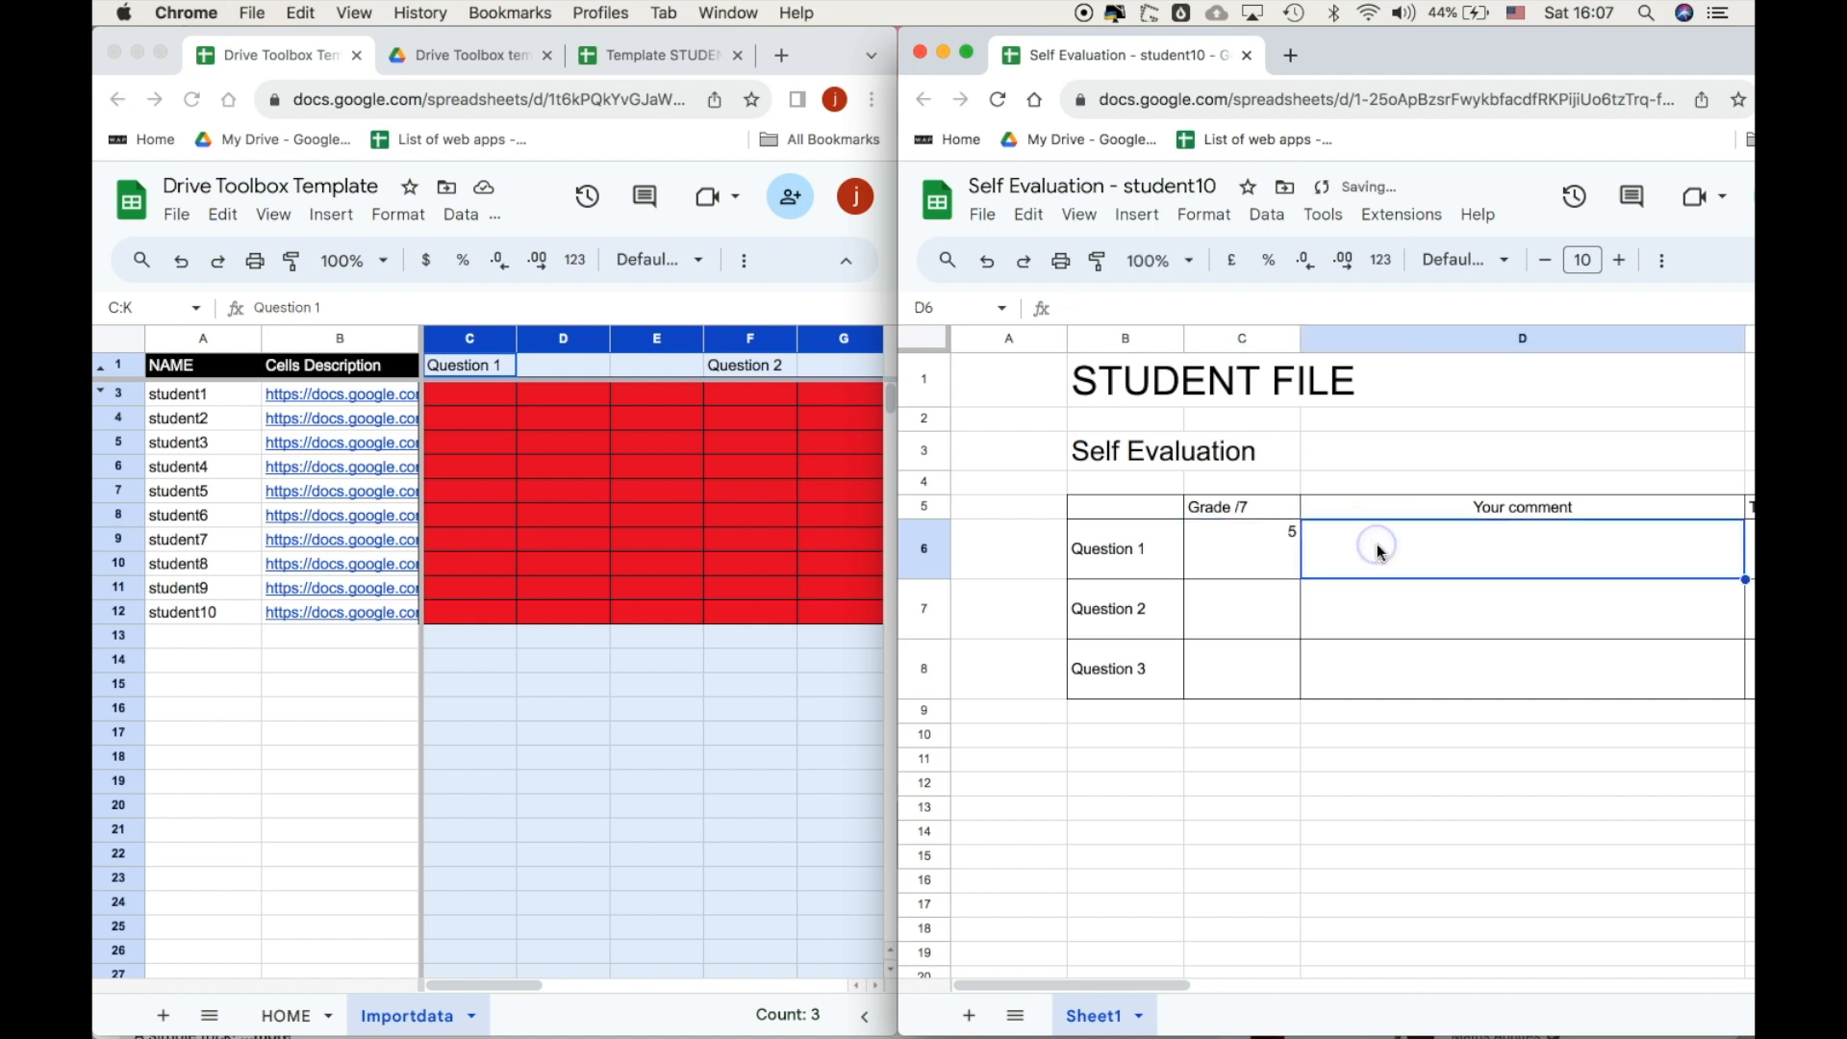
pyautogui.write('It was hard')
pyautogui.press('Return')
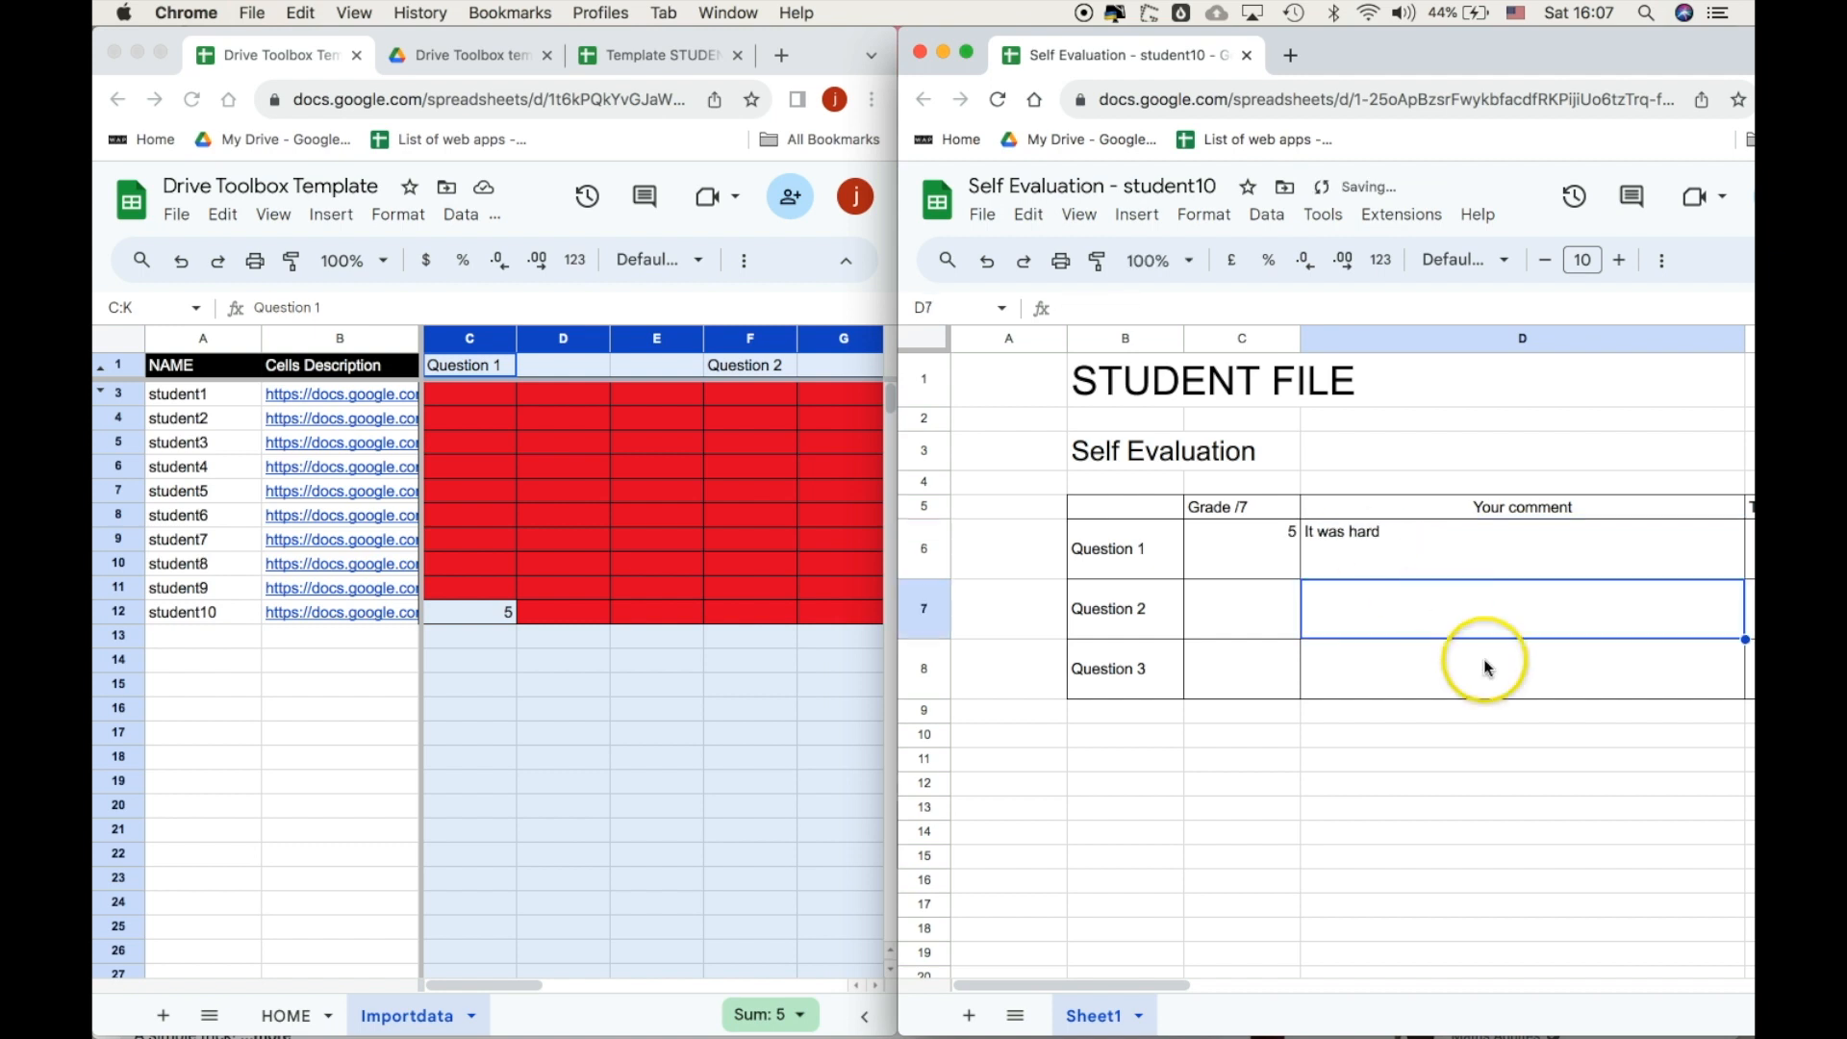
# Fill in Question 2 of the student10 self-evaluation with grade 6 in C7 and the comment "I was feeling confident!!" in D7.
pyautogui.click(1220, 604)
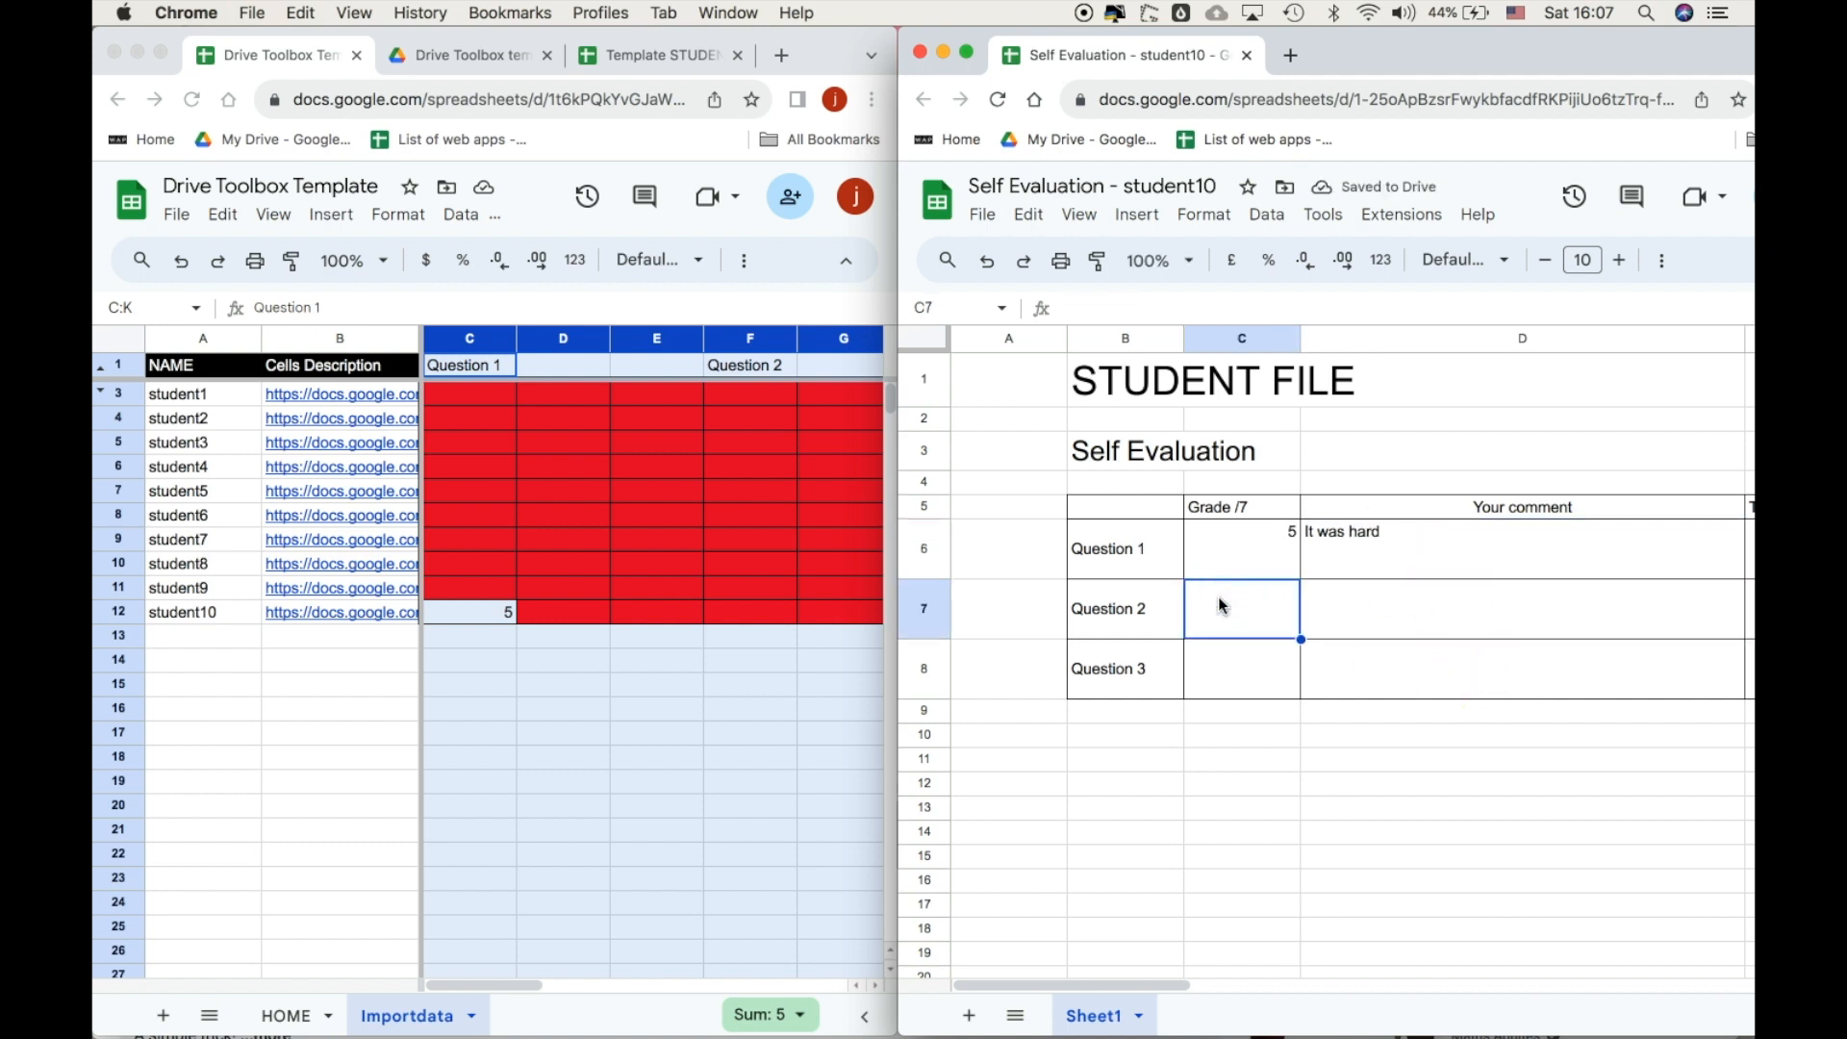
pyautogui.write('6')
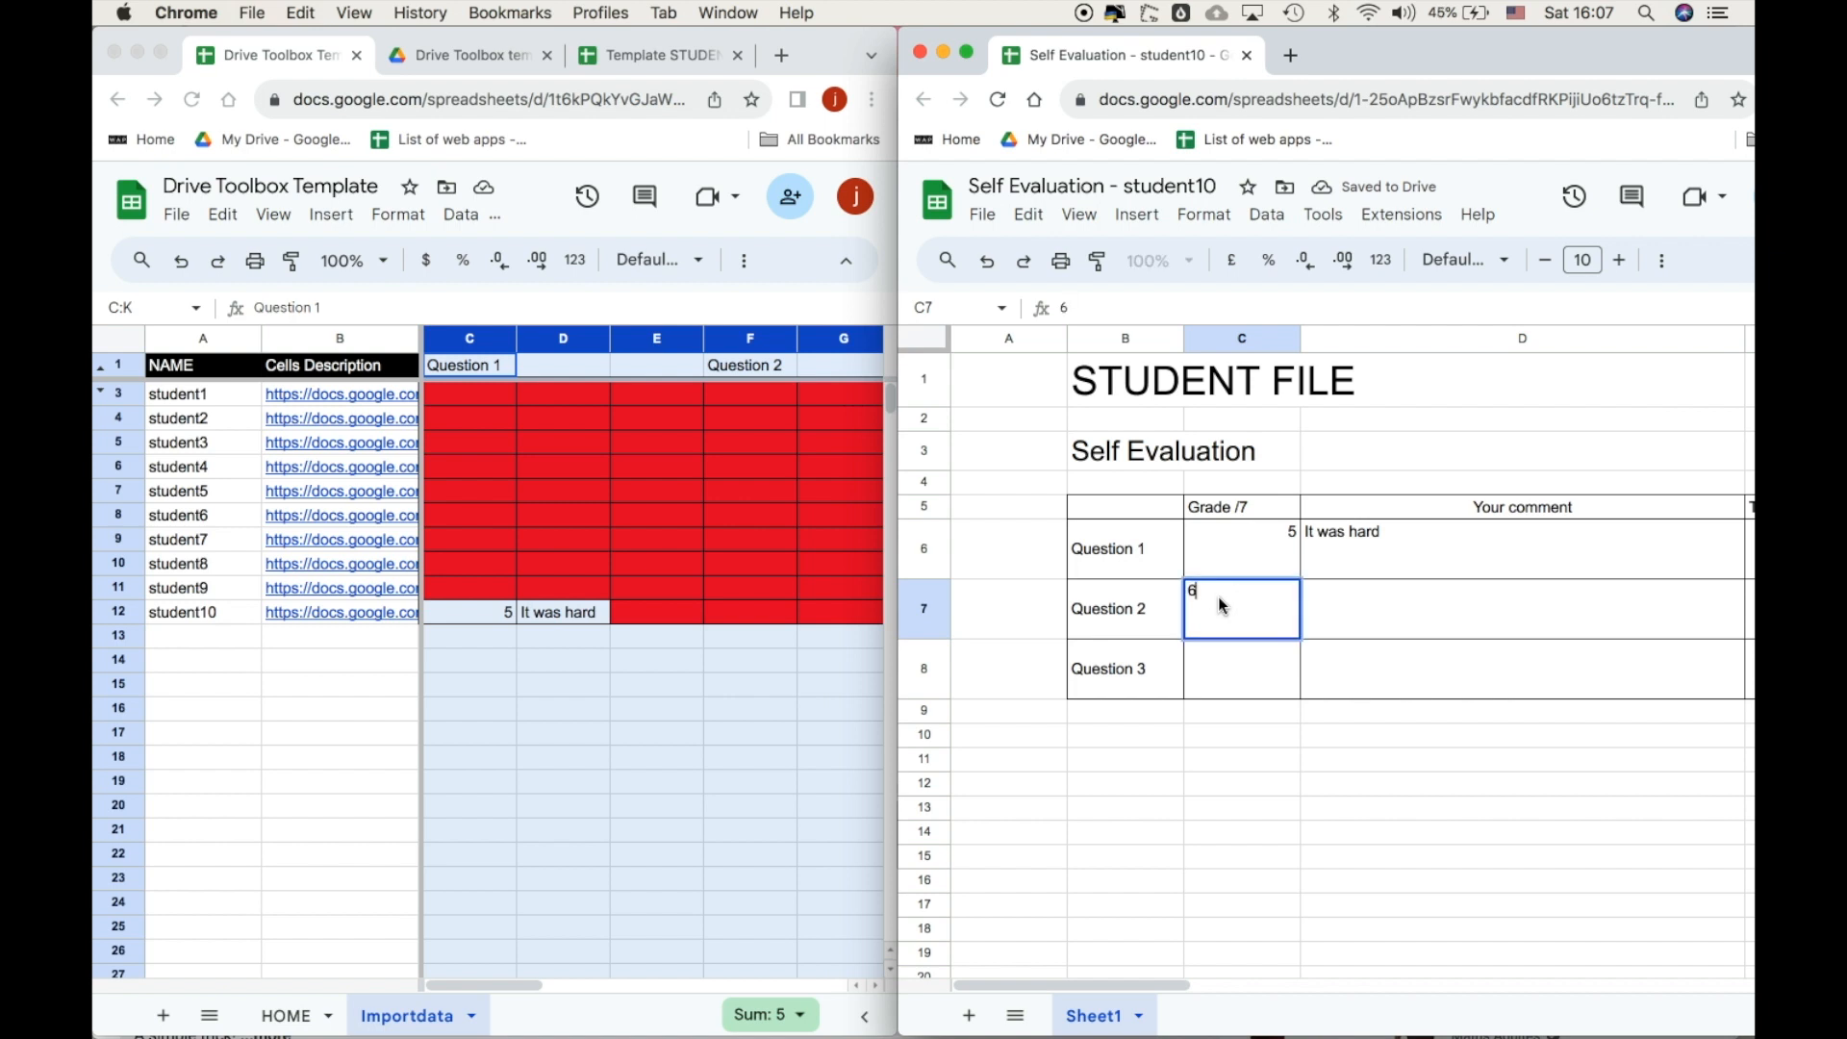
pyautogui.click(1381, 608)
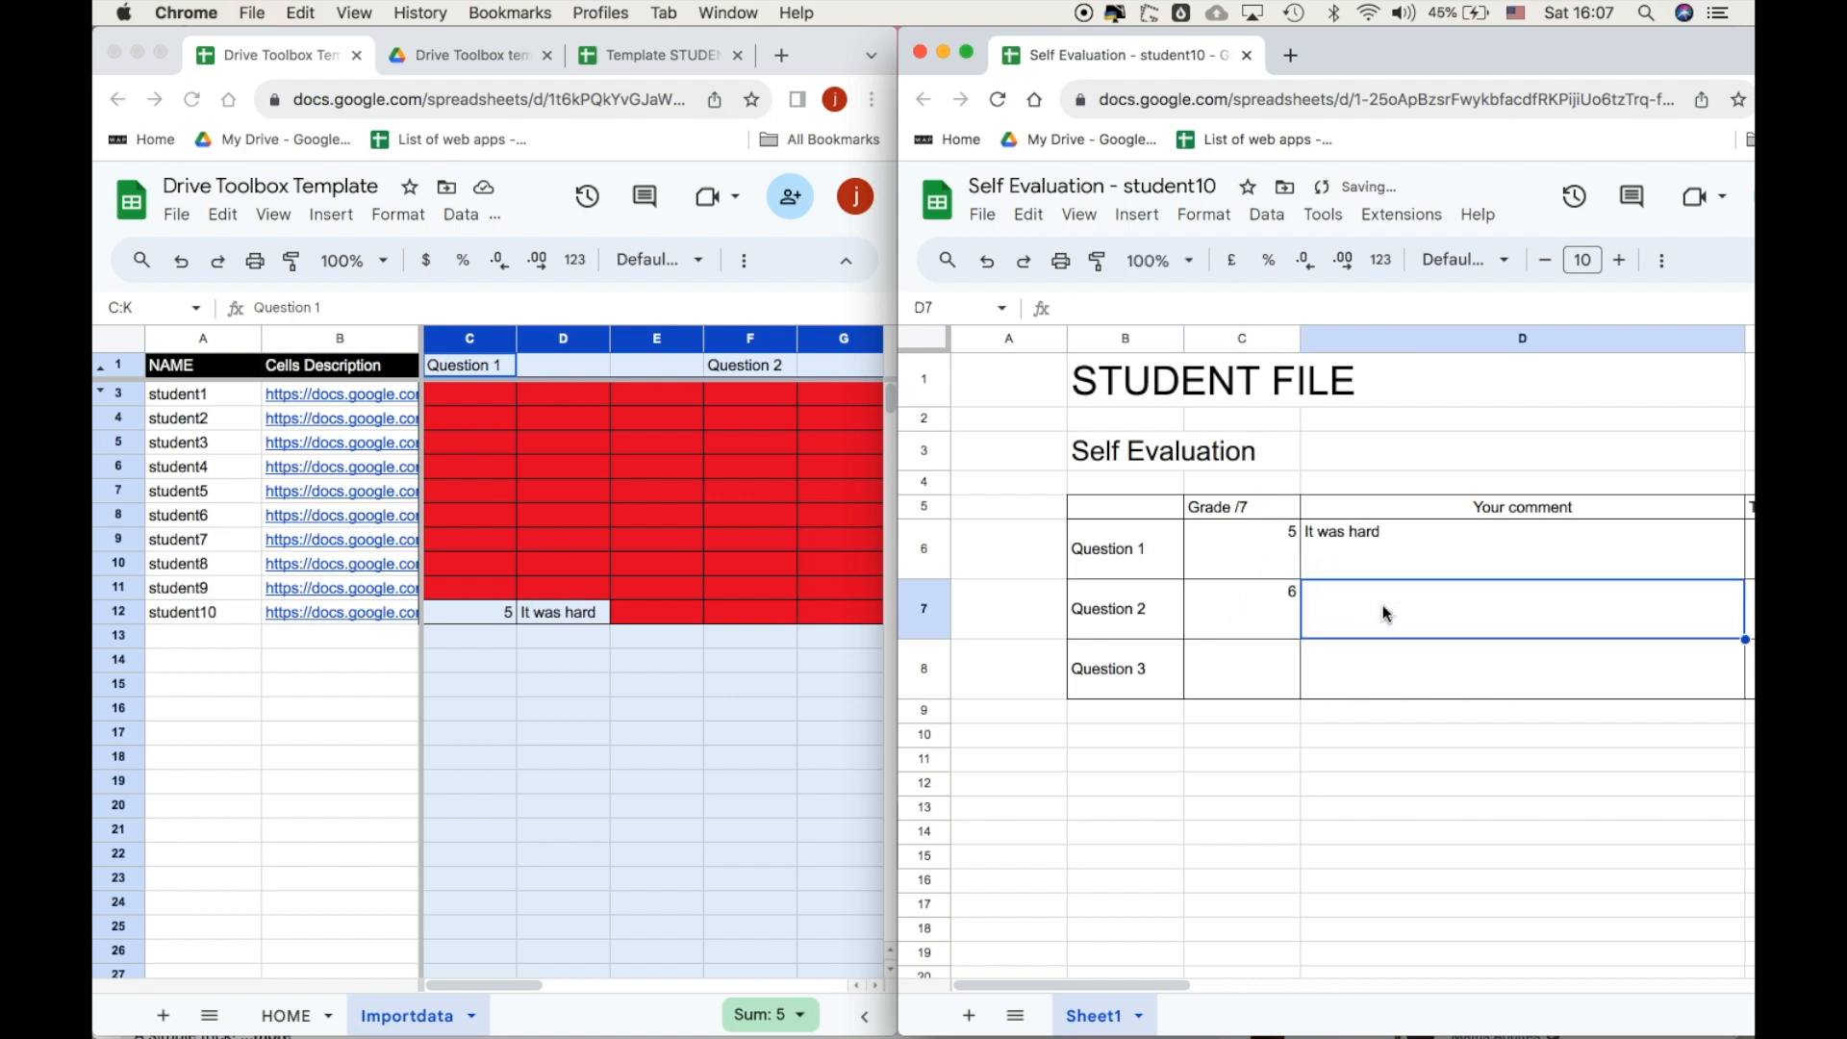
pyautogui.write('I was')
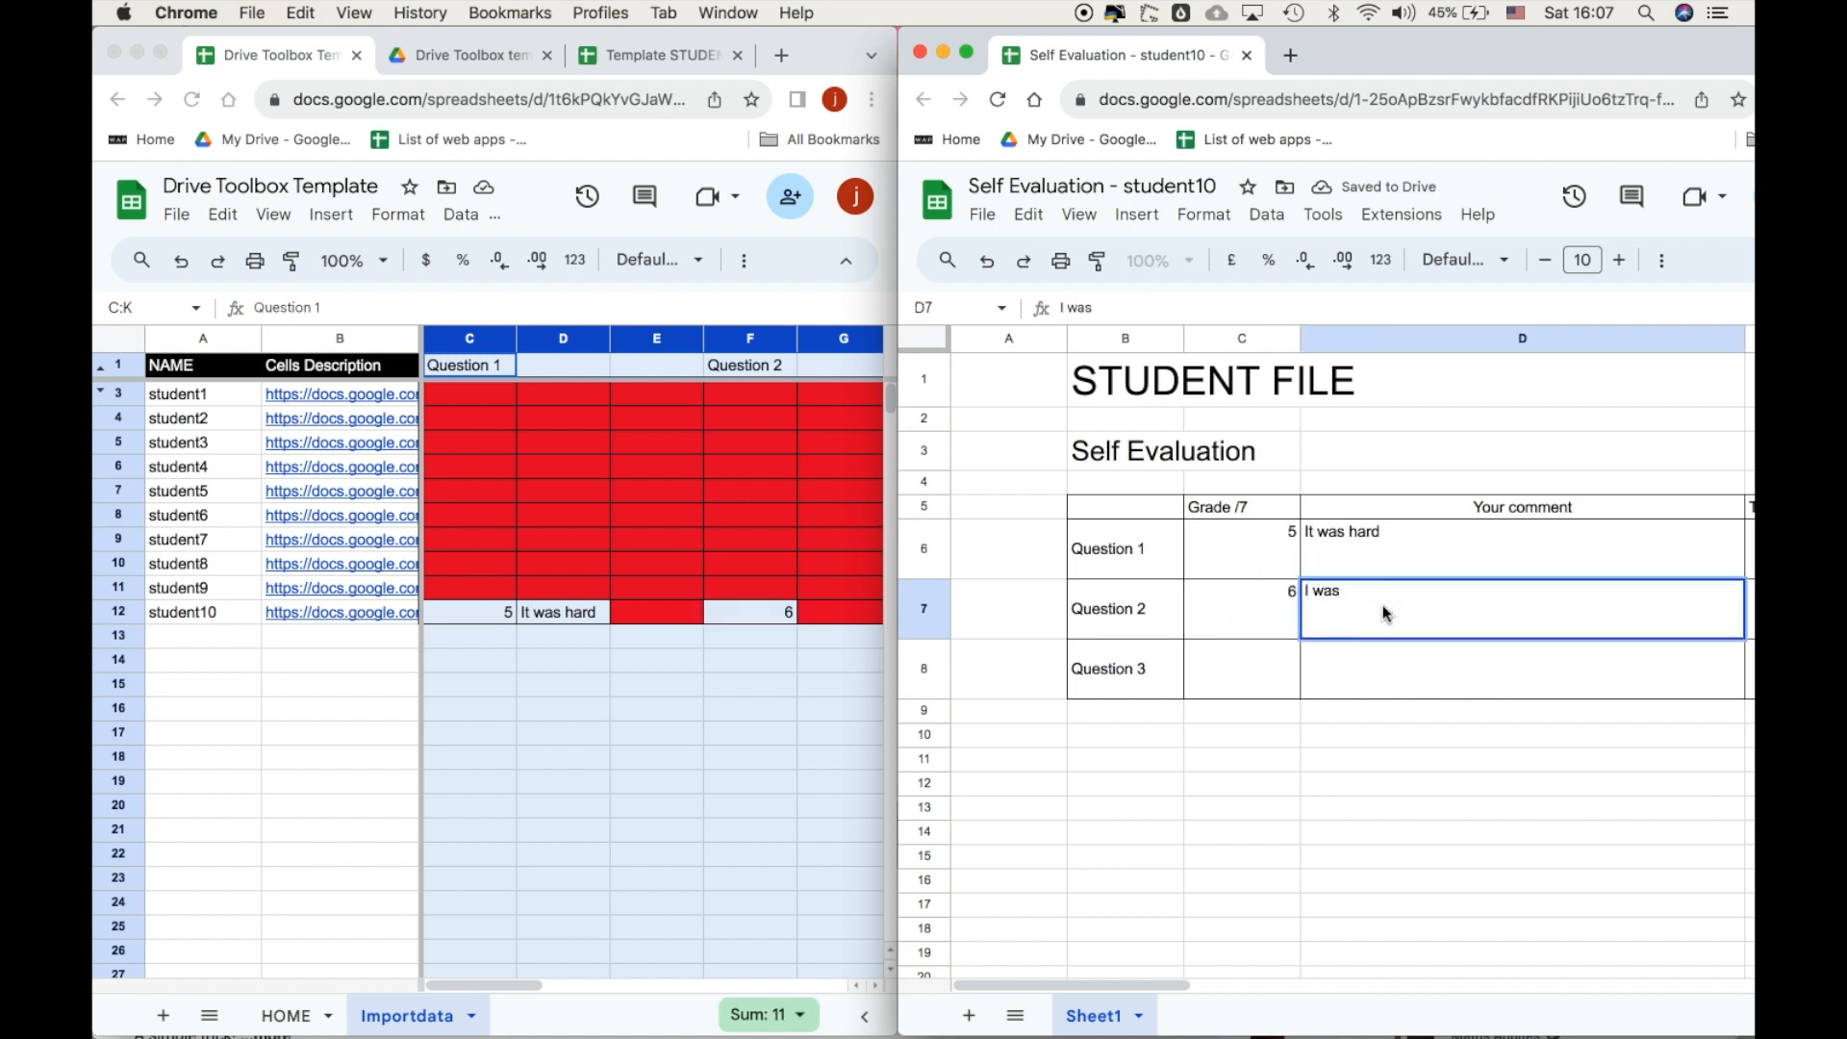
pyautogui.write(' feeling confident!!')
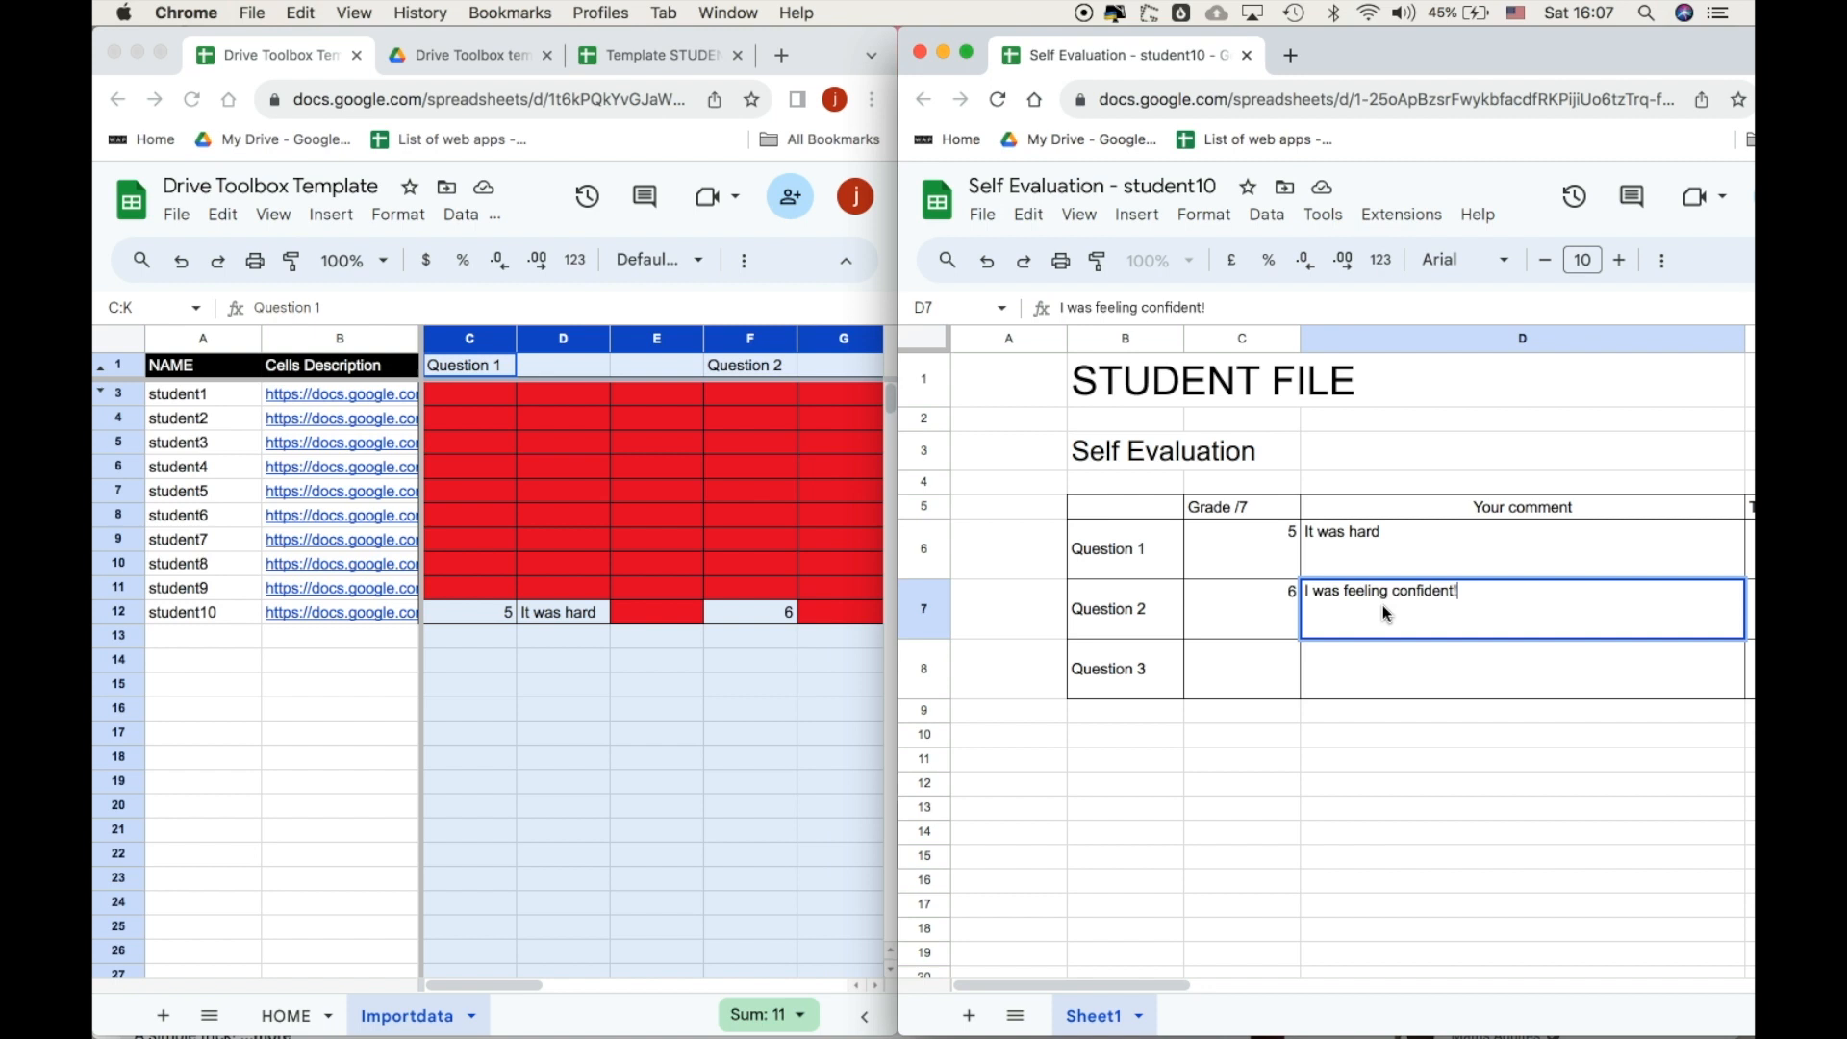
pyautogui.press('Return')
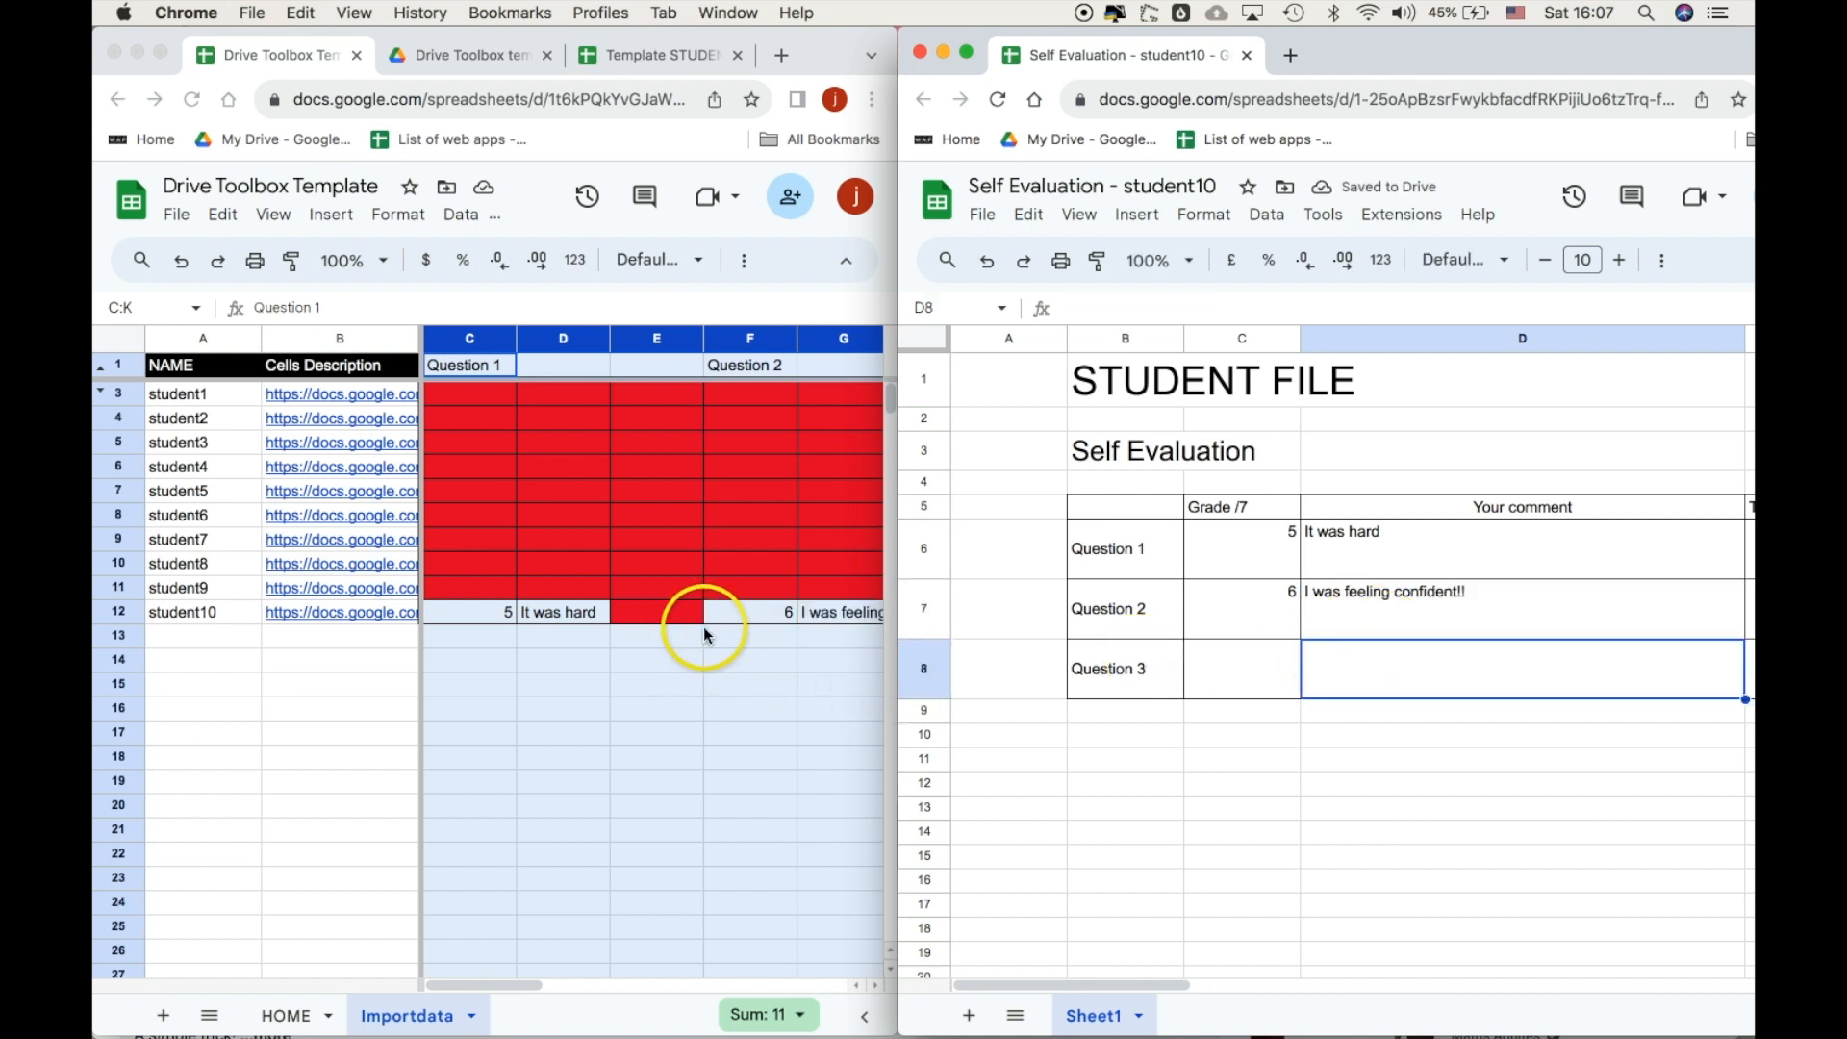
# Fill in Question 3 of the student10 self-evaluation with grade 2 in C8 and the comment "It was a very difficult question" in D8.
pyautogui.click(690, 712)
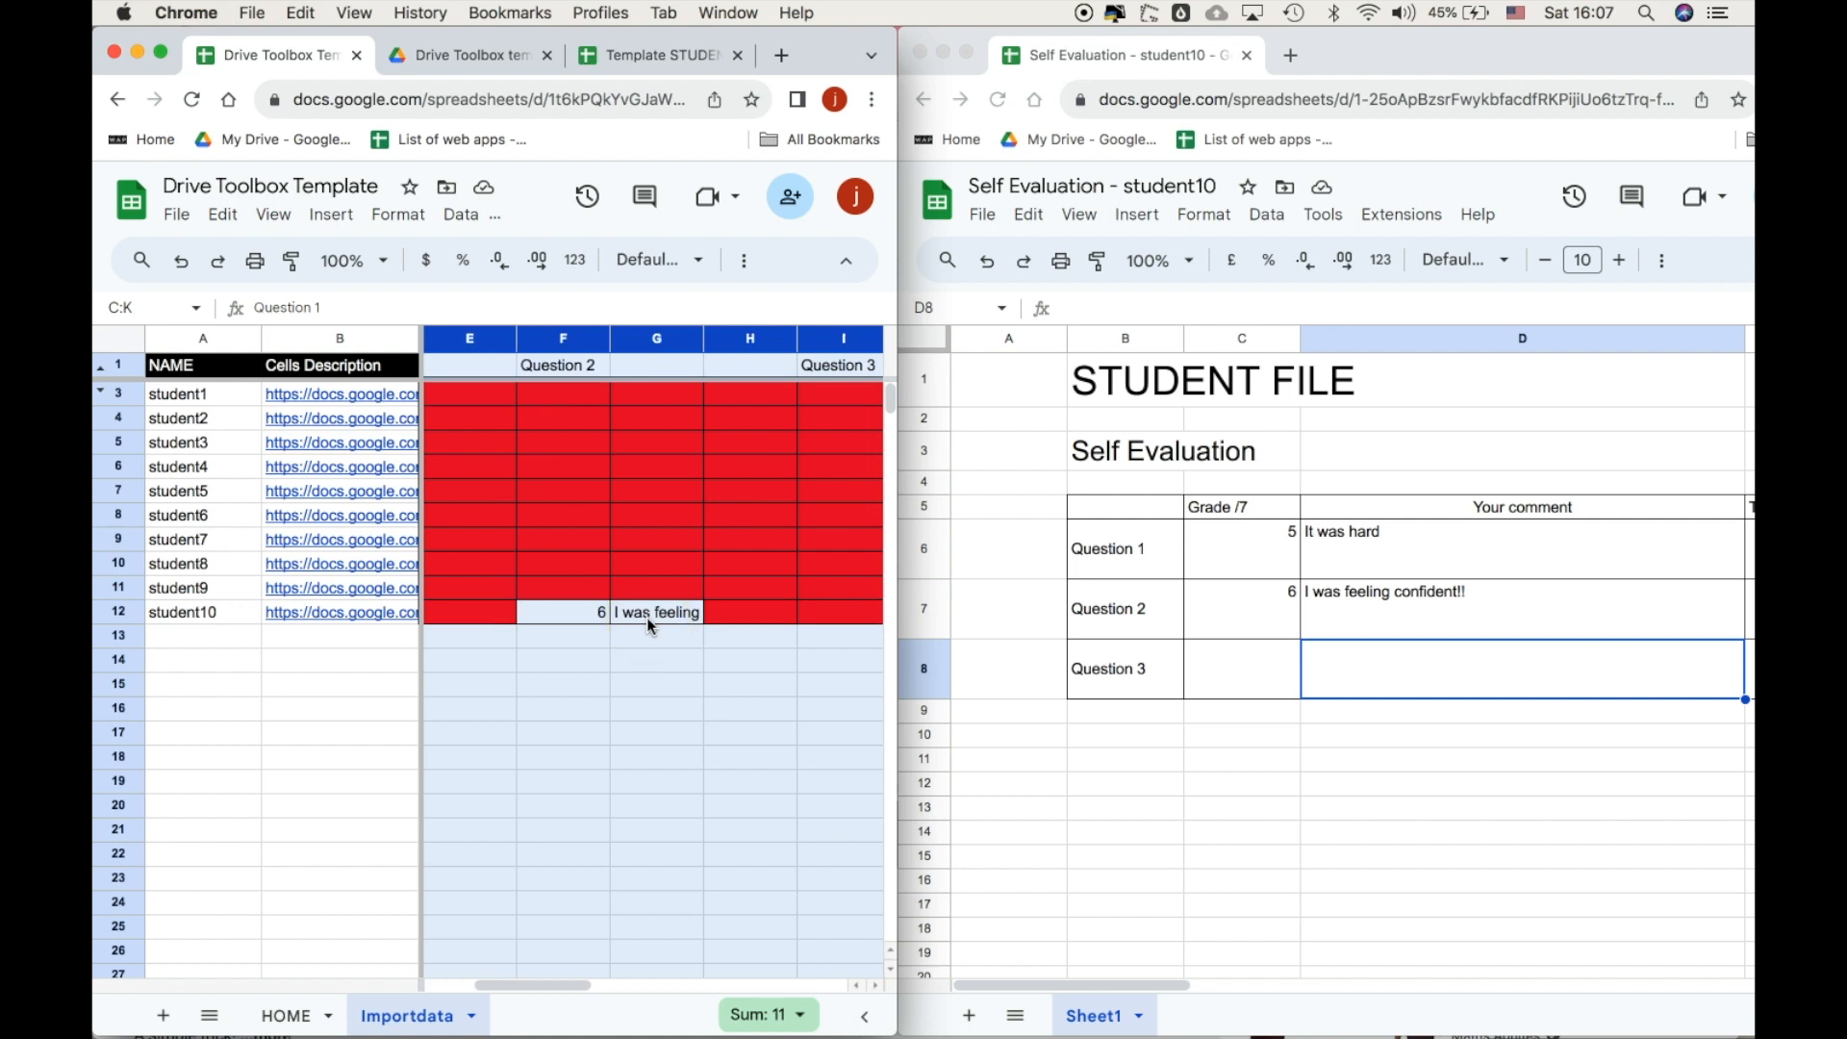
pyautogui.hscroll(1, 635, 660)
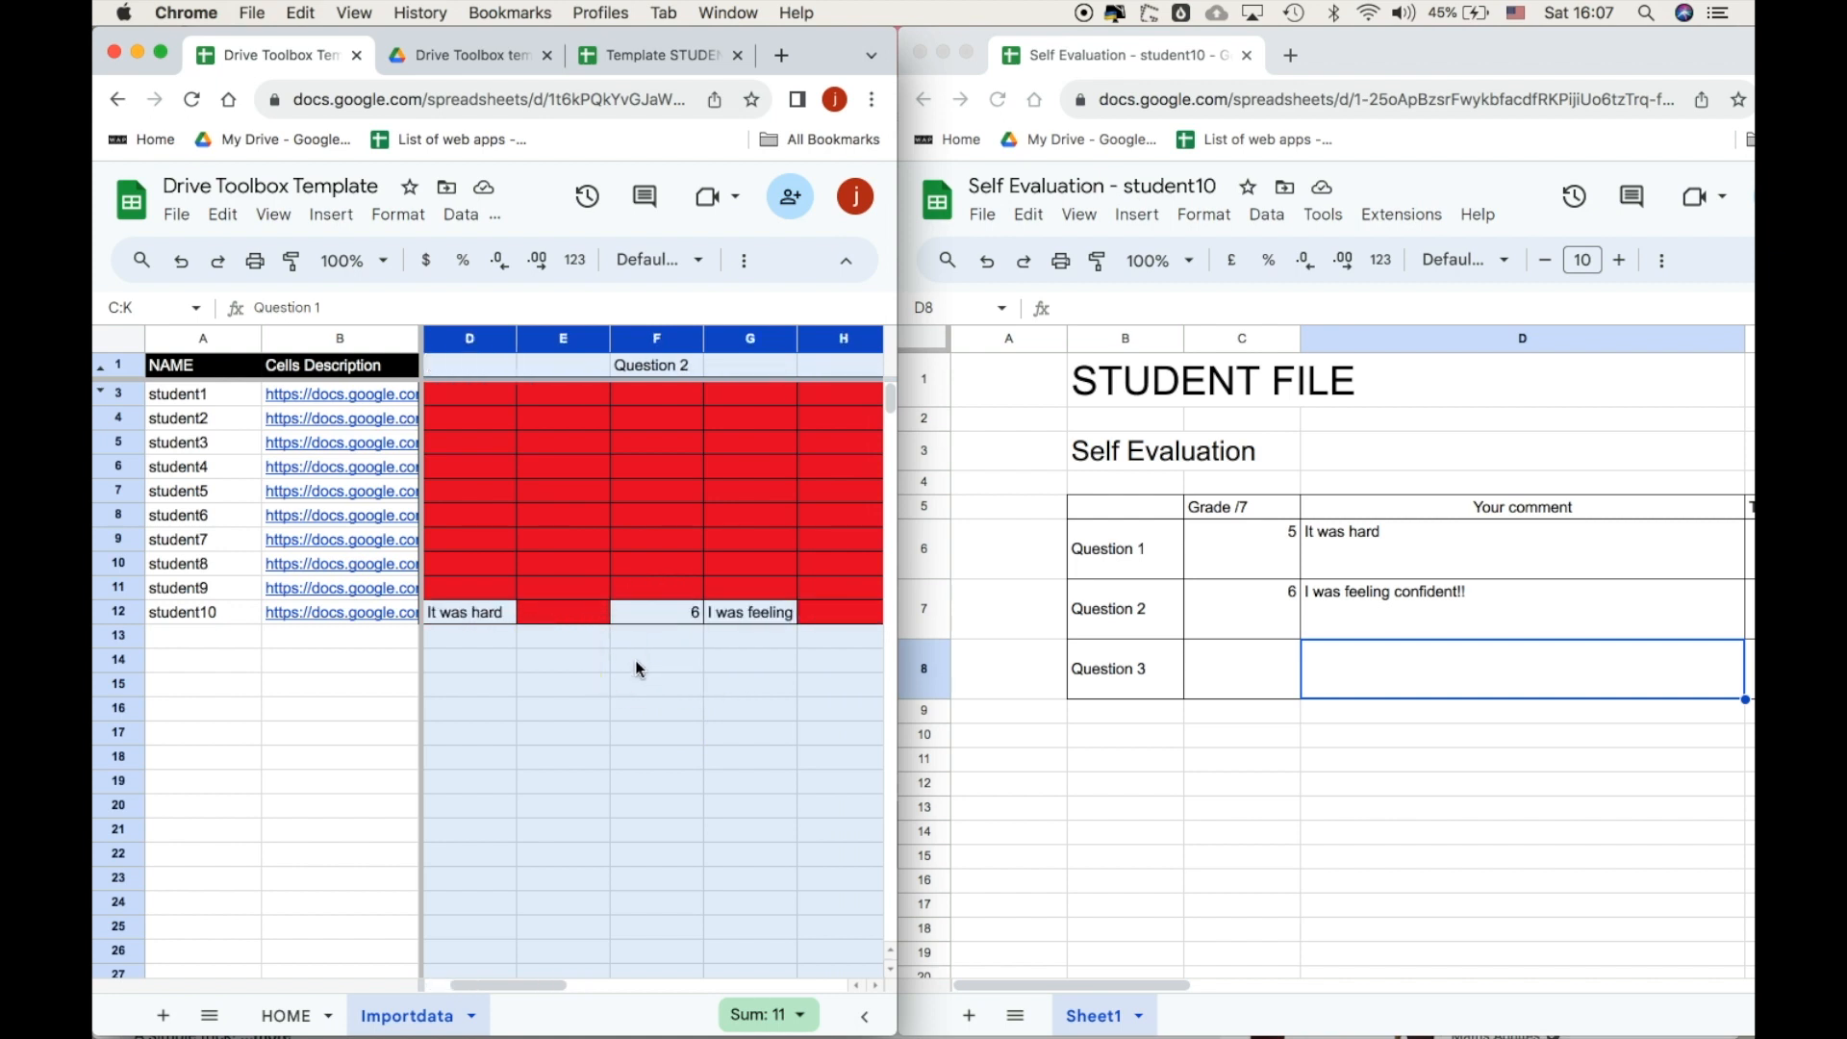
pyautogui.hscroll(-1, 581, 639)
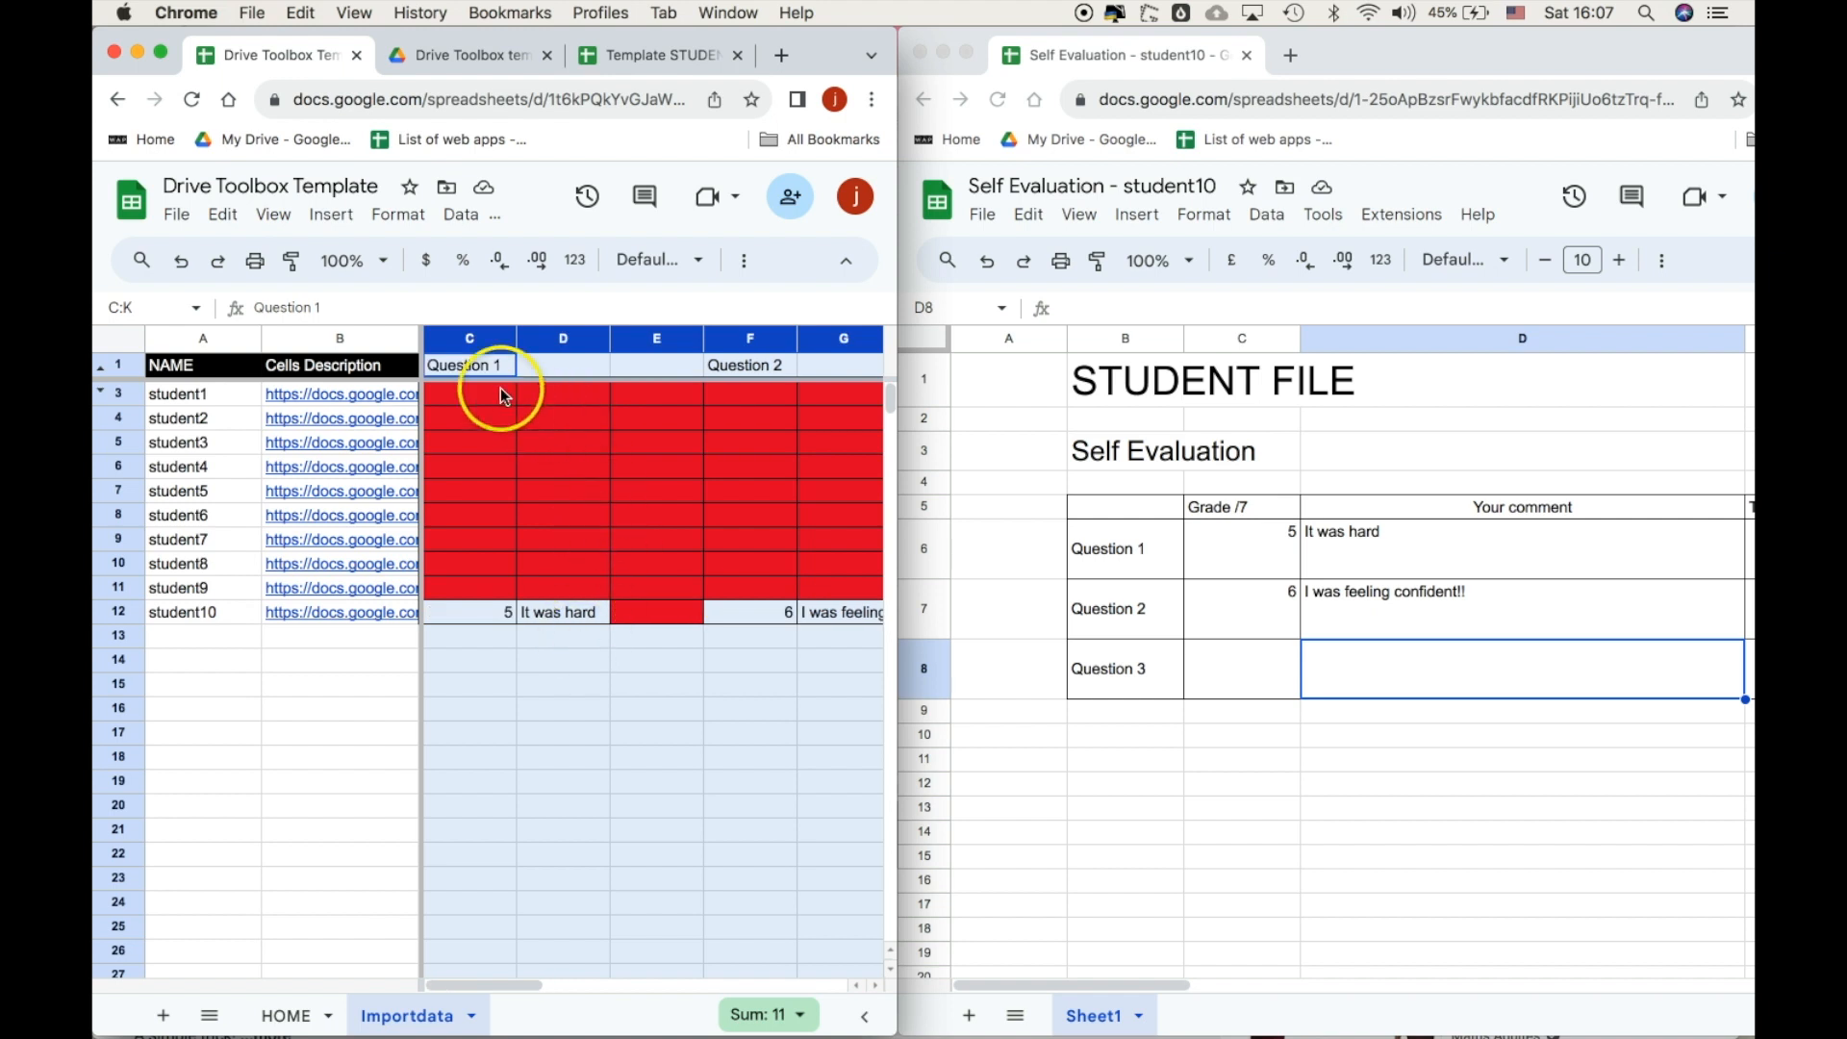
pyautogui.click(1226, 685)
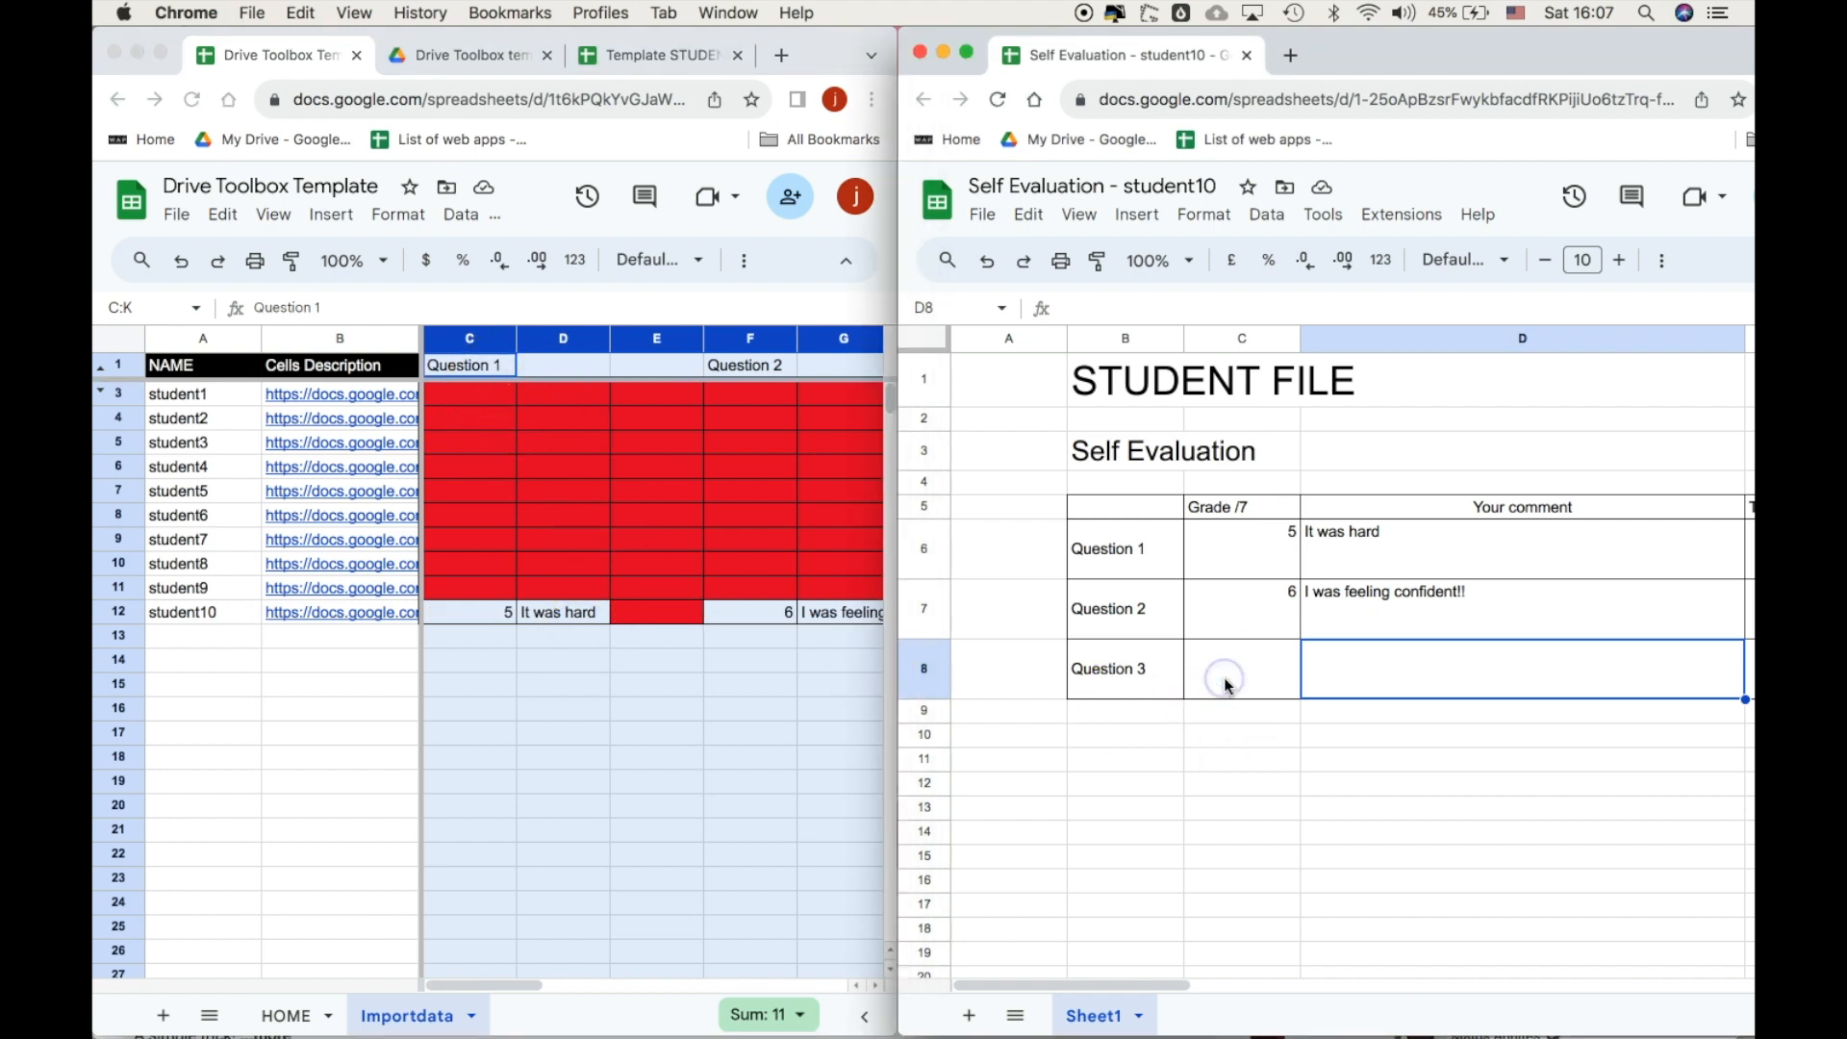
pyautogui.hscroll(4, 760, 878)
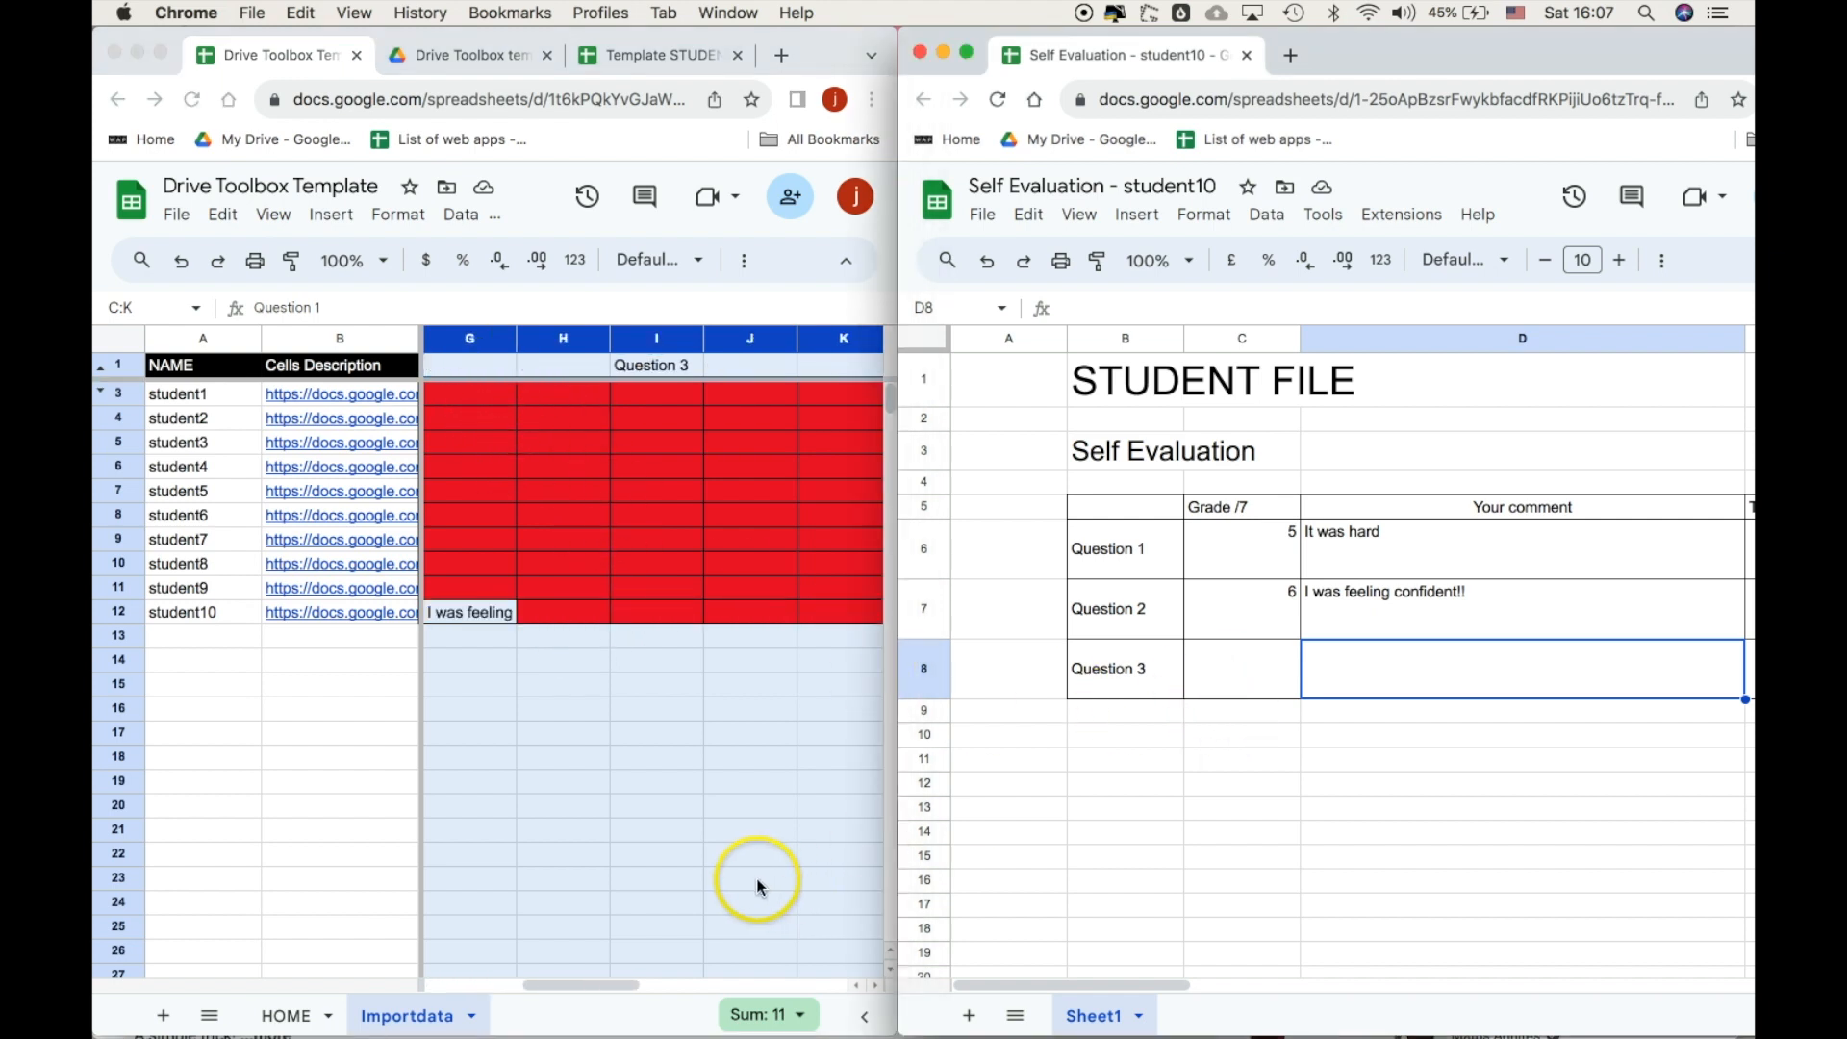
pyautogui.click(1236, 675)
pyautogui.write('2')
pyautogui.click(1391, 672)
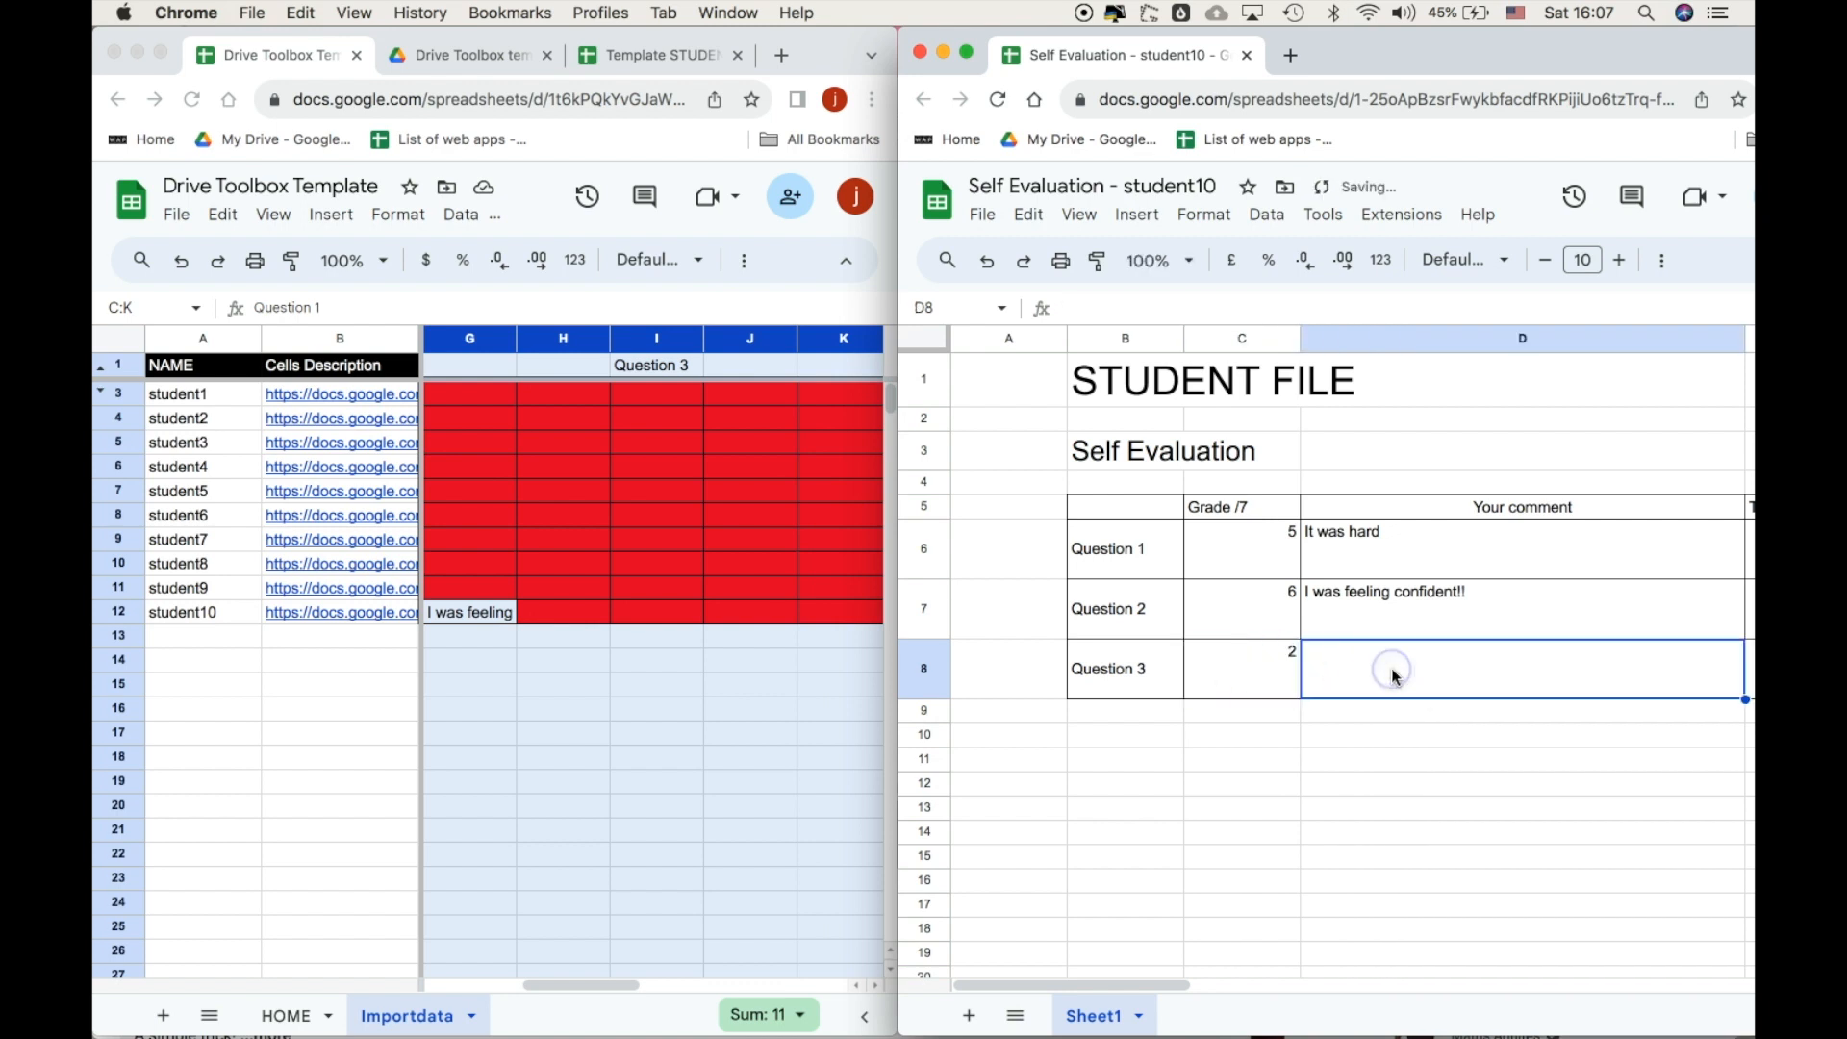
pyautogui.write('It')
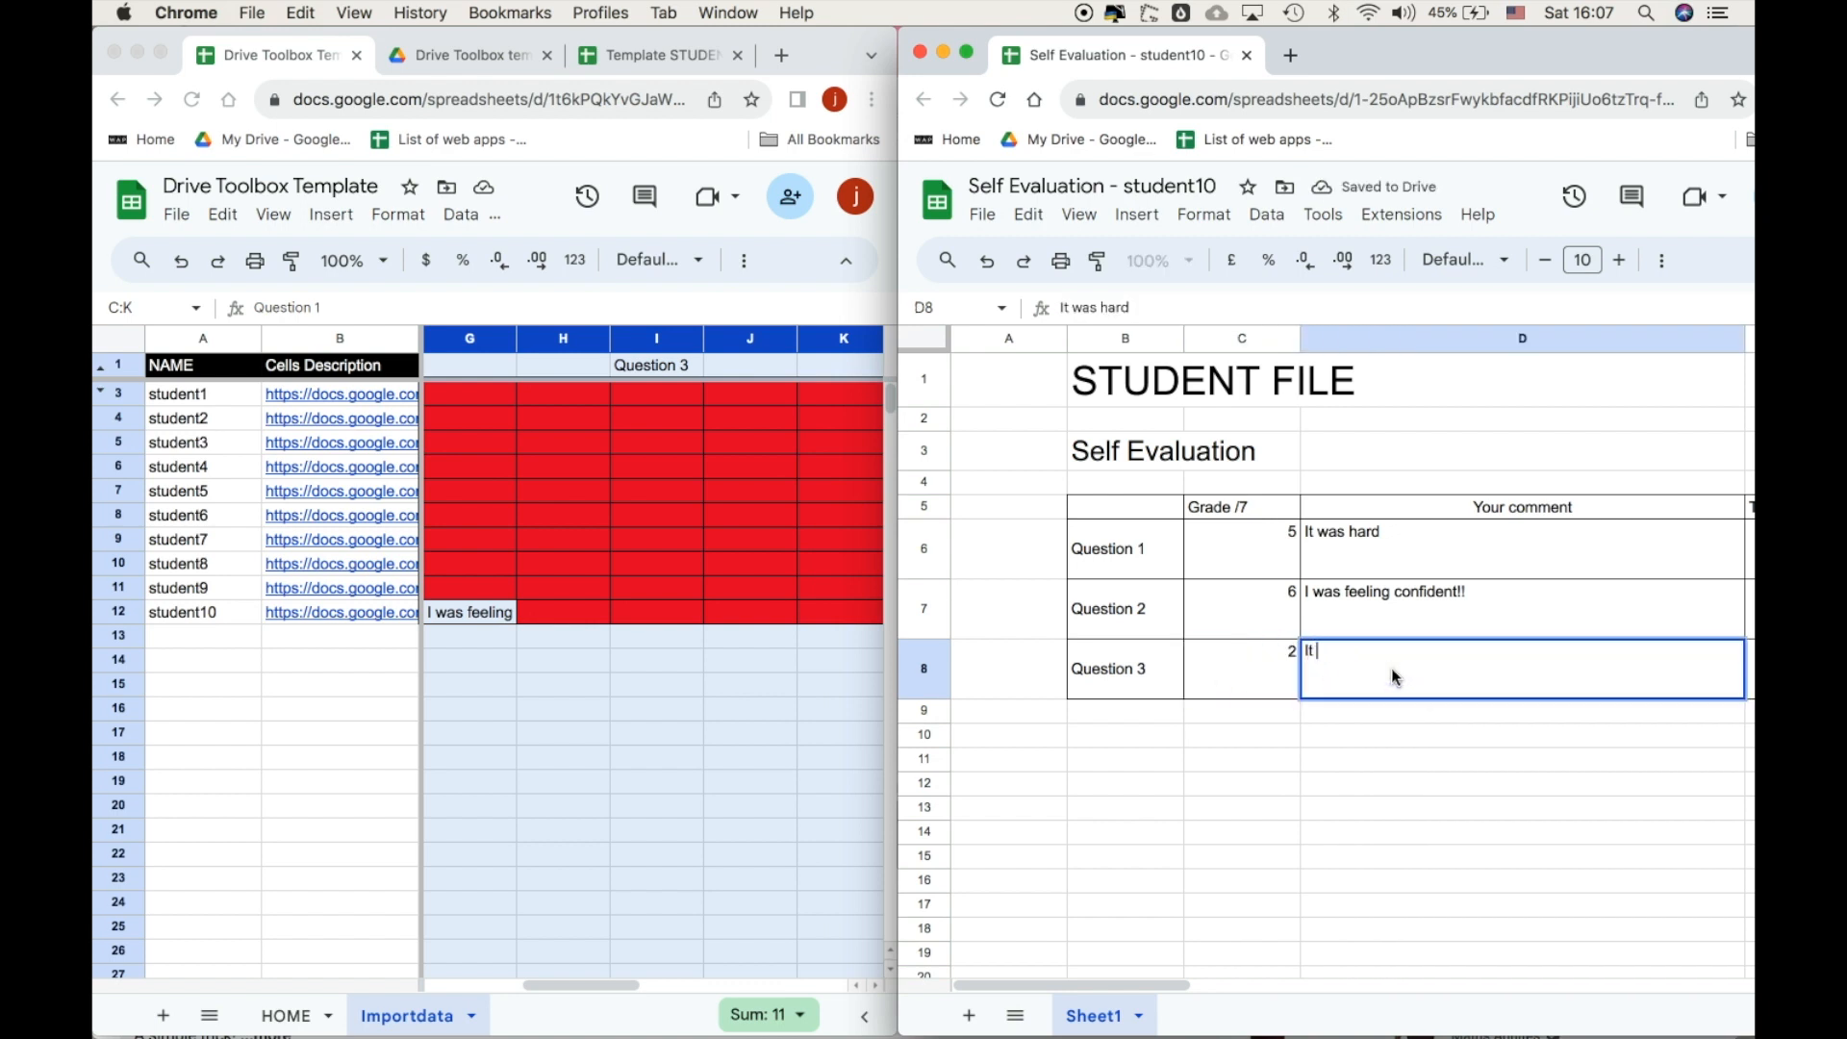
pyautogui.write(' was a very diffic')
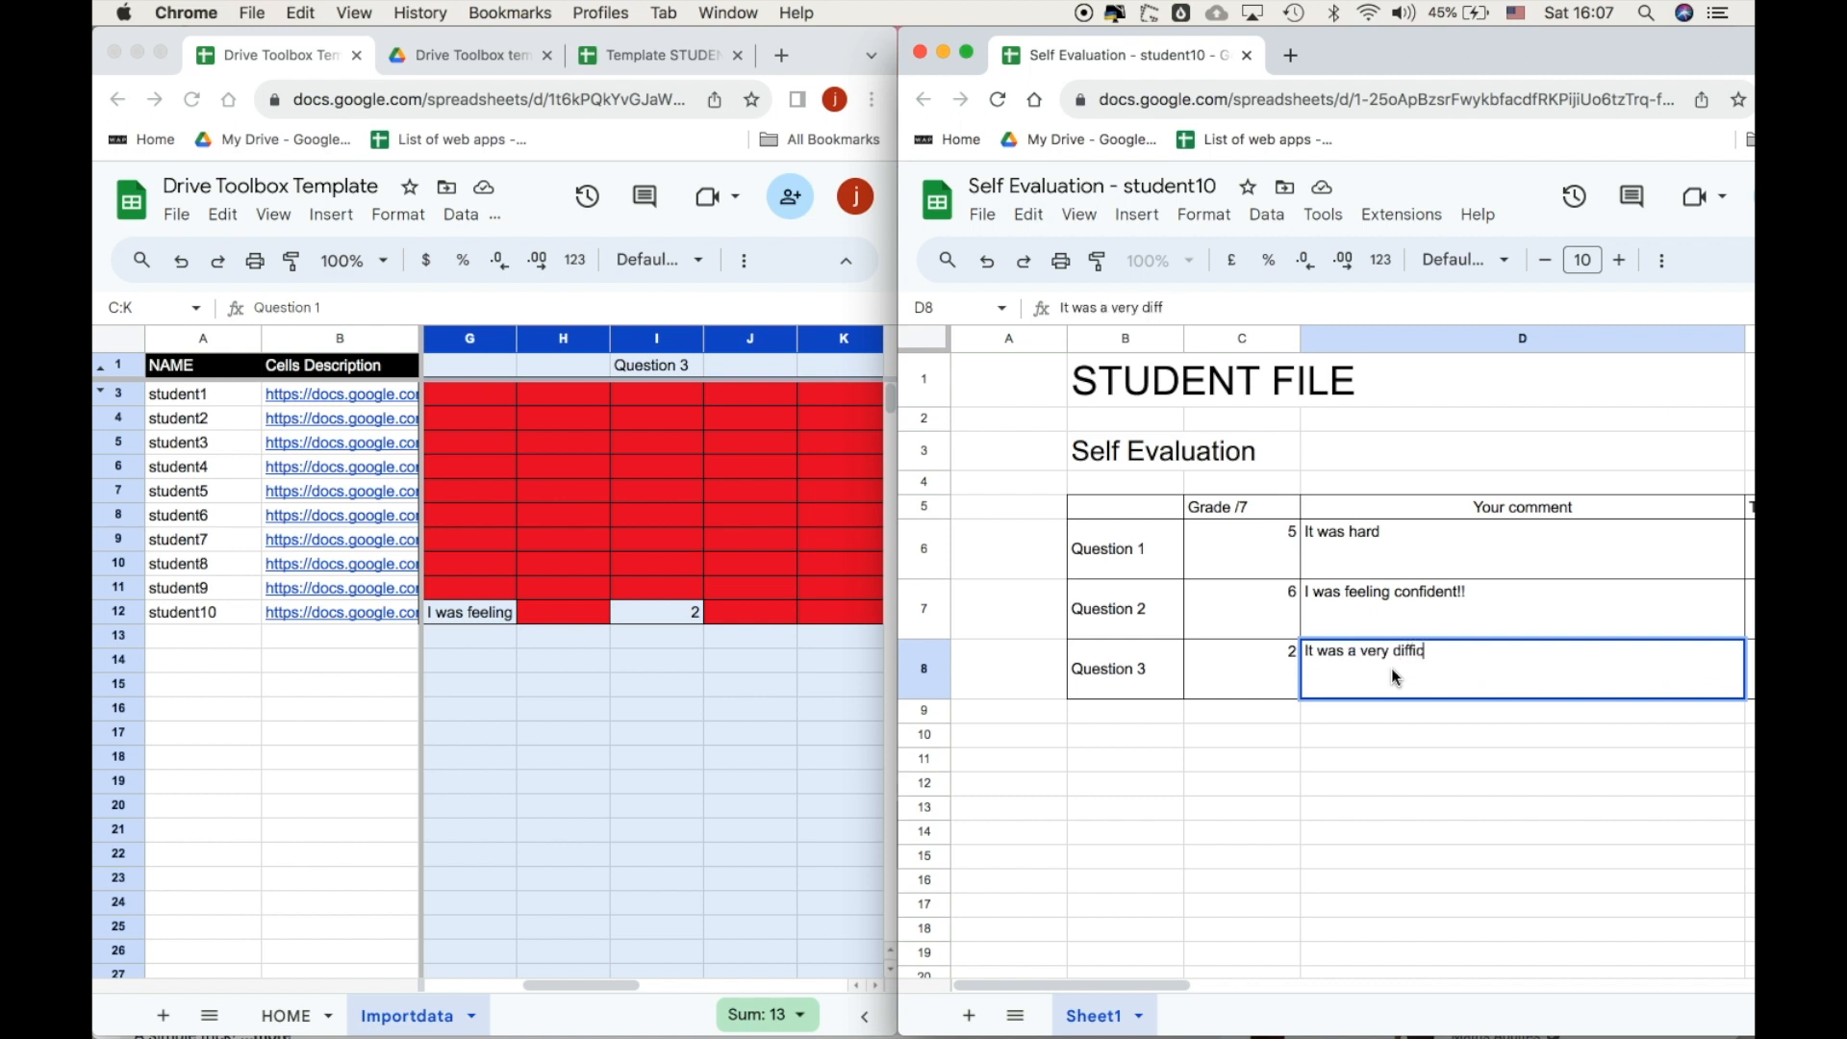
pyautogui.write('ult question')
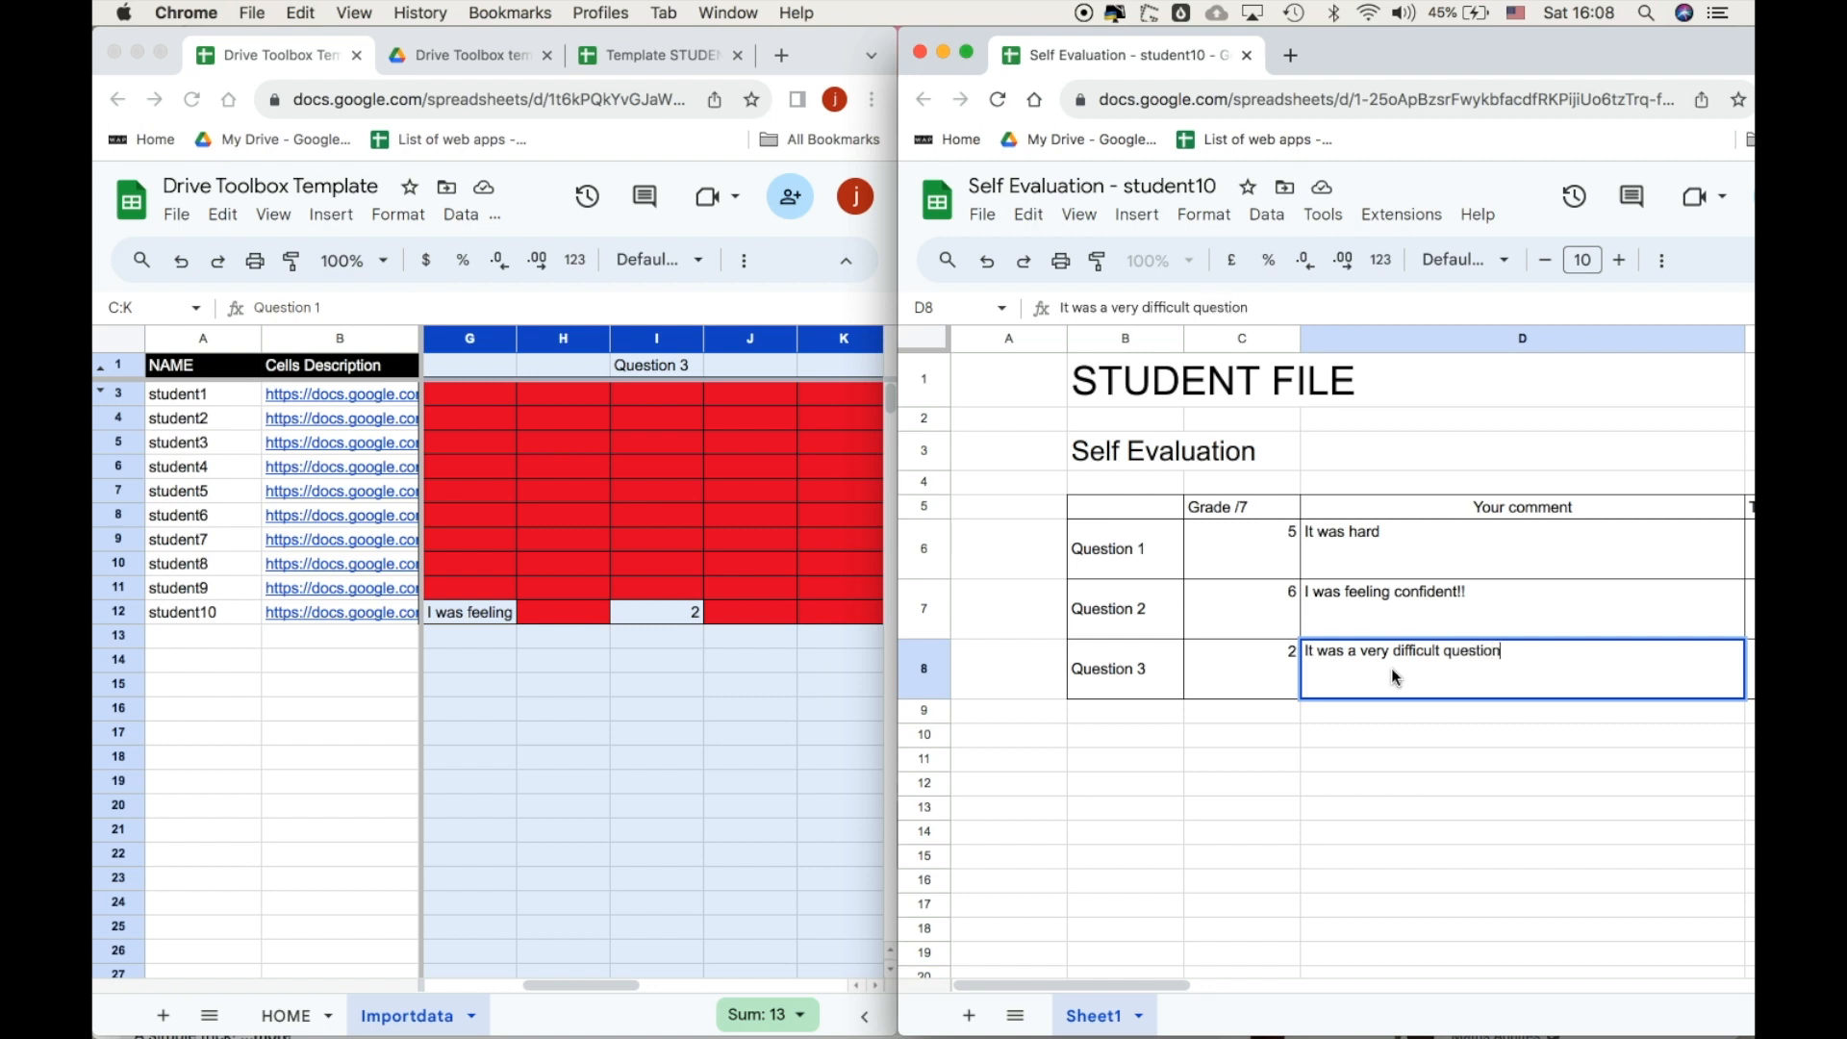
pyautogui.press('Return')
# Examine the imported grades and comments of student10 across the Question 1 to Question 3 columns of the Importdata page.
pyautogui.hscroll(3, 701, 723)
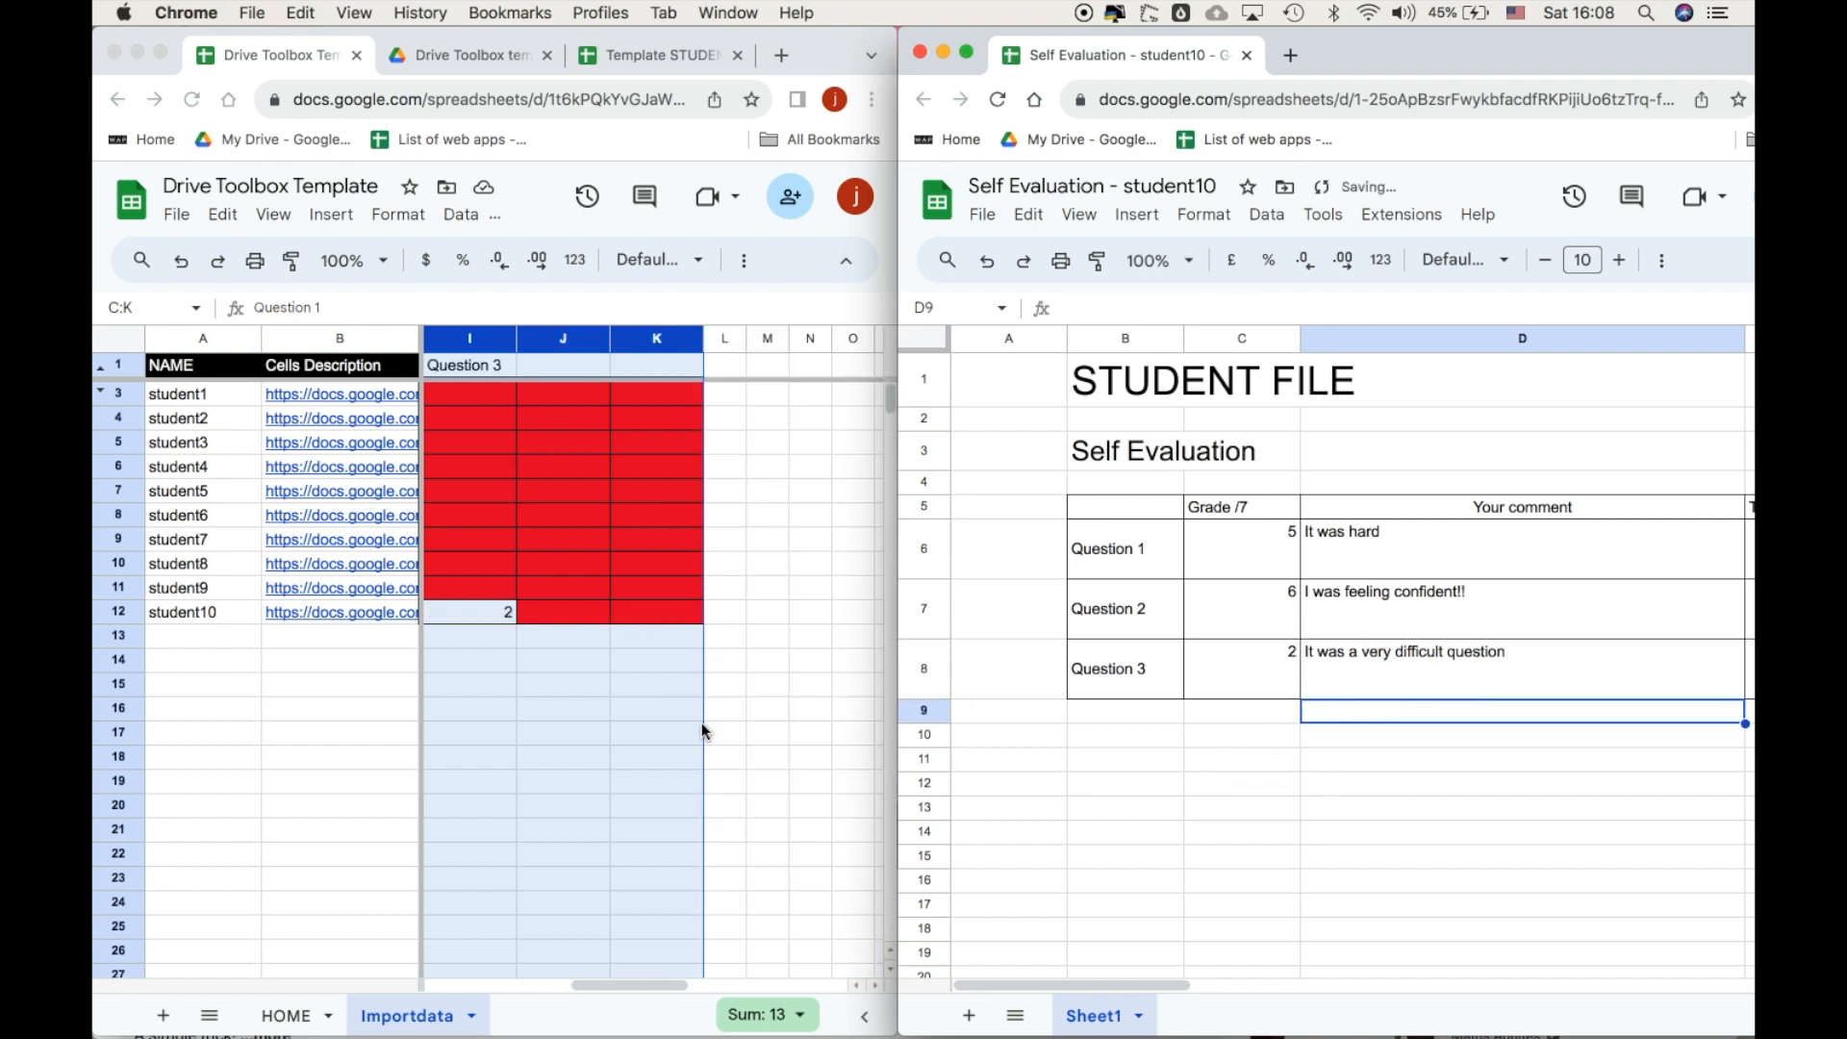
pyautogui.hscroll(-5, 701, 724)
pyautogui.hscroll(1, 701, 724)
pyautogui.hscroll(2, 702, 724)
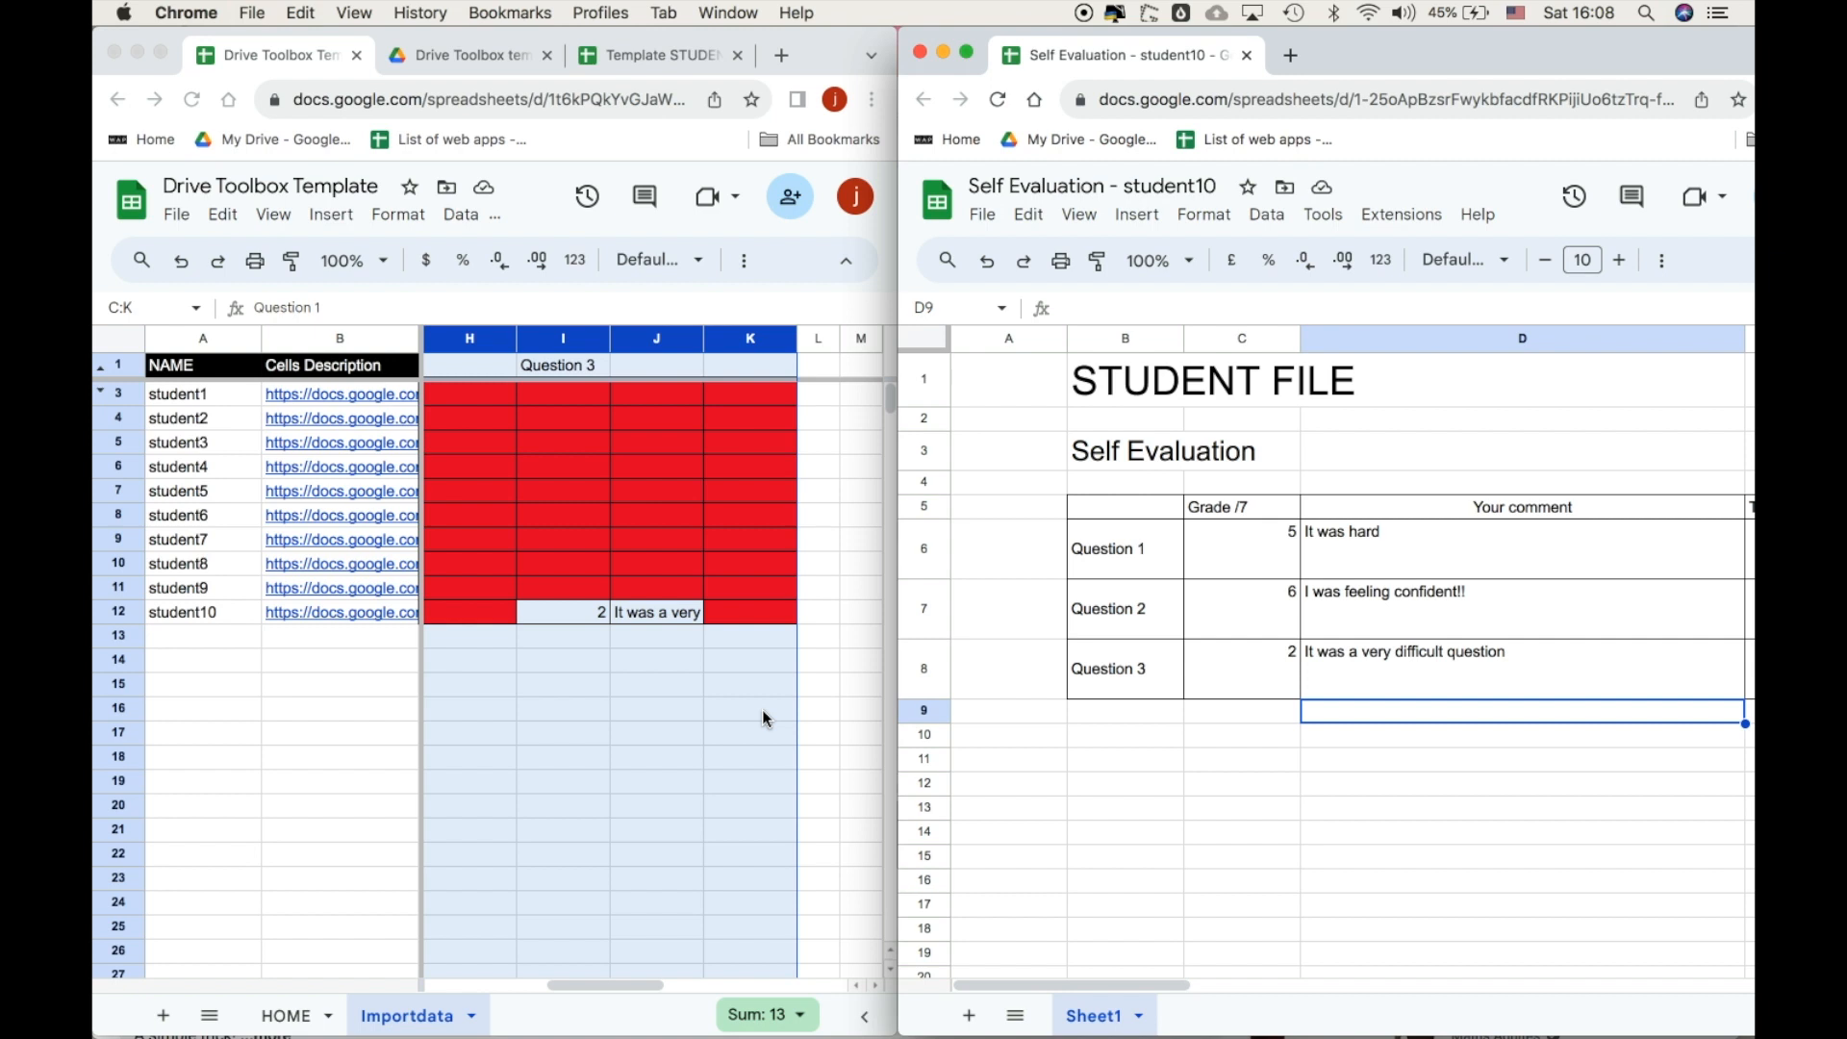
pyautogui.hscroll(-5, 670, 723)
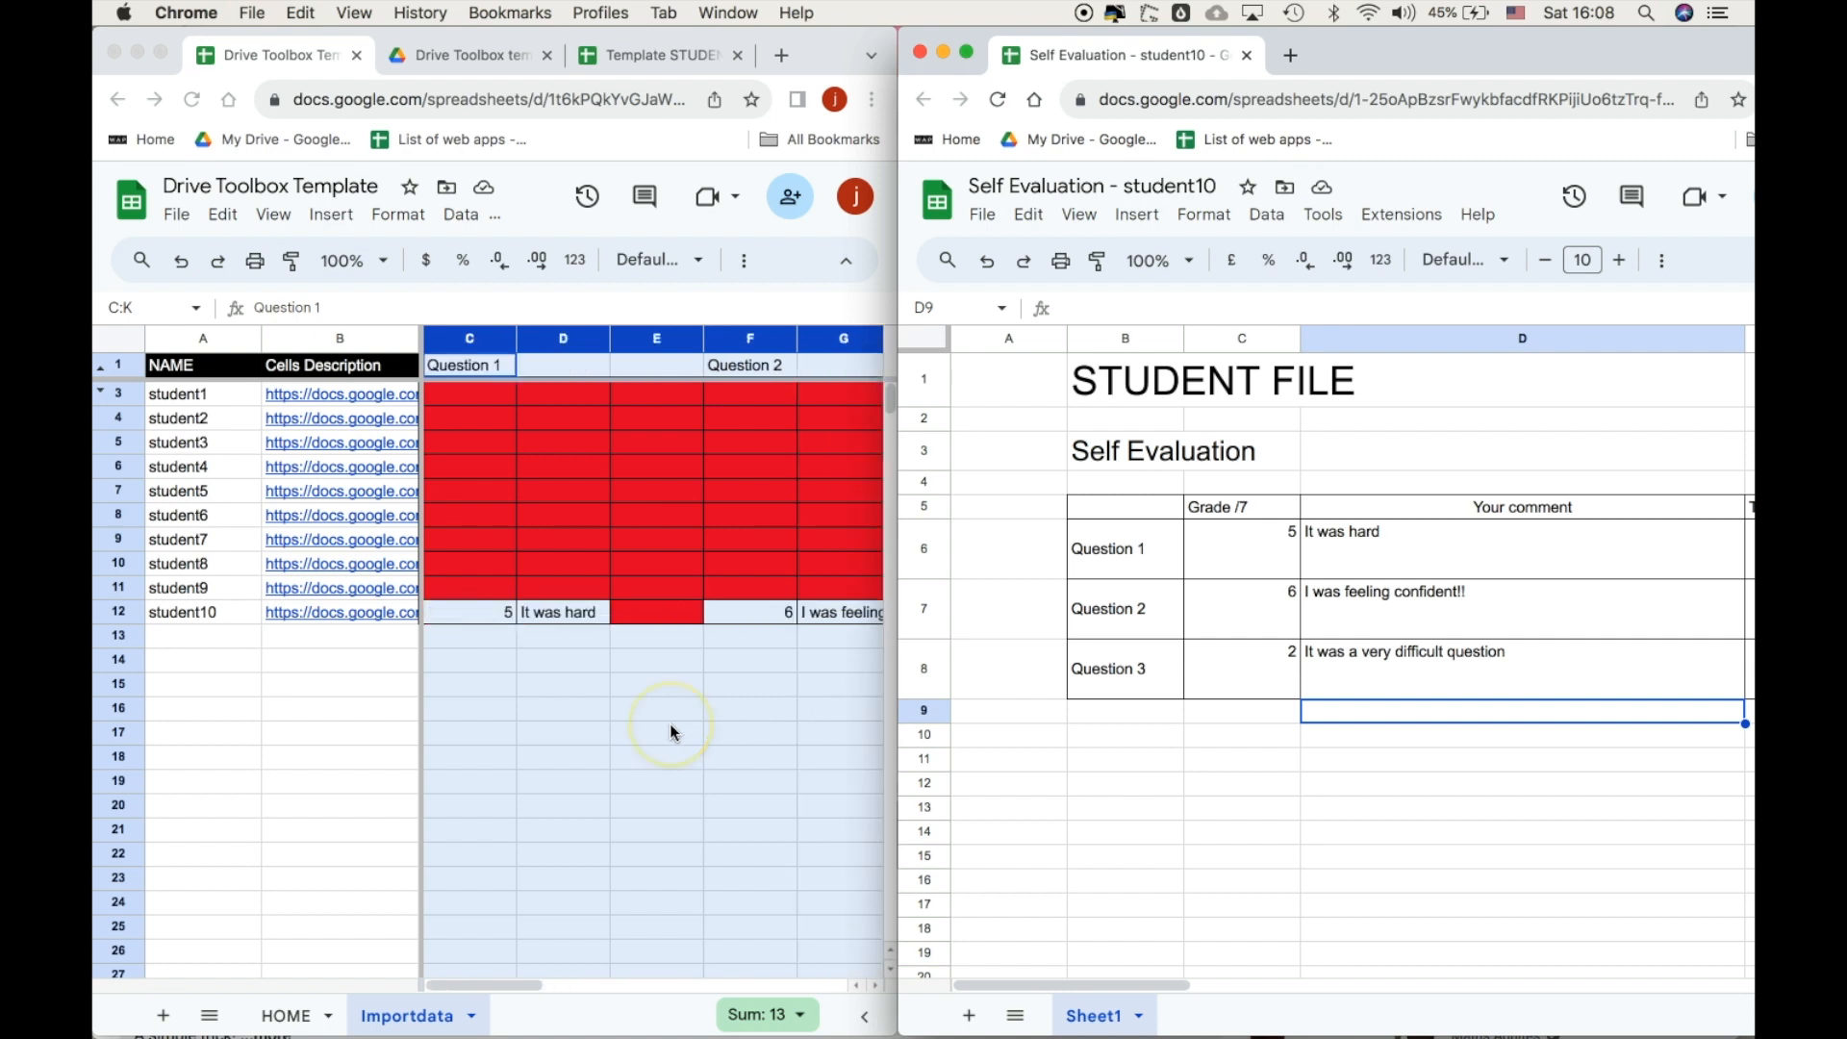
pyautogui.hscroll(4, 669, 723)
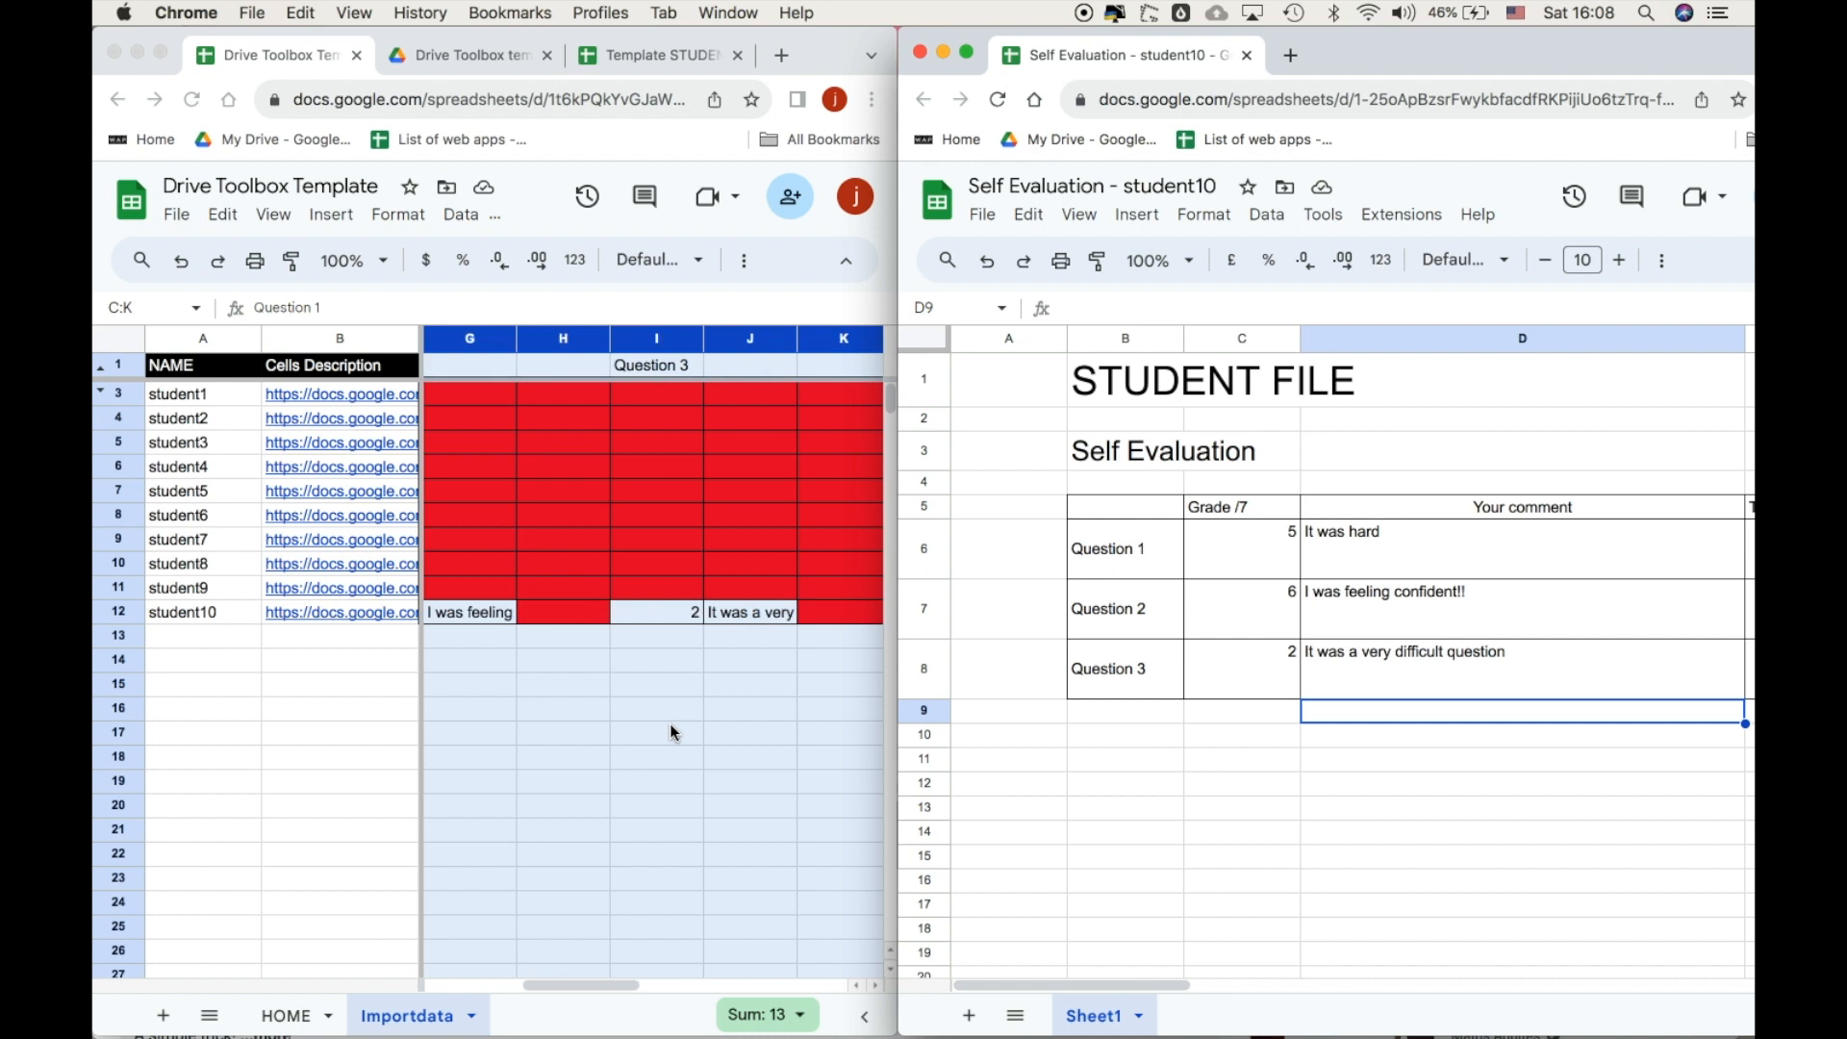
pyautogui.hscroll(1, 669, 737)
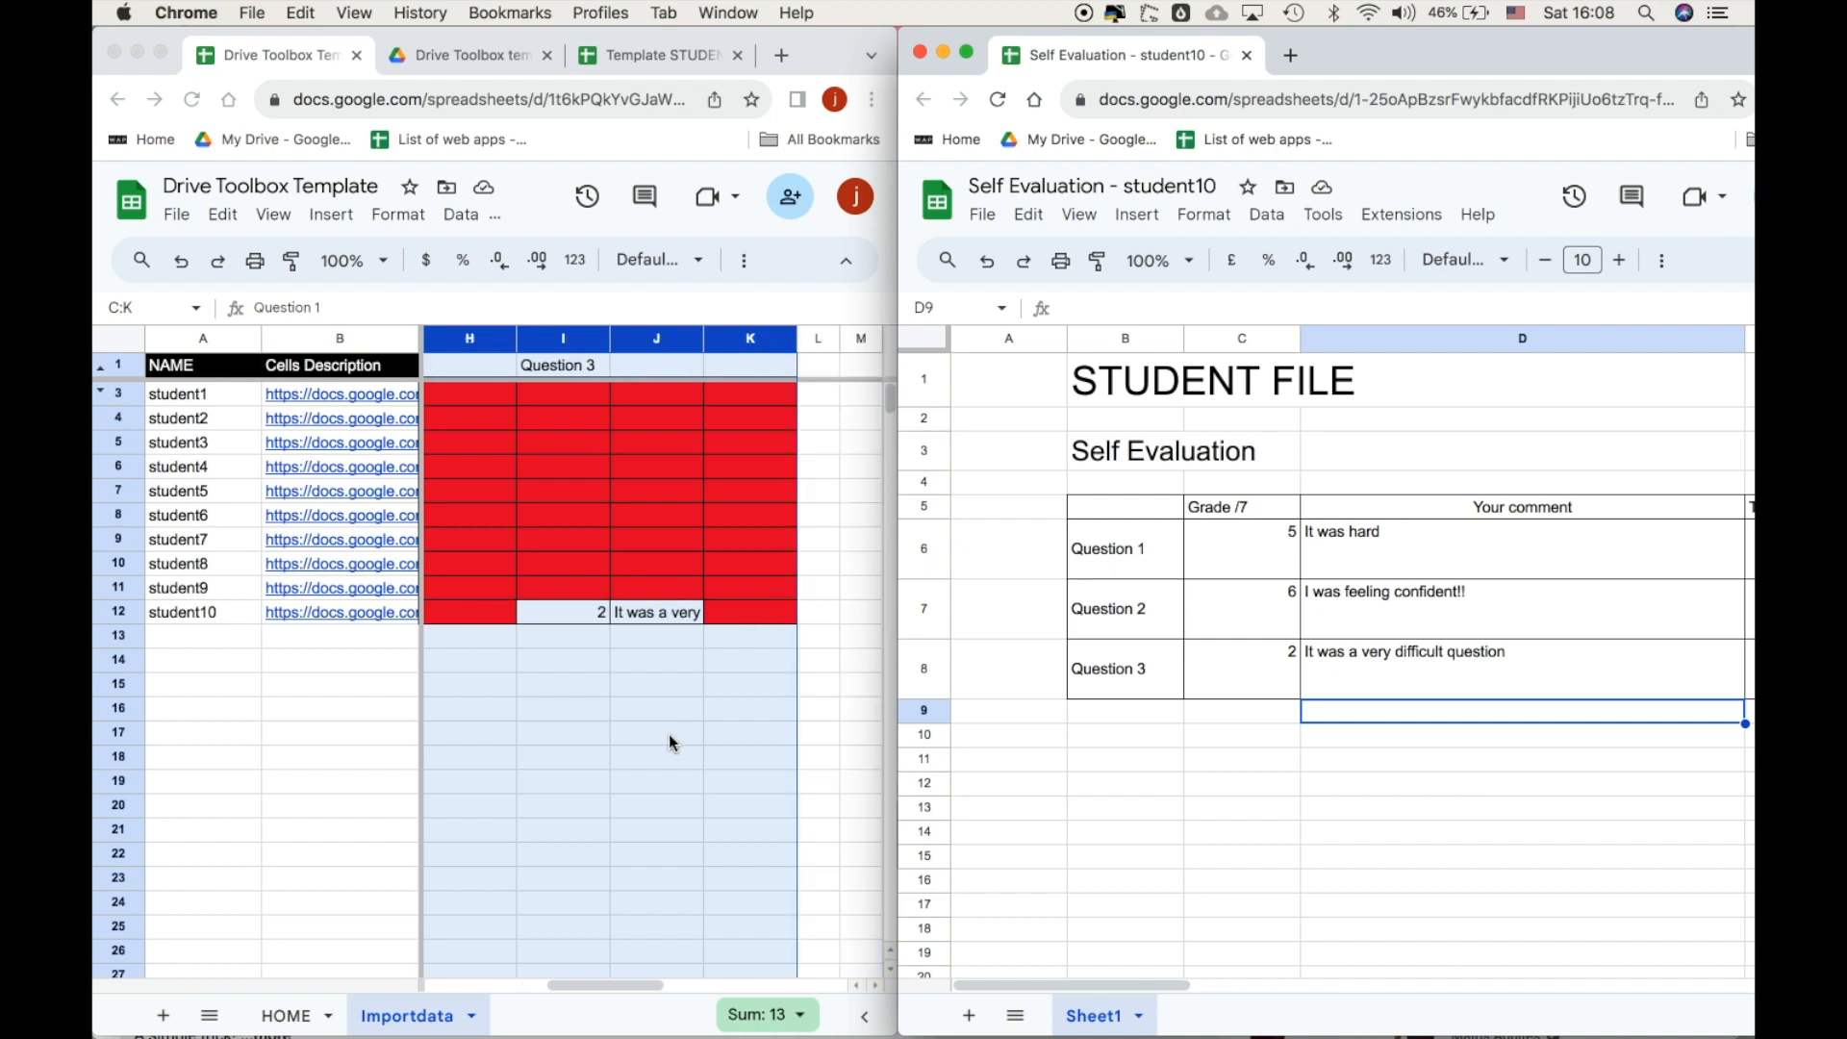
pyautogui.hscroll(-5, 667, 735)
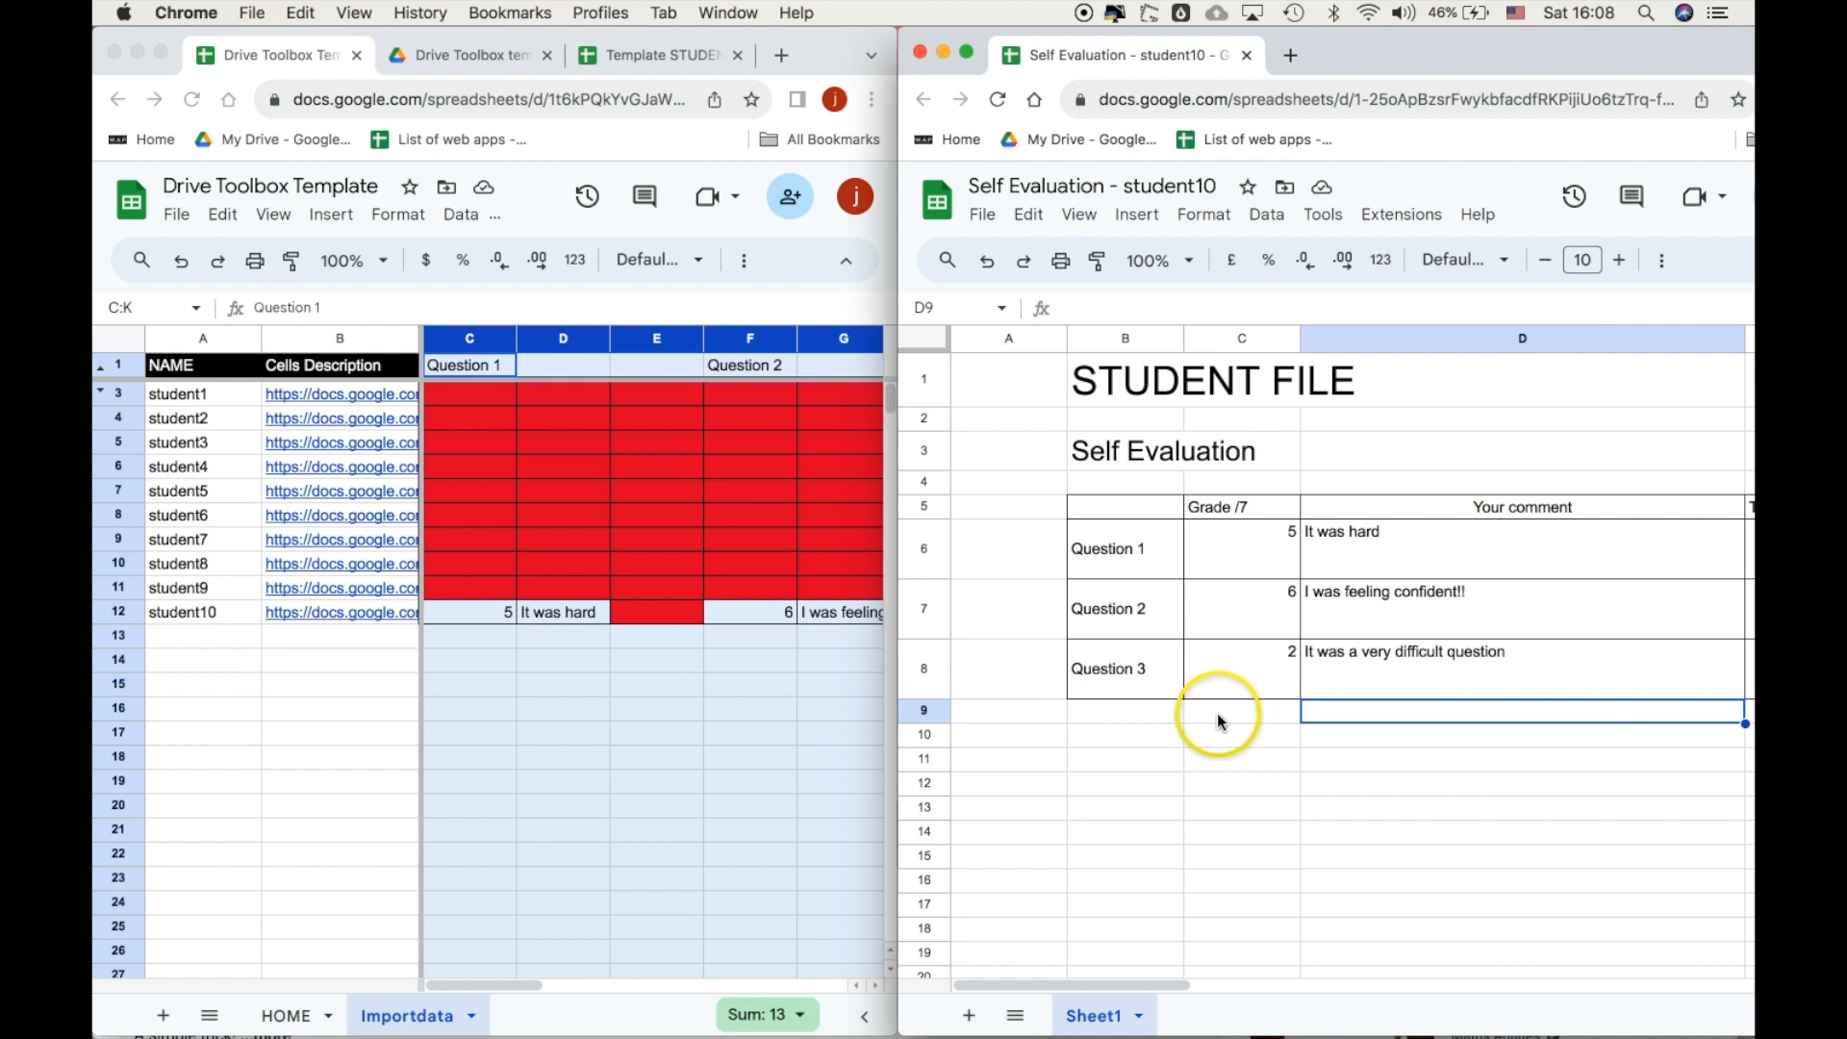
pyautogui.hscroll(3, 1216, 713)
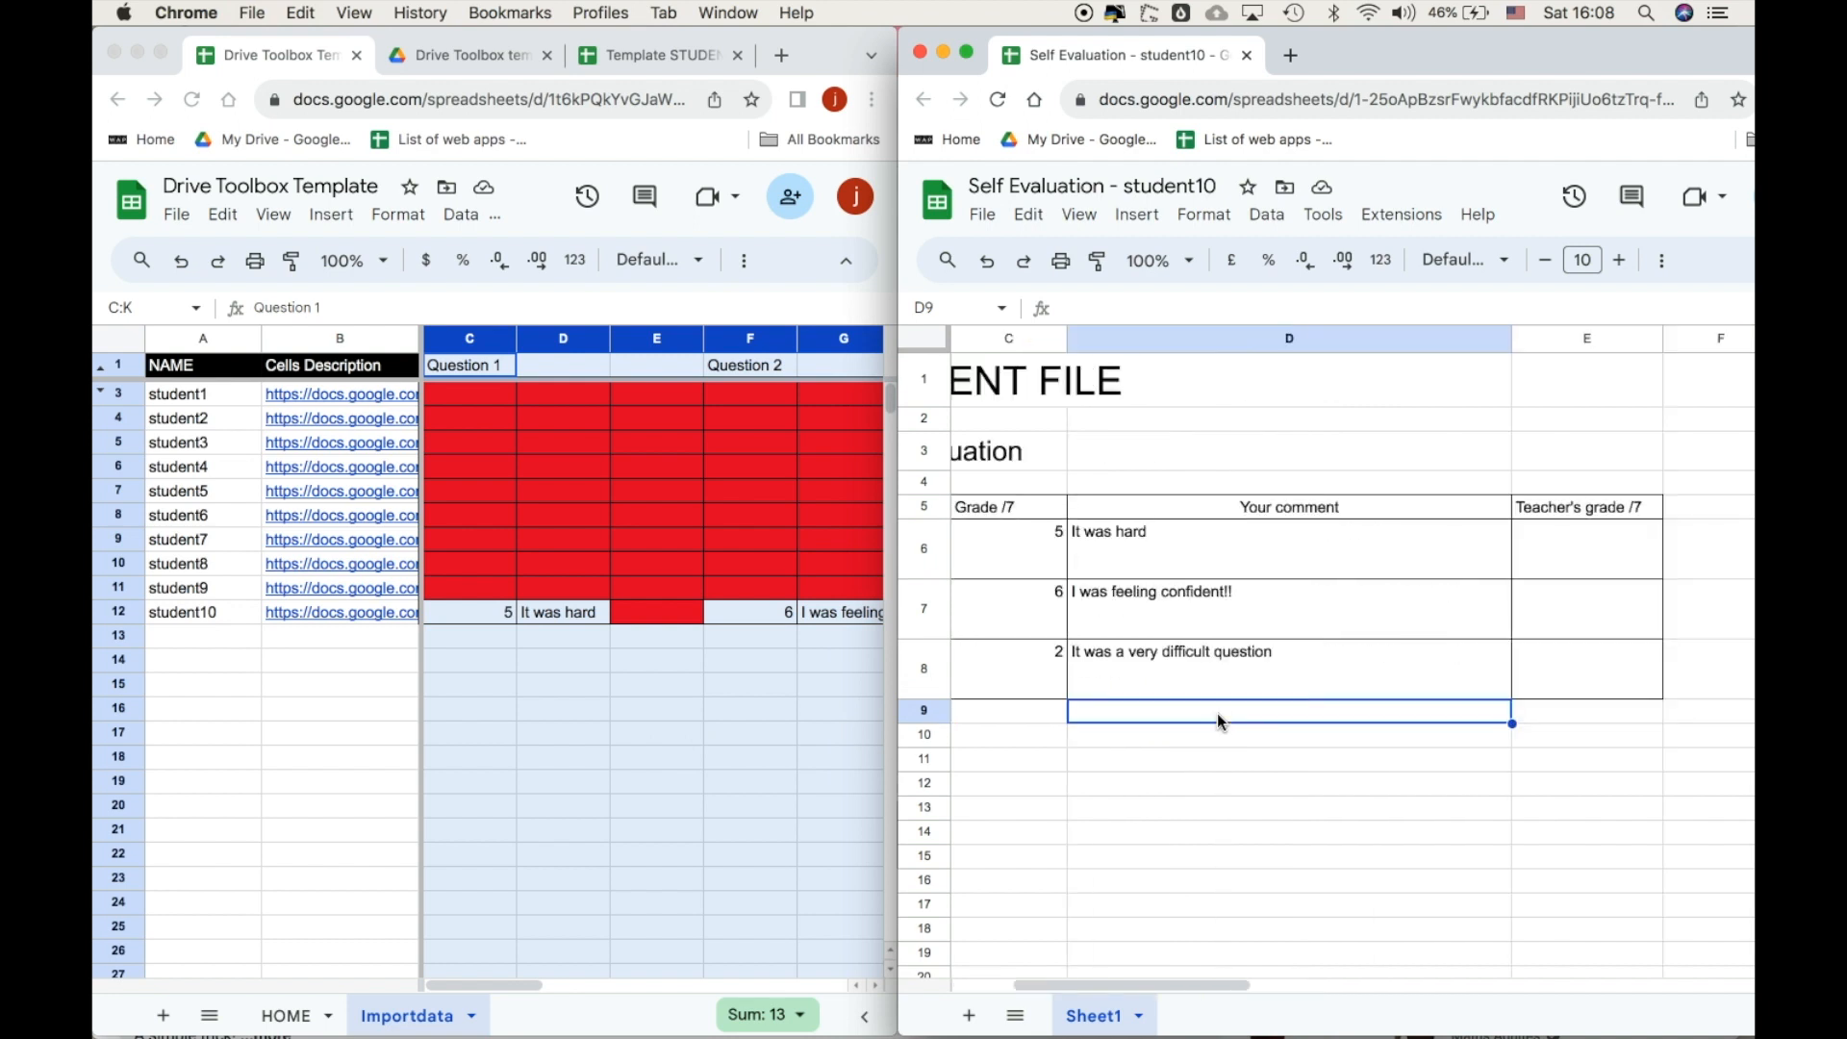
pyautogui.click(1559, 675)
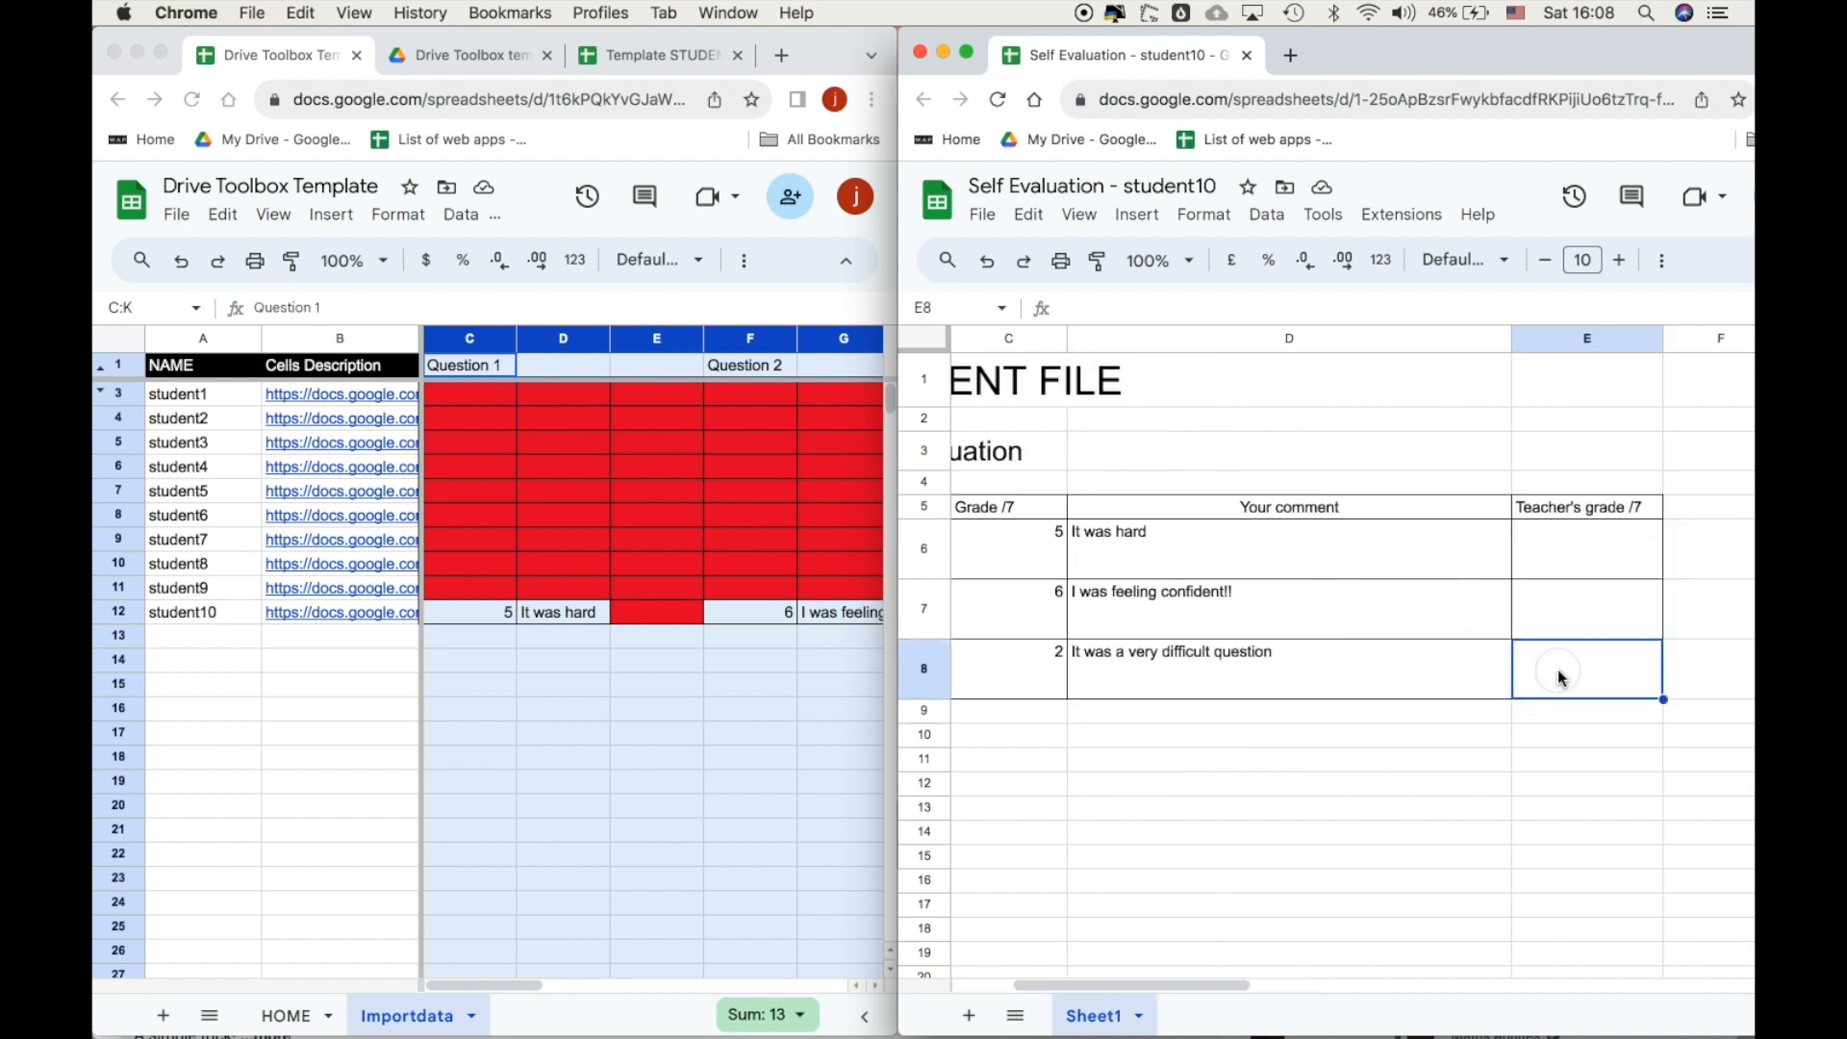
pyautogui.write('V')
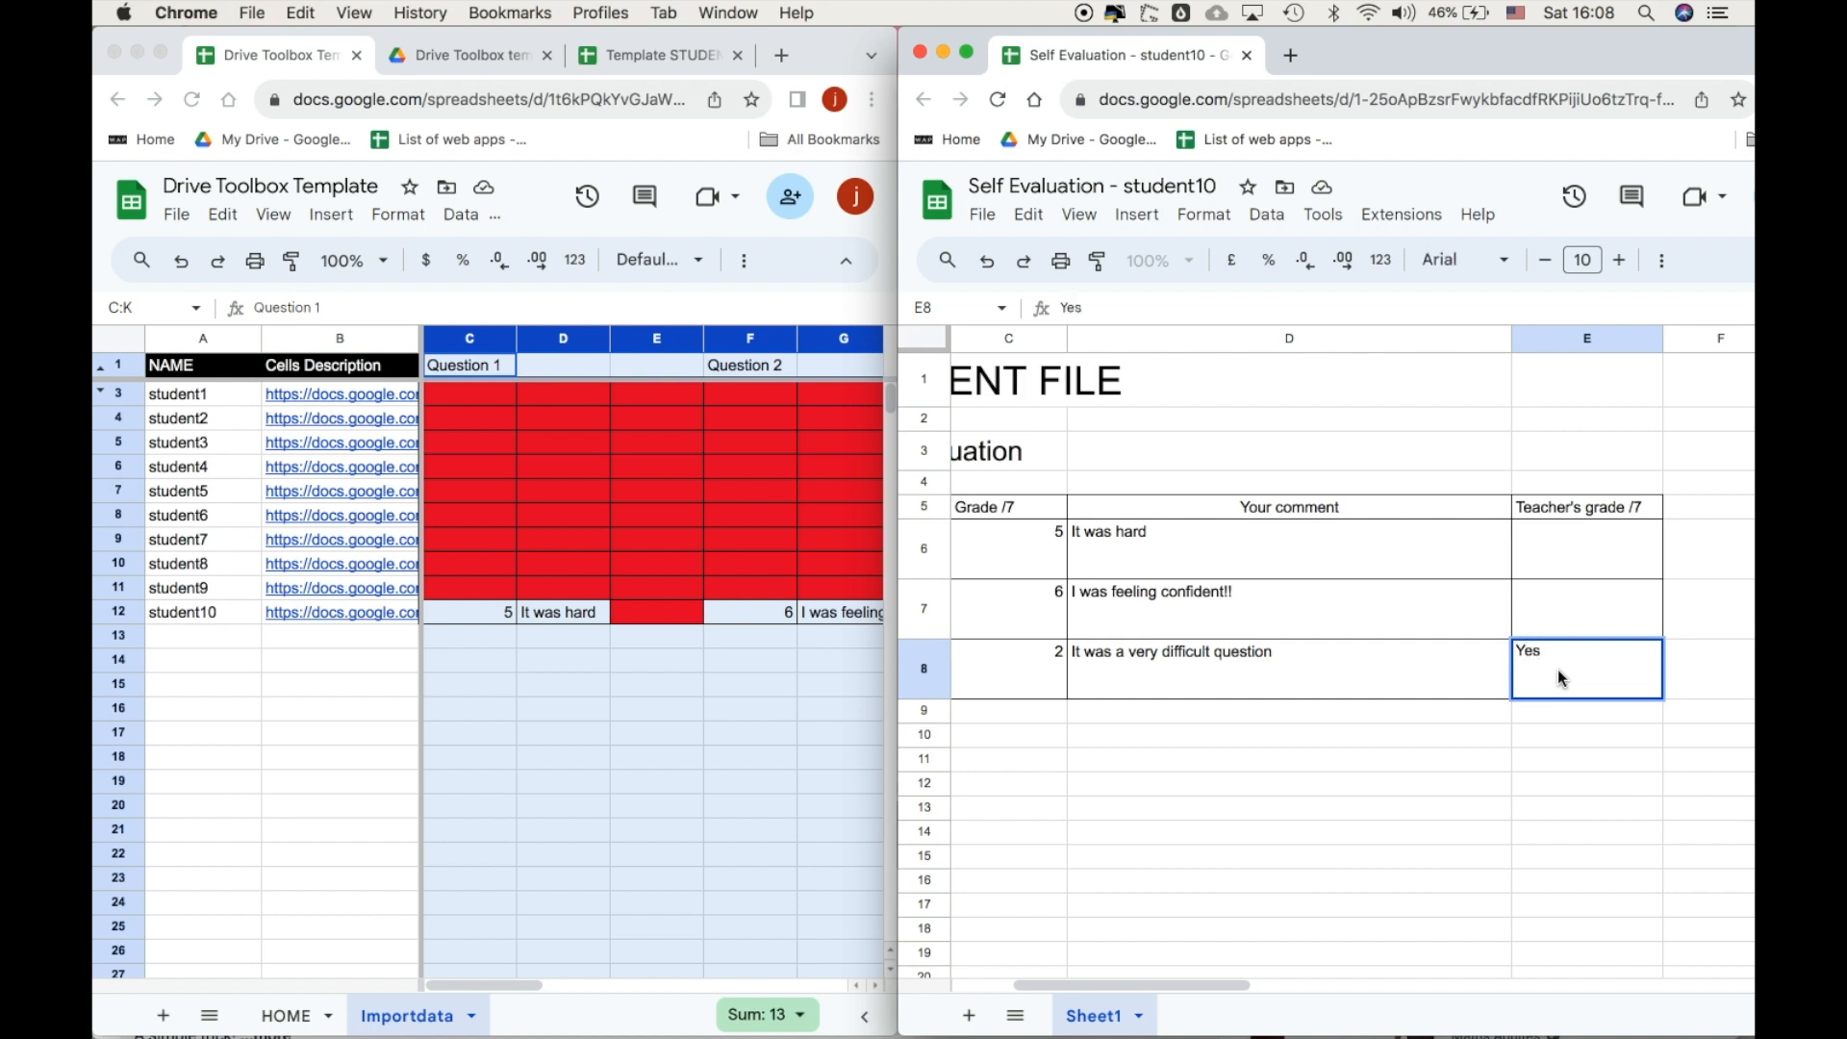
pyautogui.write('Yes I understand')
pyautogui.press('Return')
pyautogui.click(1590, 660)
pyautogui.press('Delete')
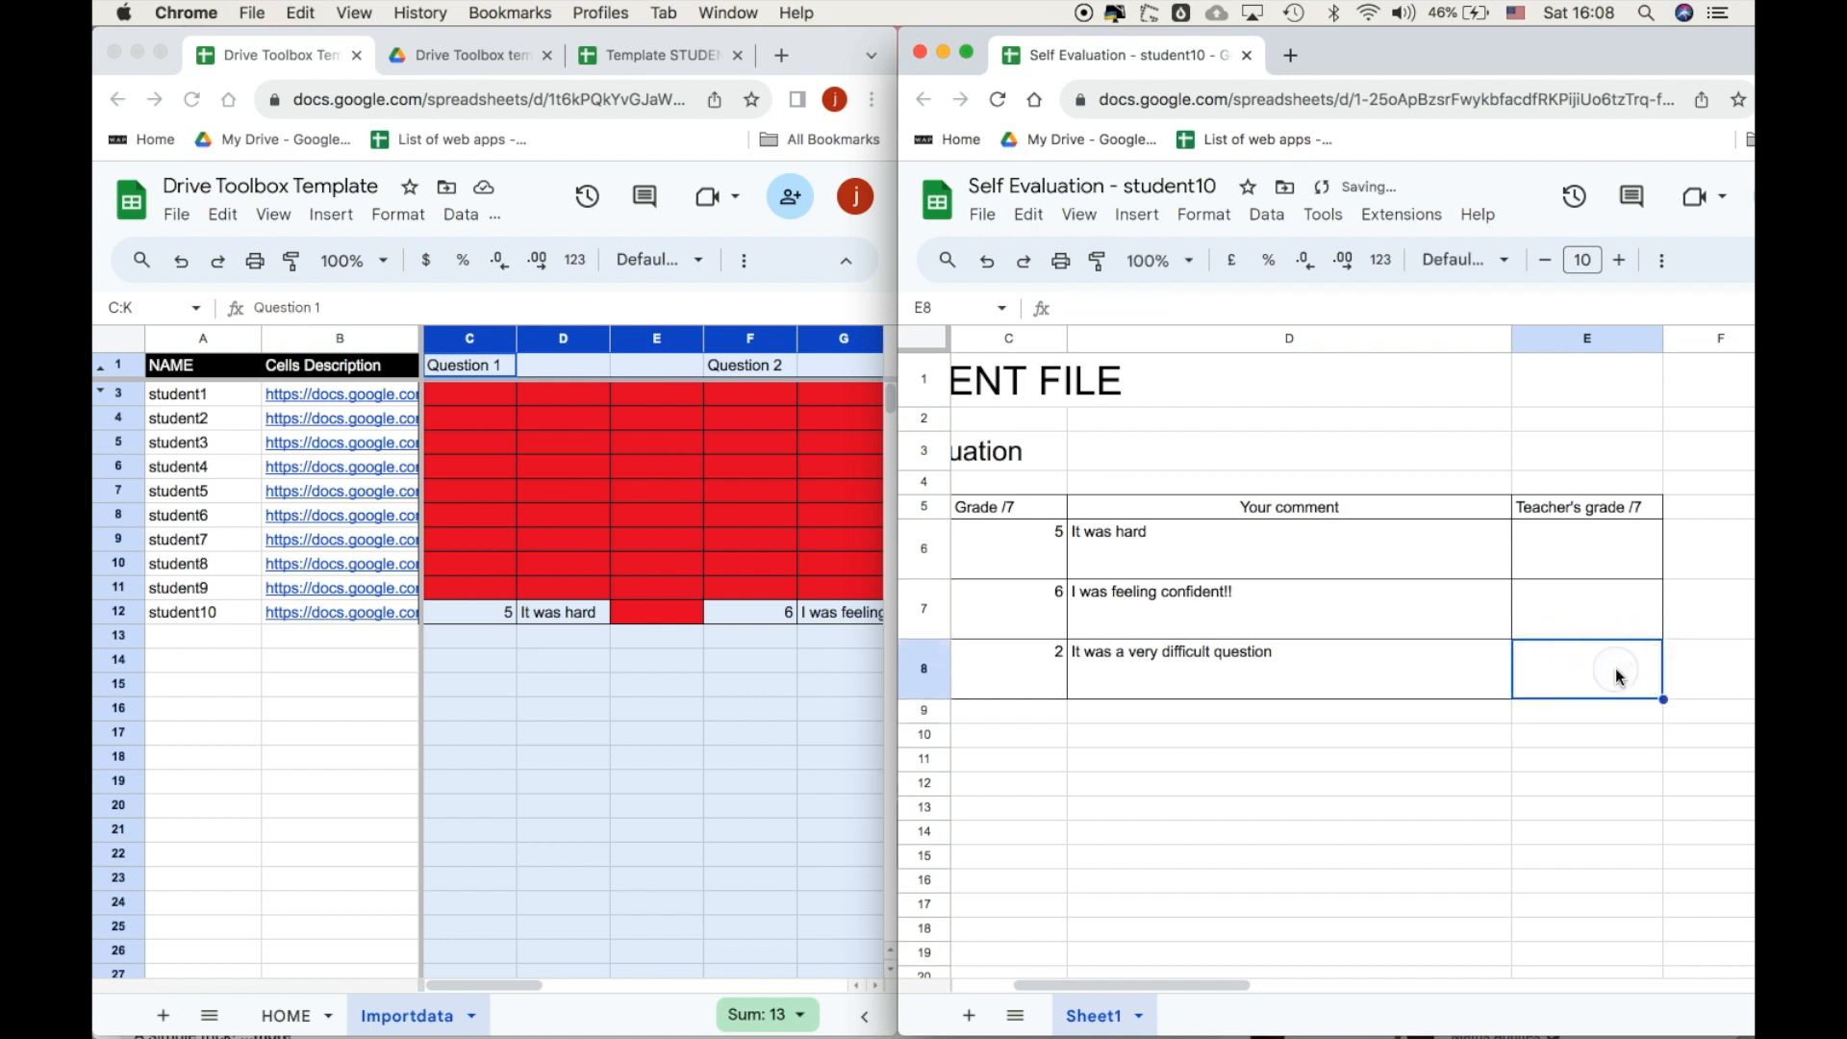
# Enter the teacher's grades in the student10 self-evaluation: 4 in E8, 5 in E7 and 7 in E6.
pyautogui.write('4')
pyautogui.press('Return')
pyautogui.hscroll(5, 730, 713)
pyautogui.hscroll(2, 730, 713)
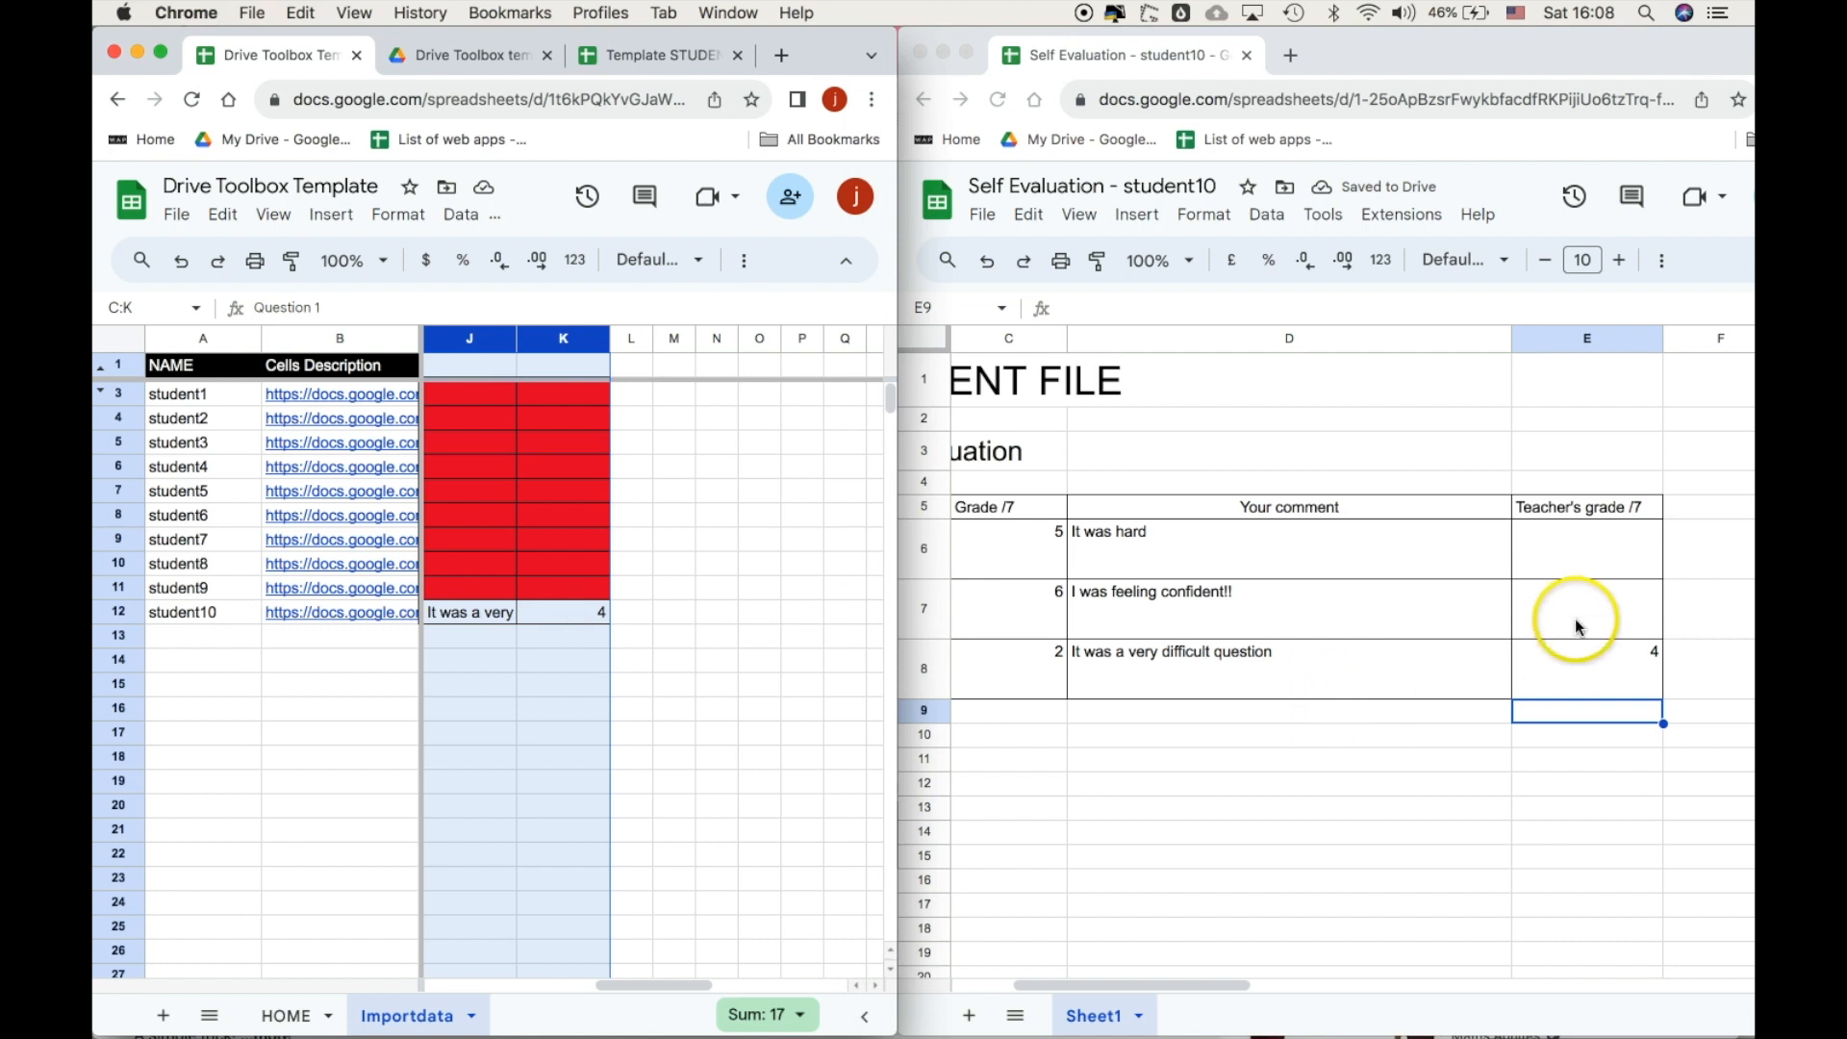
pyautogui.write('5')
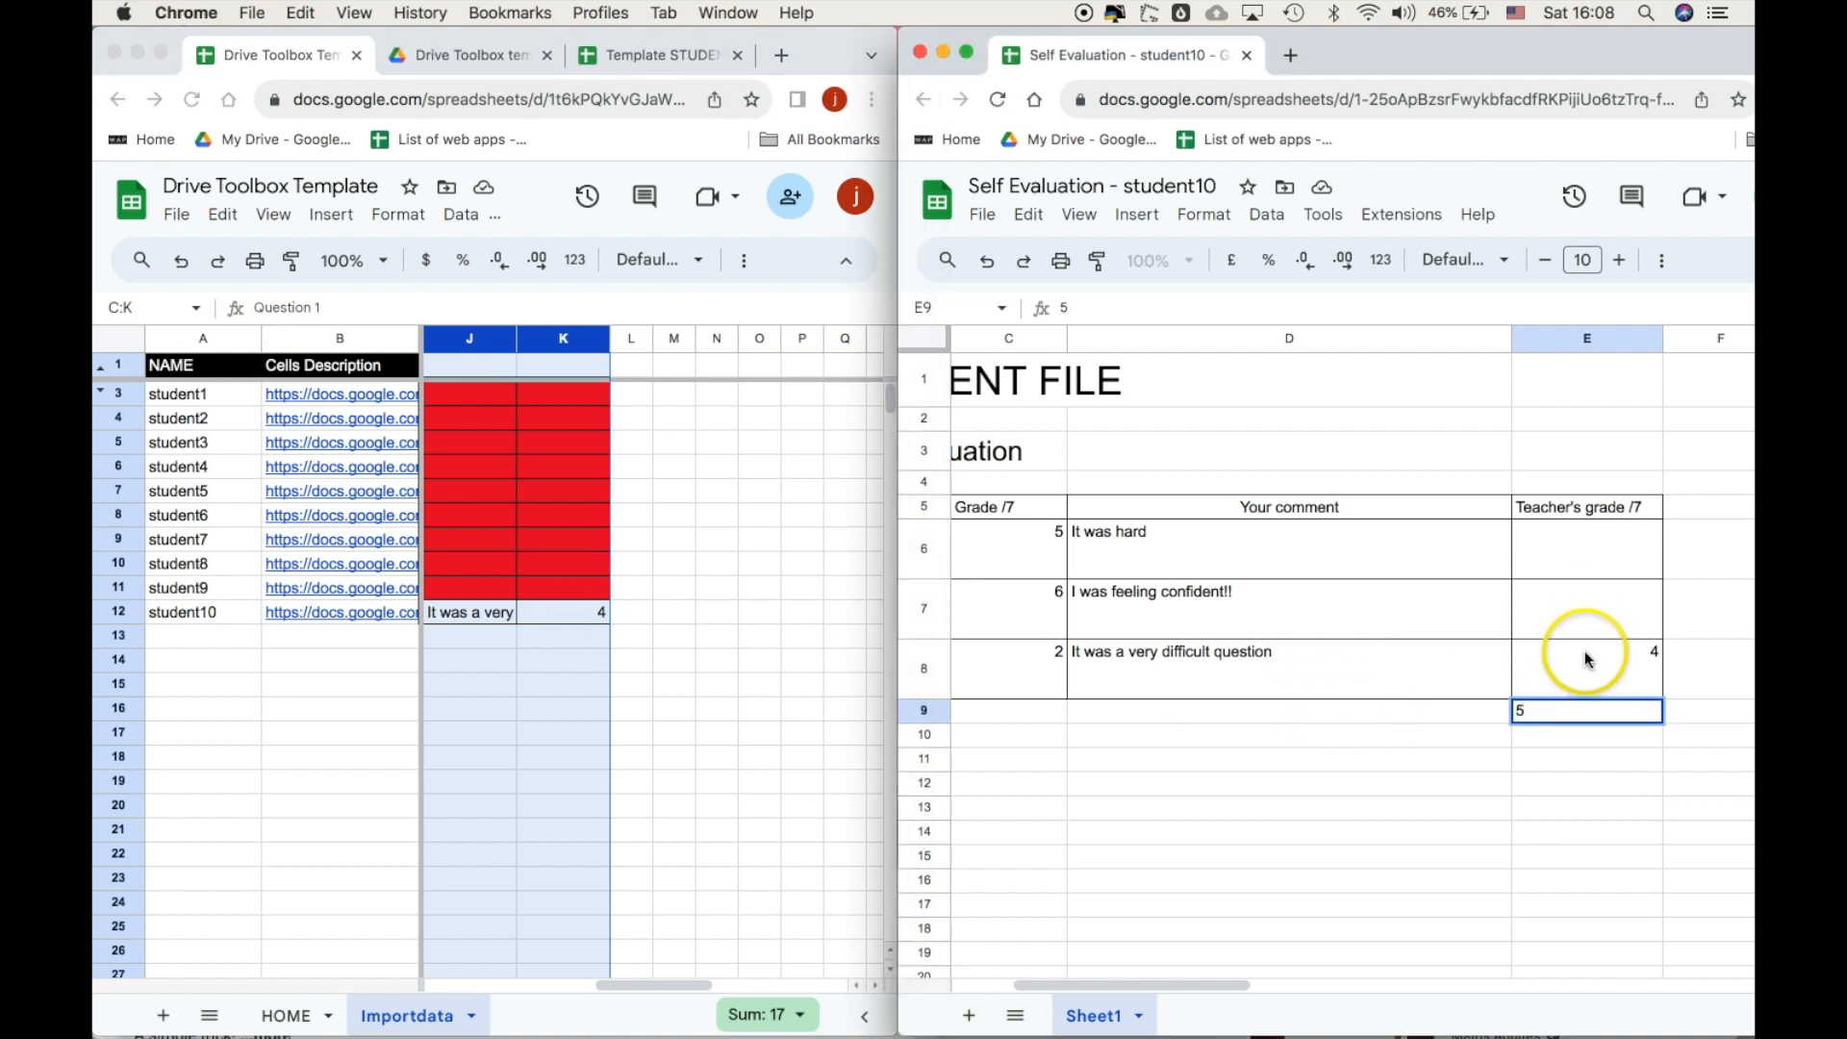
pyautogui.press('Escape')
pyautogui.click(1562, 621)
pyautogui.write('5')
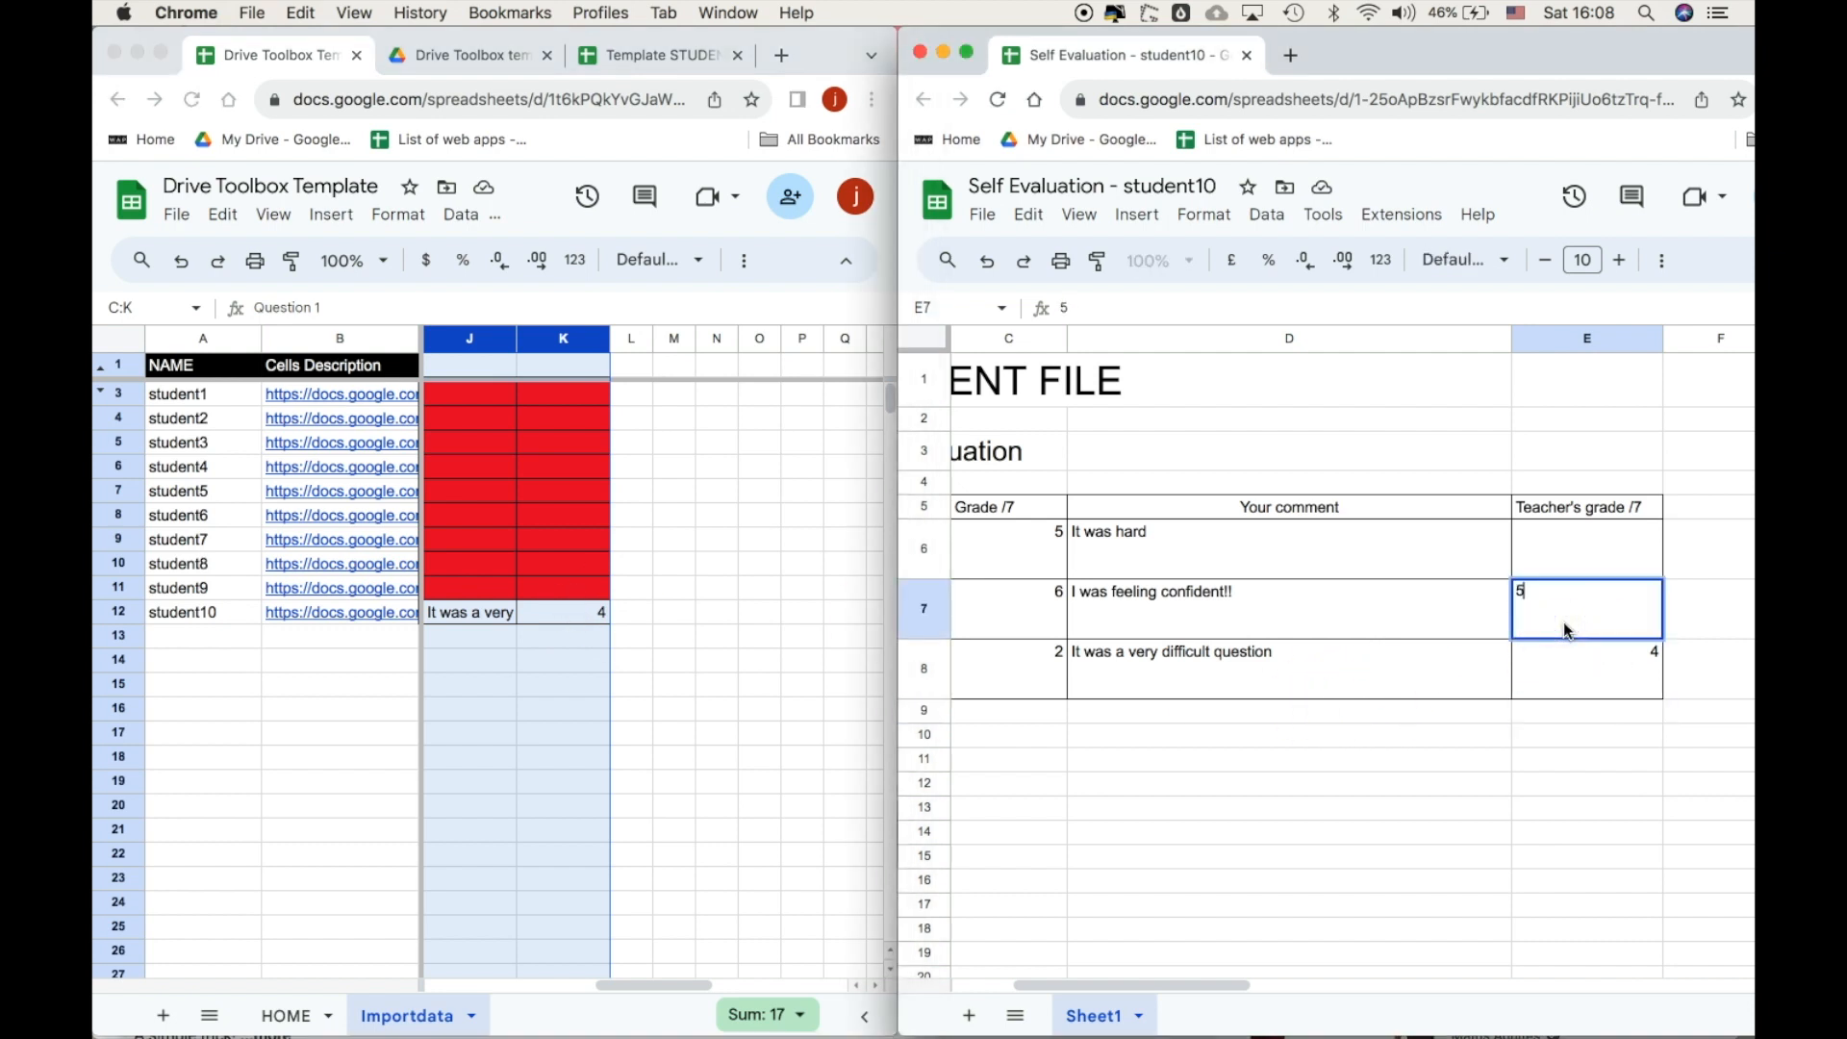
pyautogui.click(1585, 546)
pyautogui.write('7')
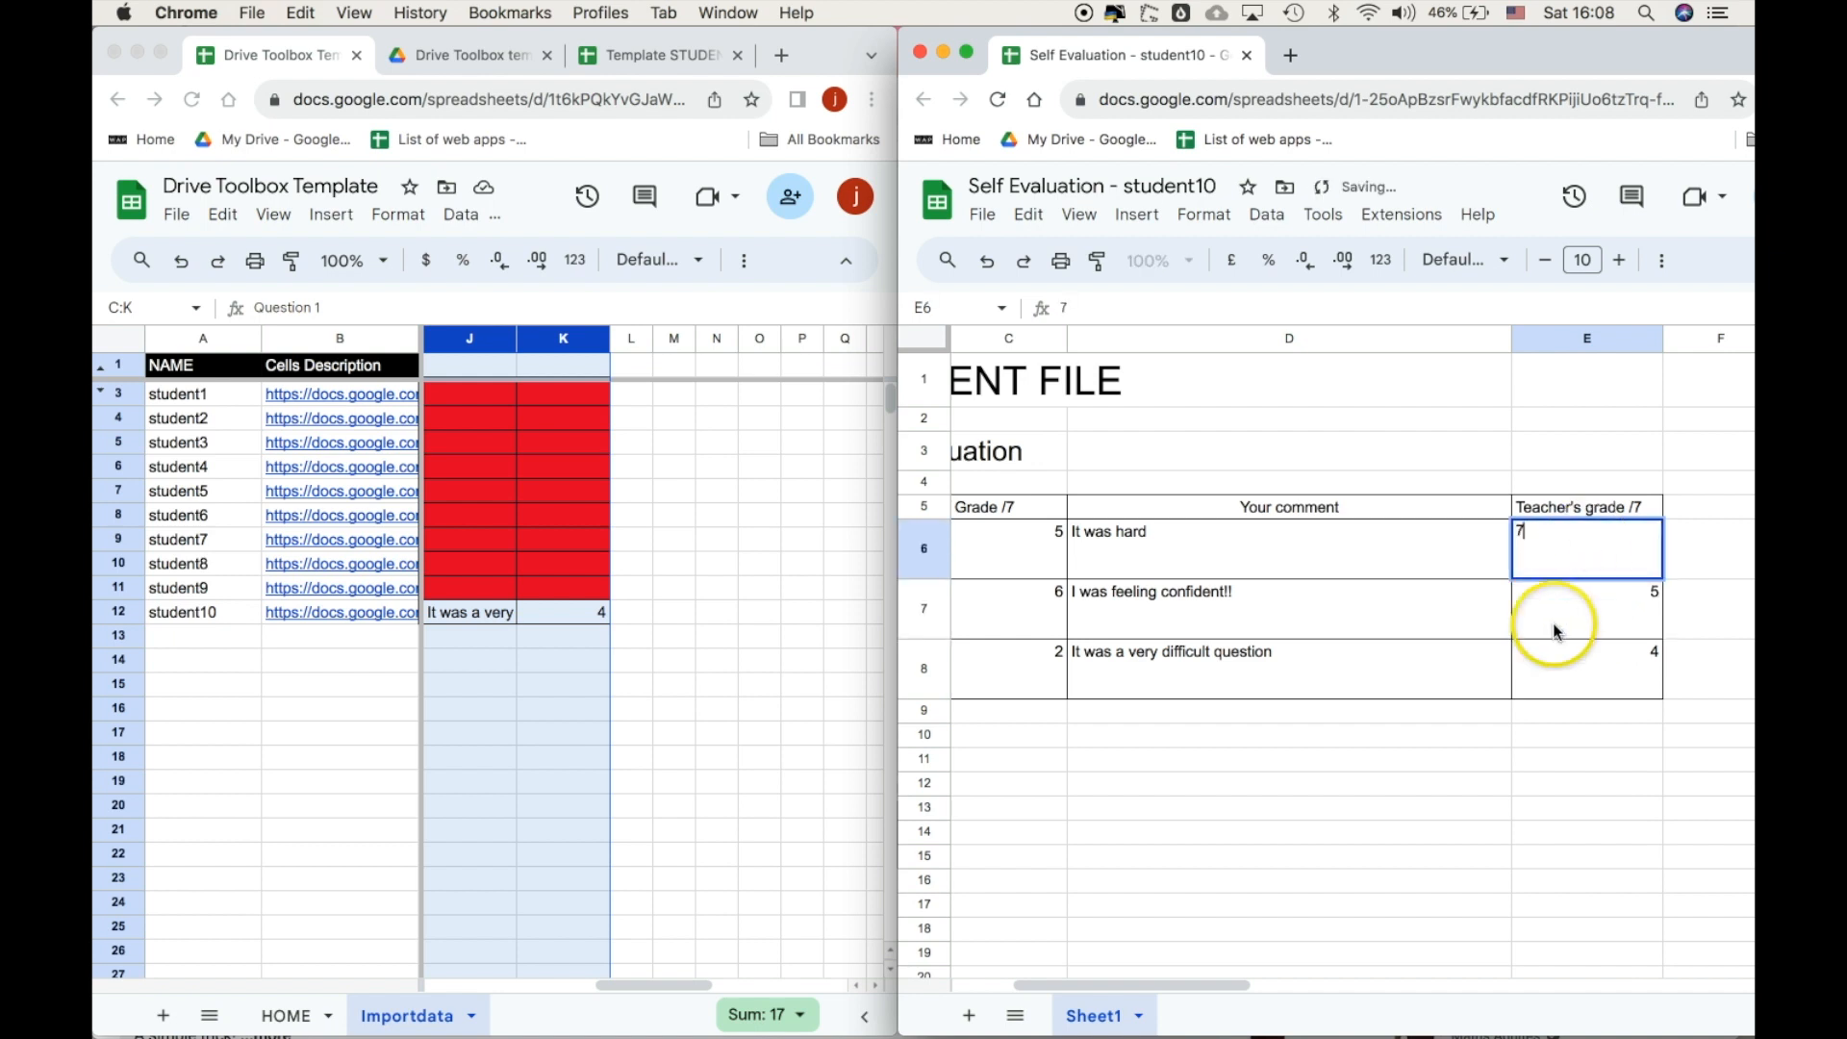
pyautogui.click(1498, 758)
# Check the imported teacher's grades in the student10 row of the Importdata page, keeping both windows side by side.
pyautogui.hscroll(-6, 758, 696)
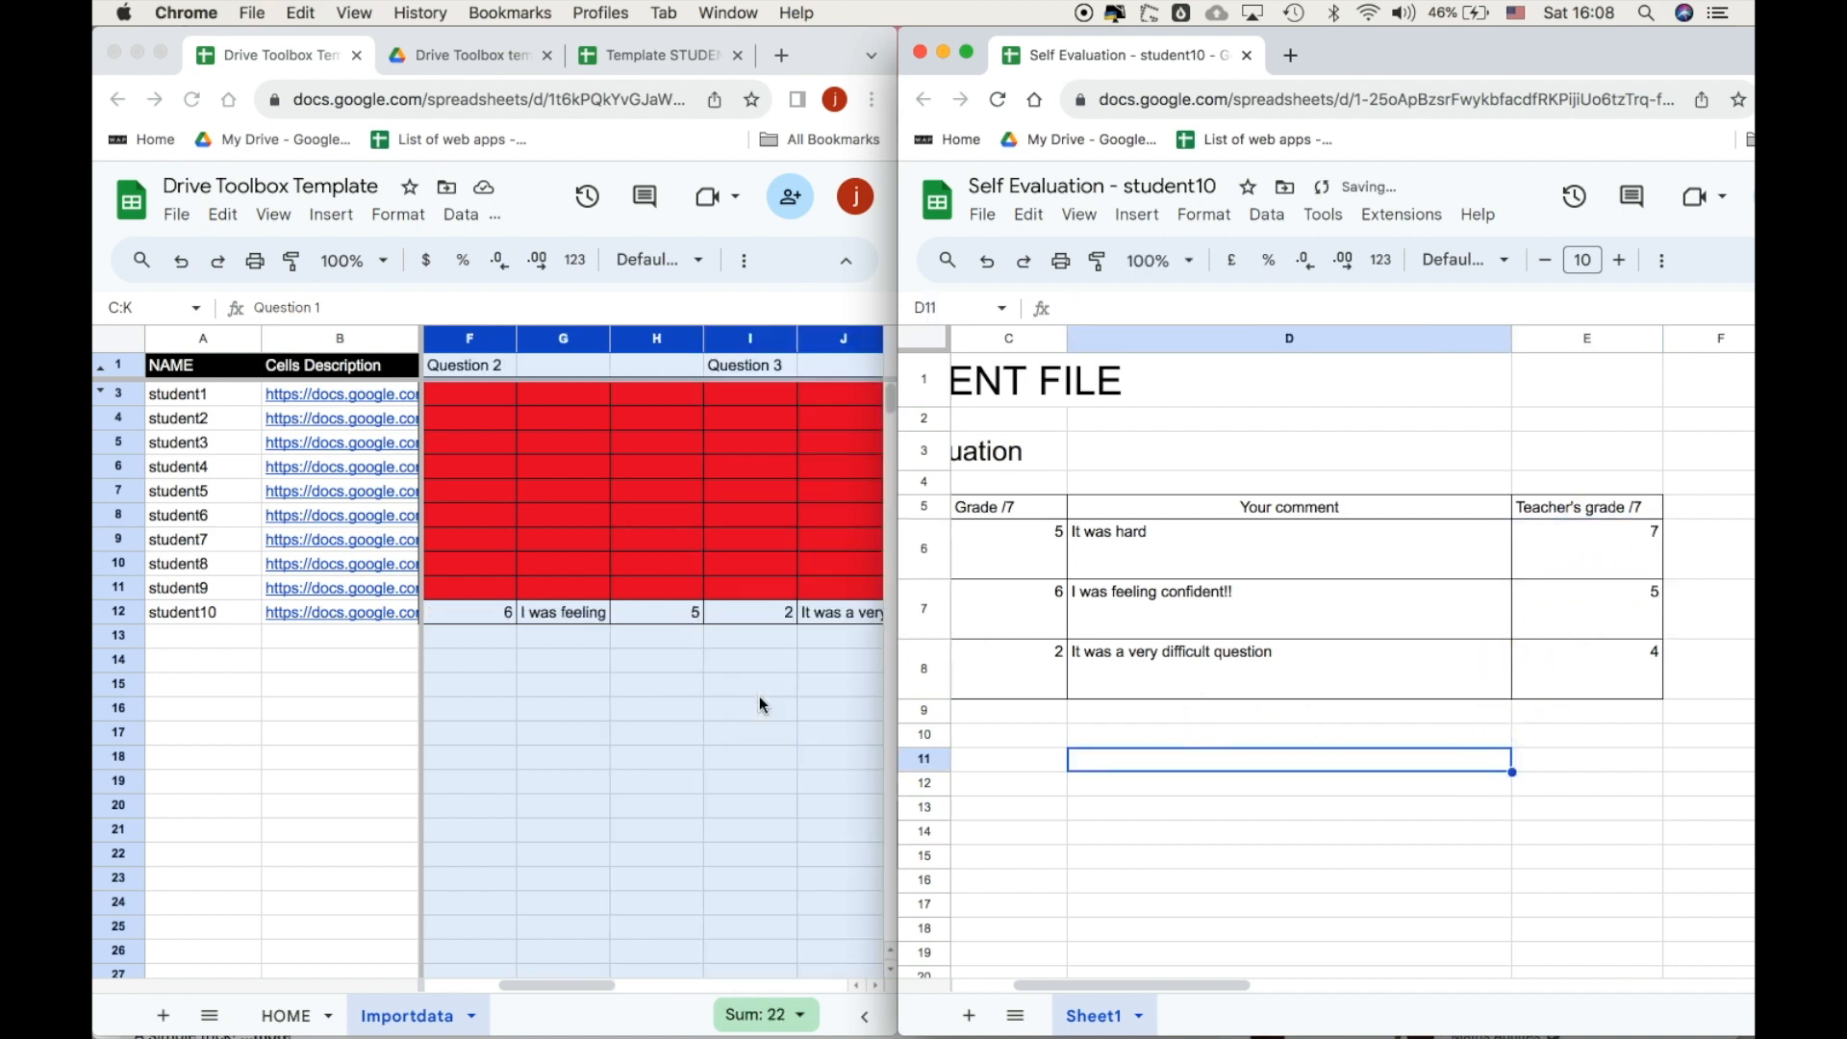
pyautogui.hscroll(-1, 592, 618)
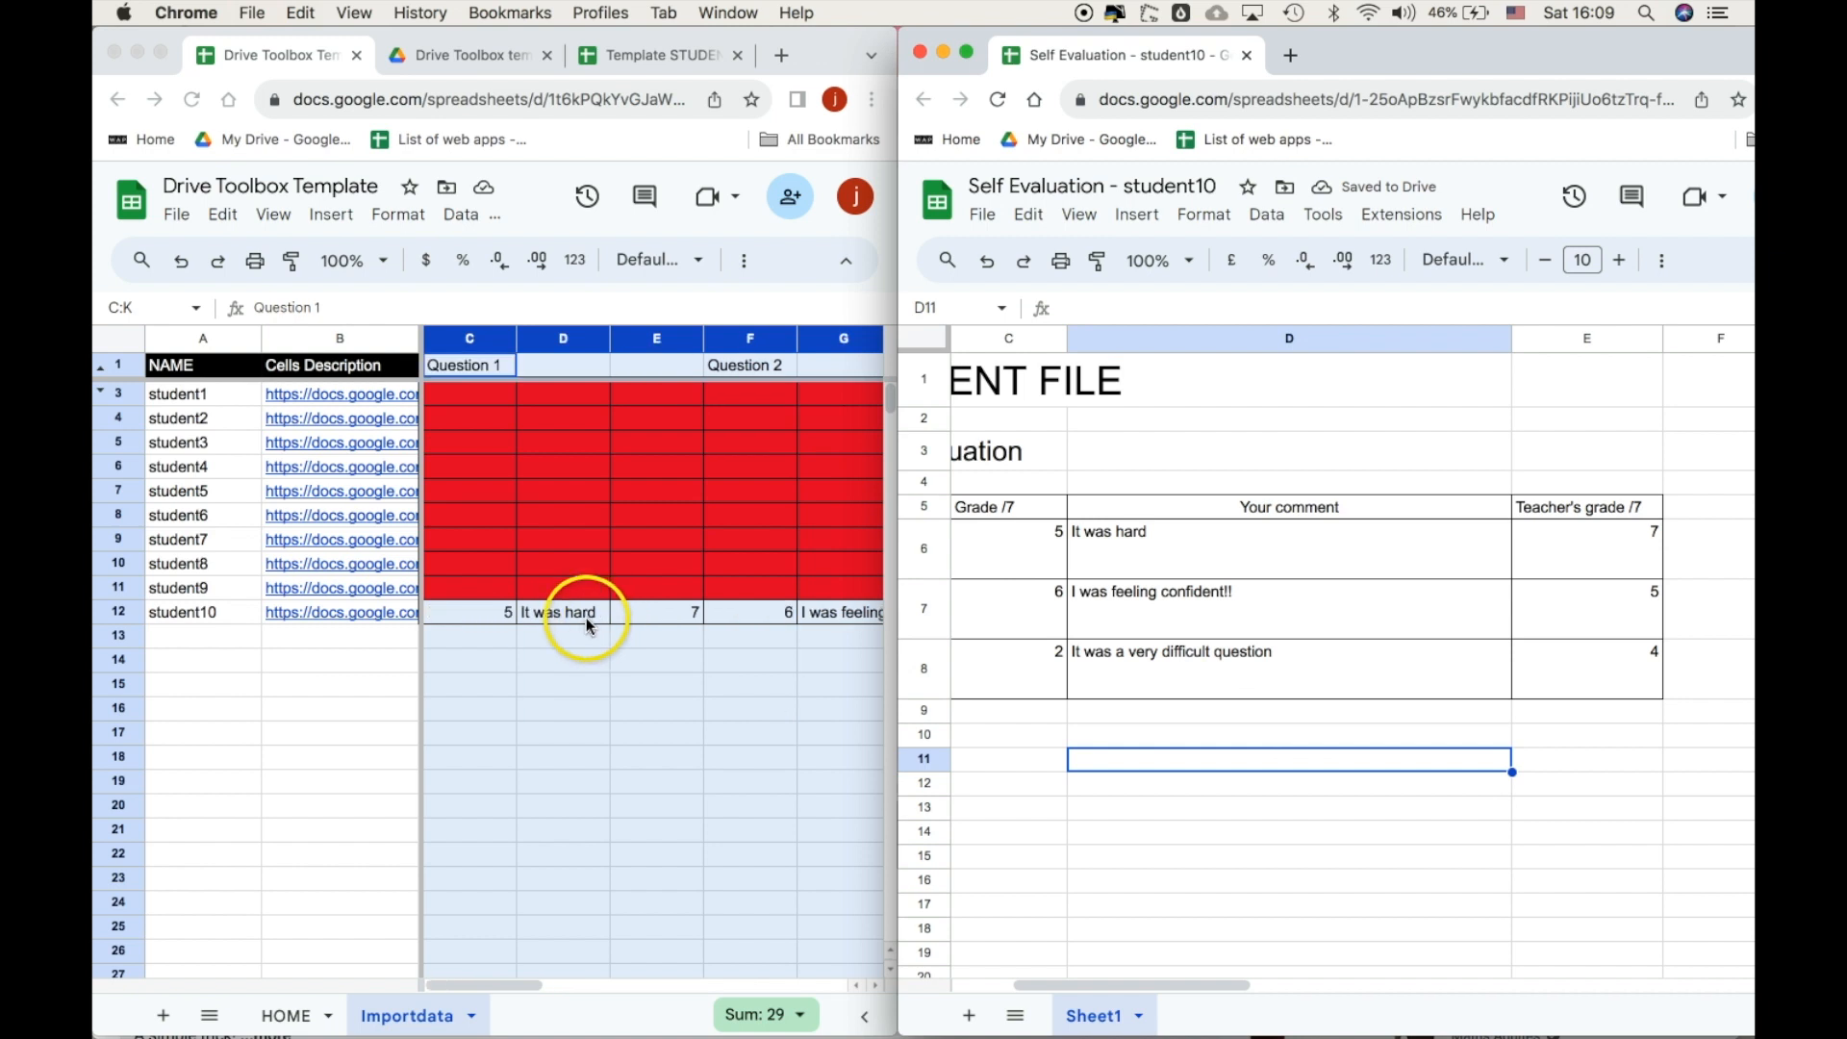
pyautogui.hscroll(3, 661, 625)
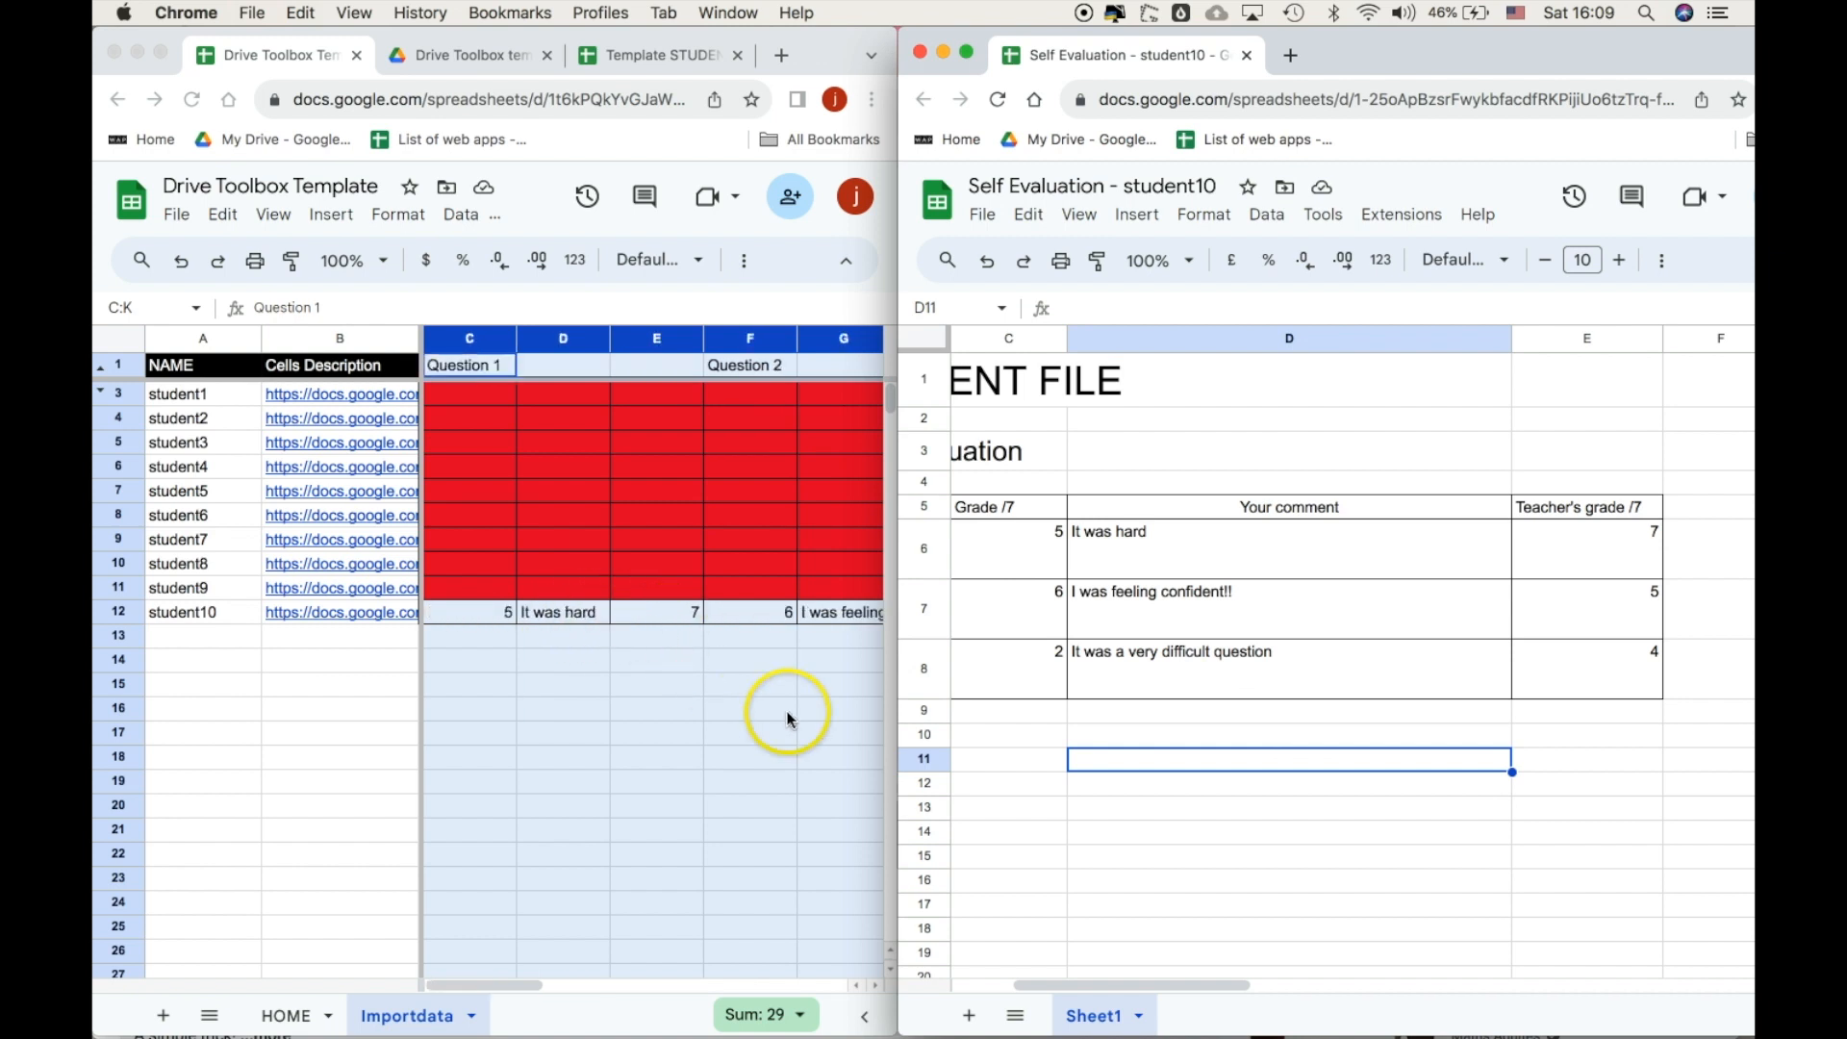
pyautogui.moveTo(883, 750); pyautogui.dragTo(1084, 733)
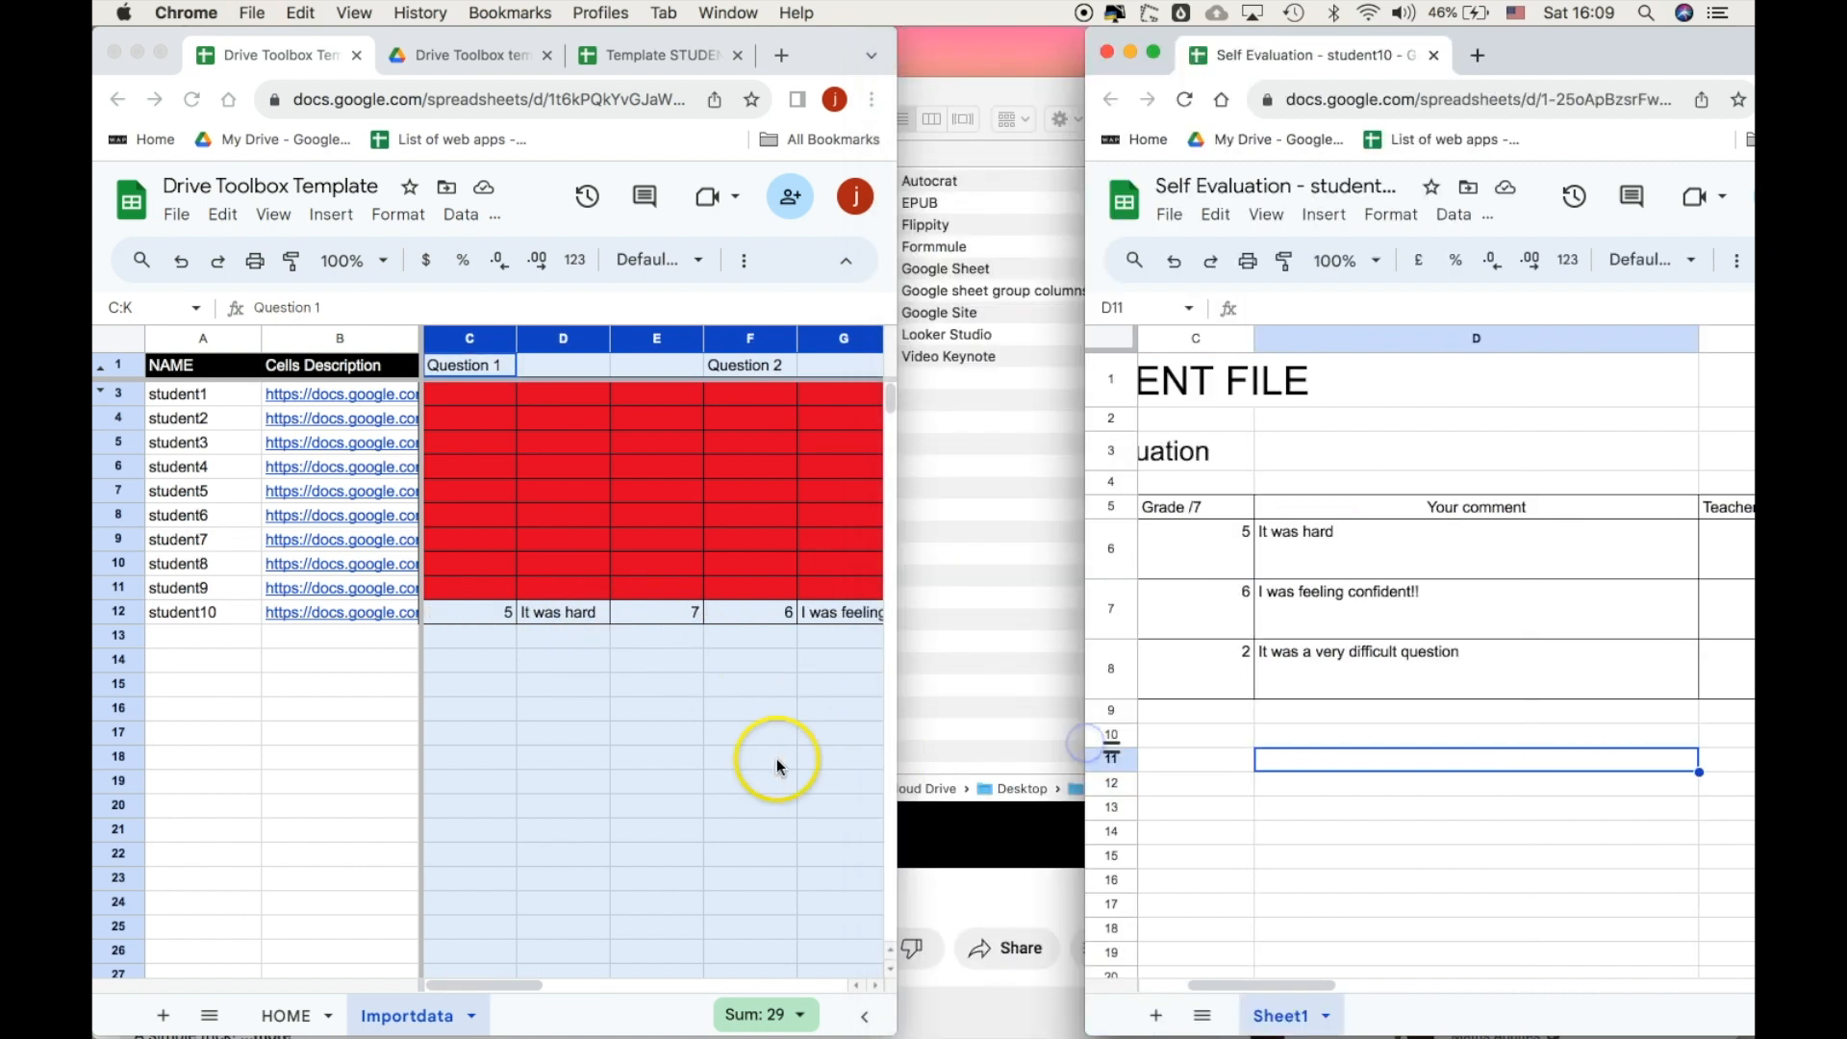
pyautogui.moveTo(1085, 733); pyautogui.dragTo(900, 733)
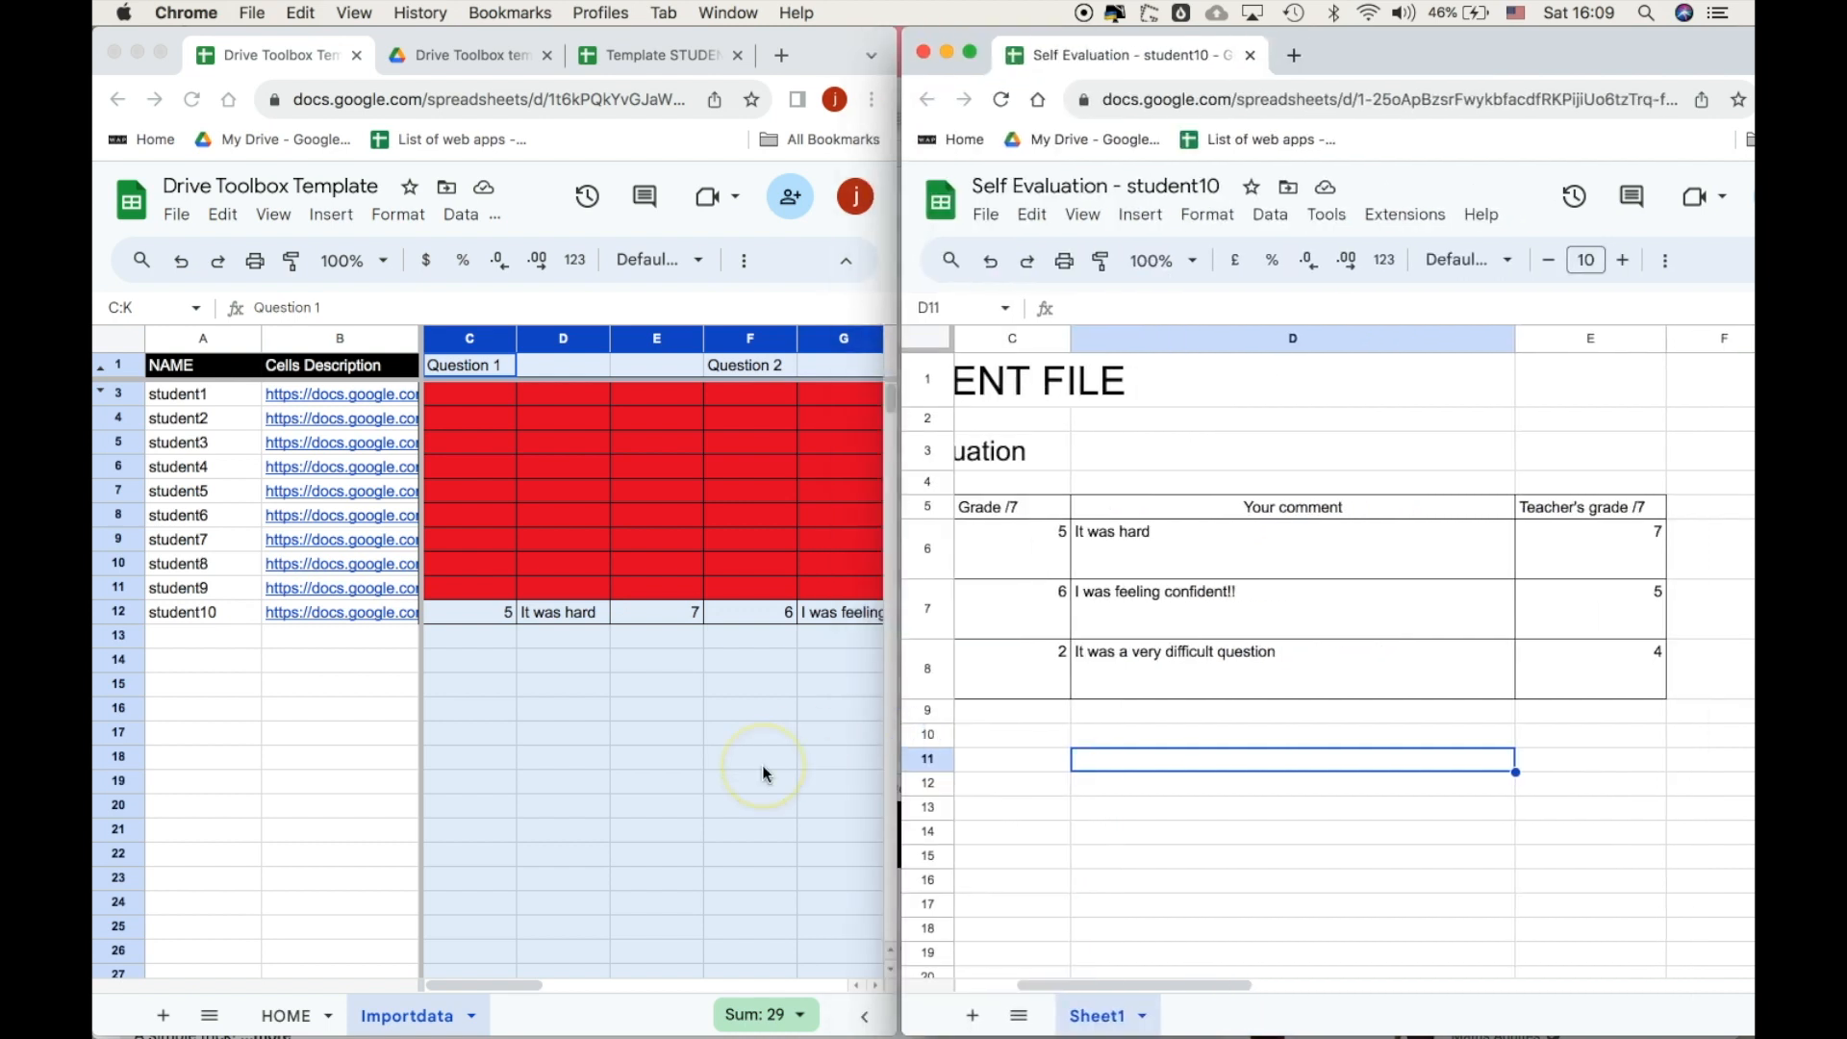